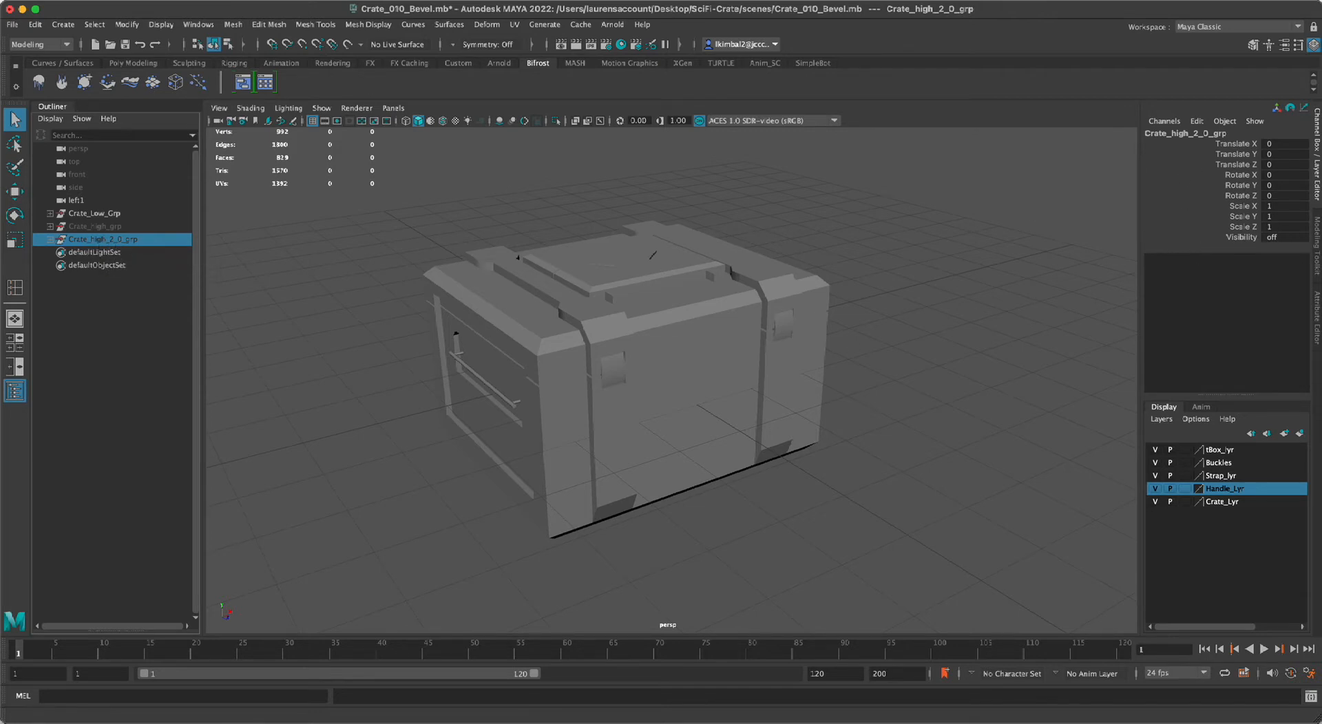
Select the Crate_Low_Grp group and switch to the UV Editing workspace.
{"action": "left_click", "coordinate": [110, 213]}
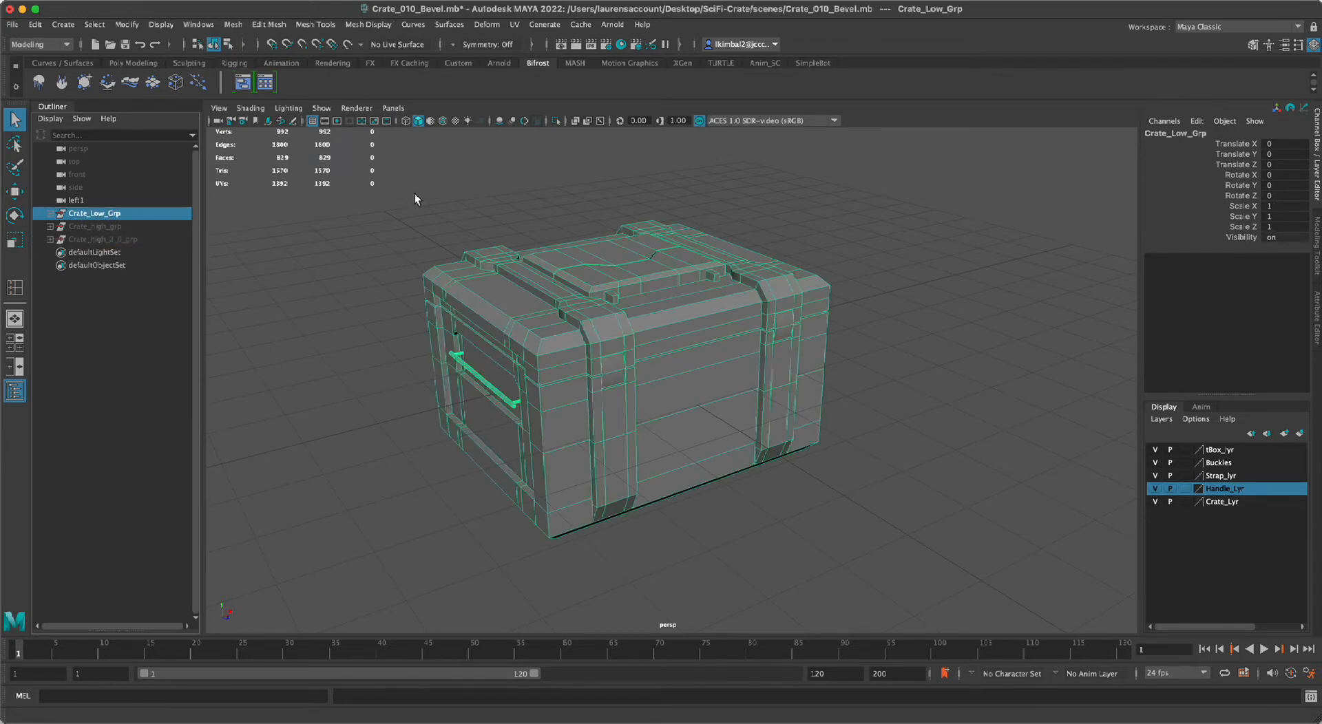
{"action": "right_click_drag", "start_coordinate": [873, 260], "coordinate": [852, 338], "text": "alt"}
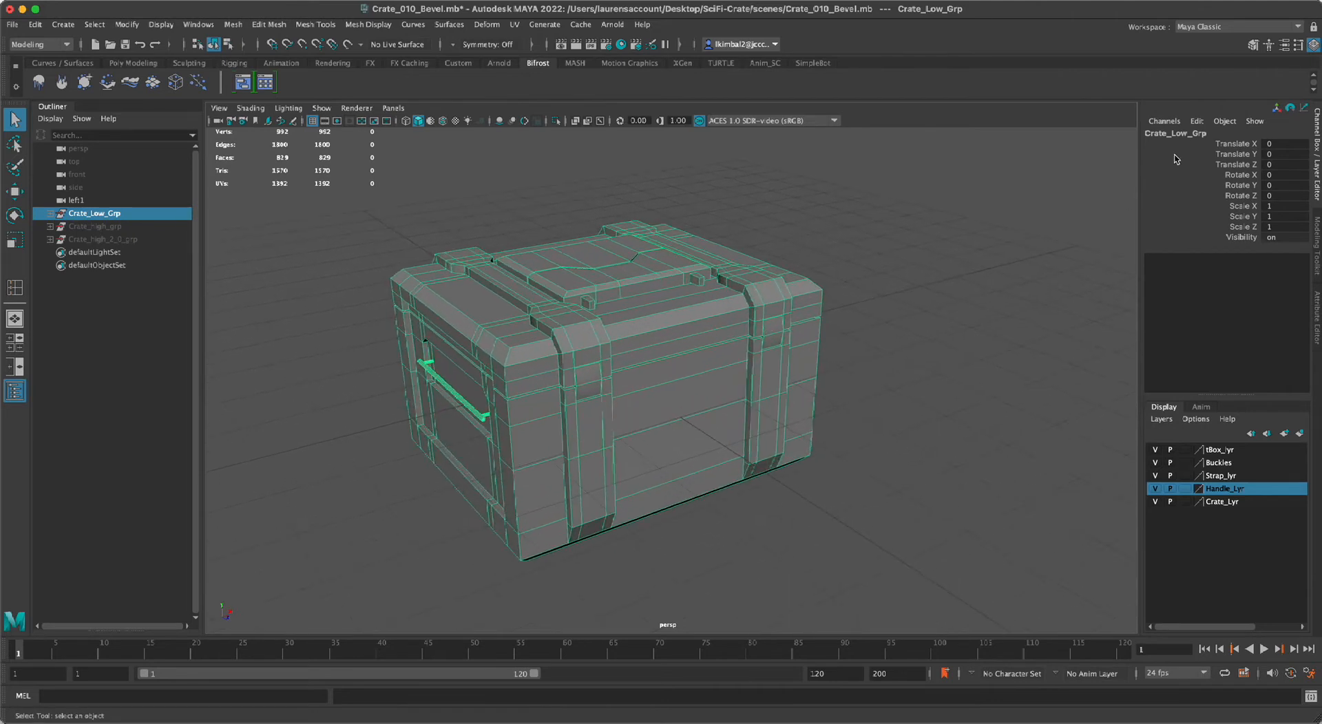
{"action": "left_click", "coordinate": [1184, 29]}
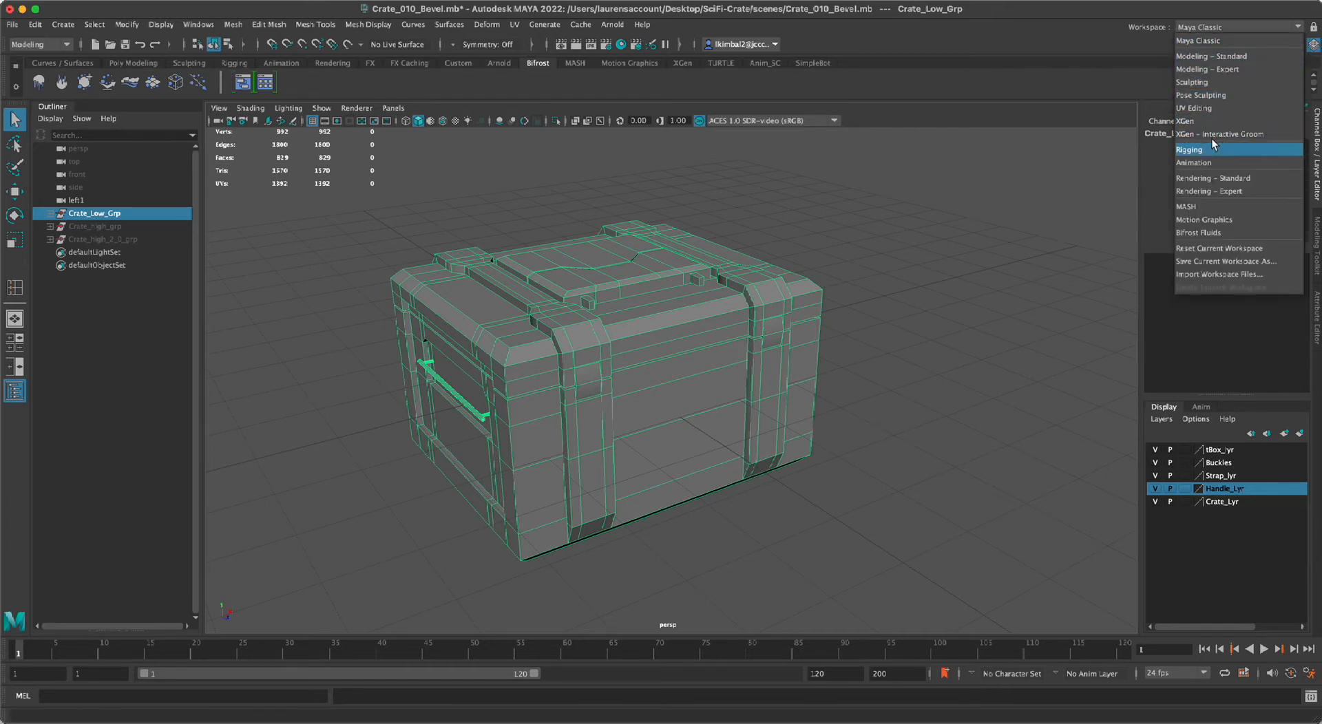
{"action": "left_click", "coordinate": [1211, 110]}
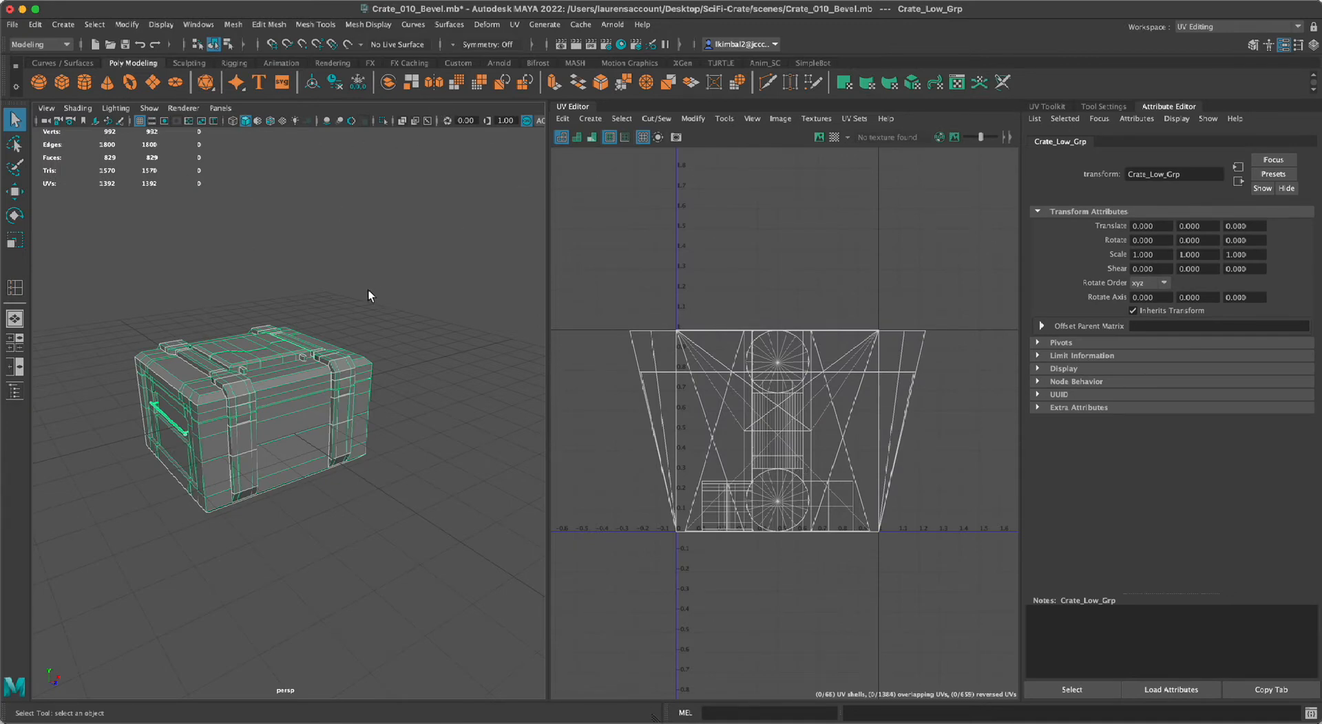
Show the UV Toolkit in place of the Attribute Editor.
{"action": "mouse_move", "coordinate": [351, 297]}
{"action": "left_mouse_down", "text": "alt"}
{"action": "mouse_move", "coordinate": [282, 298]}
{"action": "mouse_move", "coordinate": [375, 301]}
{"action": "left_mouse_up", "text": "alt"}
{"action": "right_click_drag", "start_coordinate": [375, 301], "coordinate": [331, 406], "text": "alt"}
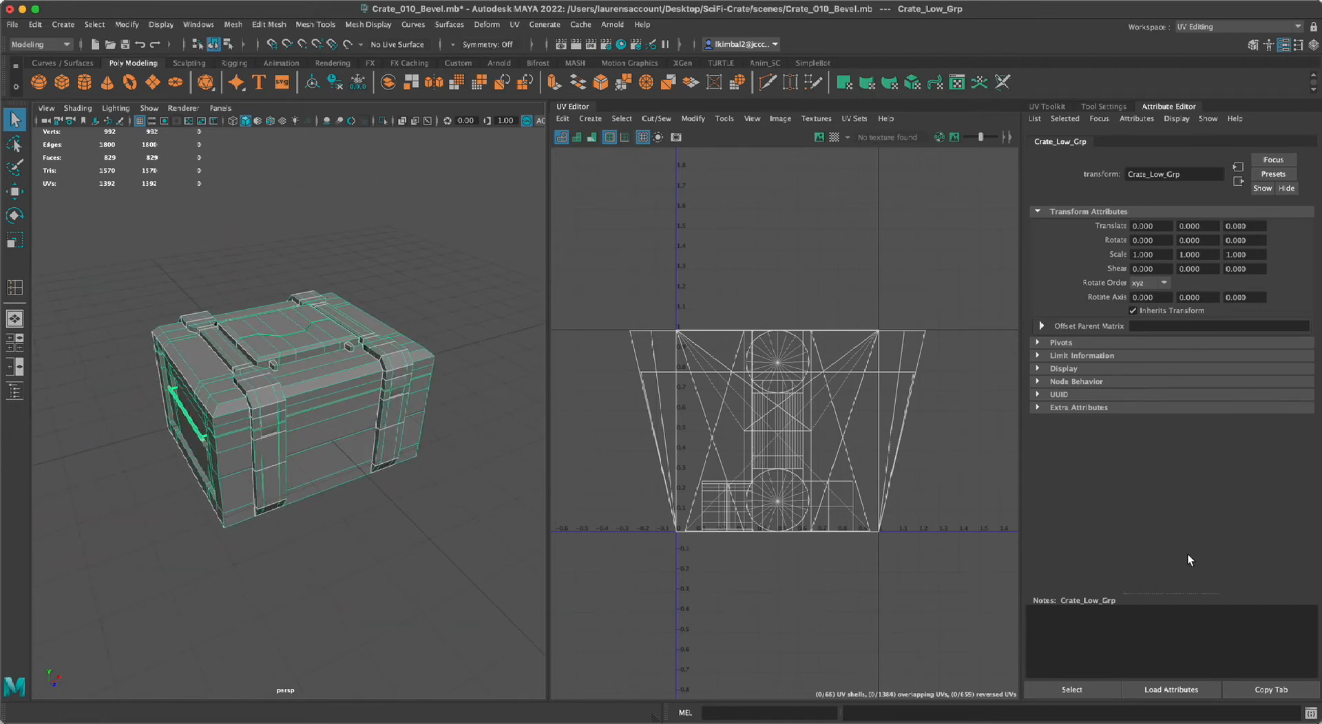
{"action": "left_click", "coordinate": [1034, 107]}
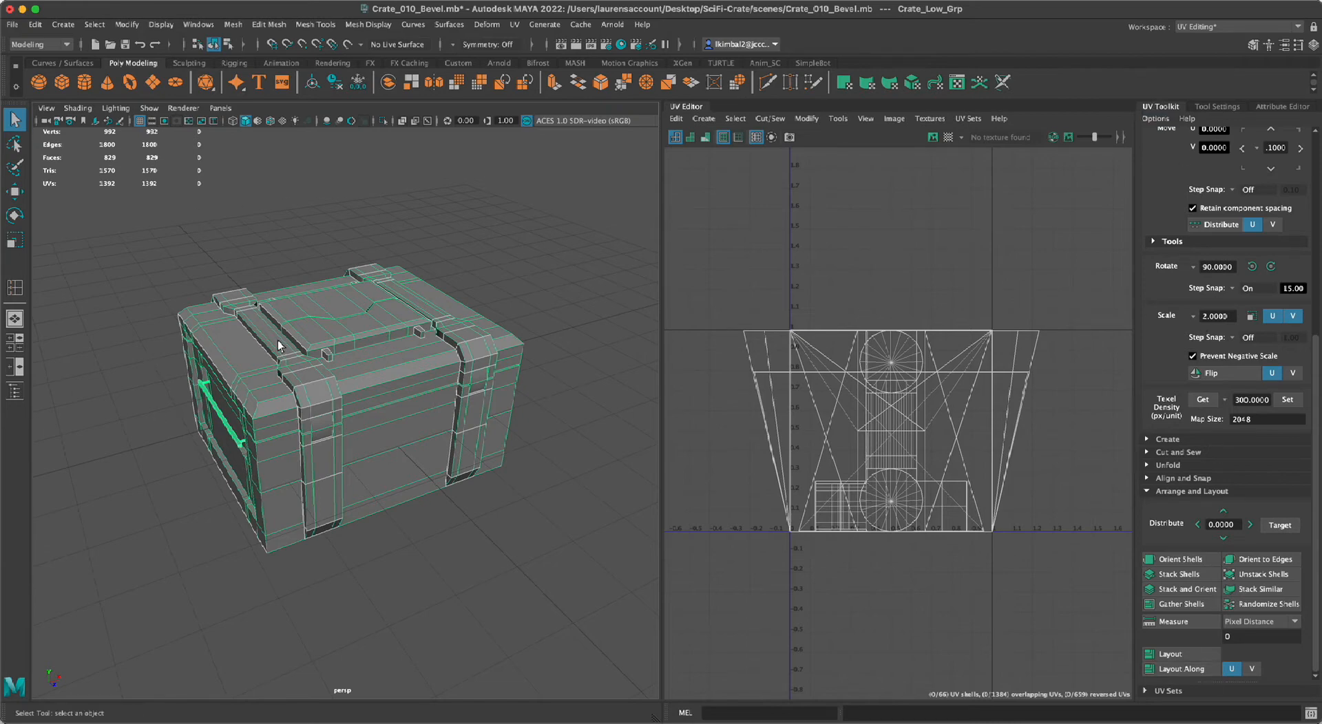
{"action": "left_click_drag", "start_coordinate": [410, 568], "coordinate": [414, 568], "text": "alt"}
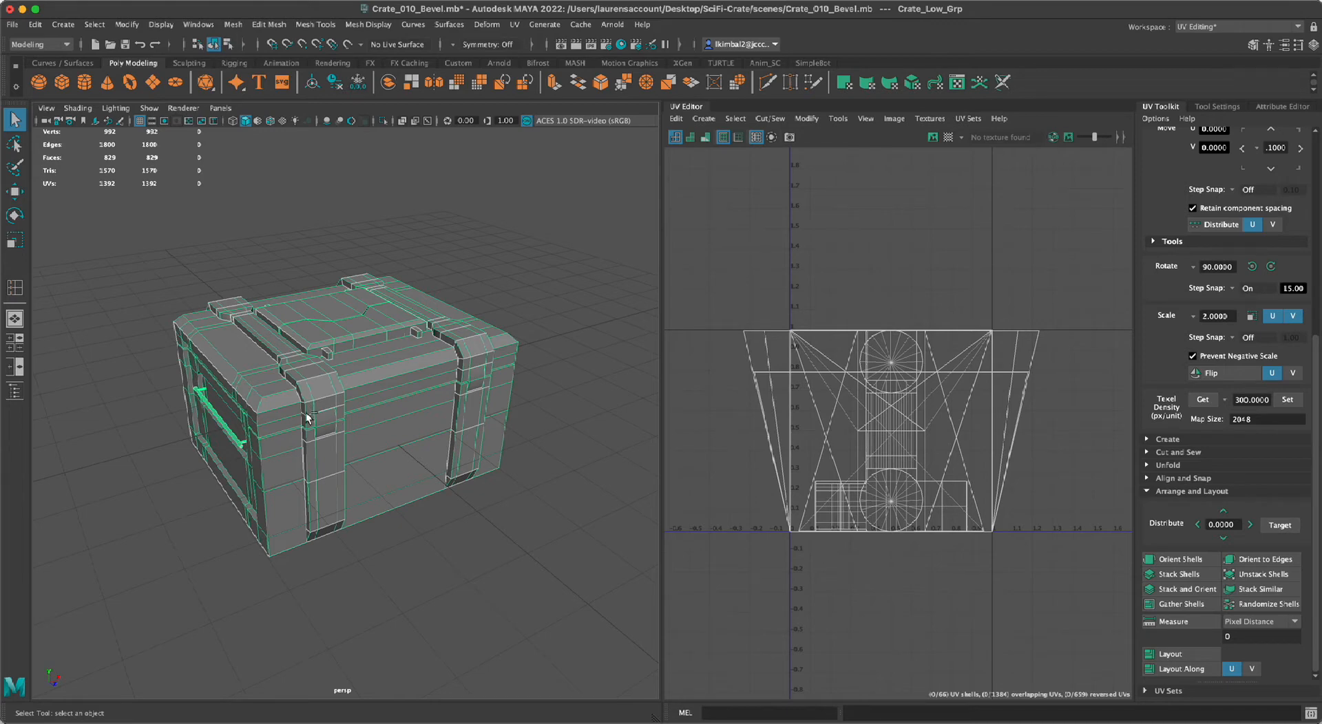
Hide the Handle_Lyr, Strap_lyr, Buckles and tBox_lyr display layers, leaving Crate_Lyr shown, and close the layer editor window.
{"action": "key", "text": "ctrl+a"}
{"action": "key", "text": "ctrl+a"}
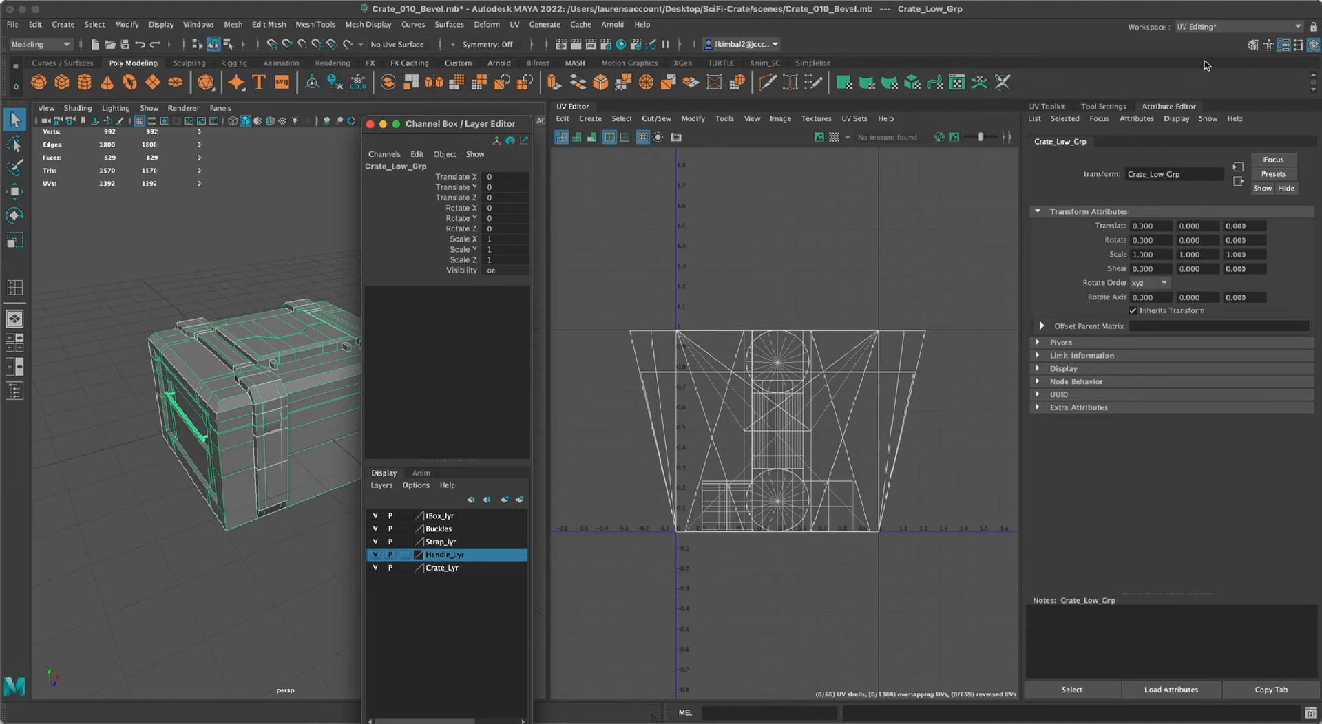
{"action": "left_click", "coordinate": [1048, 107]}
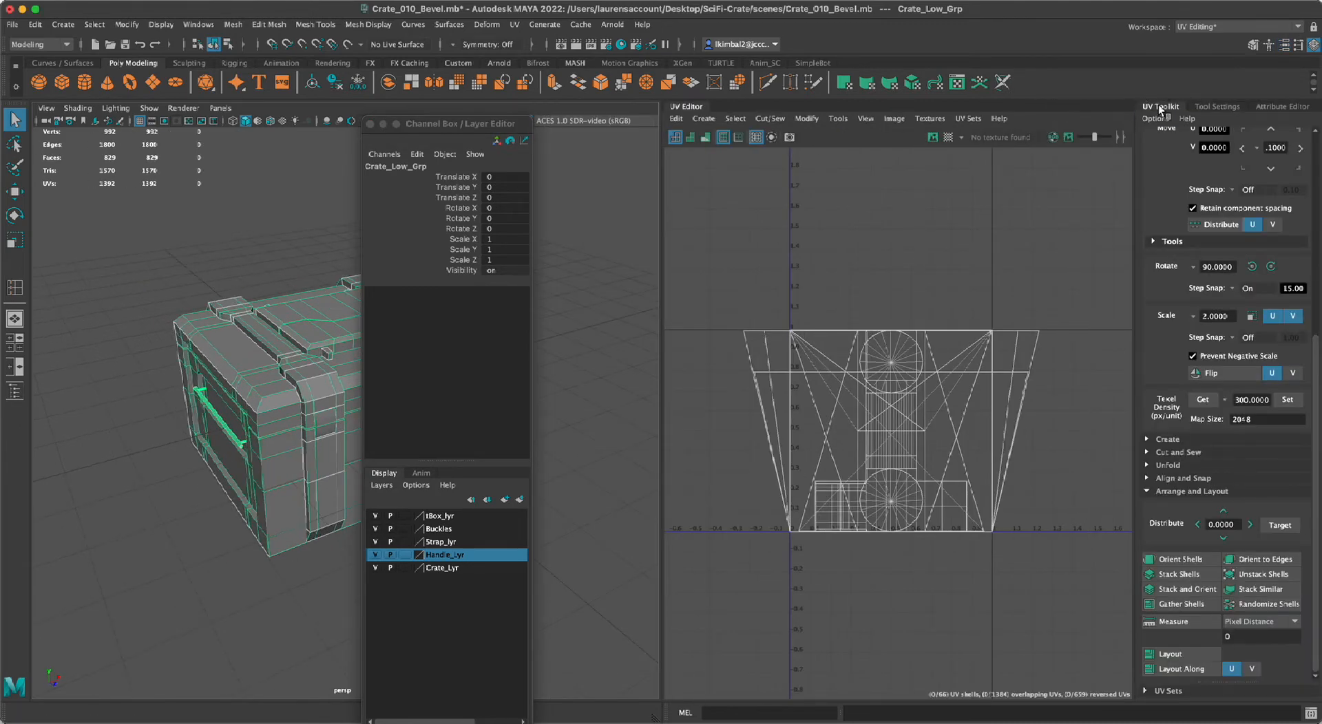
{"action": "left_click_drag", "start_coordinate": [416, 153], "coordinate": [537, 138]}
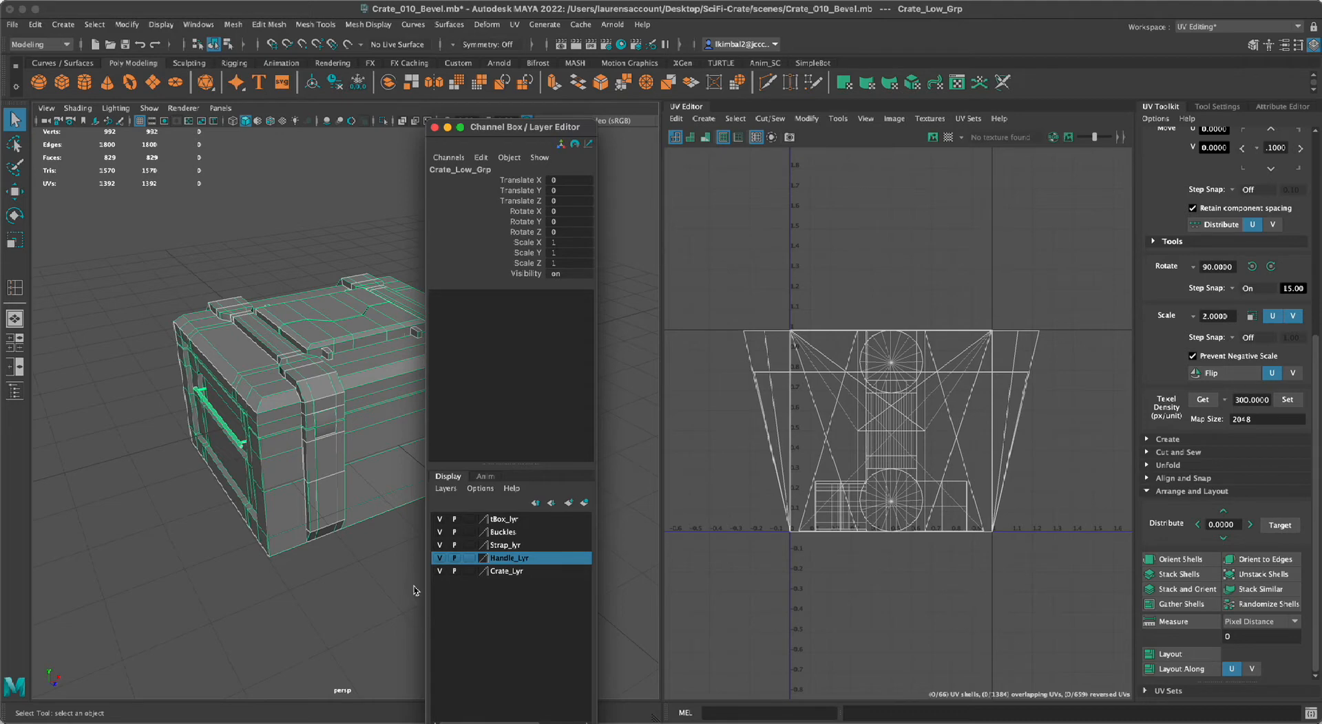
{"action": "left_click", "coordinate": [439, 558]}
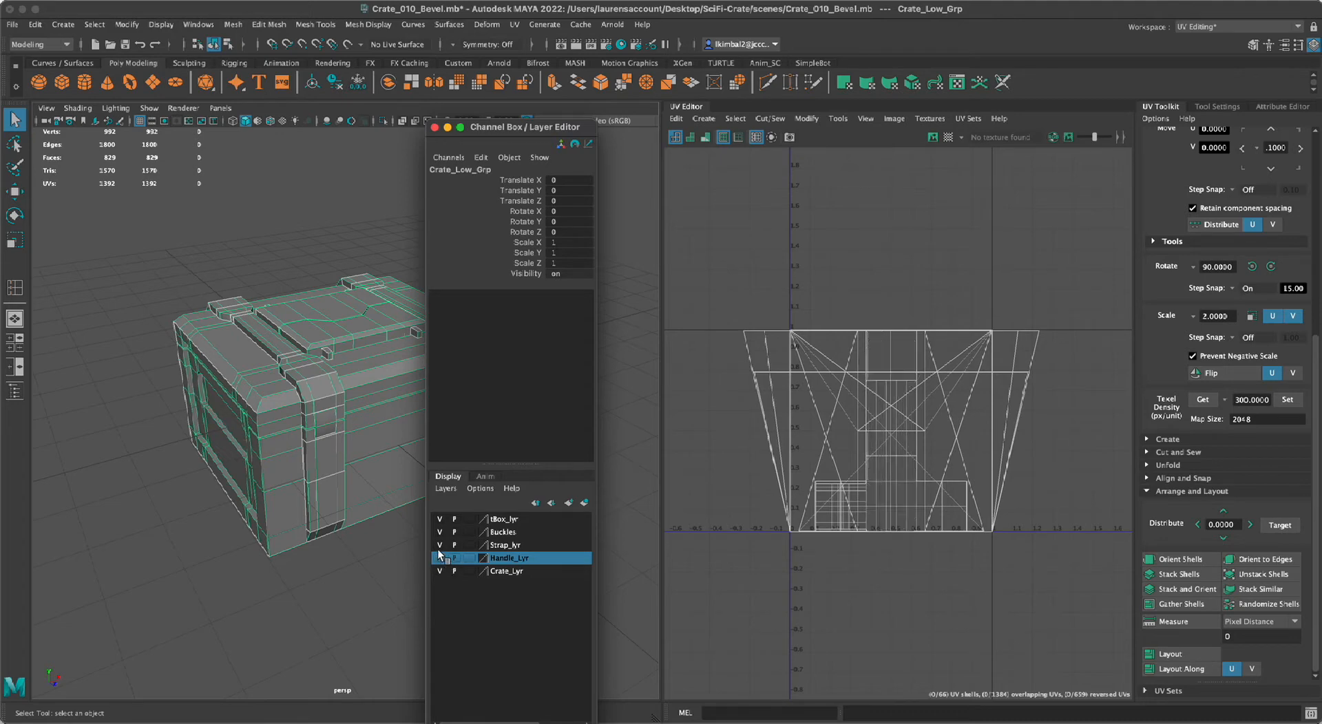
{"action": "left_click", "coordinate": [437, 544]}
{"action": "left_click", "coordinate": [440, 532]}
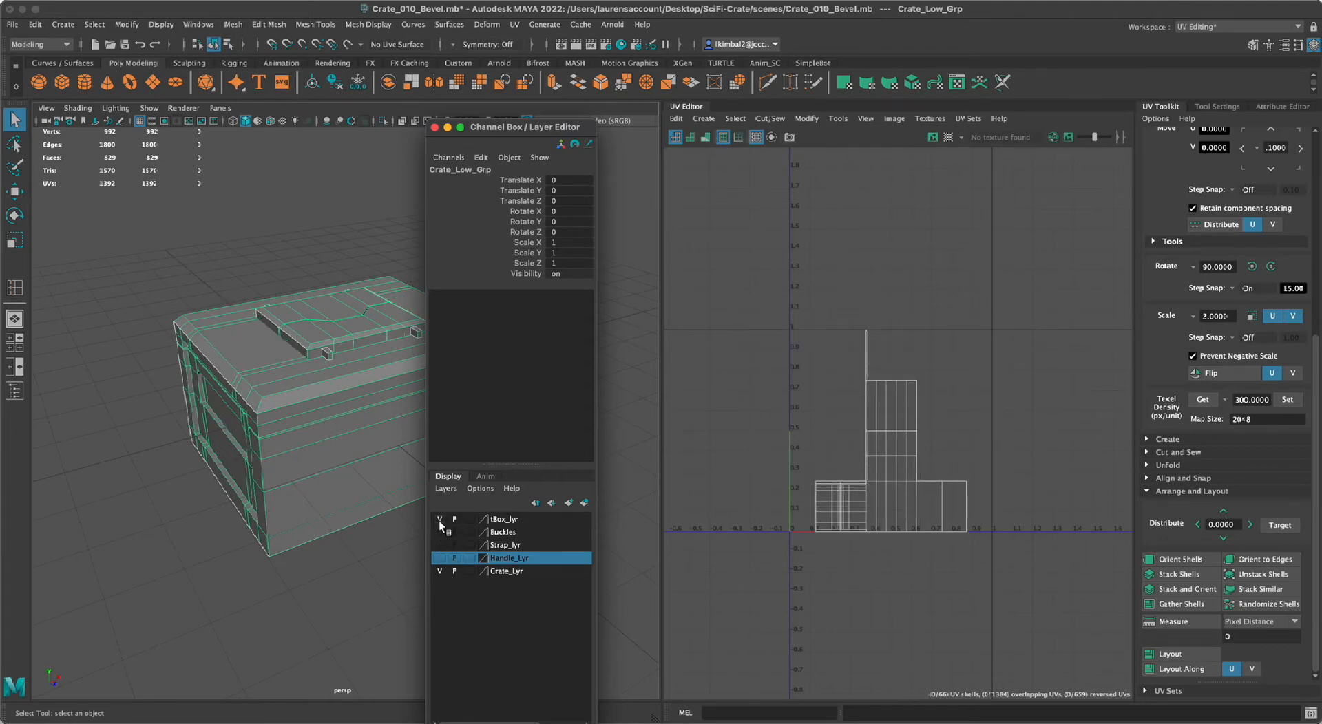
{"action": "left_click", "coordinate": [440, 519]}
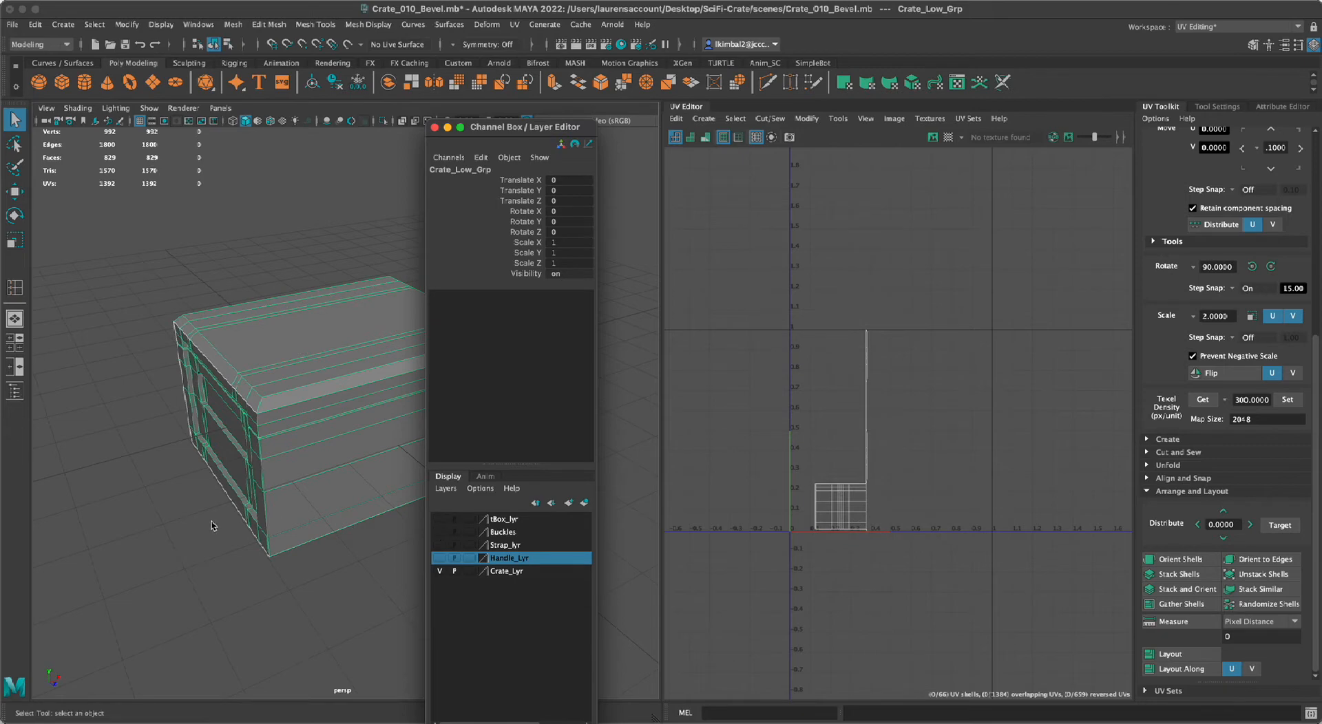
{"action": "left_click", "coordinate": [434, 128]}
Try to apply an automatic UV projection to the whole Crate_Low_Grp group.
{"action": "left_click_drag", "start_coordinate": [478, 438], "coordinate": [546, 441], "text": "alt"}
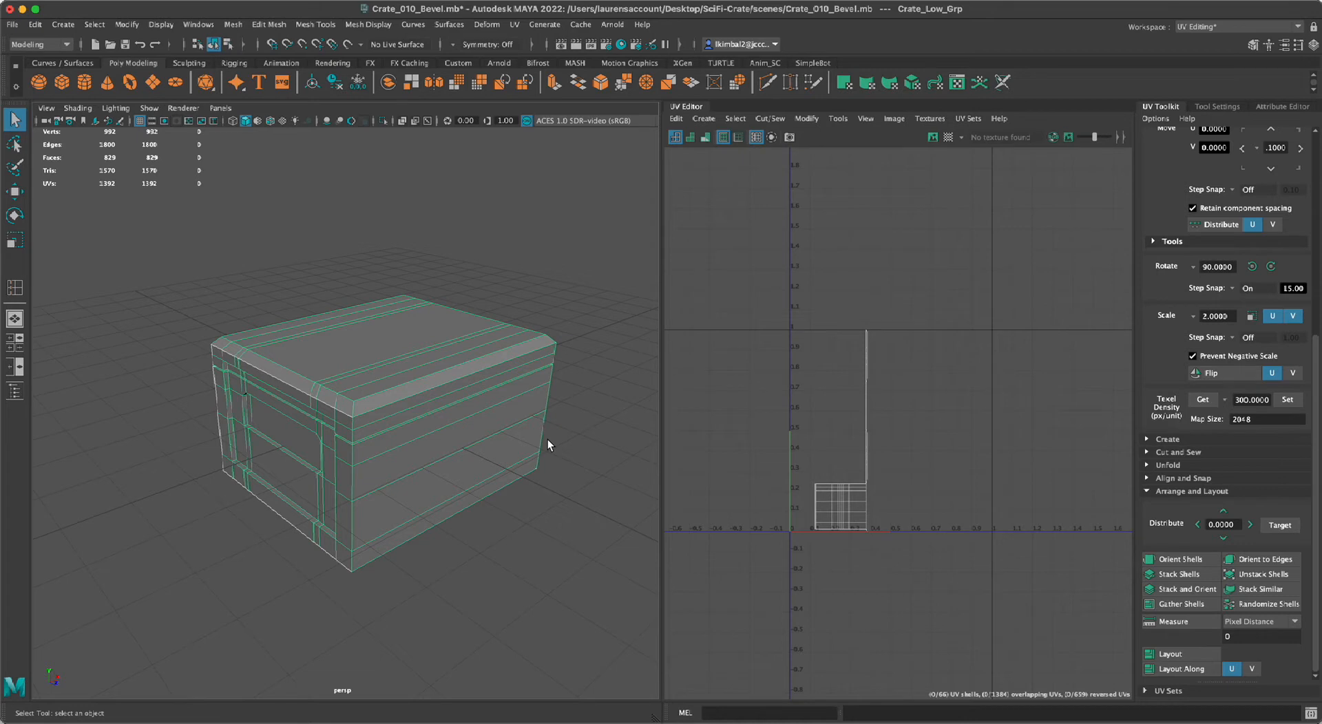
{"action": "left_click", "coordinate": [702, 118]}
{"action": "left_click", "coordinate": [763, 168]}
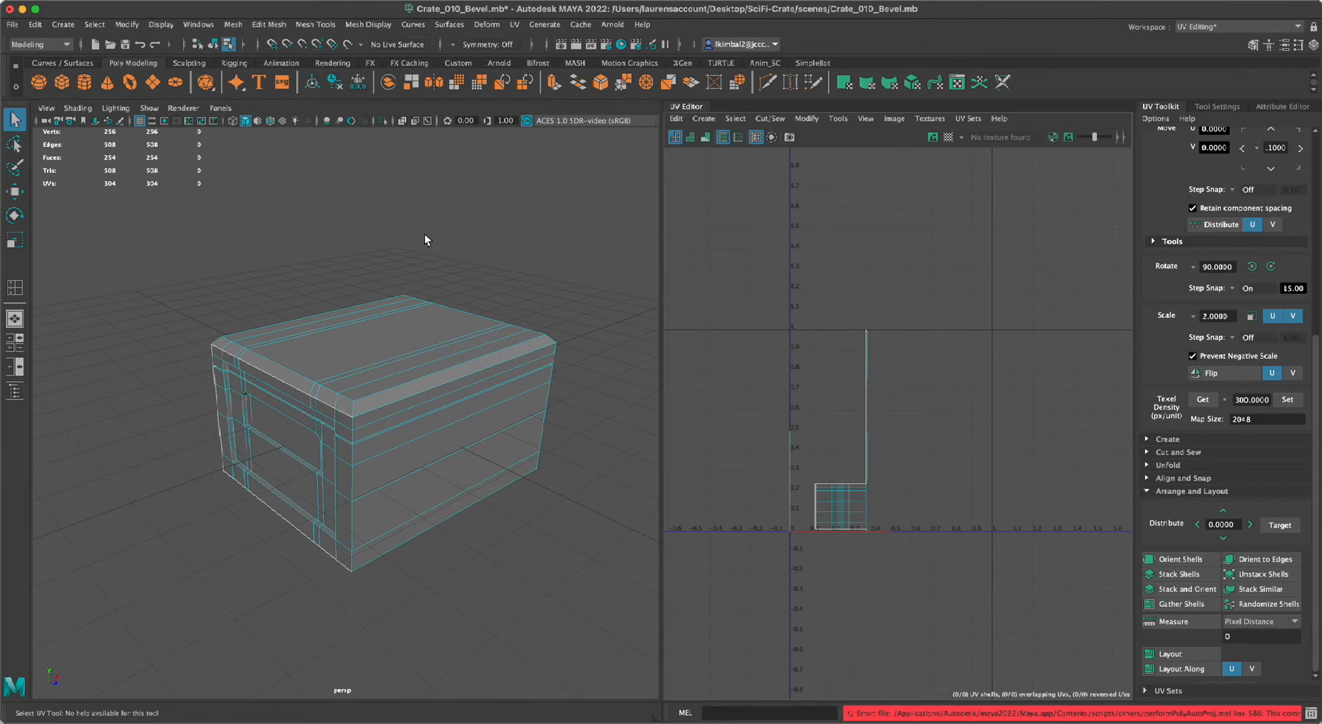
{"action": "key", "text": "F8"}
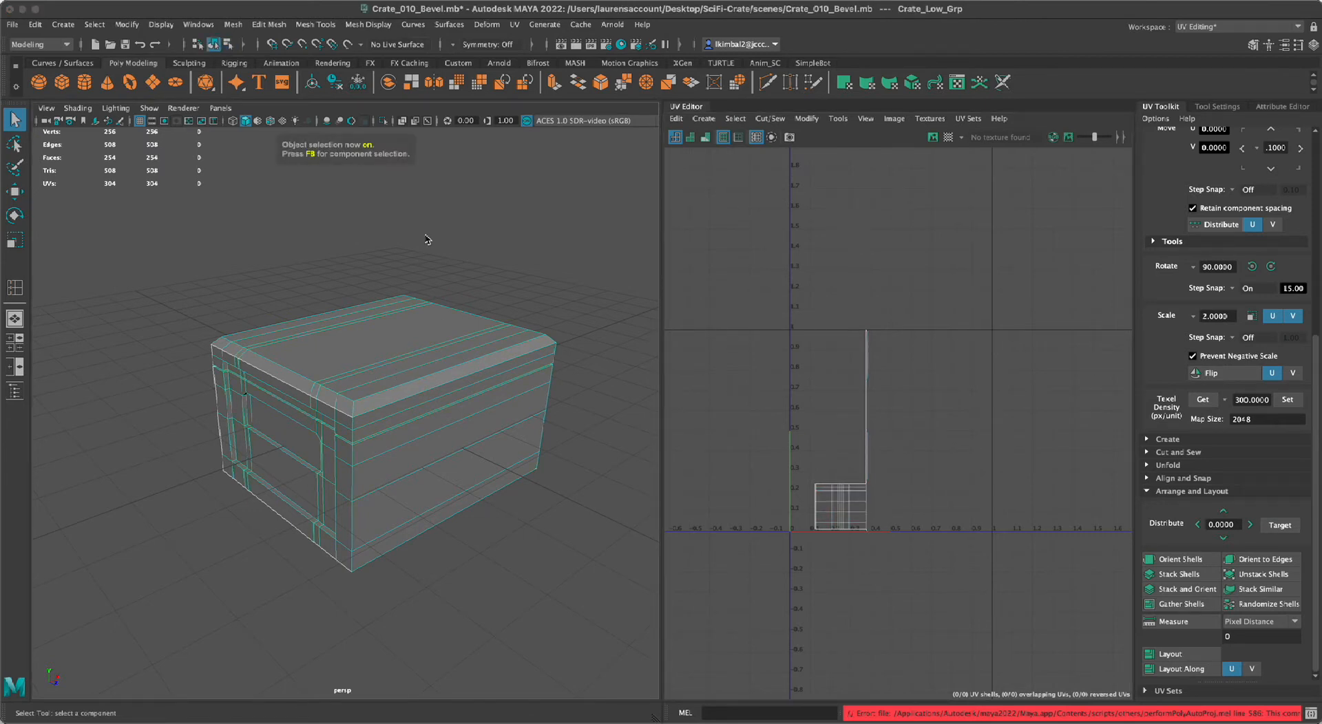
{"action": "left_click", "coordinate": [703, 118]}
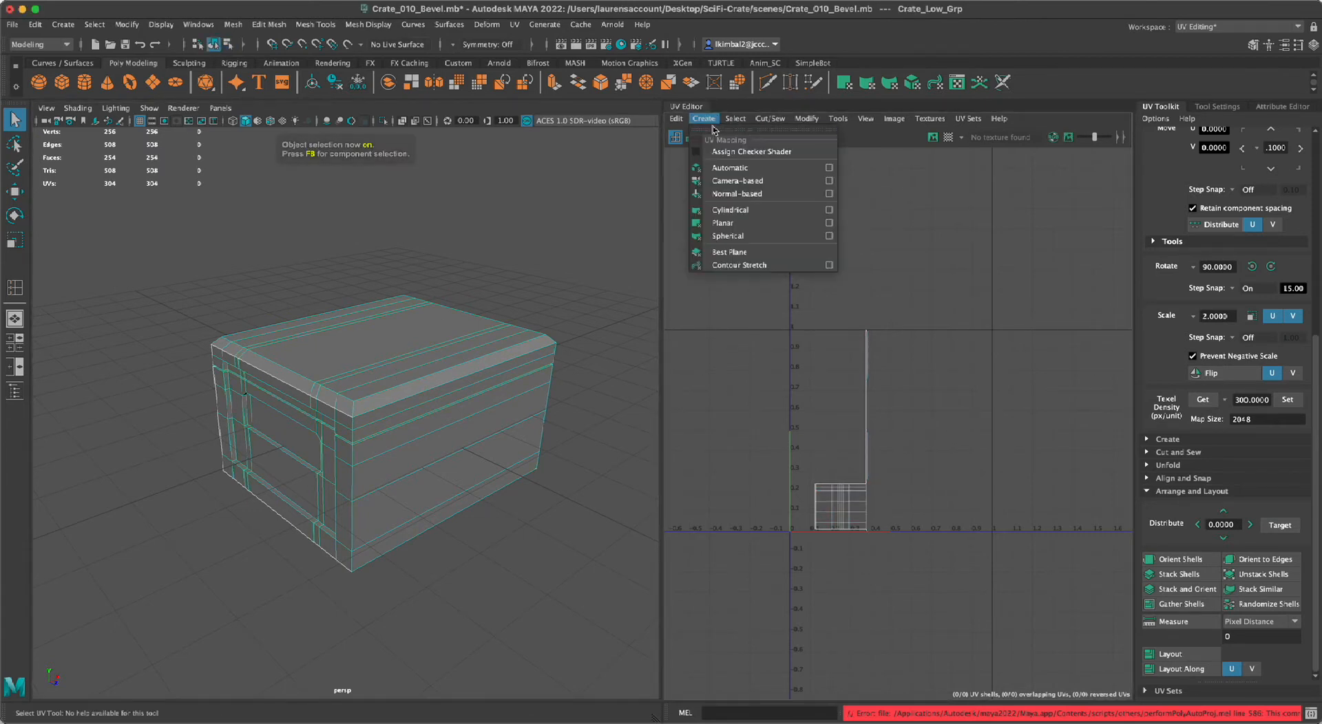
{"action": "left_click", "coordinate": [731, 169]}
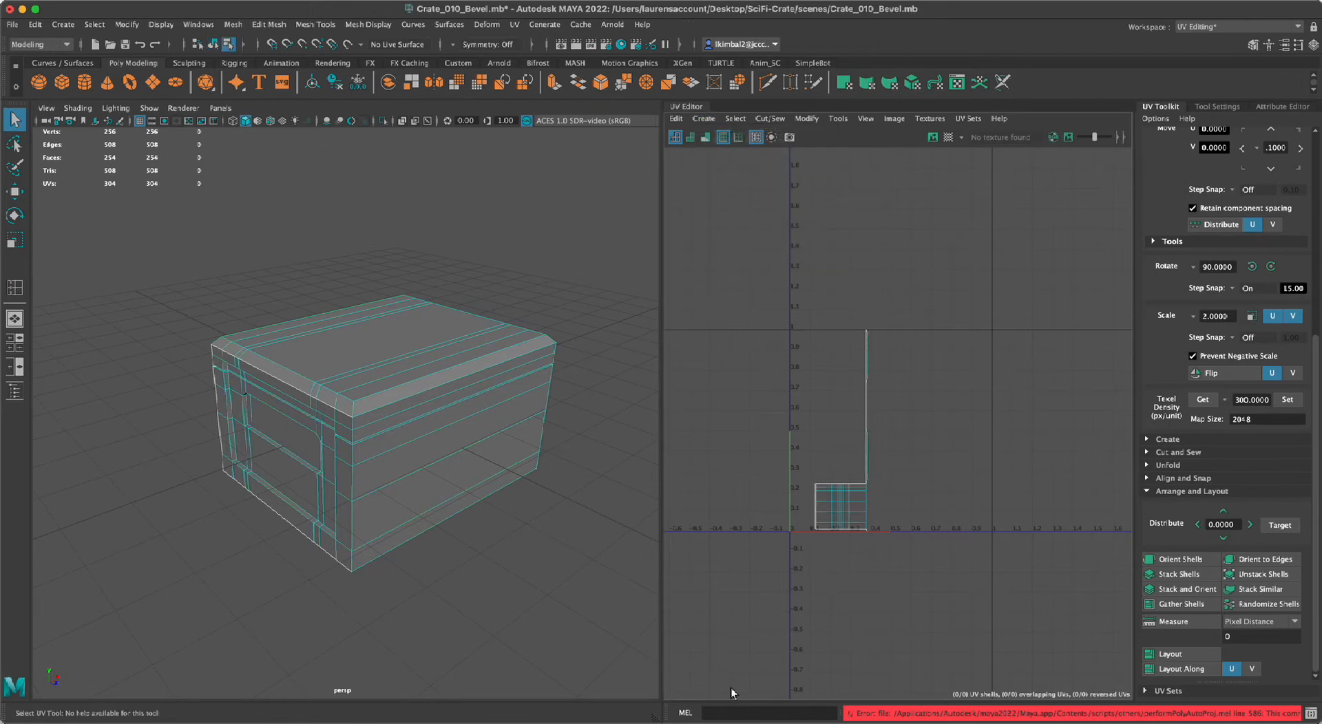
{"action": "key", "text": "F8"}
Select the crate_low mesh itself and apply an automatic UV projection to it.
{"action": "left_click", "coordinate": [557, 577]}
{"action": "left_click", "coordinate": [435, 501]}
{"action": "left_click_drag", "start_coordinate": [435, 501], "coordinate": [493, 482], "text": "alt"}
{"action": "right_click_drag", "start_coordinate": [933, 405], "coordinate": [882, 321], "text": "alt"}
{"action": "left_click", "coordinate": [703, 119]}
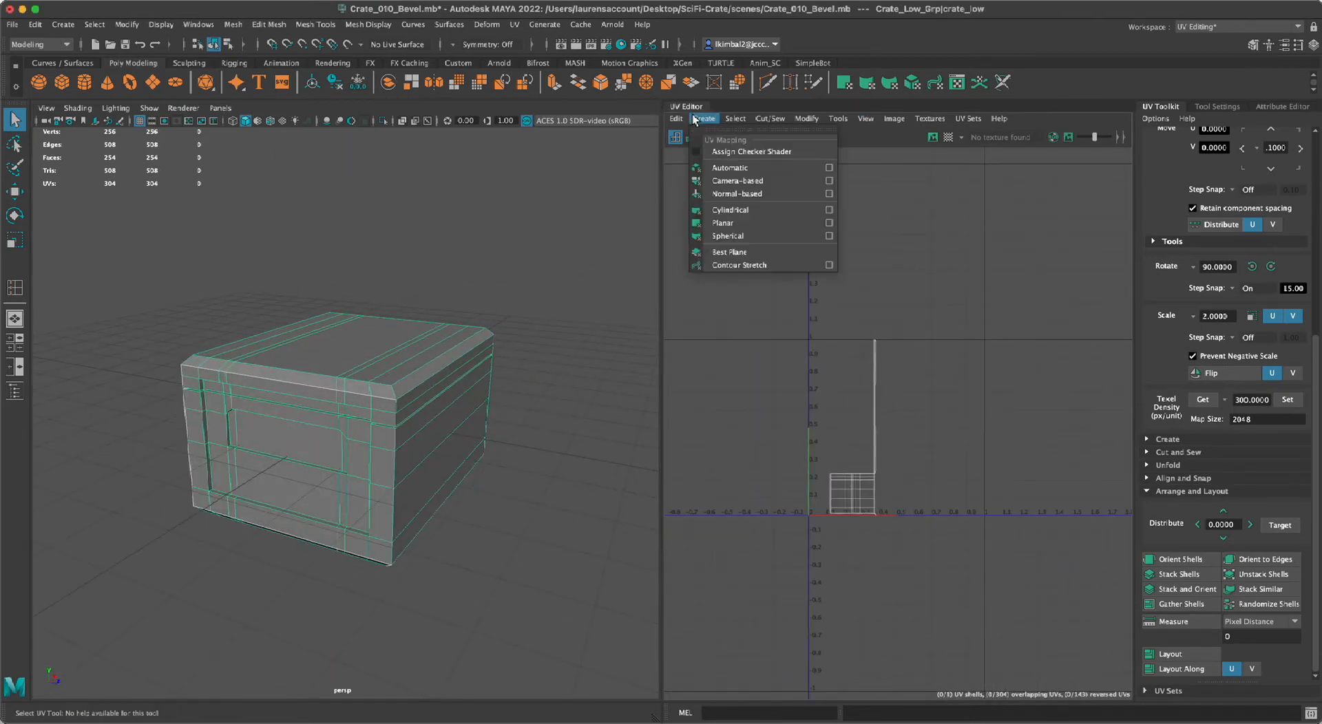
{"action": "left_click", "coordinate": [726, 165]}
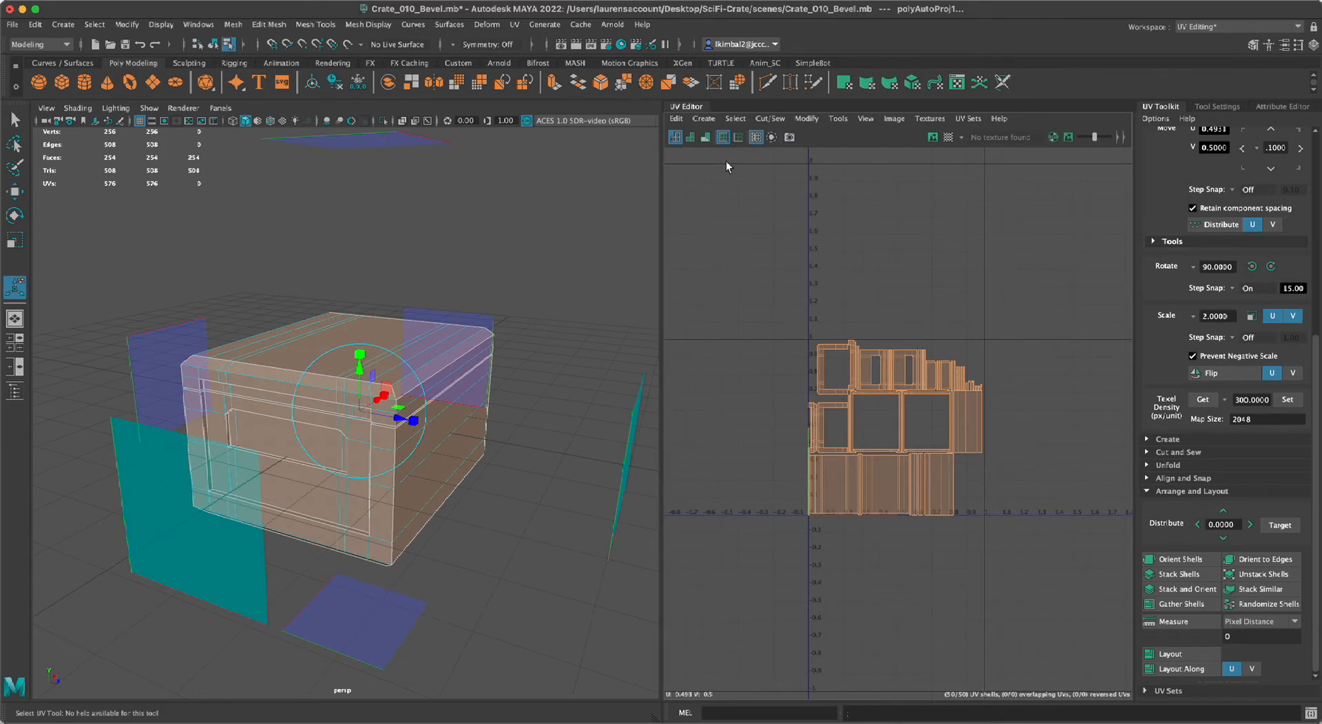
{"action": "key", "text": "f"}
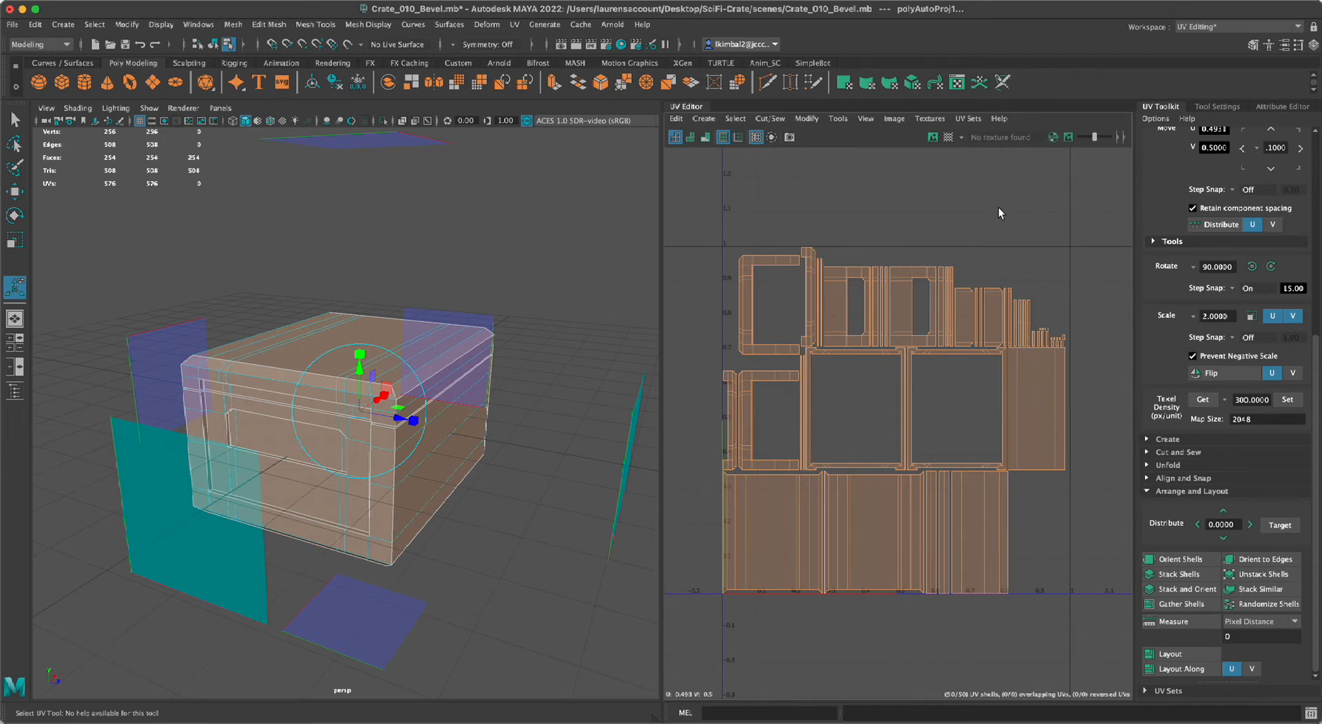
{"action": "scroll", "coordinate": [889, 241], "scroll_direction": "down", "scroll_amount": 5}
{"action": "scroll", "coordinate": [981, 289], "scroll_direction": "up", "scroll_amount": 3}
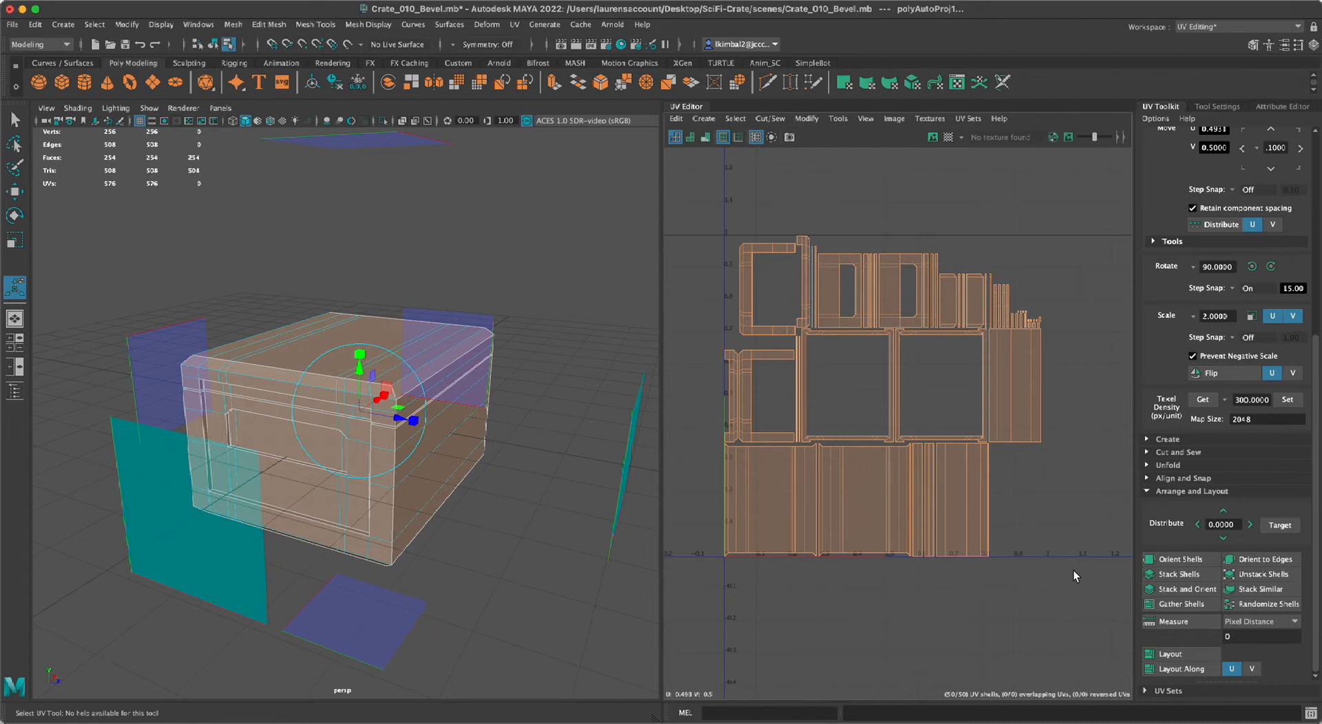
{"action": "left_click", "coordinate": [924, 189]}
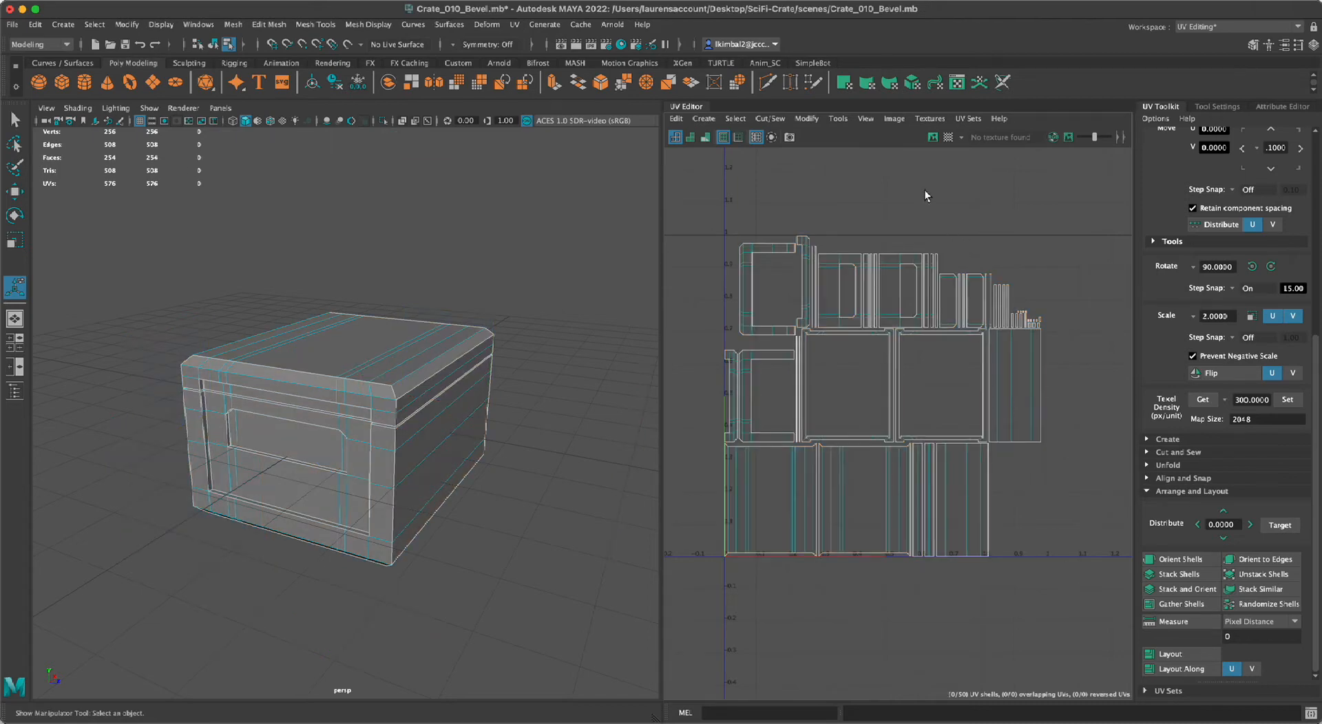
Select the two large rectangular frame shells and move them up out of the 0–1 UV tile.
{"action": "left_click", "coordinate": [919, 395]}
{"action": "right_click_drag", "start_coordinate": [919, 395], "coordinate": [863, 353]}
{"action": "left_click_drag", "start_coordinate": [928, 367], "coordinate": [865, 348]}
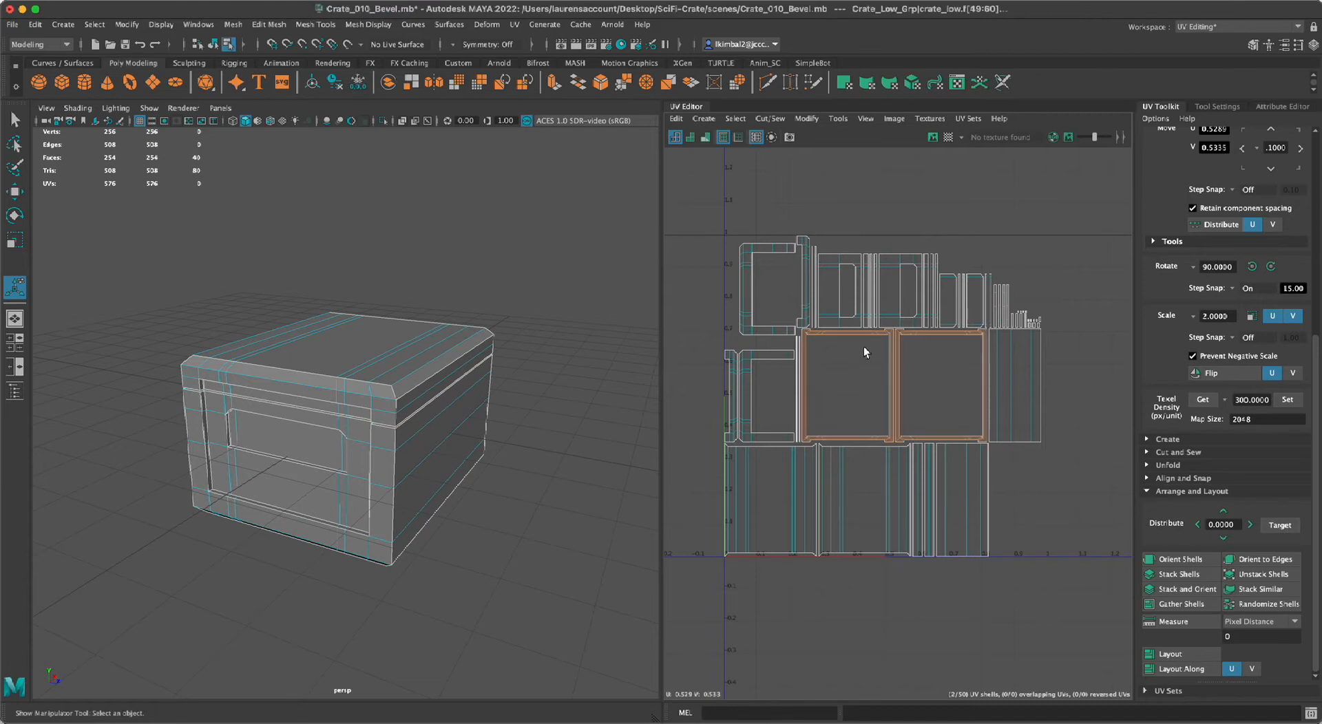
{"action": "left_click_drag", "start_coordinate": [475, 422], "coordinate": [416, 386], "text": "alt"}
{"action": "right_click_drag", "start_coordinate": [417, 387], "coordinate": [484, 463], "text": "alt"}
{"action": "mouse_move", "coordinate": [484, 463]}
{"action": "left_mouse_down", "text": "alt"}
{"action": "mouse_move", "coordinate": [482, 452]}
{"action": "mouse_move", "coordinate": [475, 469]}
{"action": "left_mouse_up", "text": "alt"}
{"action": "left_click_drag", "start_coordinate": [365, 378], "coordinate": [366, 372], "text": "alt"}
{"action": "right_click_drag", "start_coordinate": [508, 384], "coordinate": [389, 375], "text": "alt"}
{"action": "left_click_drag", "start_coordinate": [389, 375], "coordinate": [330, 407], "text": "alt"}
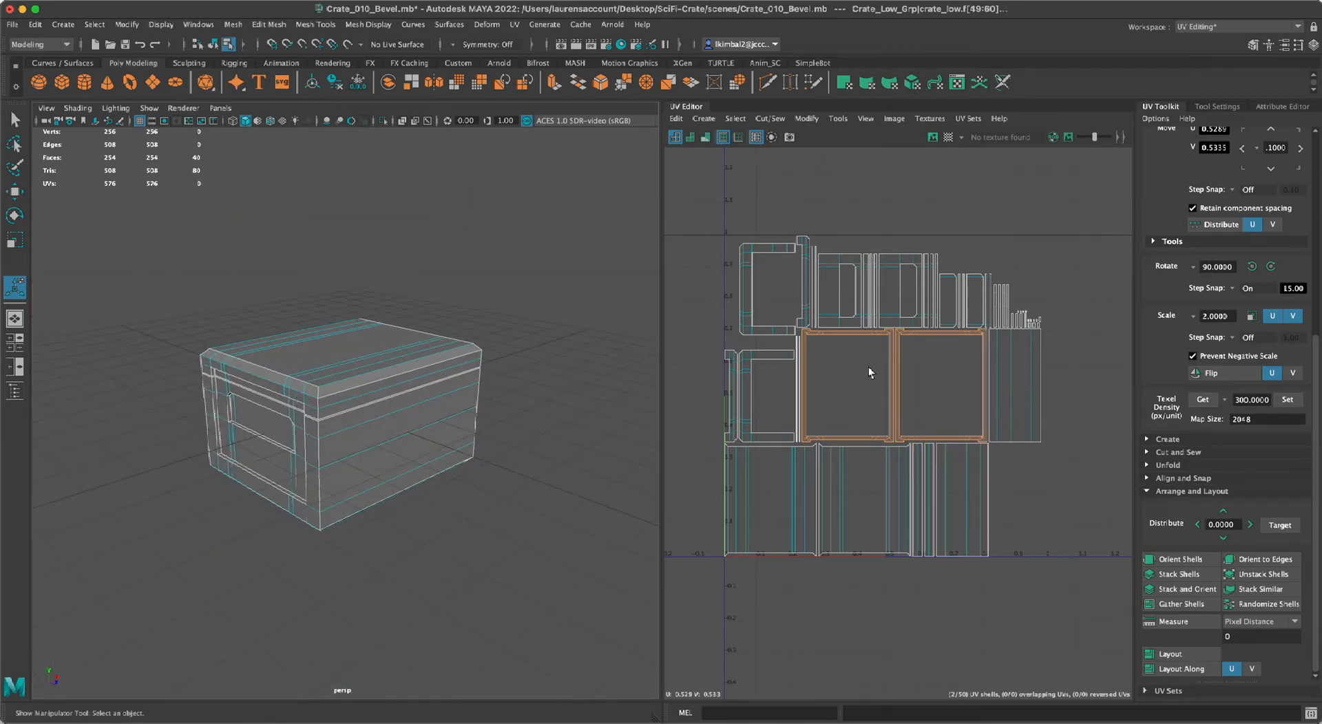
{"action": "key", "text": "w"}
{"action": "left_click_drag", "start_coordinate": [895, 211], "coordinate": [895, 0]}
{"action": "right_click_drag", "start_coordinate": [984, 265], "coordinate": [887, 265], "text": "alt"}
{"action": "middle_click_drag", "start_coordinate": [886, 265], "coordinate": [820, 381], "text": "alt"}
{"action": "left_click", "coordinate": [905, 291]}
Select the small strip shells and examine which faces of the crate they correspond to.
{"action": "right_click_drag", "start_coordinate": [931, 424], "coordinate": [1120, 576], "text": "alt"}
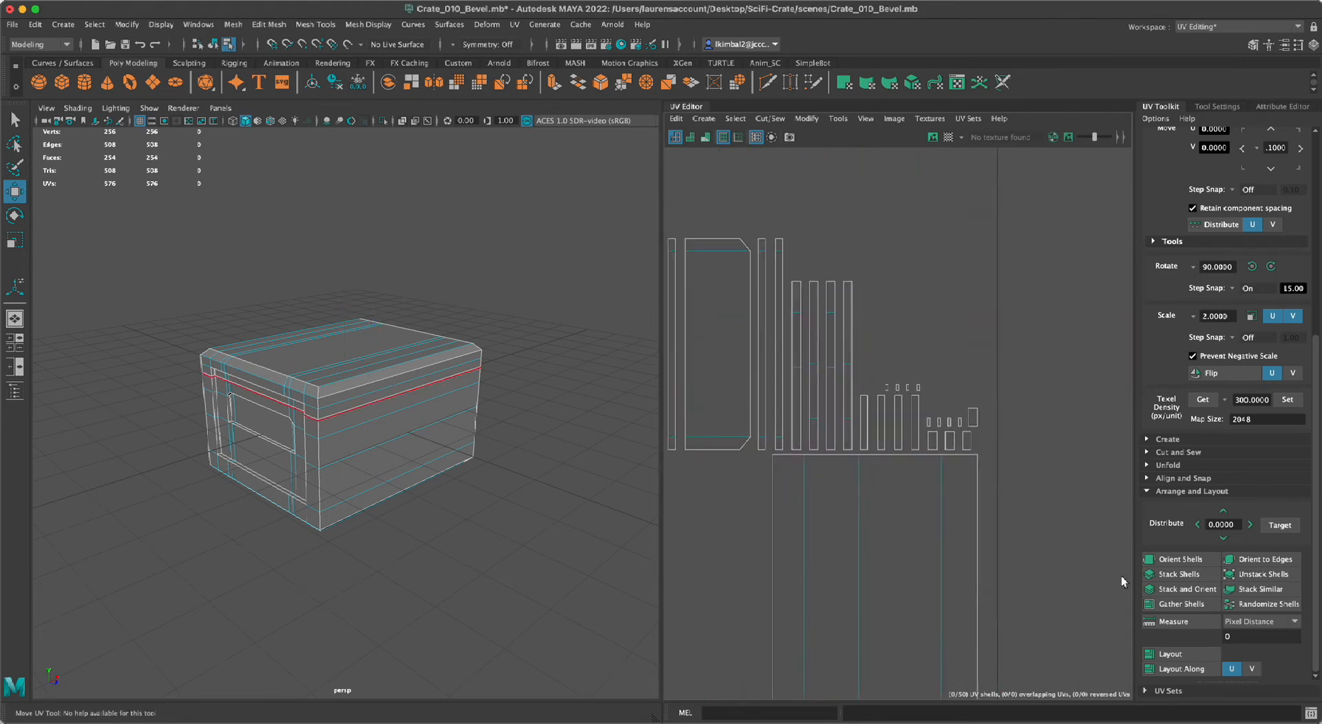
{"action": "left_click_drag", "start_coordinate": [1029, 194], "coordinate": [754, 453]}
{"action": "left_click_drag", "start_coordinate": [522, 503], "coordinate": [560, 689], "text": "alt"}
{"action": "right_click_drag", "start_coordinate": [560, 689], "coordinate": [565, 568], "text": "alt"}
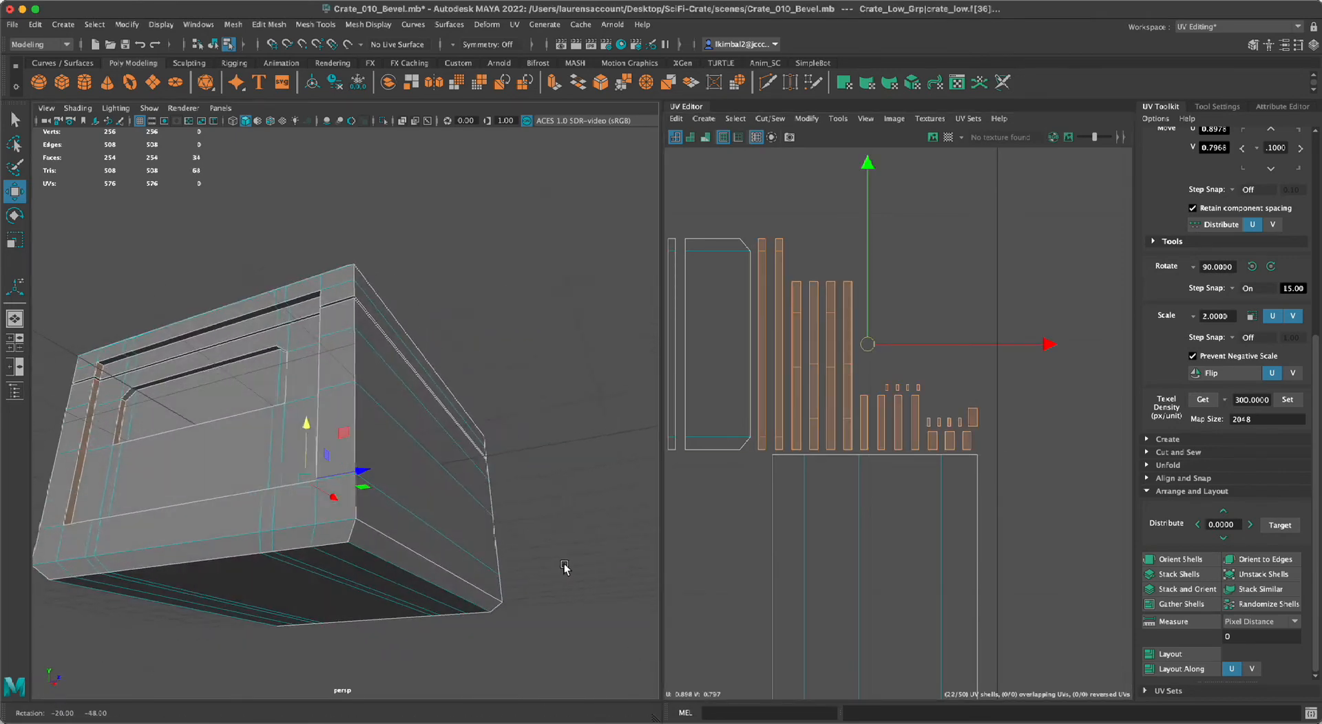
{"action": "left_click_drag", "start_coordinate": [565, 568], "coordinate": [482, 487], "text": "alt"}
{"action": "key", "text": "4"}
{"action": "left_click", "coordinate": [535, 555]}
{"action": "right_click_drag", "start_coordinate": [481, 487], "coordinate": [425, 528], "text": "alt"}
{"action": "middle_click_drag", "start_coordinate": [392, 517], "coordinate": [373, 578], "text": "alt"}
{"action": "right_click_drag", "start_coordinate": [289, 548], "coordinate": [338, 593], "text": "alt"}
Select the loop of narrow faces in the seam between lid and body and move its UV shells above the frame shells.
{"action": "left_click", "coordinate": [190, 417]}
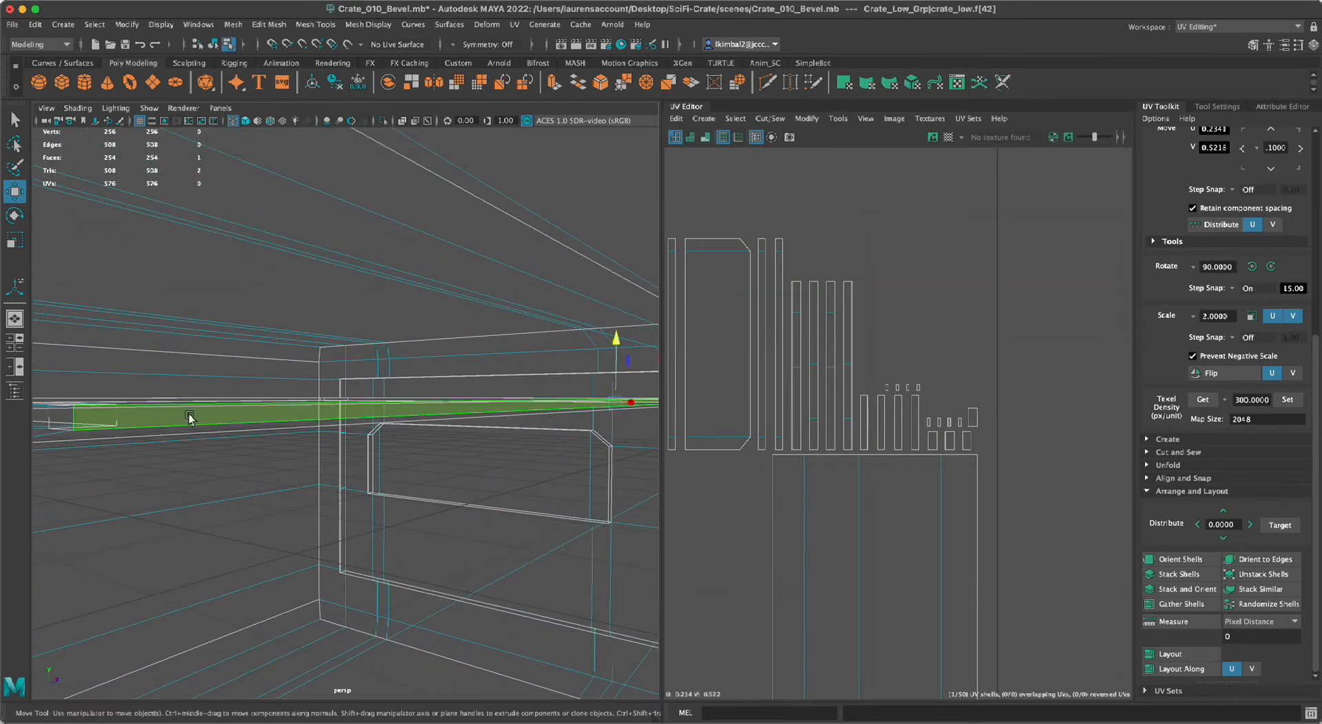
{"action": "key", "text": "5"}
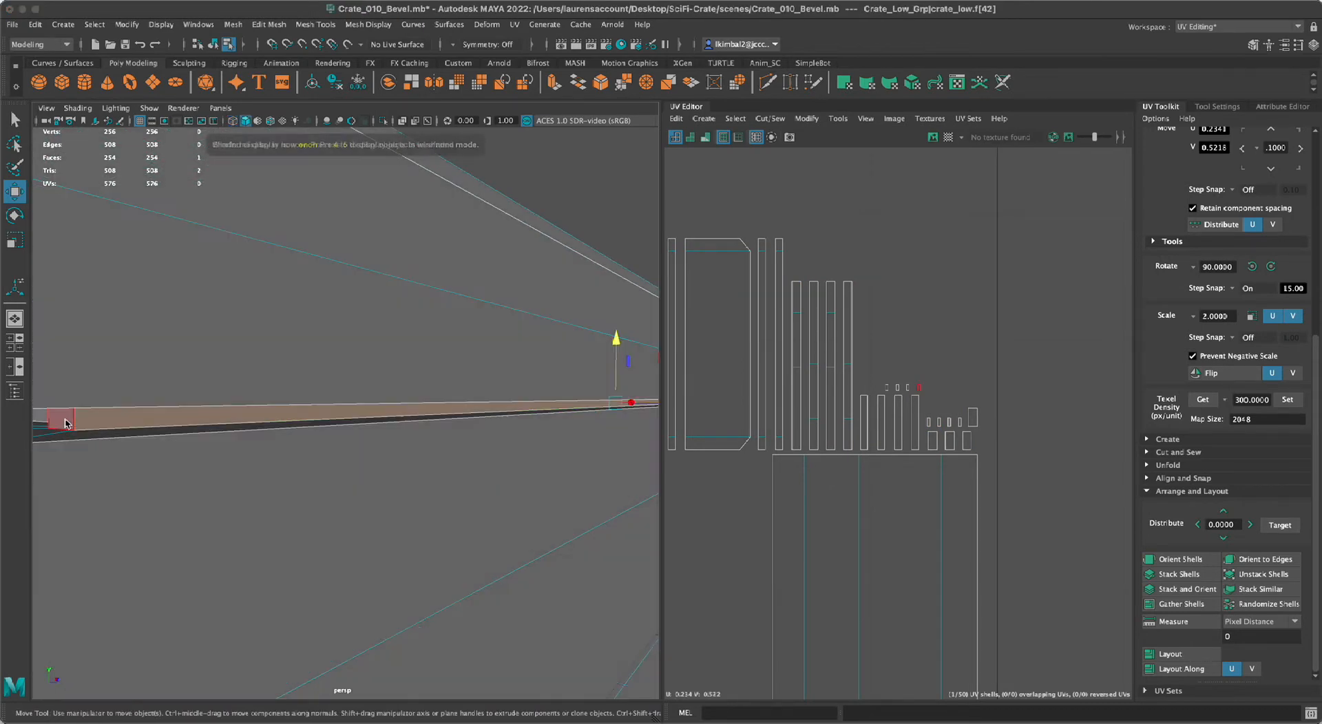
{"action": "key", "text": "f"}
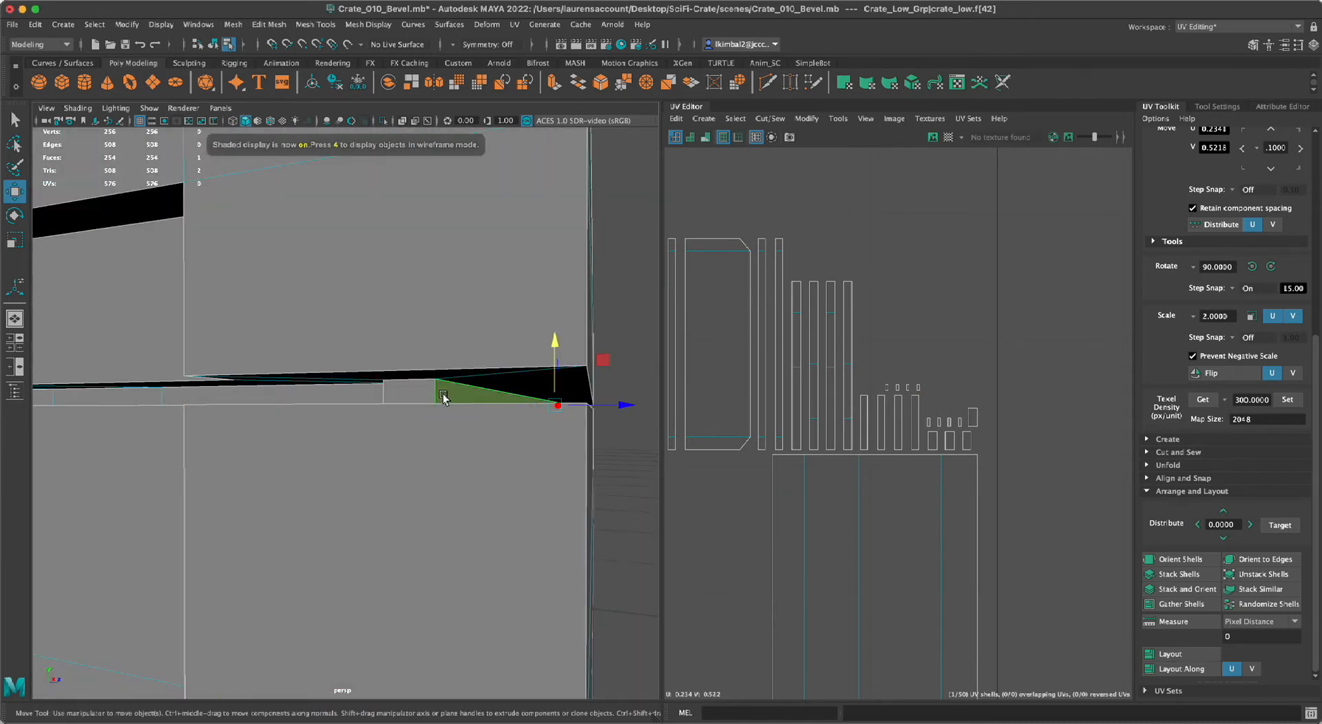
{"action": "double_click", "coordinate": [416, 397], "text": "shift"}
{"action": "right_click_drag", "start_coordinate": [552, 623], "coordinate": [215, 590], "text": "alt"}
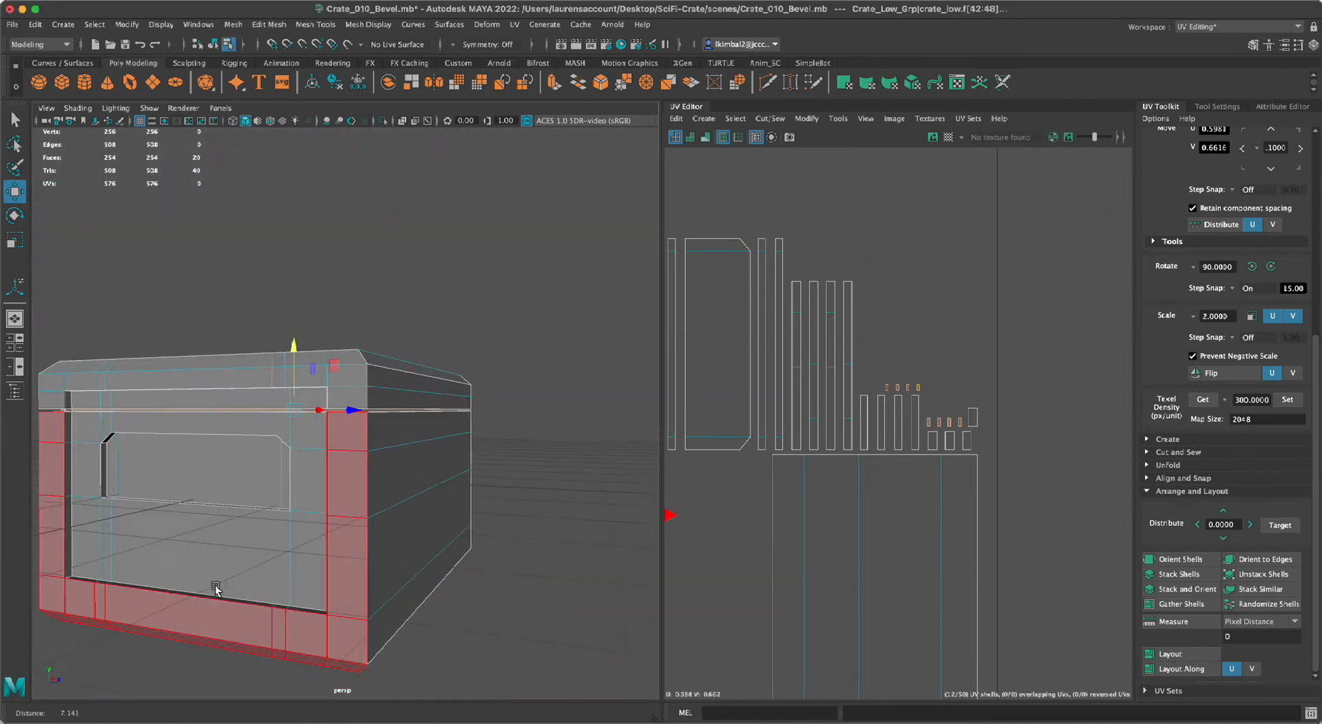
{"action": "key", "text": "4"}
{"action": "left_click_drag", "start_coordinate": [561, 637], "coordinate": [575, 536], "text": "alt"}
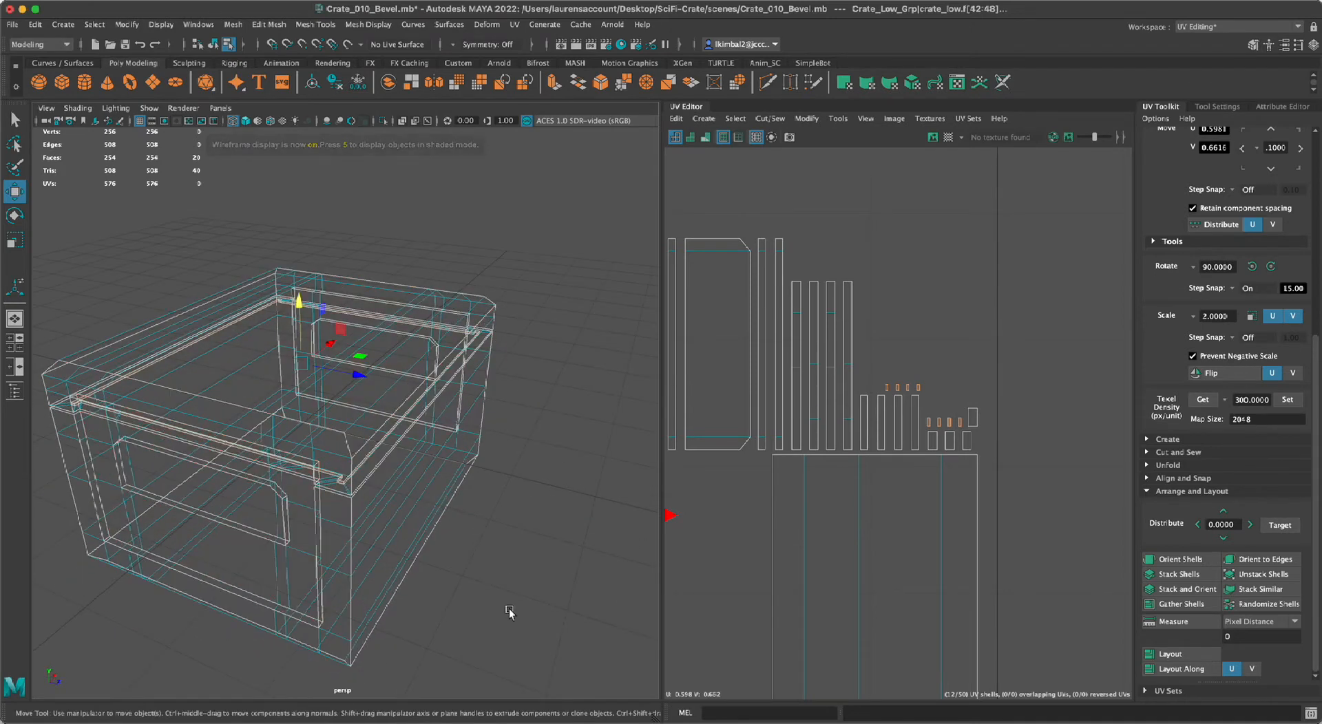
{"action": "right_click_drag", "start_coordinate": [1031, 612], "coordinate": [669, 550], "text": "alt"}
{"action": "middle_click_drag", "start_coordinate": [855, 533], "coordinate": [1008, 512], "text": "alt"}
{"action": "right_click_drag", "start_coordinate": [1008, 512], "coordinate": [834, 489], "text": "alt"}
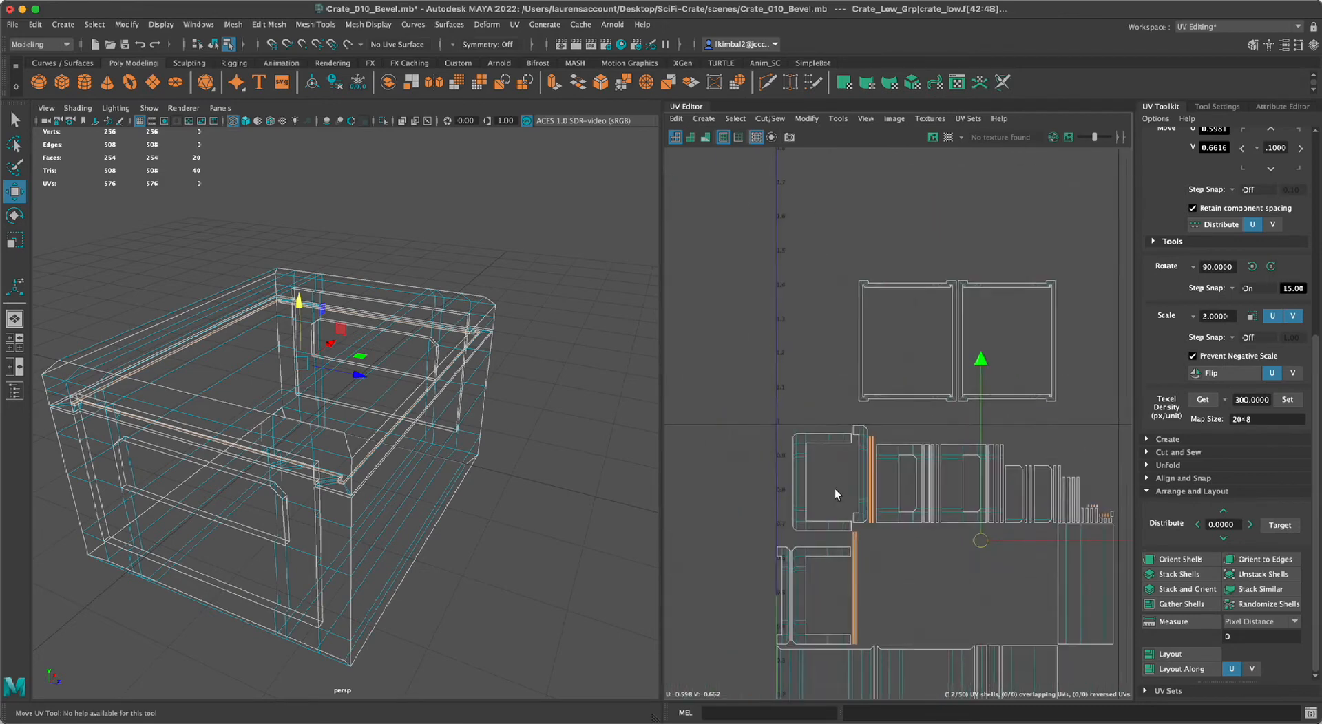
{"action": "middle_click_drag", "start_coordinate": [834, 489], "coordinate": [749, 457], "text": "alt"}
{"action": "left_click_drag", "start_coordinate": [898, 321], "coordinate": [907, 2]}
{"action": "right_click_drag", "start_coordinate": [963, 281], "coordinate": [861, 266], "text": "alt"}
{"action": "middle_click_drag", "start_coordinate": [885, 269], "coordinate": [925, 423], "text": "alt"}
{"action": "right_click_drag", "start_coordinate": [924, 424], "coordinate": [869, 413], "text": "alt"}
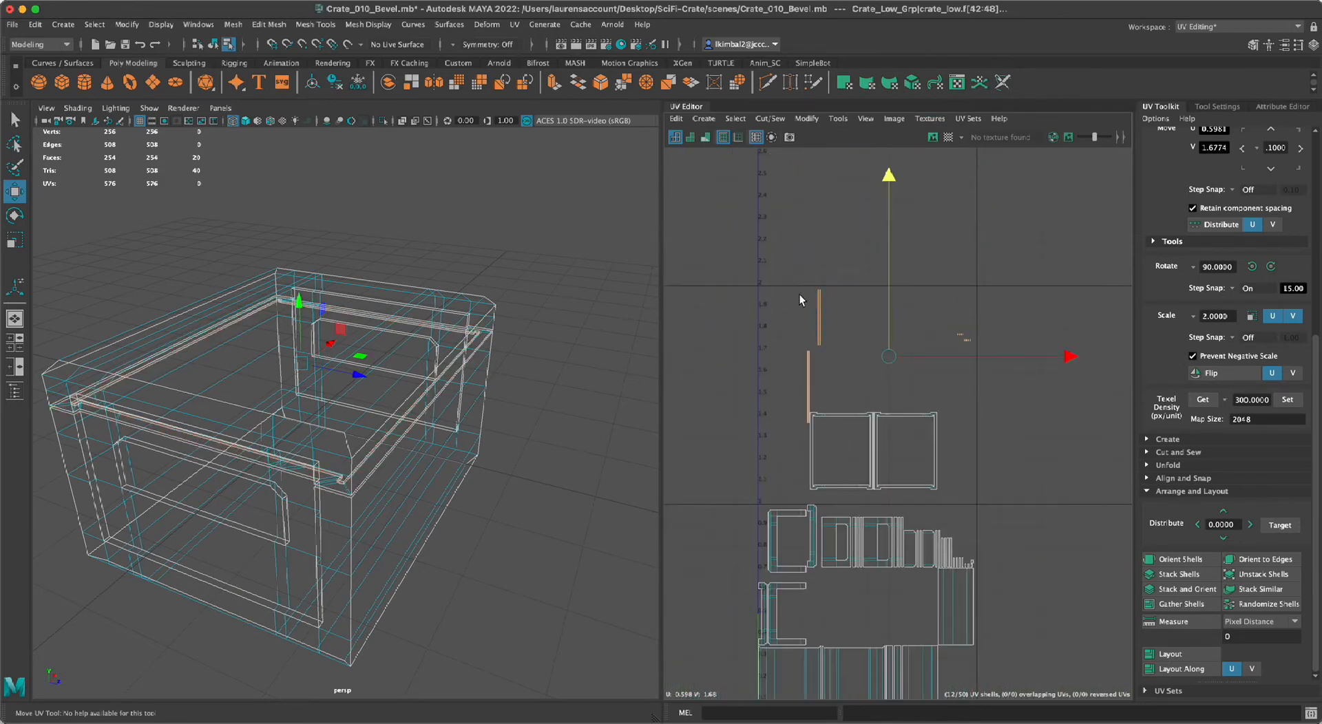
Move the two frame shells and the long seam strip shells together into the area above V 2.
{"action": "left_click", "coordinate": [813, 404]}
{"action": "left_click_drag", "start_coordinate": [811, 328], "coordinate": [813, 254]}
{"action": "left_click", "coordinate": [767, 329]}
{"action": "left_click_drag", "start_coordinate": [765, 376], "coordinate": [944, 487]}
{"action": "left_click_drag", "start_coordinate": [874, 453], "coordinate": [919, 245]}
{"action": "left_click", "coordinate": [818, 332]}
{"action": "left_click_drag", "start_coordinate": [825, 344], "coordinate": [824, 243]}
{"action": "left_click_drag", "start_coordinate": [941, 325], "coordinate": [848, 198]}
{"action": "left_click", "coordinate": [842, 355]}
{"action": "left_click_drag", "start_coordinate": [508, 569], "coordinate": [342, 570], "text": "alt"}
{"action": "middle_click_drag", "start_coordinate": [800, 529], "coordinate": [807, 440], "text": "alt"}
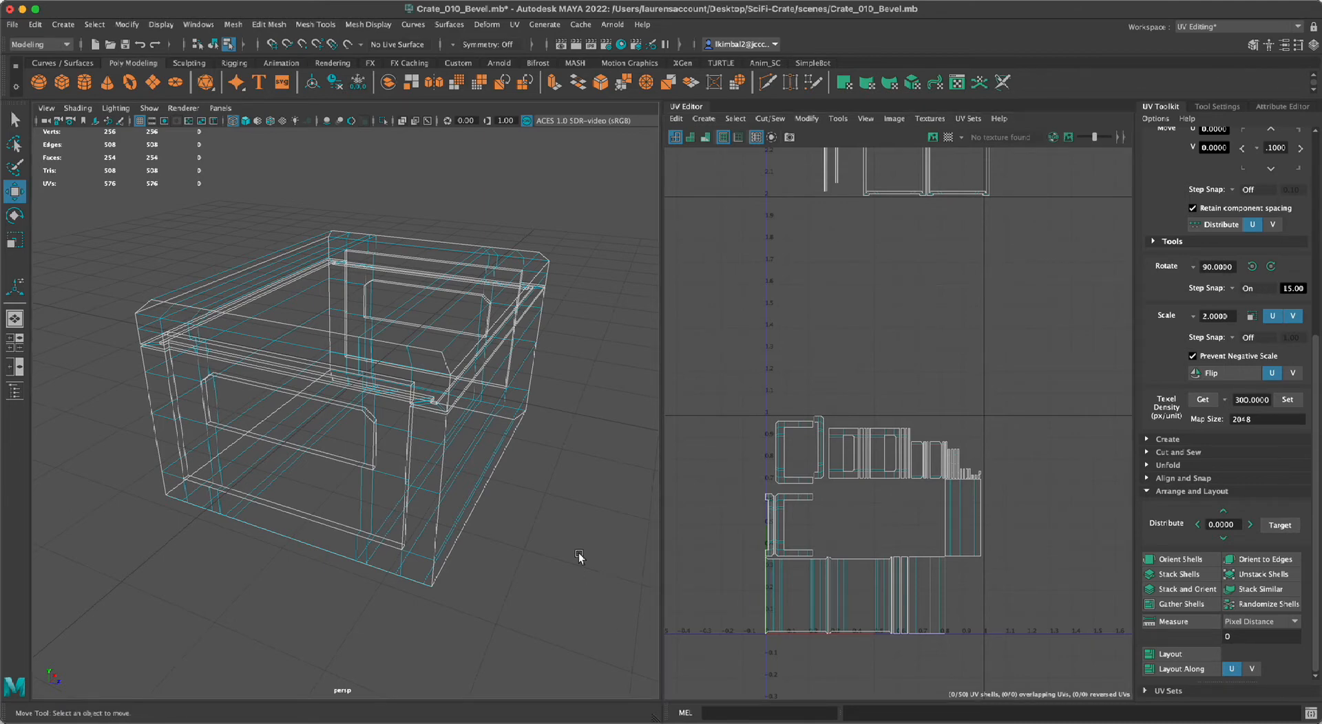
Select all the crate body's UV shells in the 0–1 UV tile, leaving out the shells above V 2.
{"action": "right_click_drag", "start_coordinate": [760, 430], "coordinate": [712, 437]}
{"action": "left_click_drag", "start_coordinate": [706, 349], "coordinate": [1057, 694]}
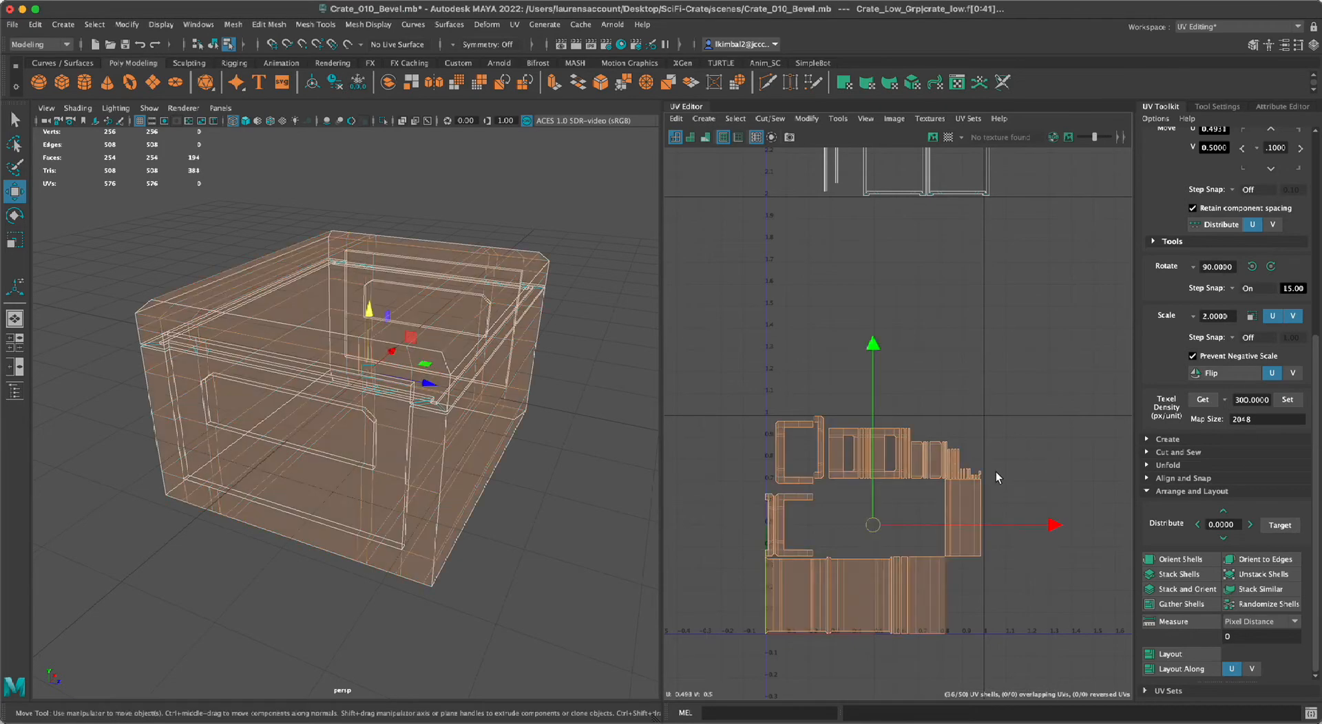
{"action": "scroll", "coordinate": [510, 457], "scroll_direction": "down", "scroll_amount": 3}
{"action": "left_click_drag", "start_coordinate": [620, 190], "coordinate": [564, 204], "text": "alt"}
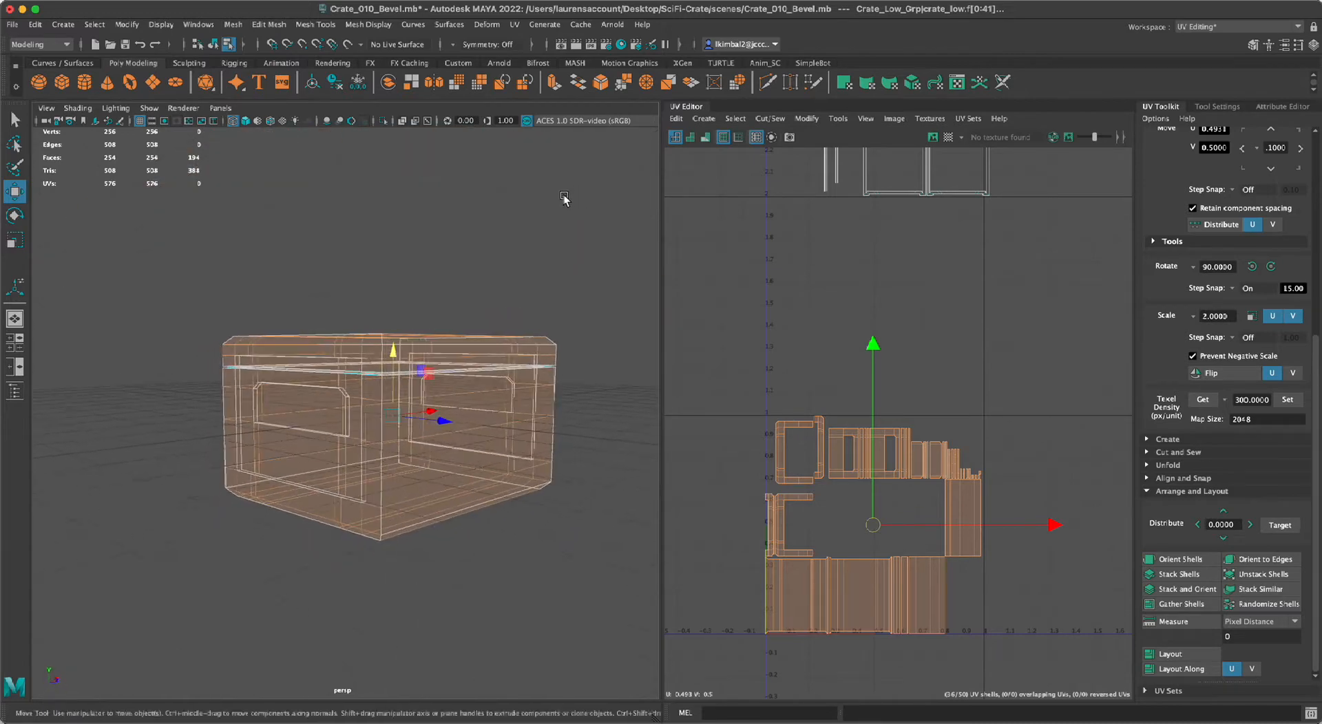
Try to apply a normal-based UV projection to the selected crate body faces.
{"action": "left_click", "coordinate": [704, 119]}
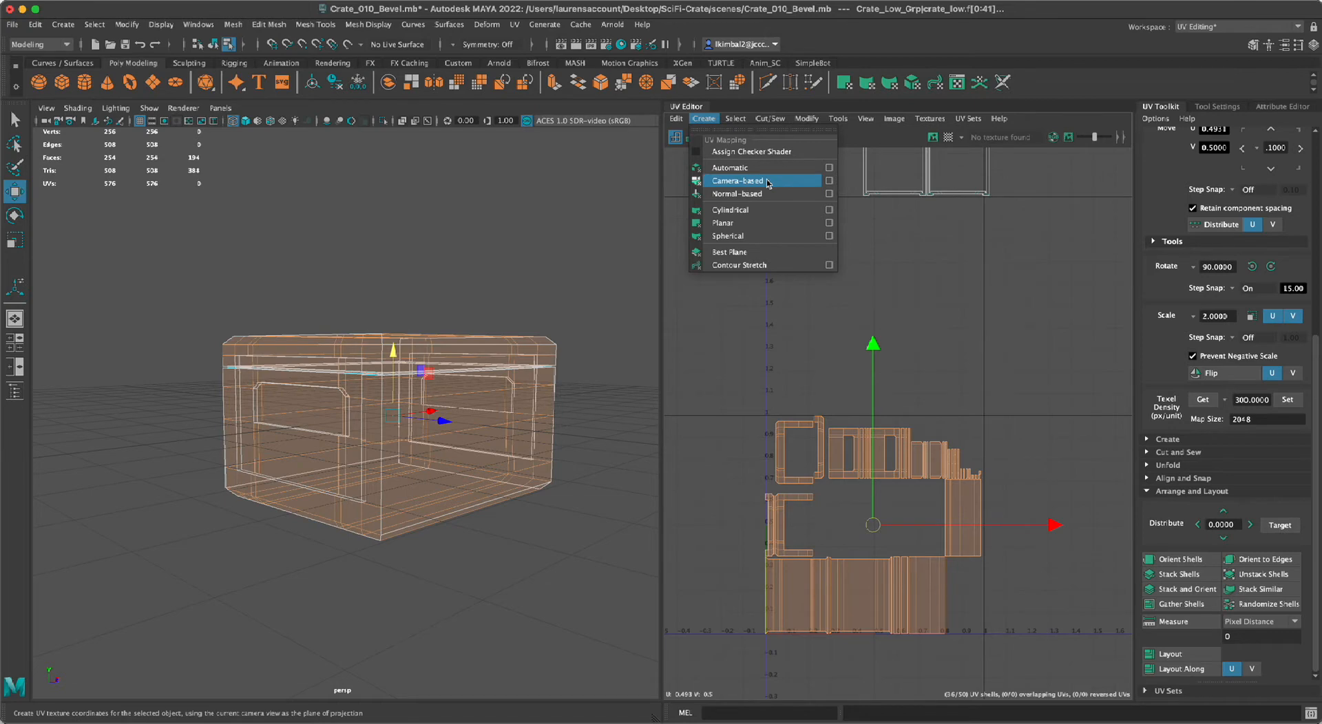
{"action": "left_click_drag", "start_coordinate": [266, 284], "coordinate": [334, 322], "text": "alt"}
{"action": "left_click", "coordinate": [703, 119]}
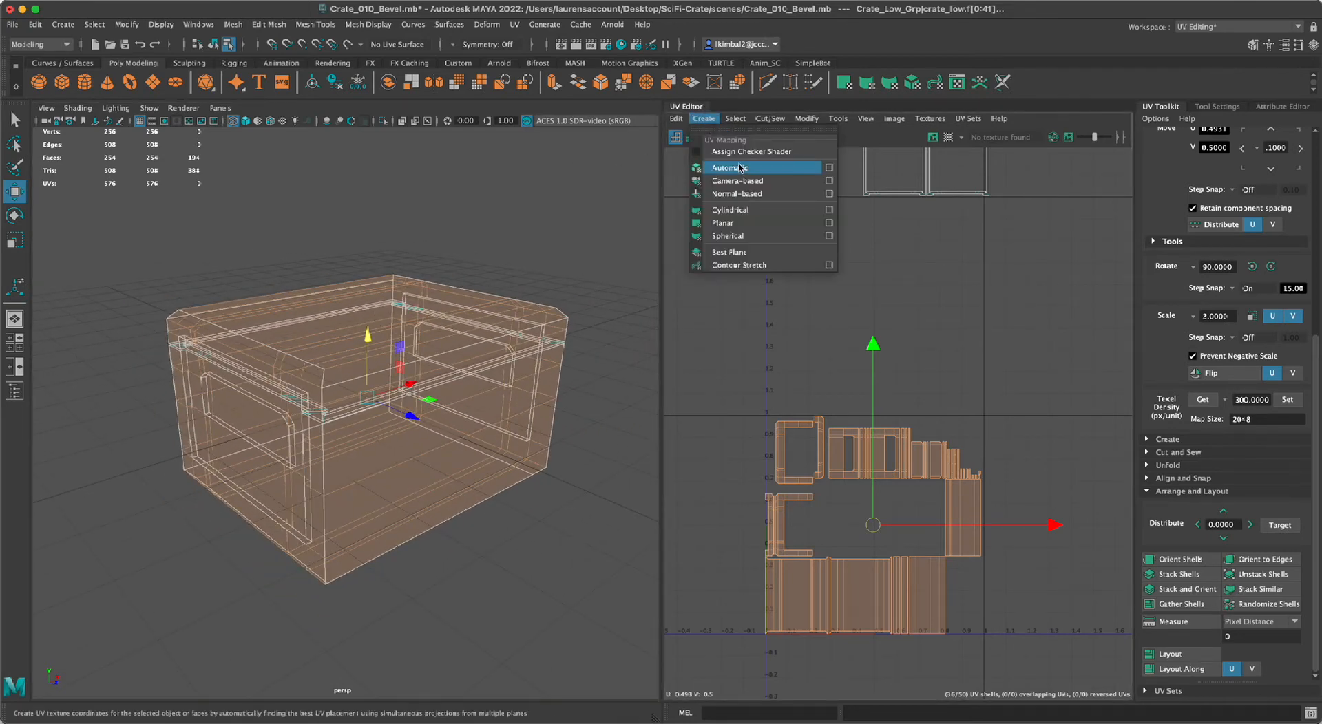
{"action": "left_click", "coordinate": [741, 194]}
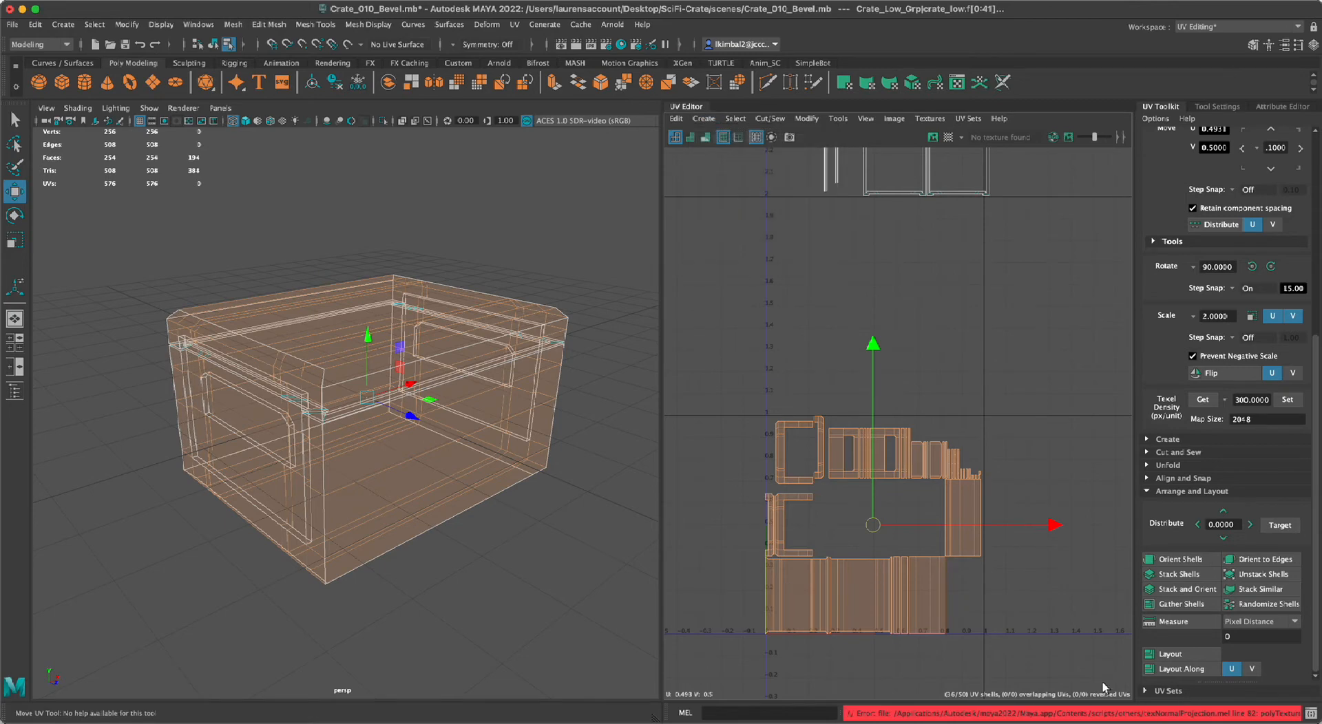
Apply a camera-based UV projection to the selected crate body faces from a three-quarter view, and clear the selection.
{"action": "right_click_drag", "start_coordinate": [431, 424], "coordinate": [504, 458], "text": "alt"}
{"action": "left_click_drag", "start_coordinate": [504, 458], "coordinate": [478, 452], "text": "alt"}
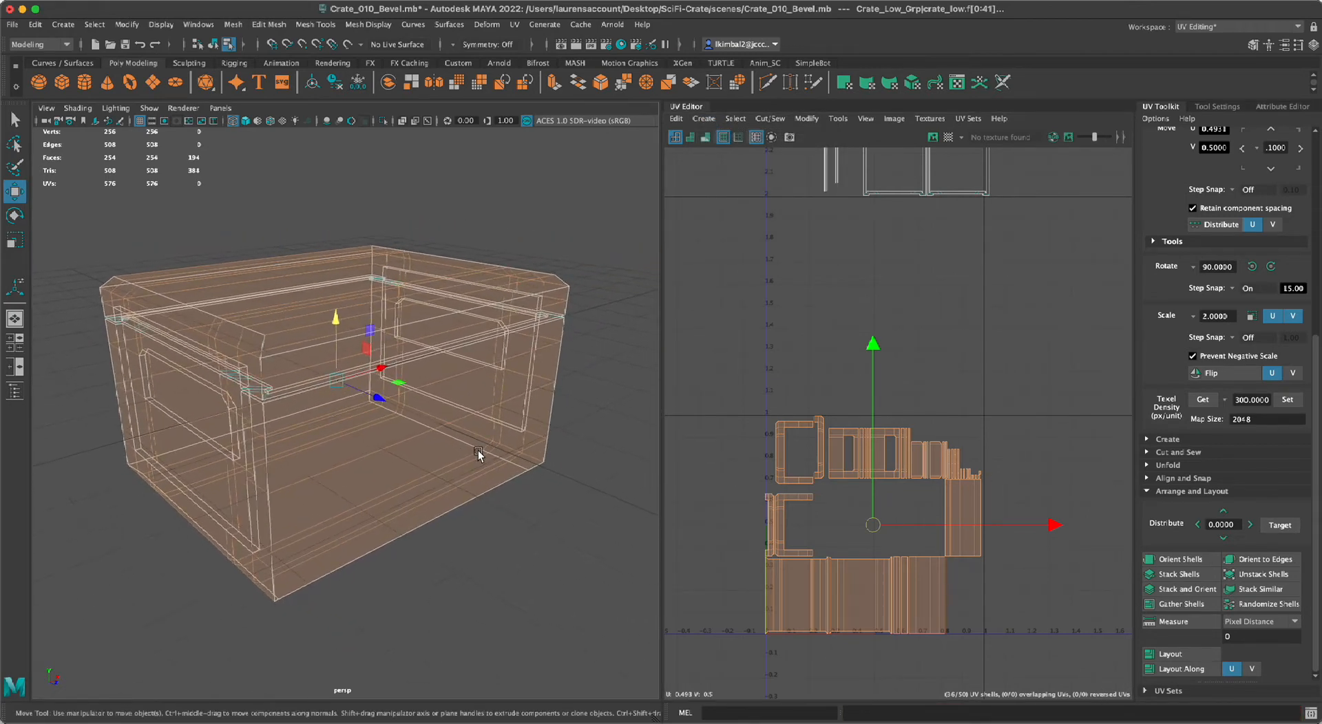
{"action": "middle_click_drag", "start_coordinate": [433, 544], "coordinate": [430, 513], "text": "alt"}
{"action": "right_click_drag", "start_coordinate": [430, 512], "coordinate": [389, 482], "text": "alt"}
{"action": "left_click_drag", "start_coordinate": [389, 481], "coordinate": [434, 511], "text": "alt"}
{"action": "right_click_drag", "start_coordinate": [434, 510], "coordinate": [475, 547], "text": "alt"}
{"action": "middle_click_drag", "start_coordinate": [475, 547], "coordinate": [489, 557], "text": "alt"}
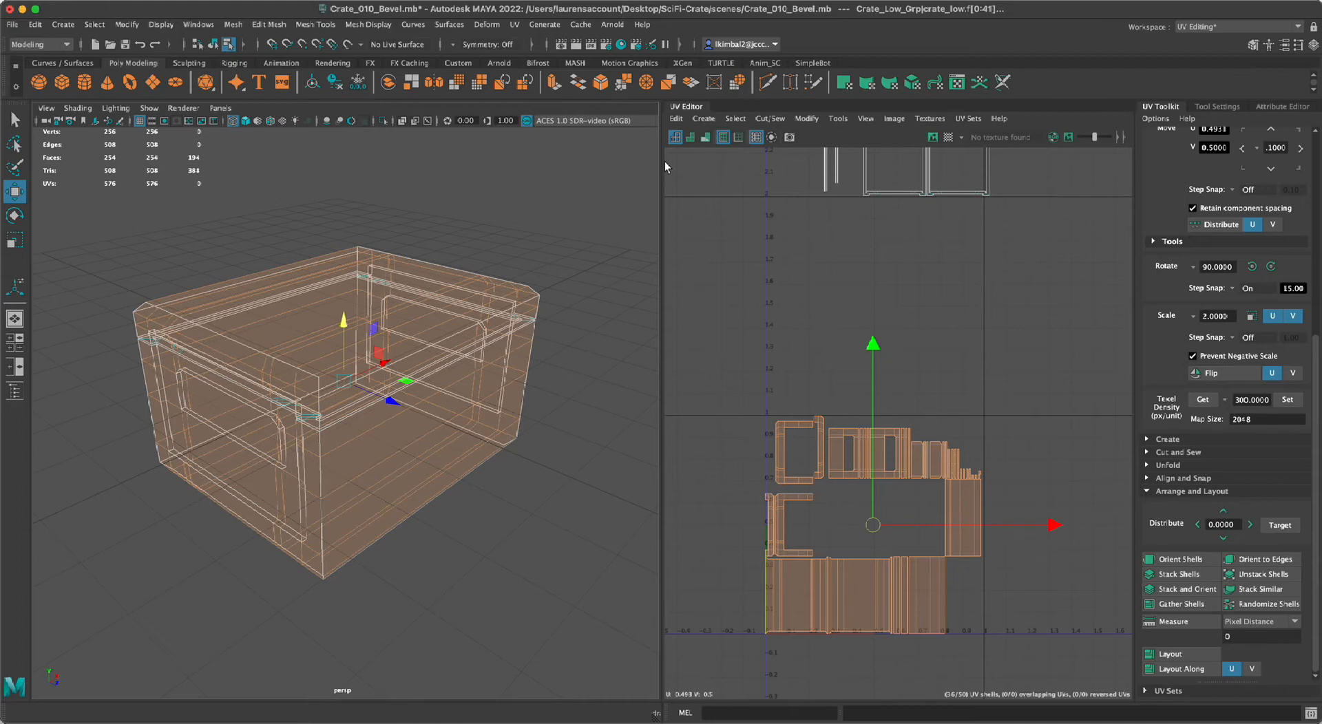
{"action": "left_click", "coordinate": [703, 119]}
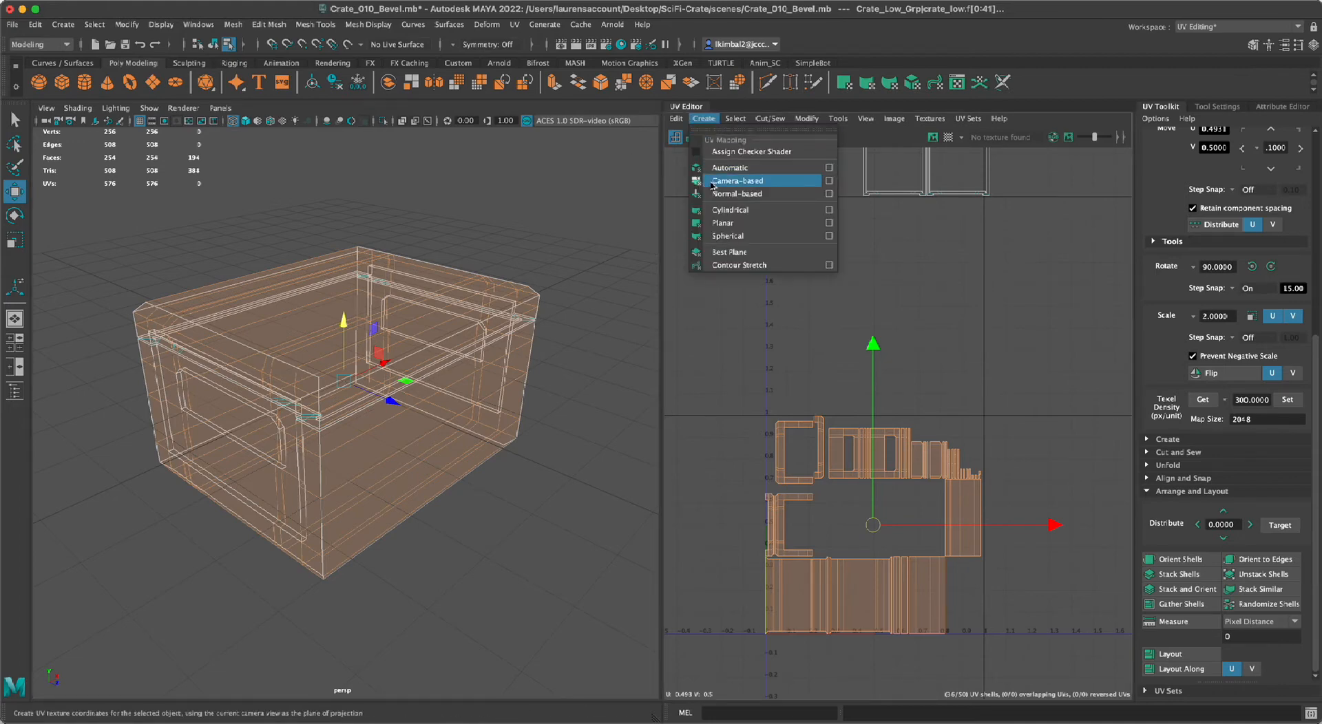
{"action": "left_click", "coordinate": [737, 180]}
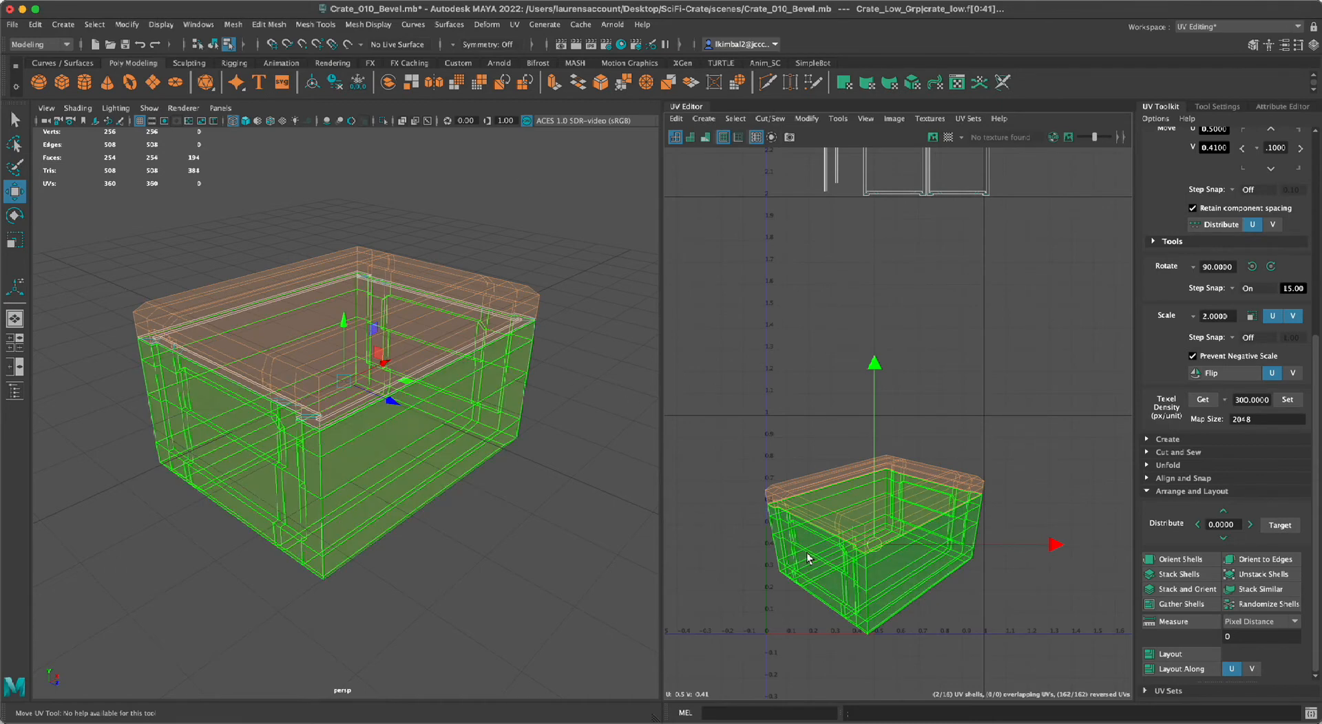
{"action": "left_click", "coordinate": [704, 118]}
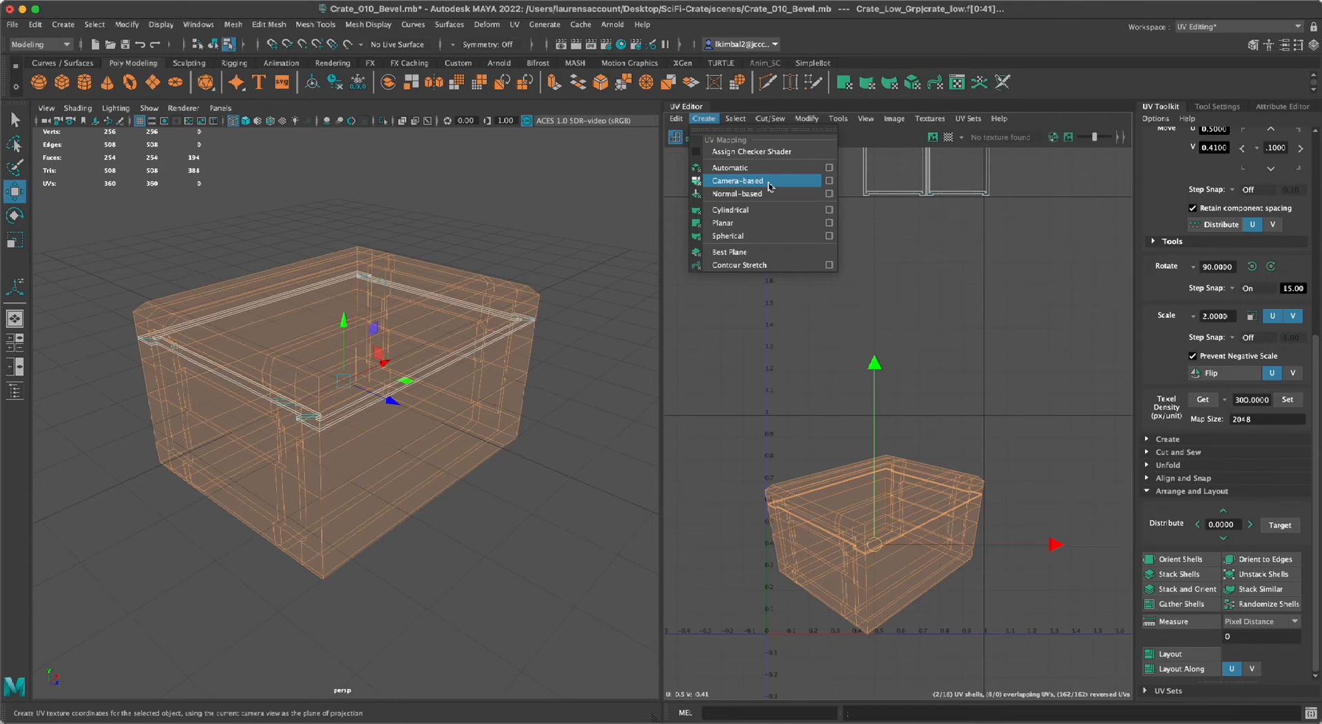
{"action": "left_click", "coordinate": [764, 222]}
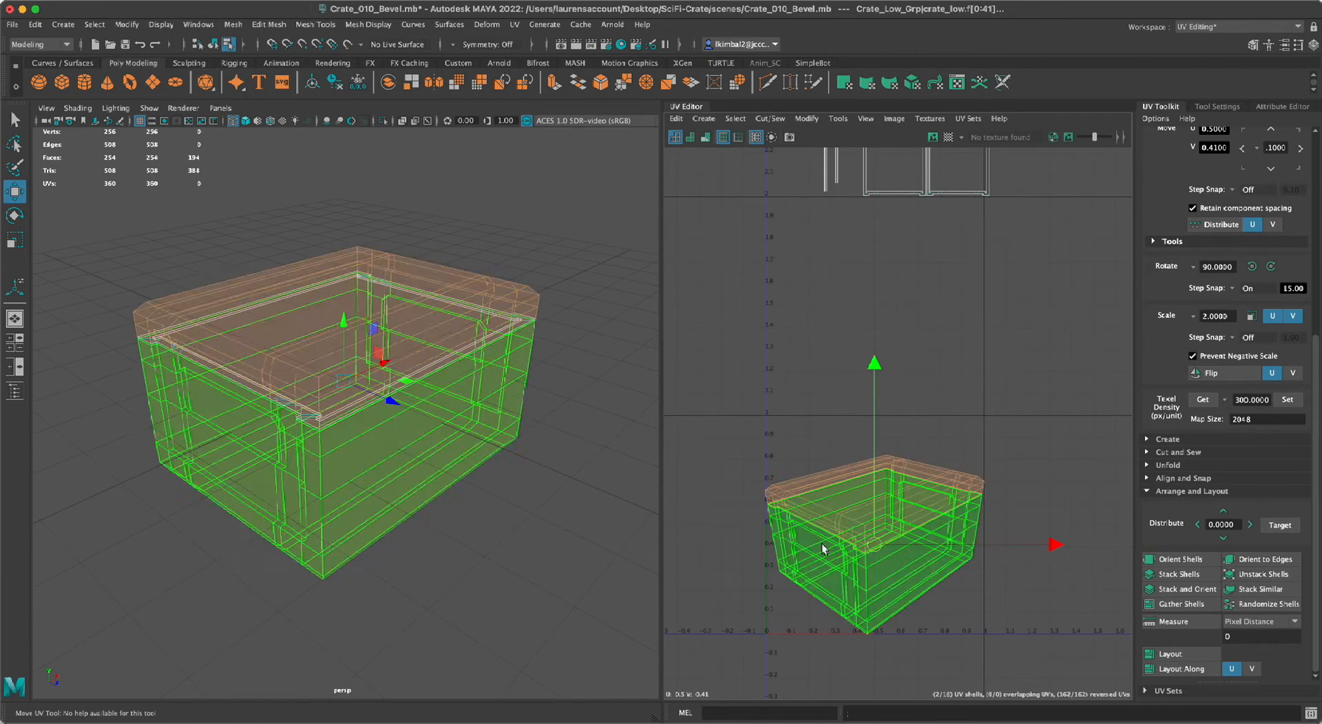
{"action": "left_click", "coordinate": [809, 441]}
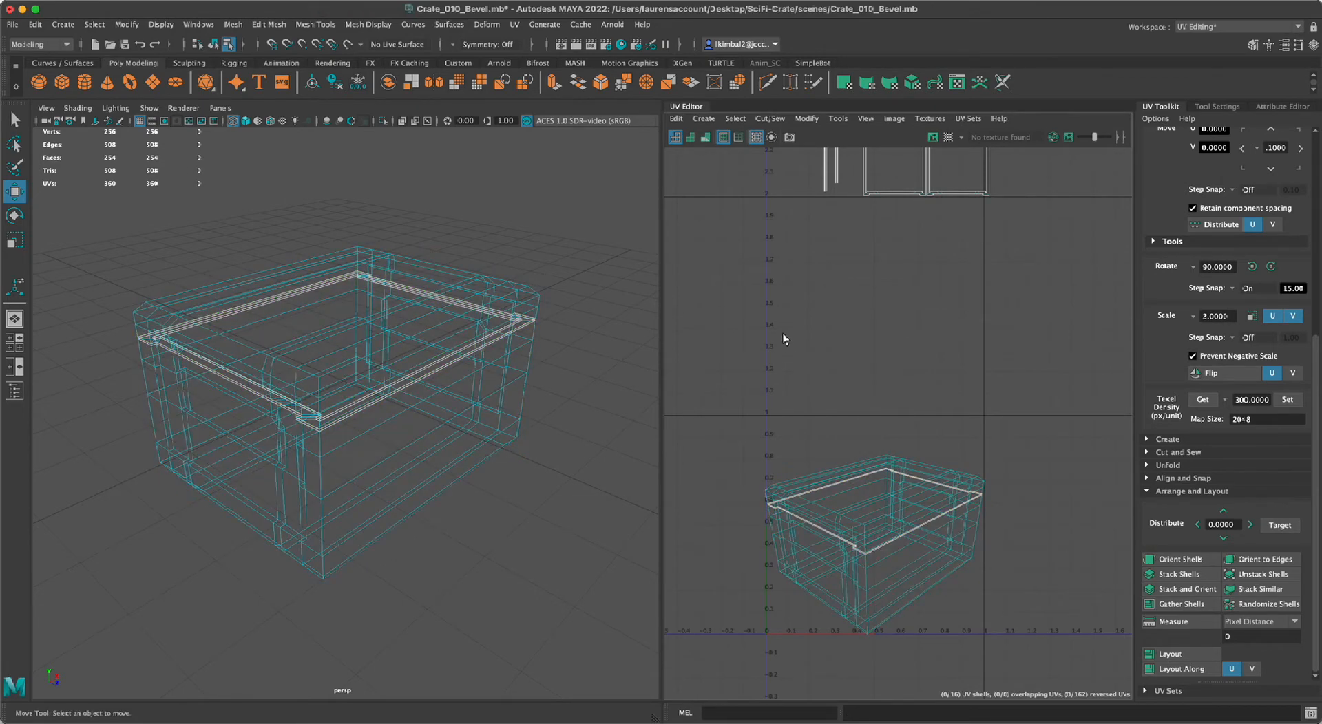
Select the frame and strip shells of the lid seam above V 2 and move them to about U 1.54, V 1.69.
{"action": "scroll", "coordinate": [857, 390], "scroll_direction": "down", "scroll_amount": 3}
{"action": "left_click", "coordinate": [942, 259]}
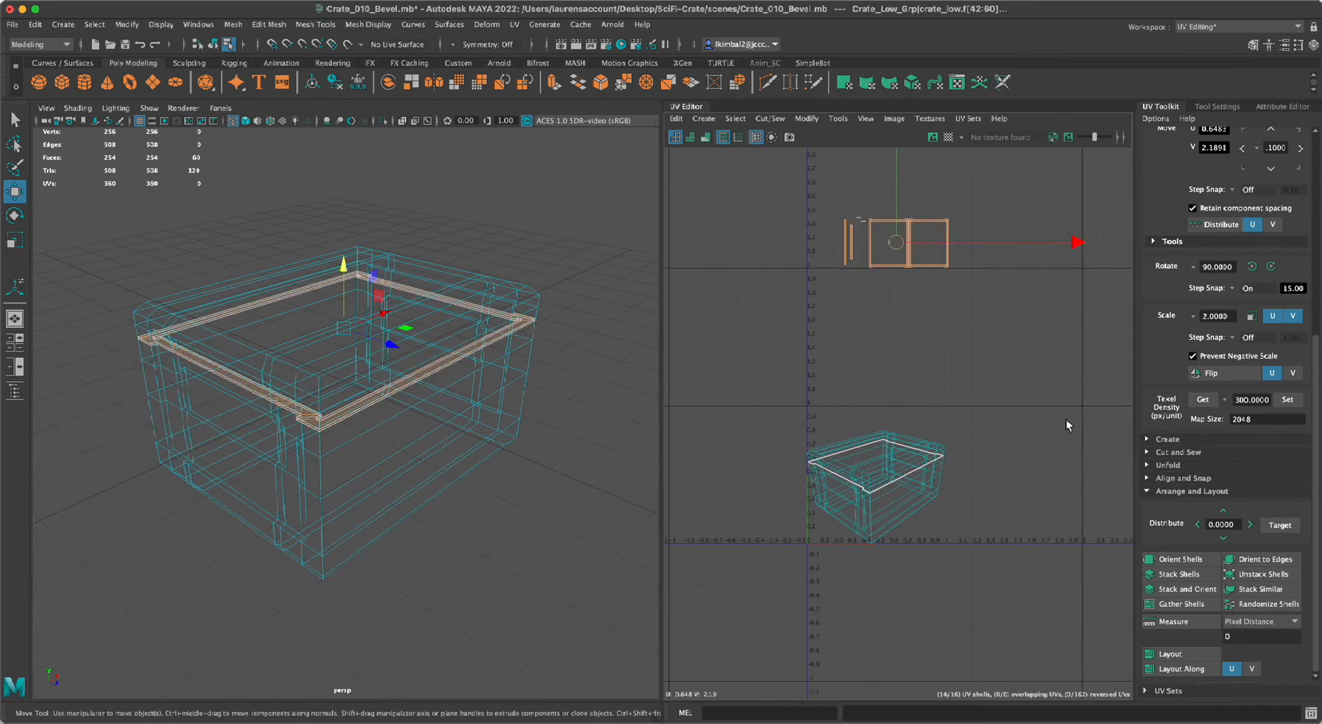
{"action": "left_click_drag", "start_coordinate": [899, 247], "coordinate": [1013, 322]}
{"action": "left_click_drag", "start_coordinate": [508, 426], "coordinate": [529, 413], "text": "alt"}
{"action": "right_click_drag", "start_coordinate": [528, 413], "coordinate": [597, 480], "text": "alt"}
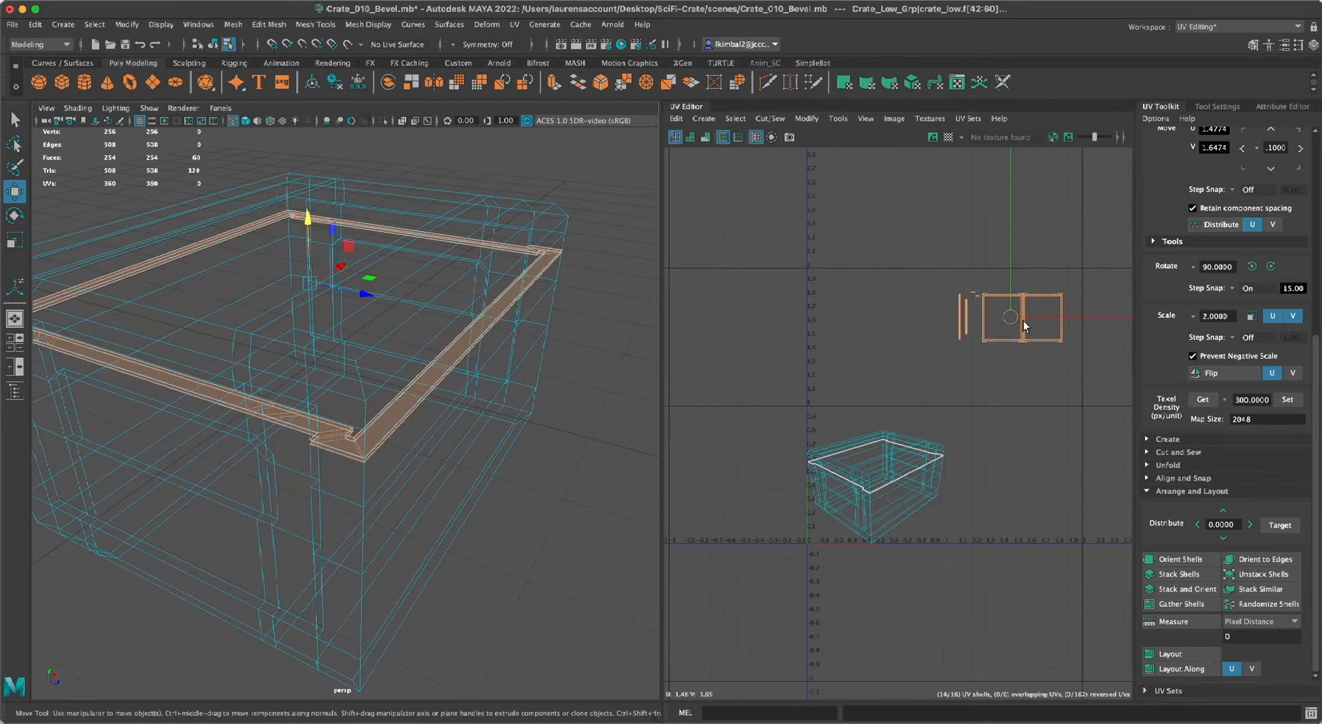
{"action": "middle_click_drag", "start_coordinate": [901, 405], "coordinate": [825, 437], "text": "alt"}
{"action": "right_click_drag", "start_coordinate": [853, 440], "coordinate": [844, 448], "text": "alt"}
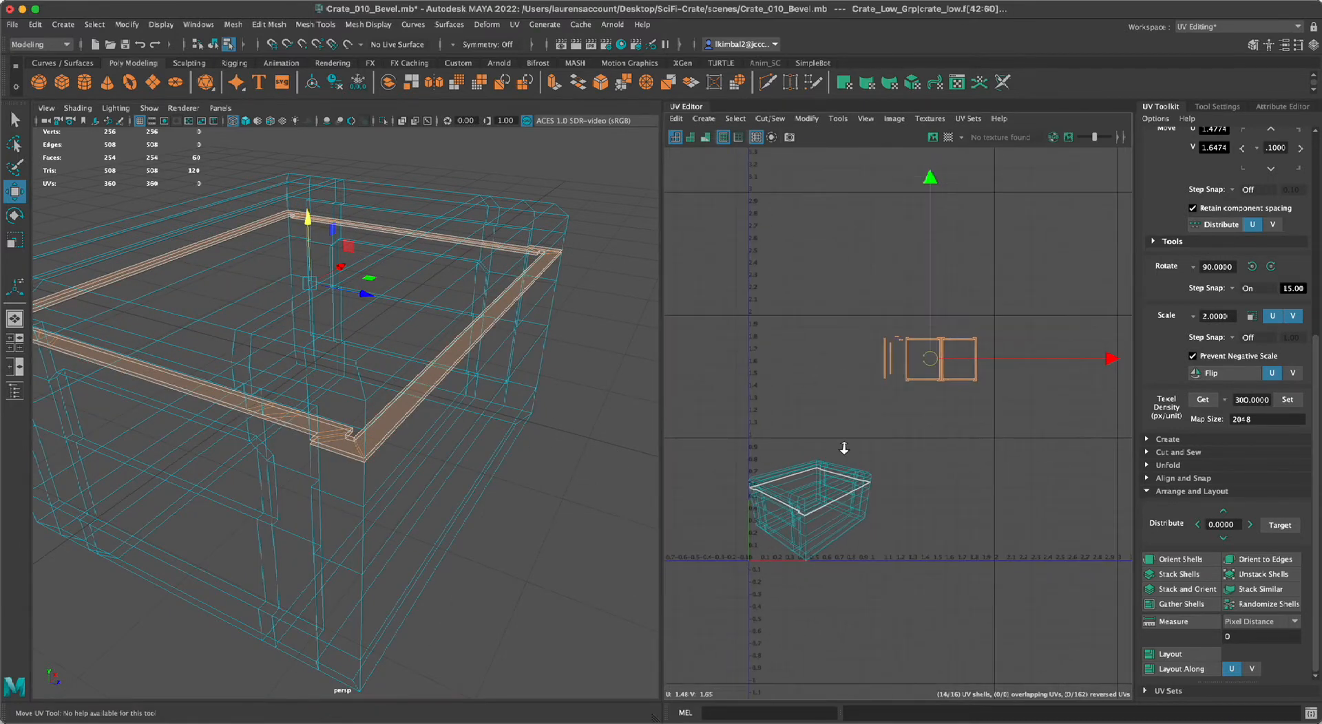
{"action": "left_click_drag", "start_coordinate": [937, 358], "coordinate": [942, 356]}
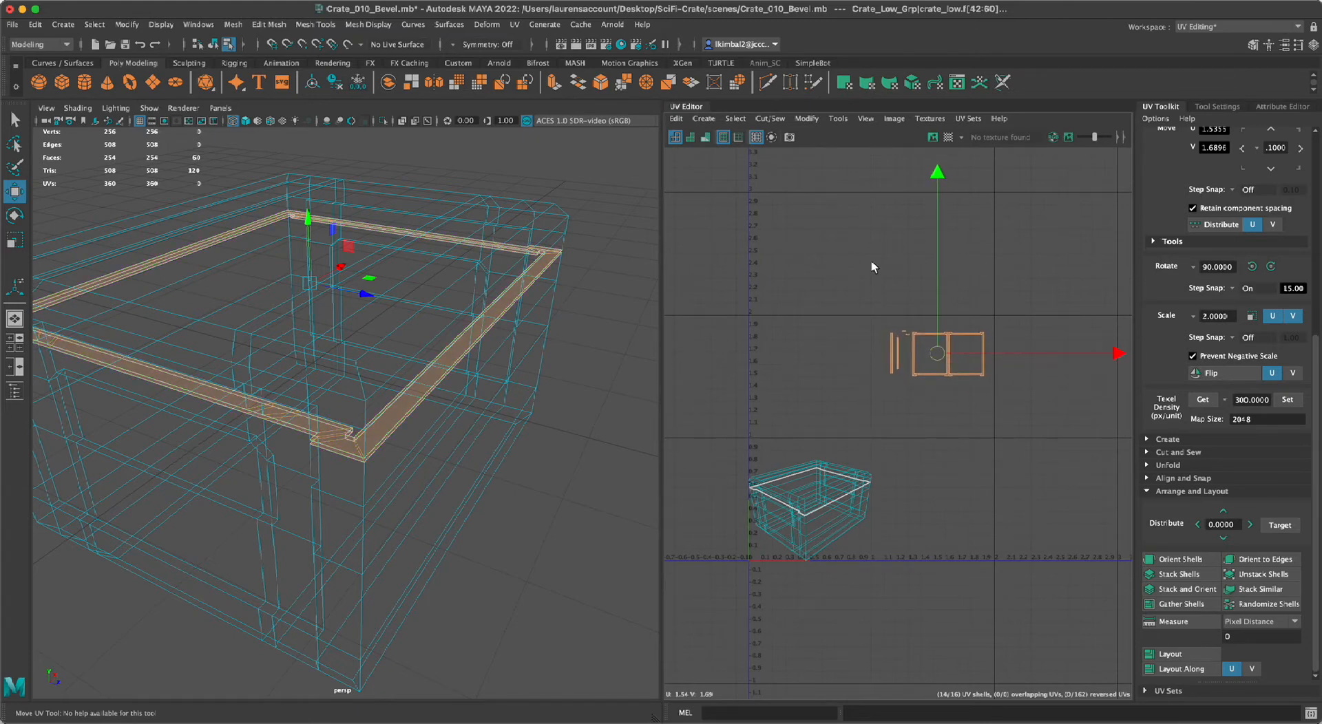
{"action": "middle_click_drag", "start_coordinate": [951, 365], "coordinate": [825, 377], "text": "alt"}
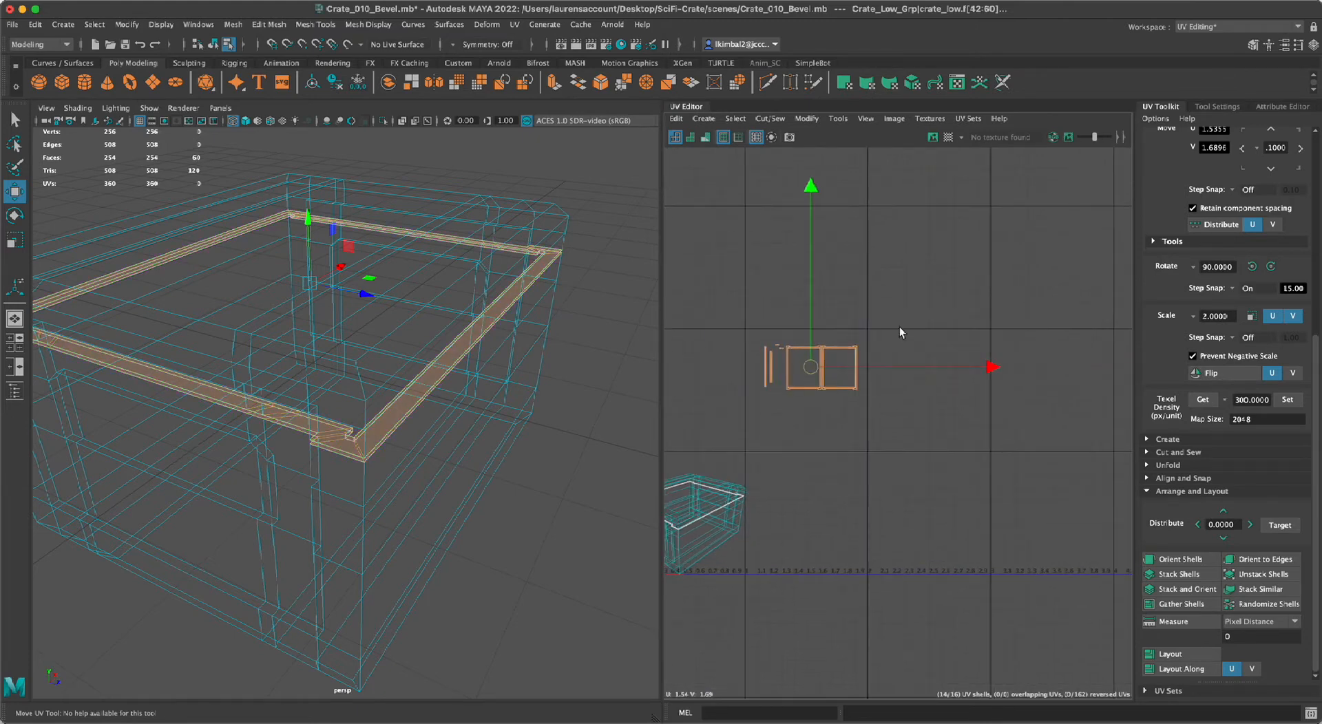
{"action": "middle_click_drag", "start_coordinate": [900, 340], "coordinate": [1008, 321], "text": "alt"}
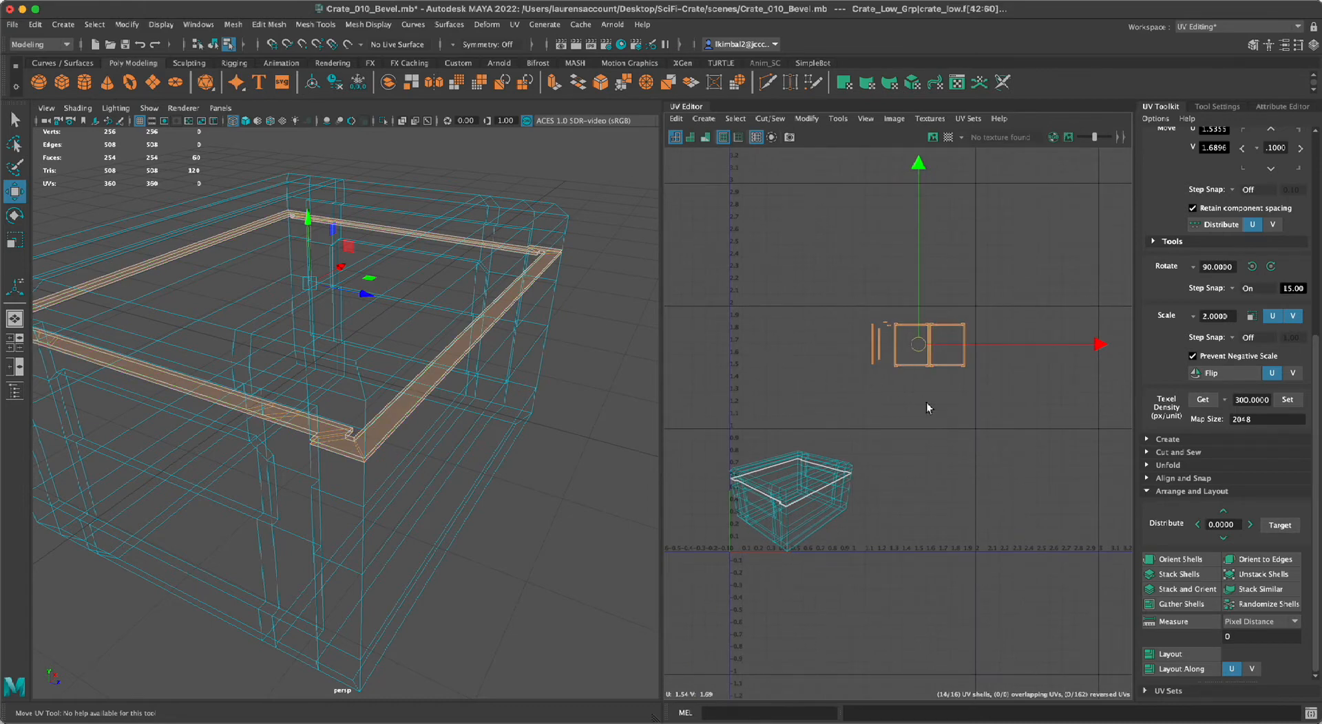
{"action": "middle_click_drag", "start_coordinate": [848, 428], "coordinate": [844, 418], "text": "alt"}
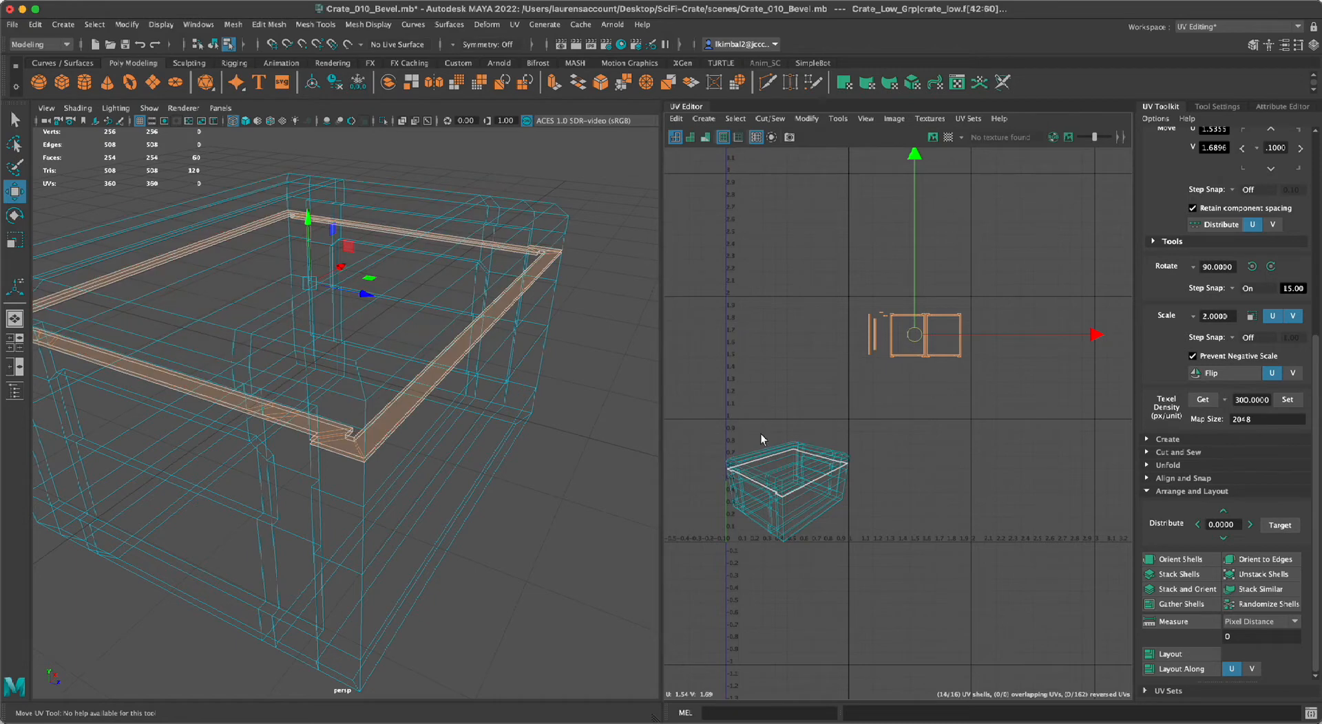
Move the selected seam shells farther up and right, above V 2 and beyond U 1.5.
{"action": "middle_click_drag", "start_coordinate": [912, 336], "coordinate": [887, 360], "text": "alt"}
{"action": "left_click_drag", "start_coordinate": [884, 377], "coordinate": [930, 307]}
{"action": "middle_click_drag", "start_coordinate": [870, 367], "coordinate": [912, 345], "text": "alt"}
{"action": "right_click_drag", "start_coordinate": [912, 345], "coordinate": [942, 431], "text": "alt"}
{"action": "middle_click_drag", "start_coordinate": [941, 431], "coordinate": [1023, 311], "text": "alt"}
Select only the lid's projected UV shell, move it straight up into the tile between V 1 and V 2, and deselect it.
{"action": "left_click", "coordinate": [887, 398]}
{"action": "left_click", "coordinate": [912, 352]}
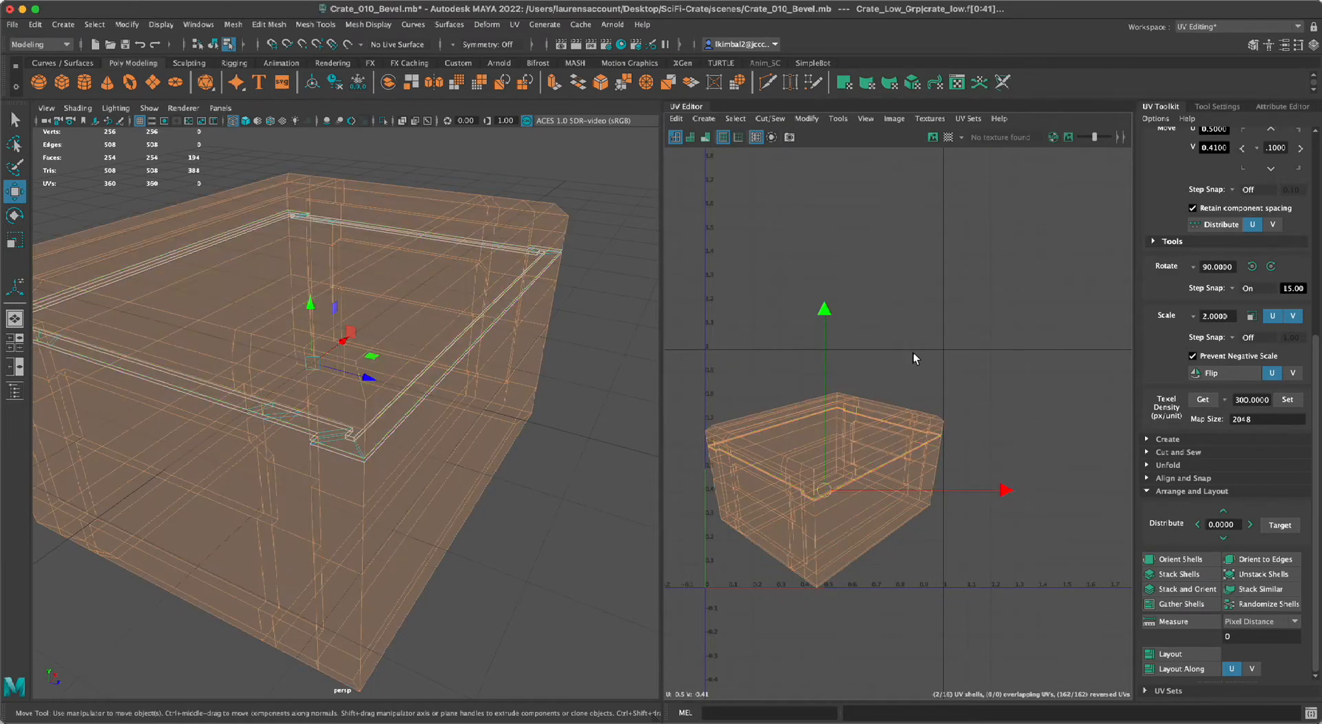
{"action": "left_click", "coordinate": [864, 404]}
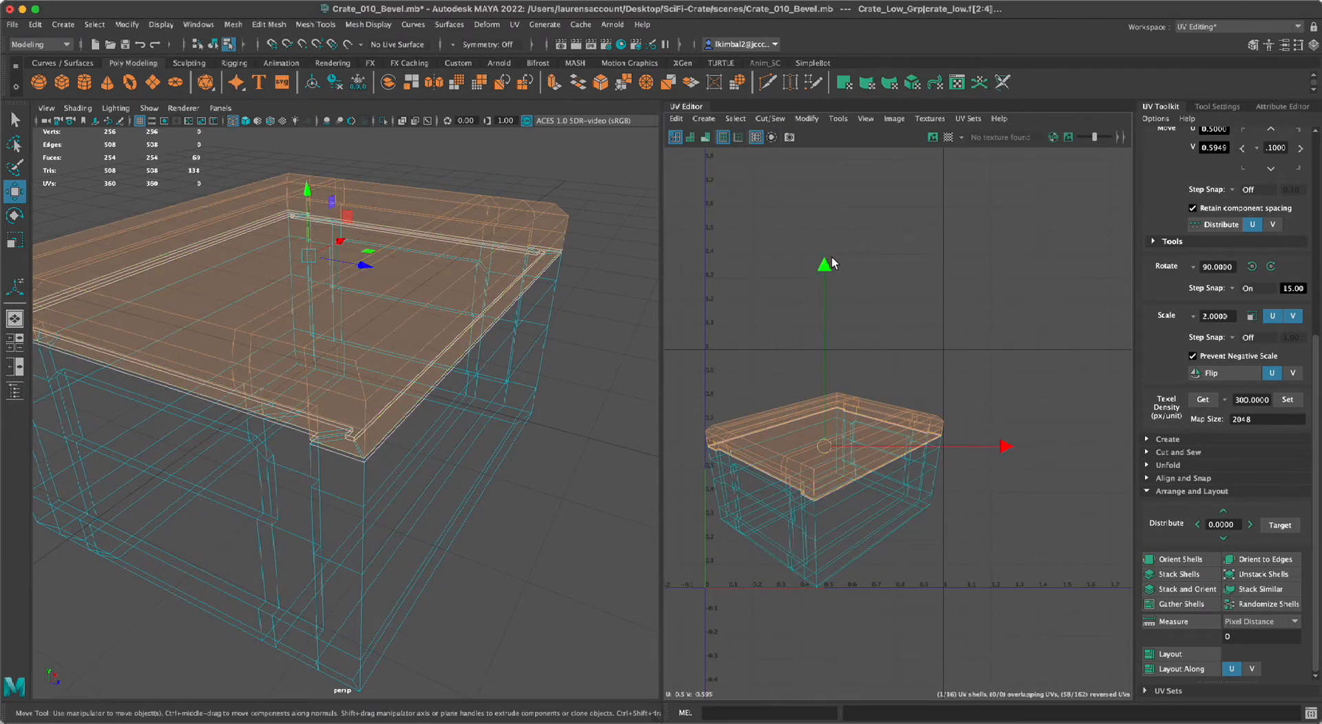
{"action": "left_click_drag", "start_coordinate": [825, 264], "coordinate": [833, 29]}
{"action": "left_click", "coordinate": [1037, 352]}
{"action": "scroll", "coordinate": [1035, 352], "scroll_direction": "down", "scroll_amount": 3}
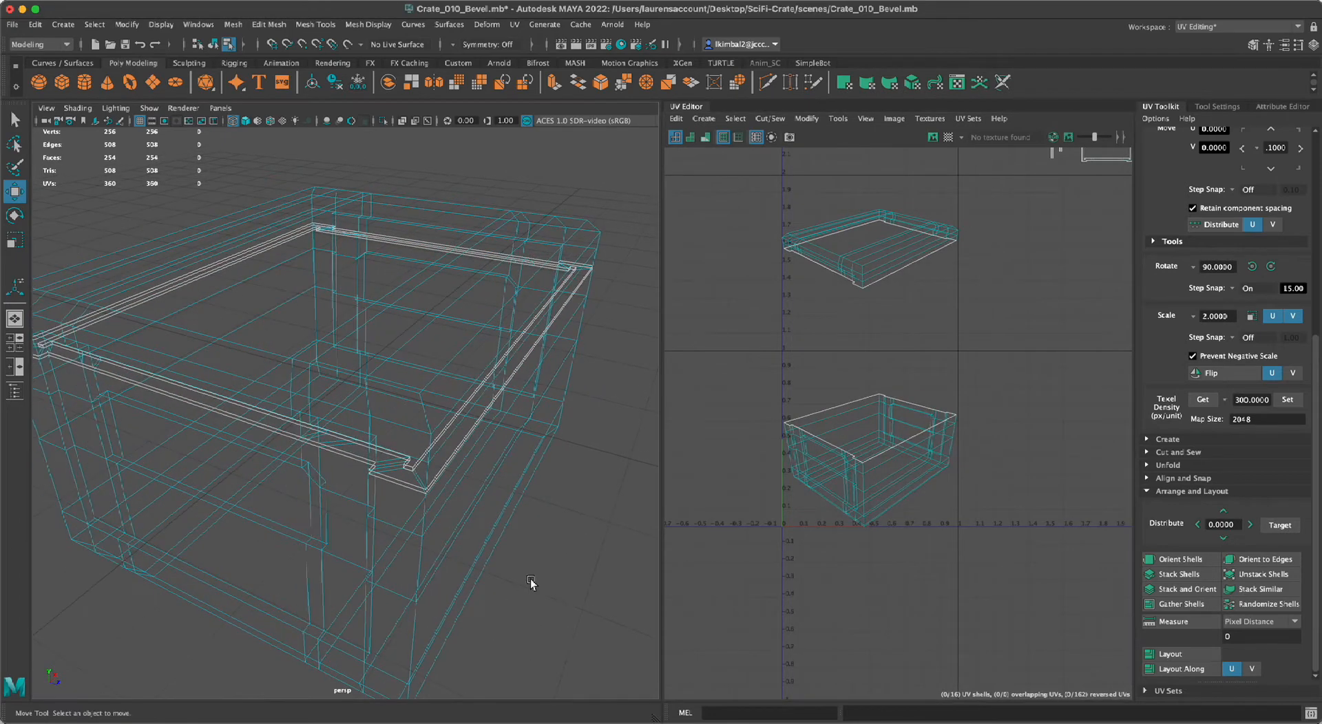
Display the crate with shaded surfaces and bring the top of the lid into view with nothing selected.
{"action": "key", "text": "5"}
{"action": "scroll", "coordinate": [538, 587], "scroll_direction": "down", "scroll_amount": 5}
{"action": "mouse_move", "coordinate": [437, 550]}
{"action": "left_mouse_down", "text": "alt"}
{"action": "mouse_move", "coordinate": [386, 548]}
{"action": "mouse_move", "coordinate": [468, 539]}
{"action": "mouse_move", "coordinate": [408, 548]}
{"action": "mouse_move", "coordinate": [422, 554]}
{"action": "left_mouse_up", "text": "alt"}
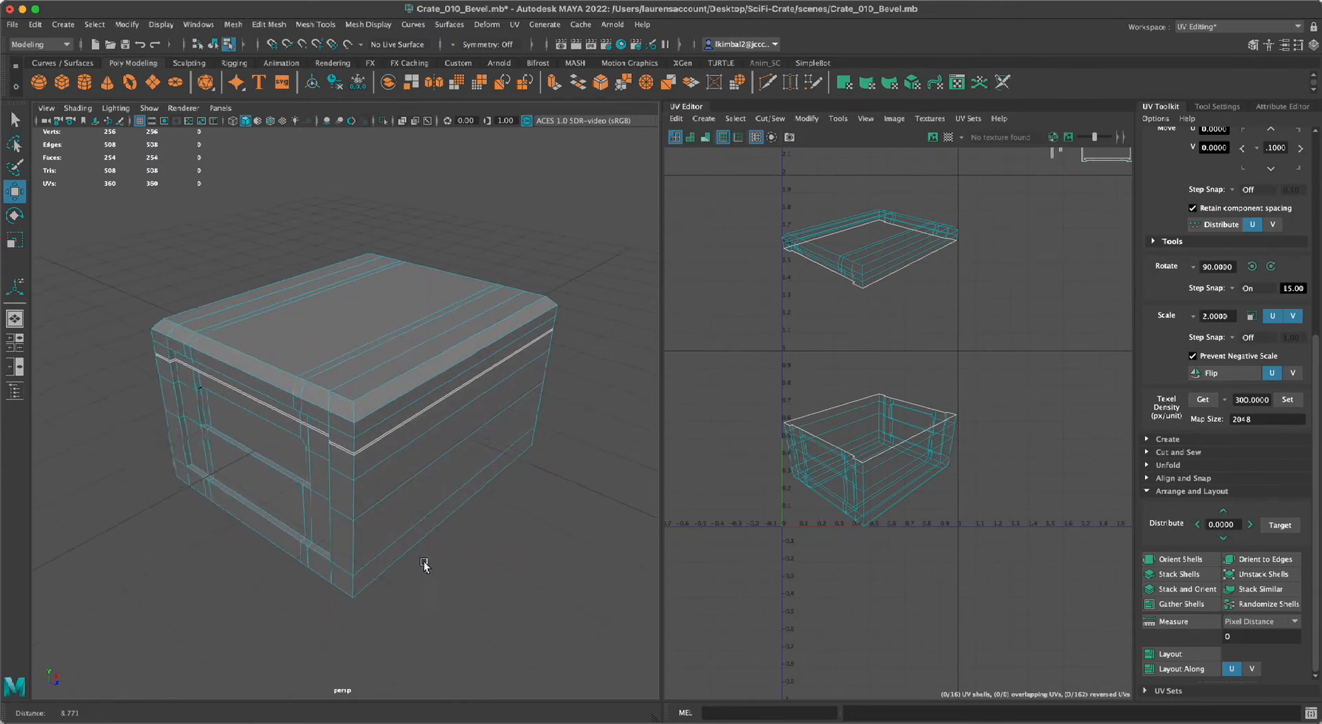
{"action": "scroll", "coordinate": [423, 556], "scroll_direction": "up", "scroll_amount": 3}
{"action": "left_click", "coordinate": [463, 536]}
{"action": "left_click", "coordinate": [464, 360]}
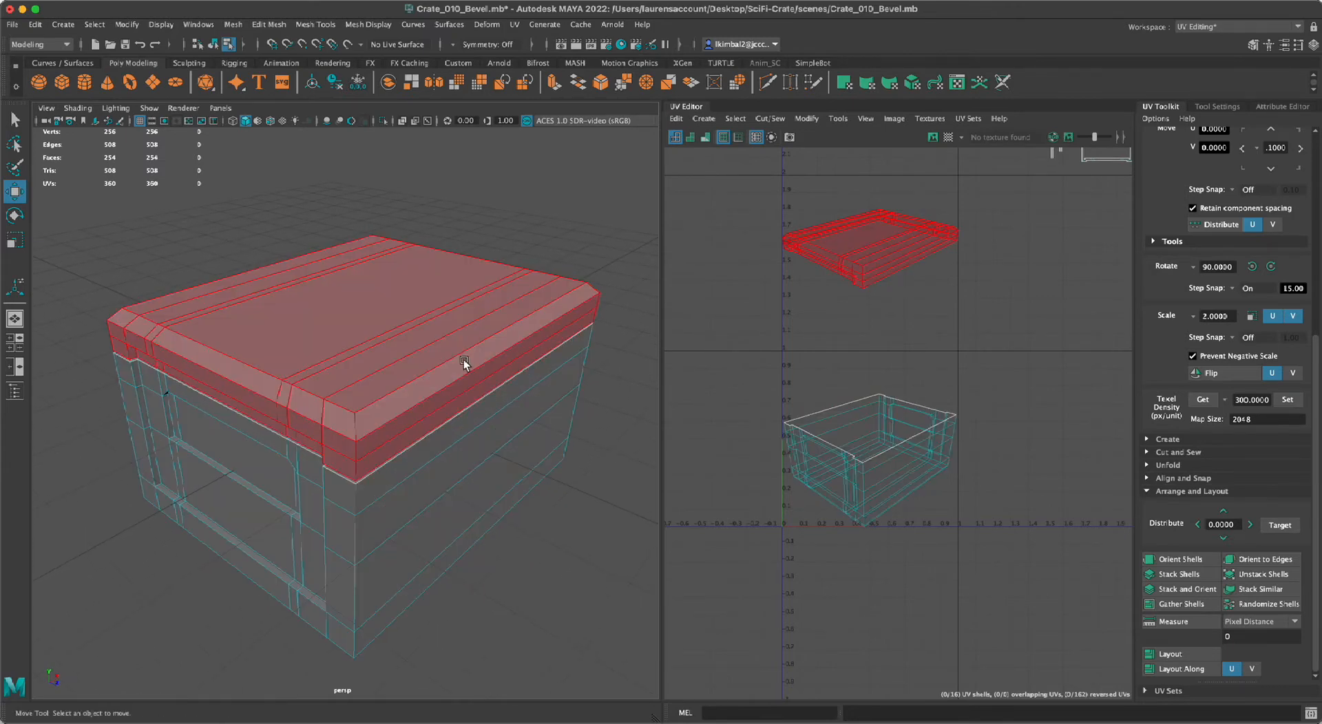
{"action": "left_click", "coordinate": [516, 194]}
{"action": "right_click_drag", "start_coordinate": [516, 194], "coordinate": [513, 237]}
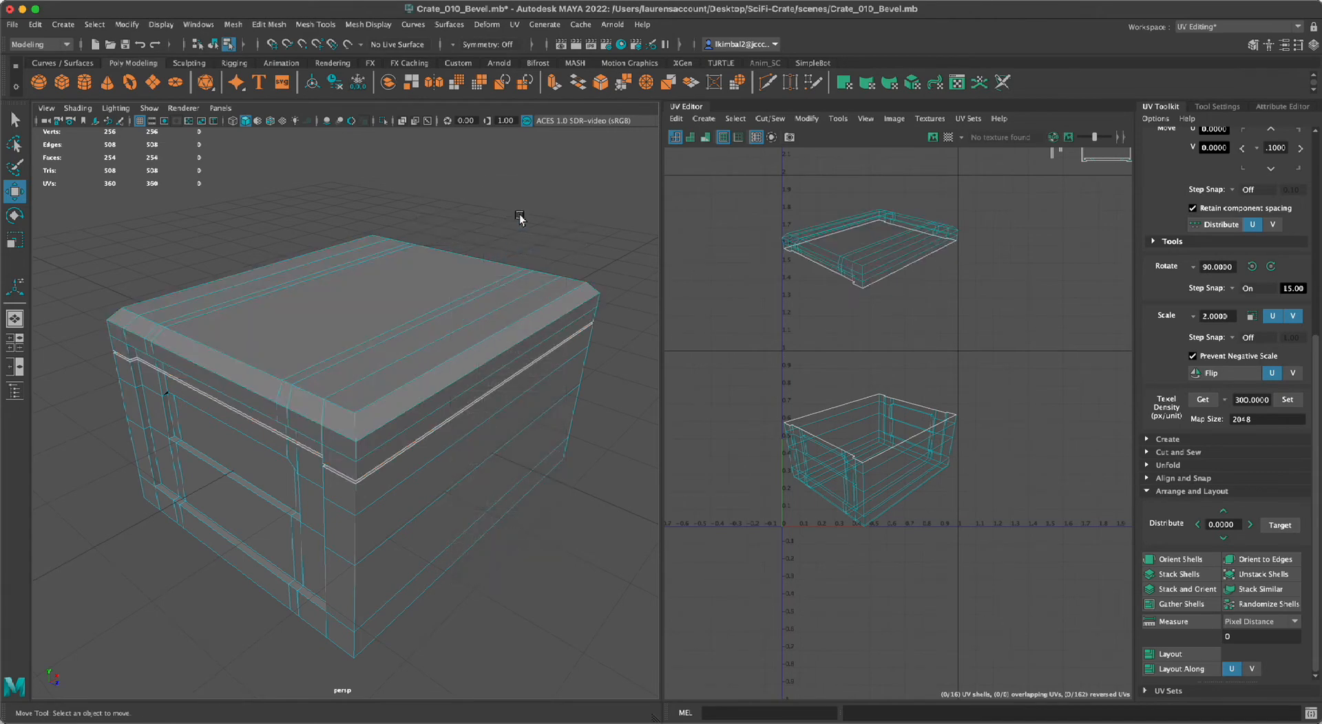
{"action": "left_click_drag", "start_coordinate": [519, 214], "coordinate": [531, 221], "text": "alt"}
Select the full band of flat faces across the top of the lid.
{"action": "left_click", "coordinate": [497, 274]}
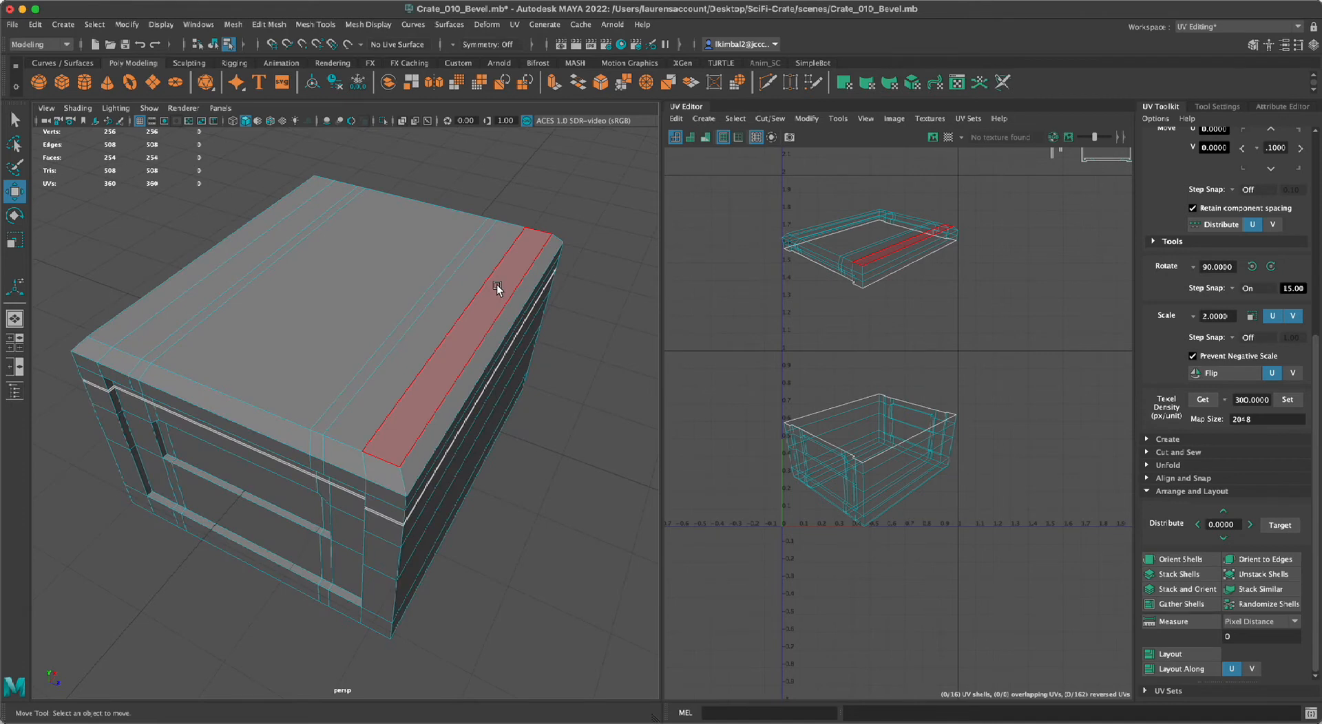
{"action": "left_click", "coordinate": [497, 289]}
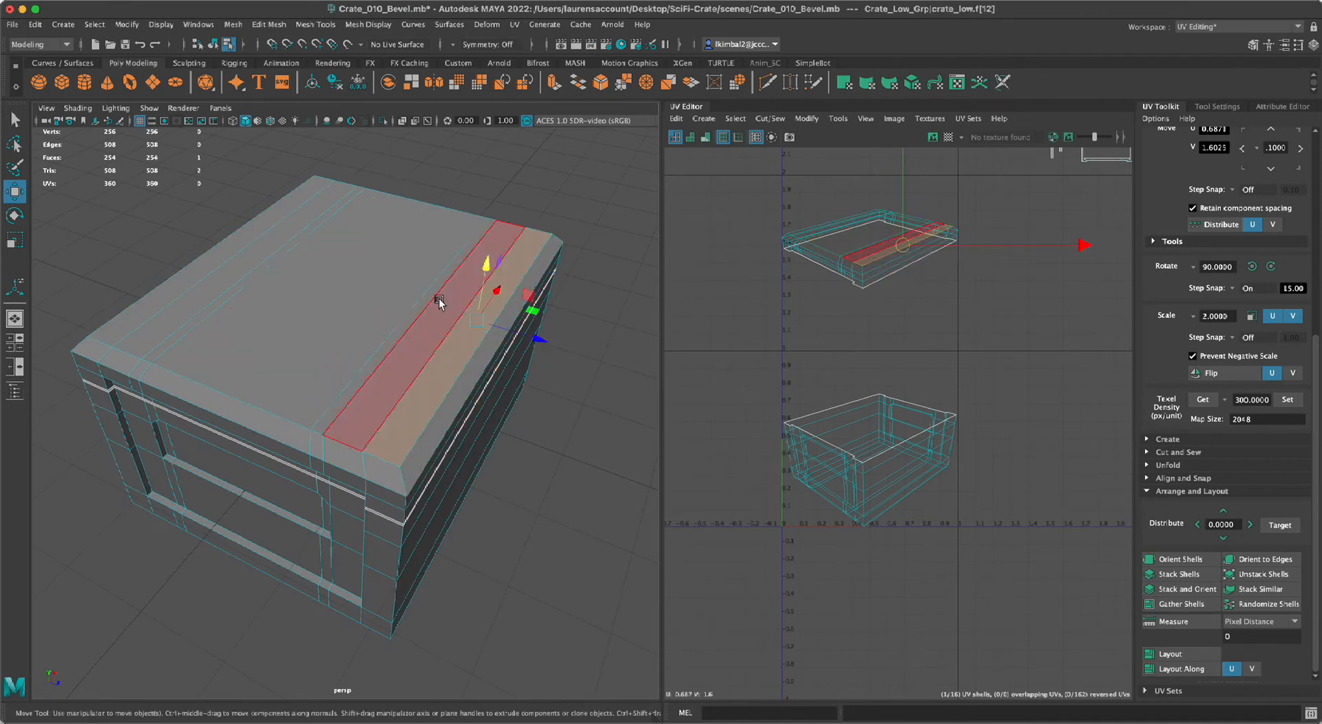
{"action": "key", "text": "q"}
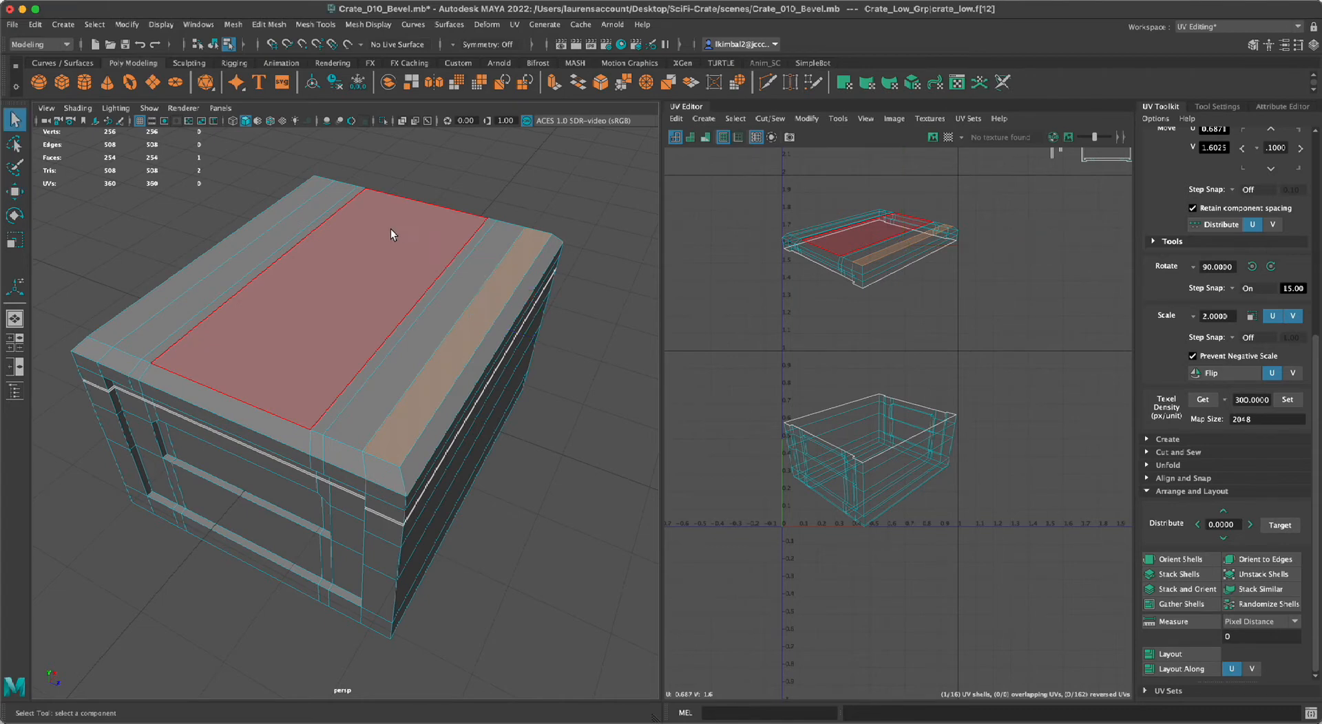
{"action": "double_click", "coordinate": [209, 267]}
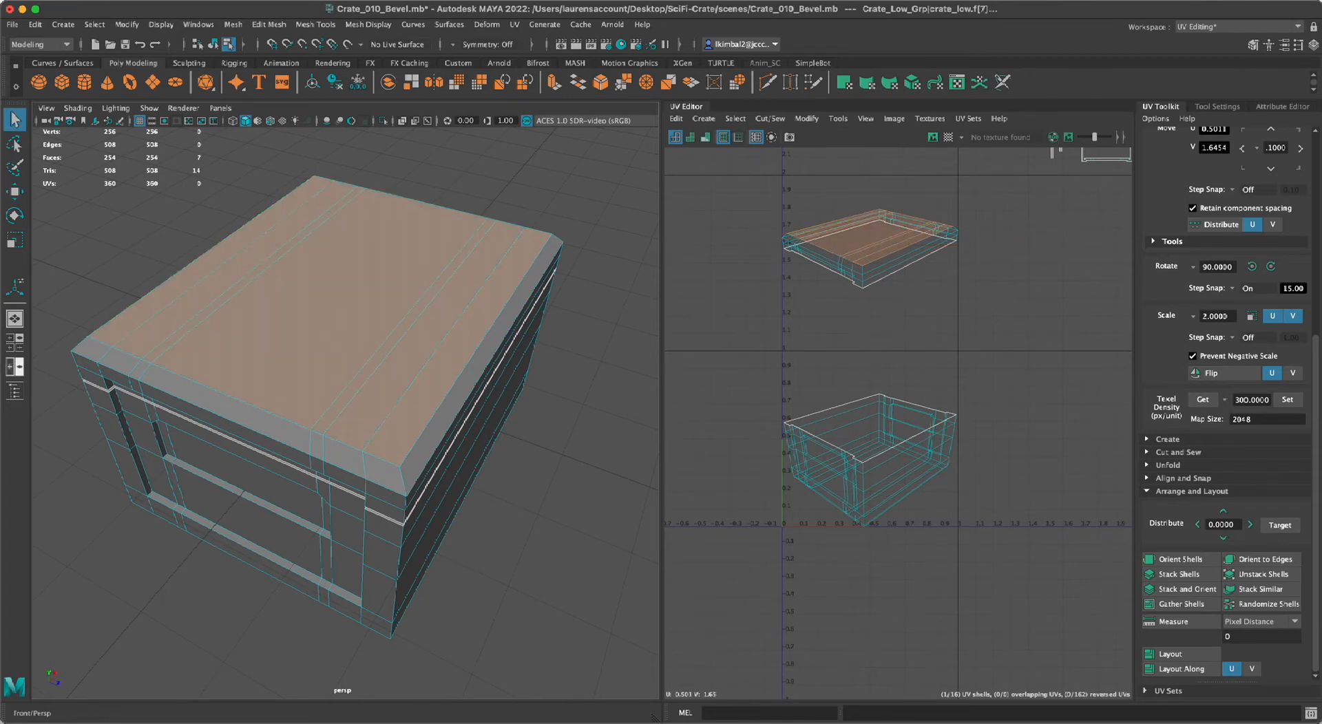
{"action": "scroll", "coordinate": [478, 561], "scroll_direction": "down", "scroll_amount": 5}
{"action": "left_click_drag", "start_coordinate": [458, 565], "coordinate": [426, 574], "text": "alt"}
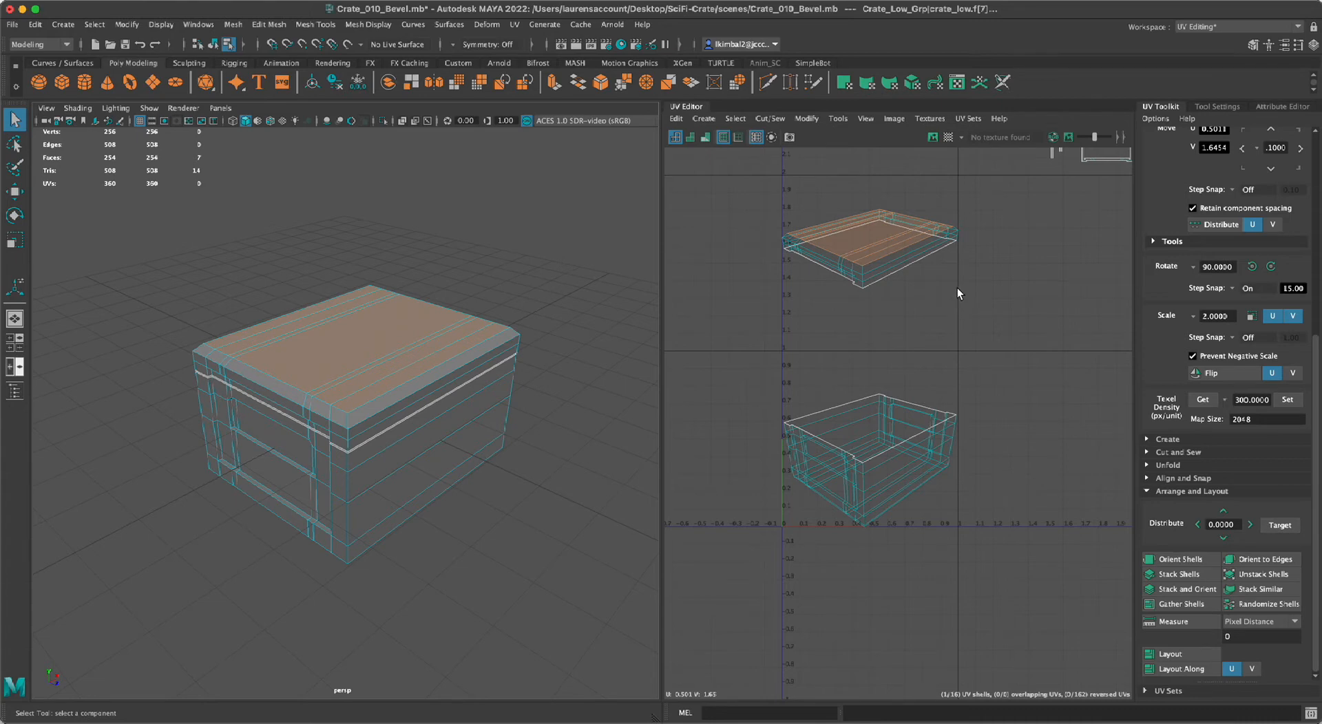
{"action": "left_click", "coordinate": [404, 563]}
Select all the edges around the lid's flat top where it meets the bevel.
{"action": "scroll", "coordinate": [266, 407], "scroll_direction": "up", "scroll_amount": 6}
{"action": "scroll", "coordinate": [221, 393], "scroll_direction": "down", "scroll_amount": 3}
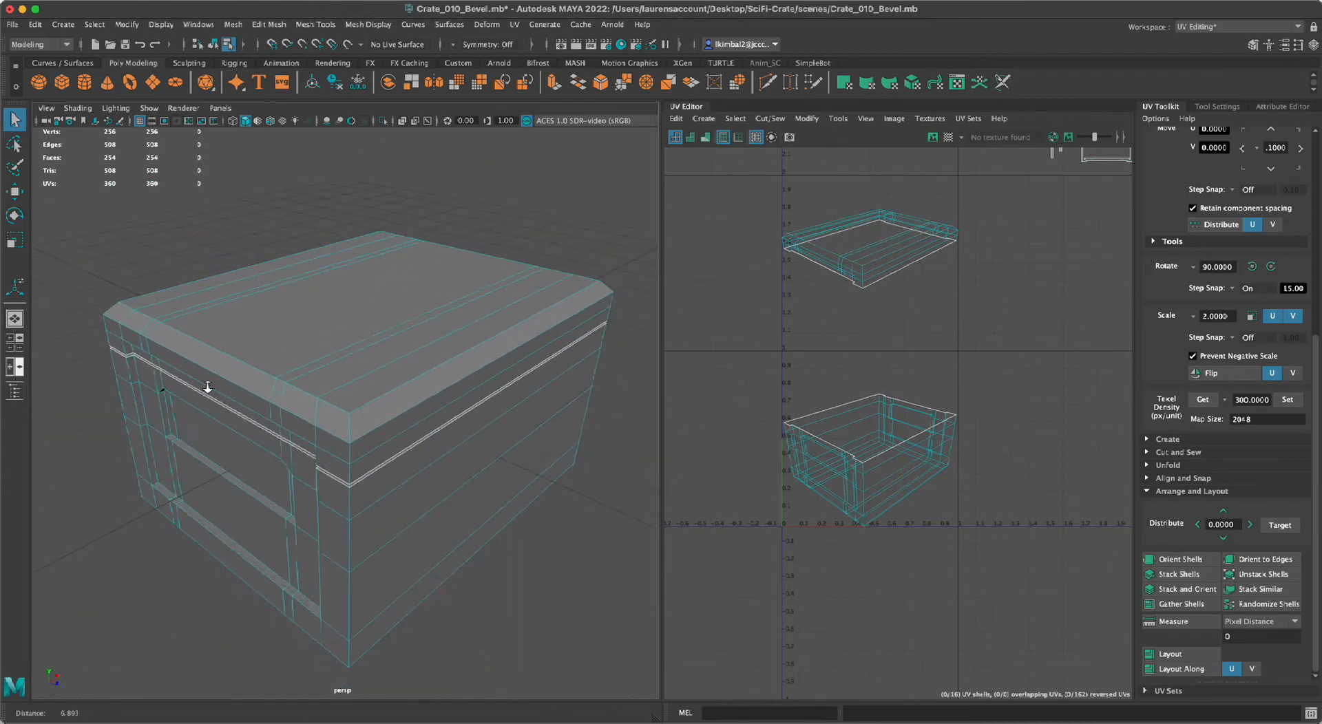
{"action": "right_click_drag", "start_coordinate": [457, 364], "coordinate": [452, 329]}
{"action": "left_click", "coordinate": [460, 366]}
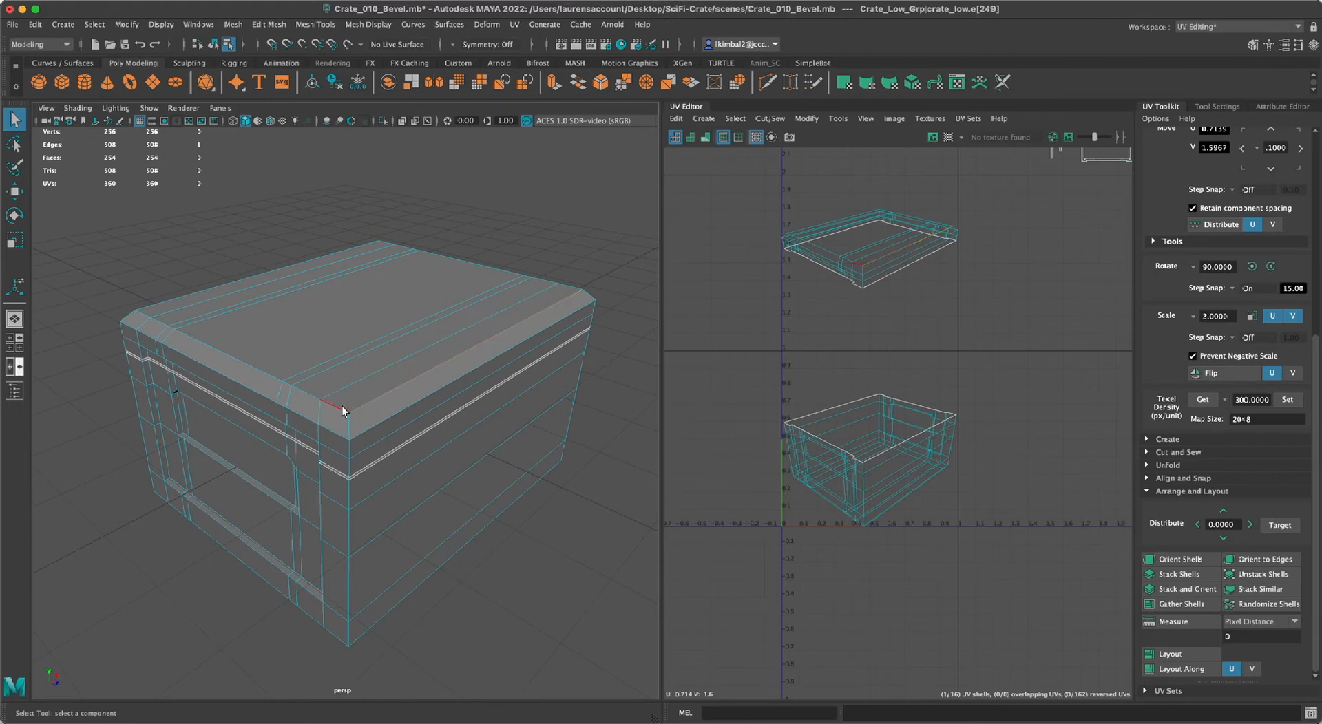
{"action": "double_click", "coordinate": [343, 411], "text": "shift"}
{"action": "left_click_drag", "start_coordinate": [463, 544], "coordinate": [552, 534], "text": "alt"}
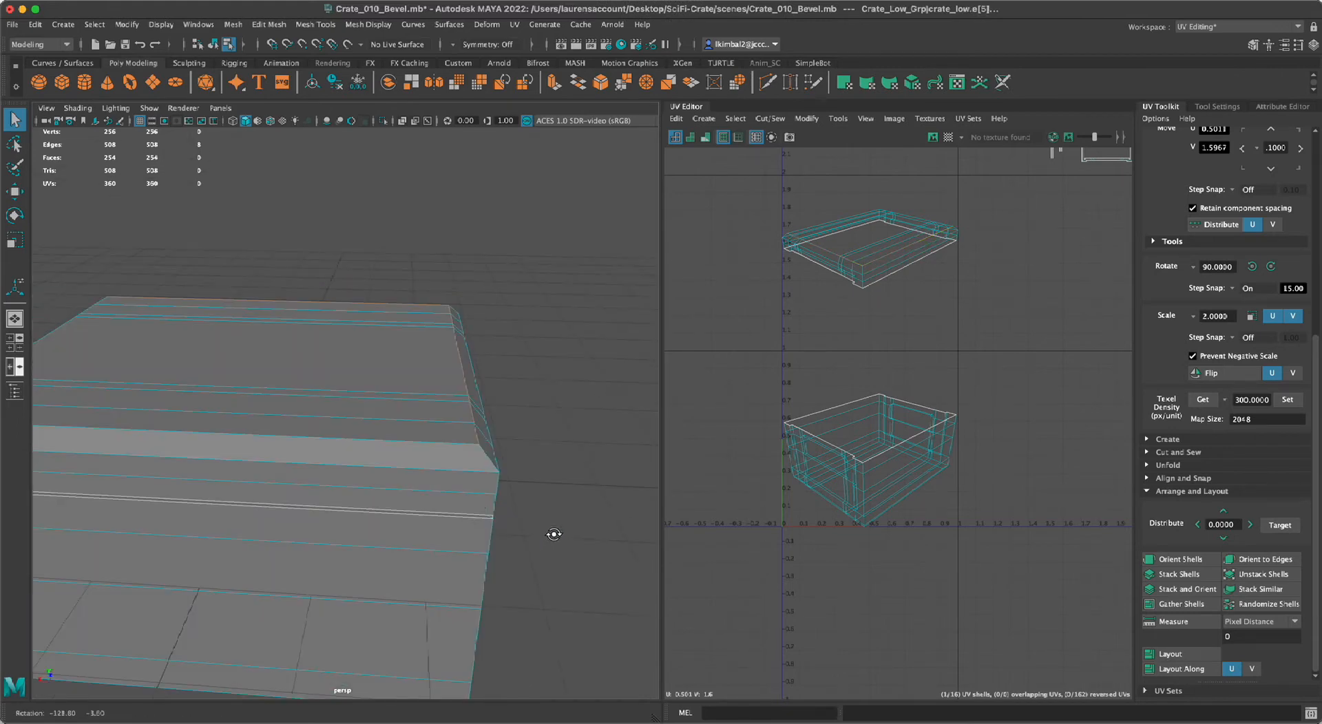
{"action": "left_click", "coordinate": [437, 448], "text": "shift"}
{"action": "left_click_drag", "start_coordinate": [540, 459], "coordinate": [446, 515], "text": "alt"}
{"action": "double_click", "coordinate": [446, 531], "text": "shift"}
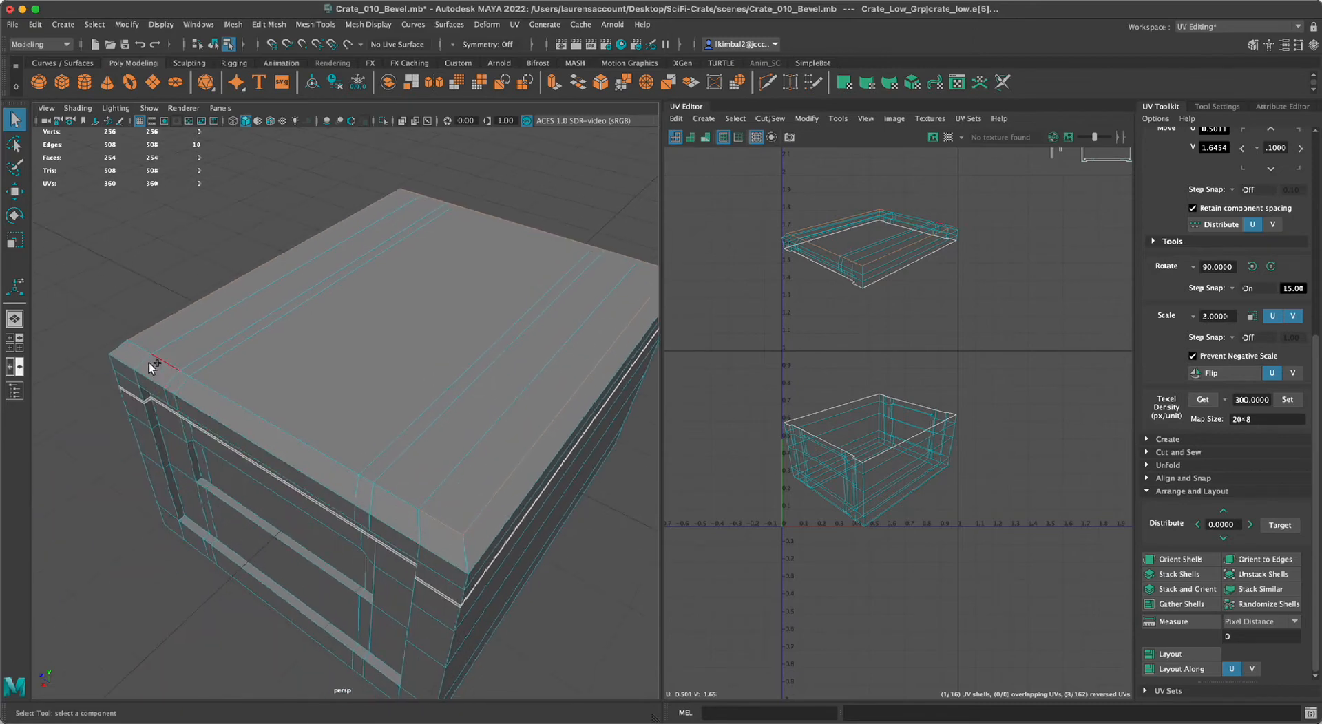
{"action": "scroll", "coordinate": [121, 647], "scroll_direction": "down", "scroll_amount": 5}
{"action": "left_click_drag", "start_coordinate": [183, 614], "coordinate": [354, 608], "text": "alt"}
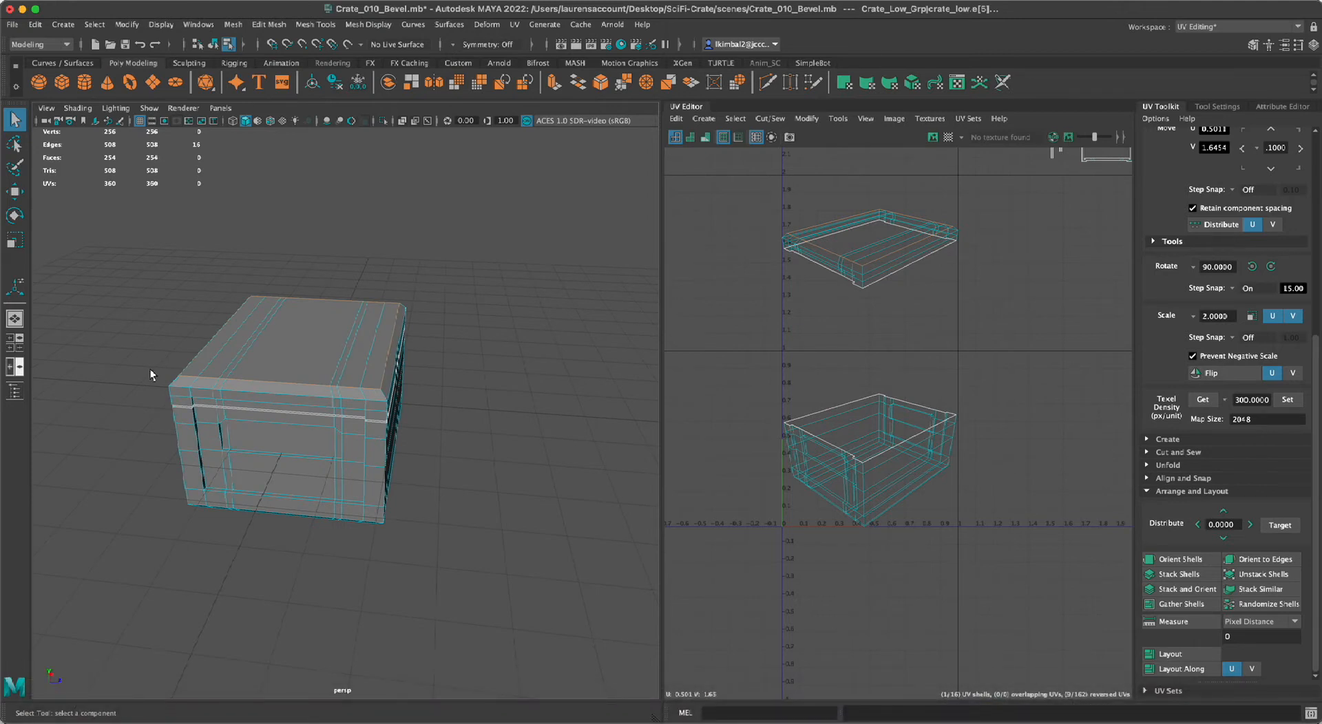
Cut the UVs along the selected edge loop around the lid's flat top and clear the selection.
{"action": "left_click_drag", "start_coordinate": [490, 249], "coordinate": [389, 281], "text": "alt"}
{"action": "middle_click_drag", "start_coordinate": [465, 262], "coordinate": [453, 278], "text": "alt"}
{"action": "scroll", "coordinate": [477, 341], "scroll_direction": "up", "scroll_amount": 3}
{"action": "left_click_drag", "start_coordinate": [478, 344], "coordinate": [491, 359], "text": "alt"}
{"action": "scroll", "coordinate": [516, 400], "scroll_direction": "up", "scroll_amount": 3}
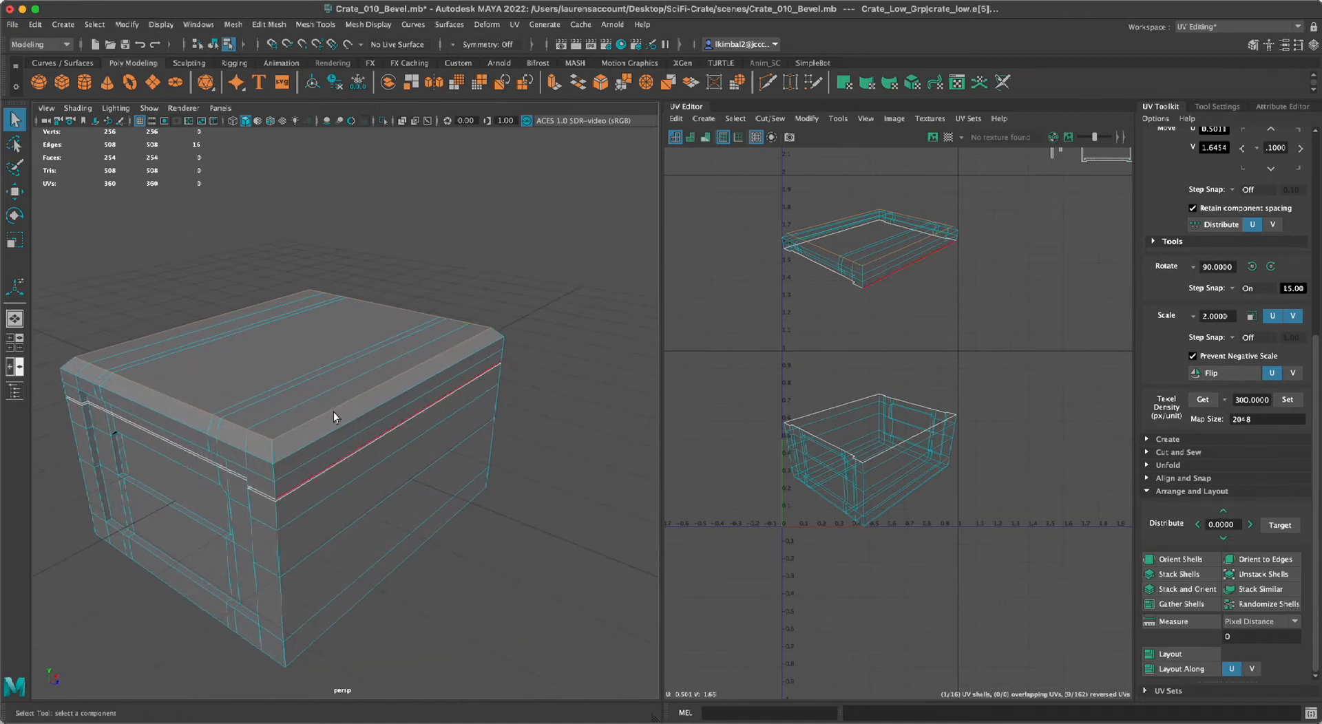
{"action": "right_click_drag", "start_coordinate": [748, 343], "coordinate": [827, 331], "text": "alt"}
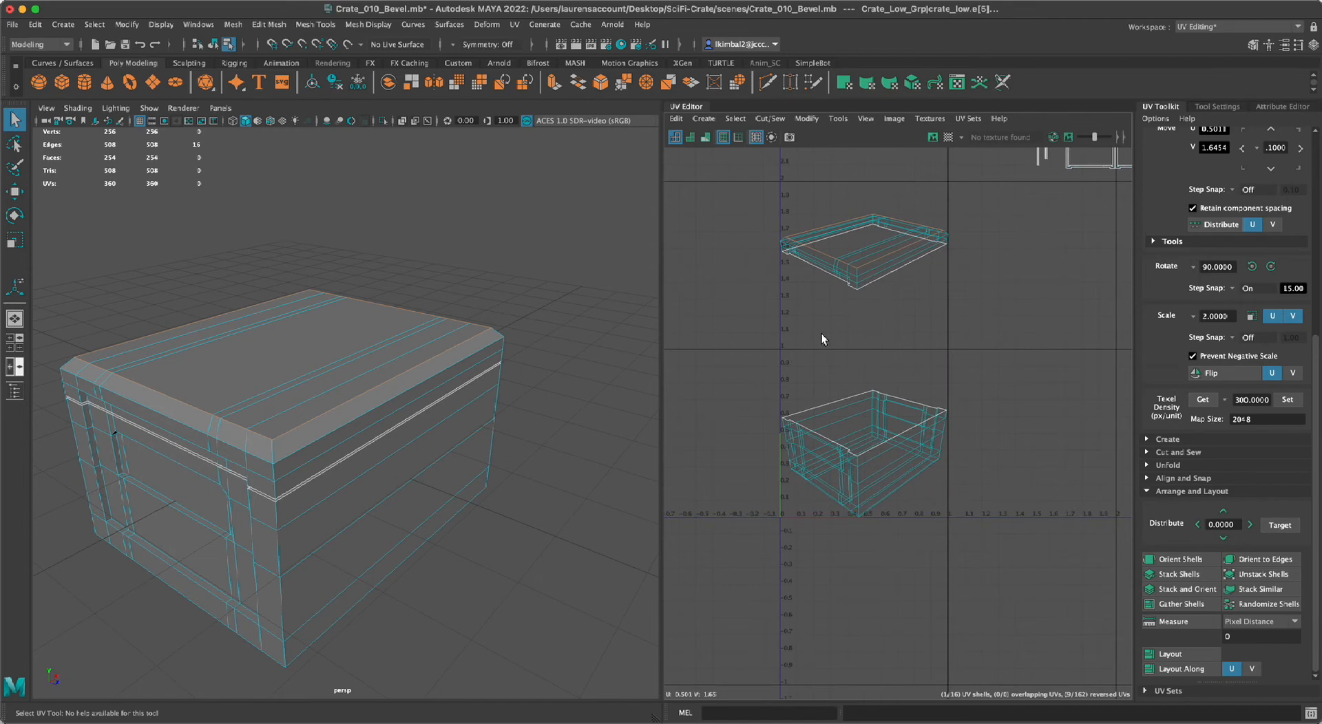
{"action": "key", "text": "shift+x"}
{"action": "left_click", "coordinate": [999, 240]}
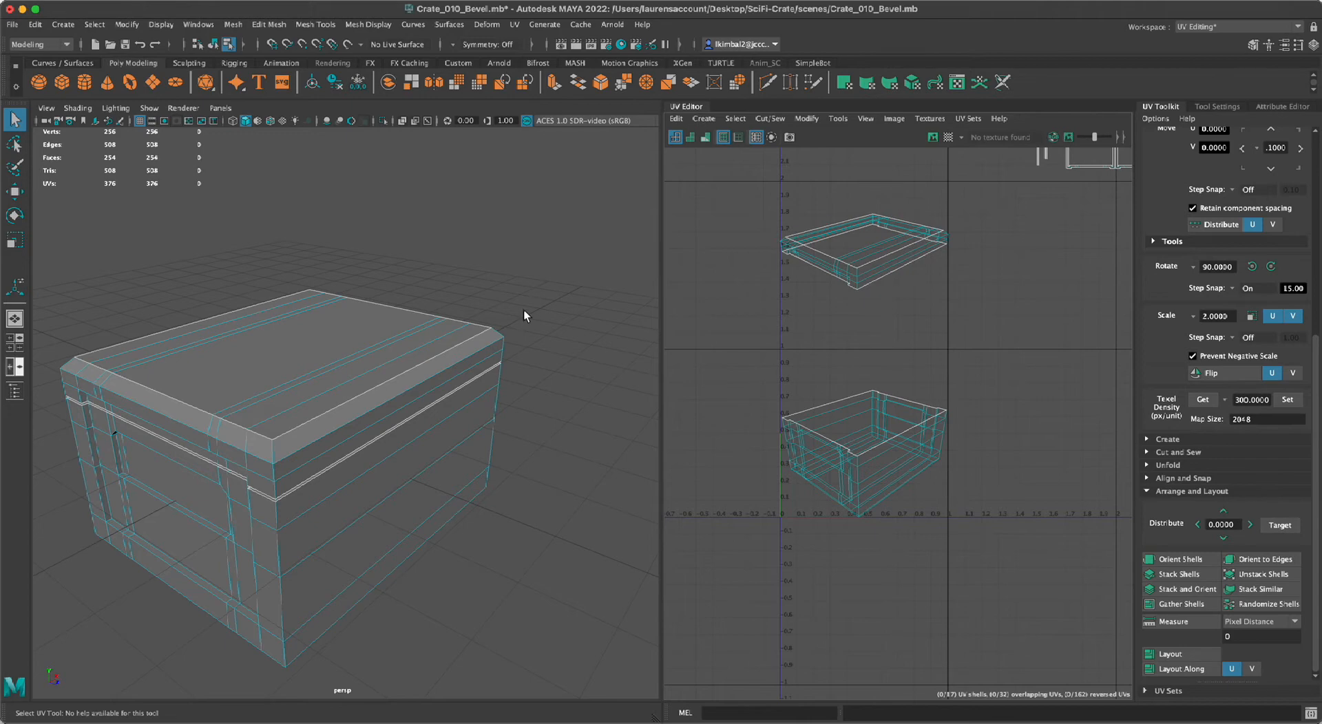
Select the lid's flat-top UV shell and move it straight up into the tile between V 2 and V 3.
{"action": "right_click_drag", "start_coordinate": [504, 336], "coordinate": [396, 321], "text": "alt"}
{"action": "middle_click_drag", "start_coordinate": [396, 322], "coordinate": [466, 351], "text": "alt"}
{"action": "left_click_drag", "start_coordinate": [454, 315], "coordinate": [475, 358], "text": "alt"}
{"action": "right_click_drag", "start_coordinate": [475, 358], "coordinate": [504, 416], "text": "alt"}
{"action": "left_click_drag", "start_coordinate": [505, 416], "coordinate": [460, 378], "text": "alt"}
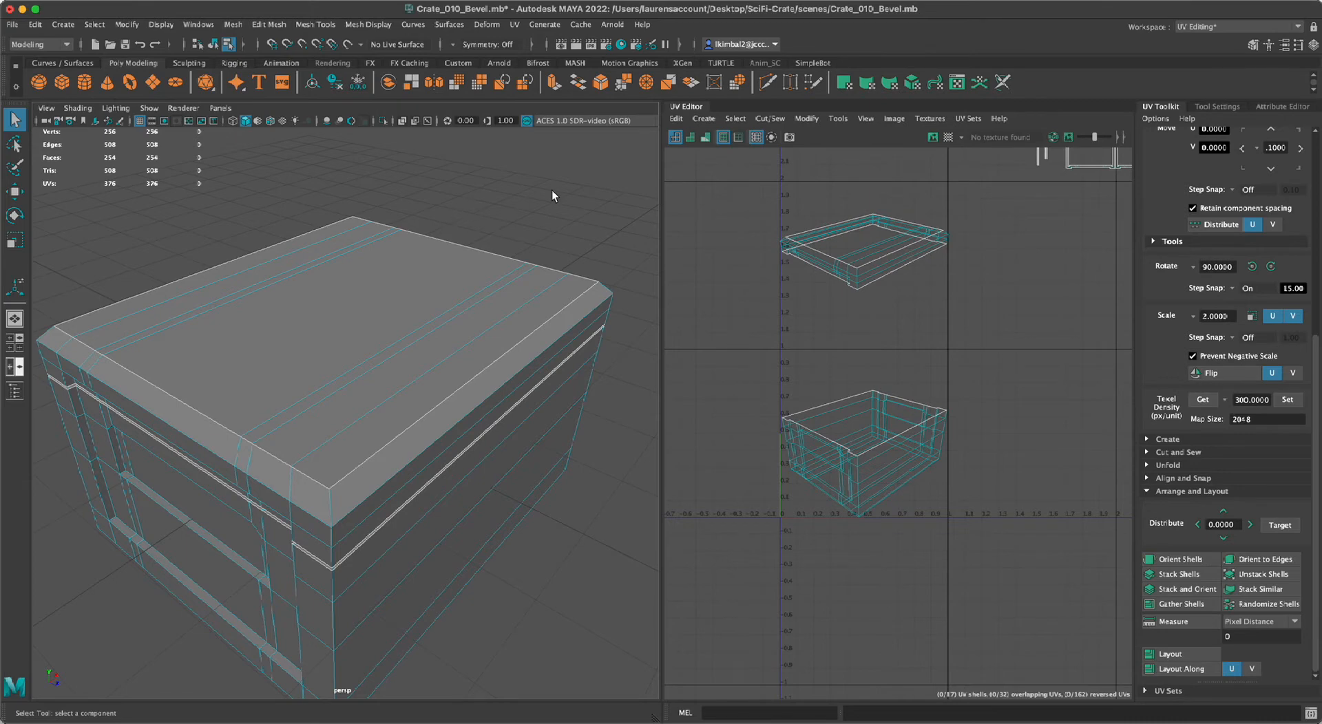
{"action": "right_click_drag", "start_coordinate": [786, 229], "coordinate": [727, 207]}
{"action": "left_click", "coordinate": [854, 220]}
{"action": "left_click", "coordinate": [877, 308]}
{"action": "left_click", "coordinate": [898, 457]}
{"action": "left_click", "coordinate": [862, 248]}
{"action": "left_click", "coordinate": [874, 306]}
{"action": "left_click", "coordinate": [856, 239]}
{"action": "scroll", "coordinate": [865, 289], "scroll_direction": "down", "scroll_amount": 3}
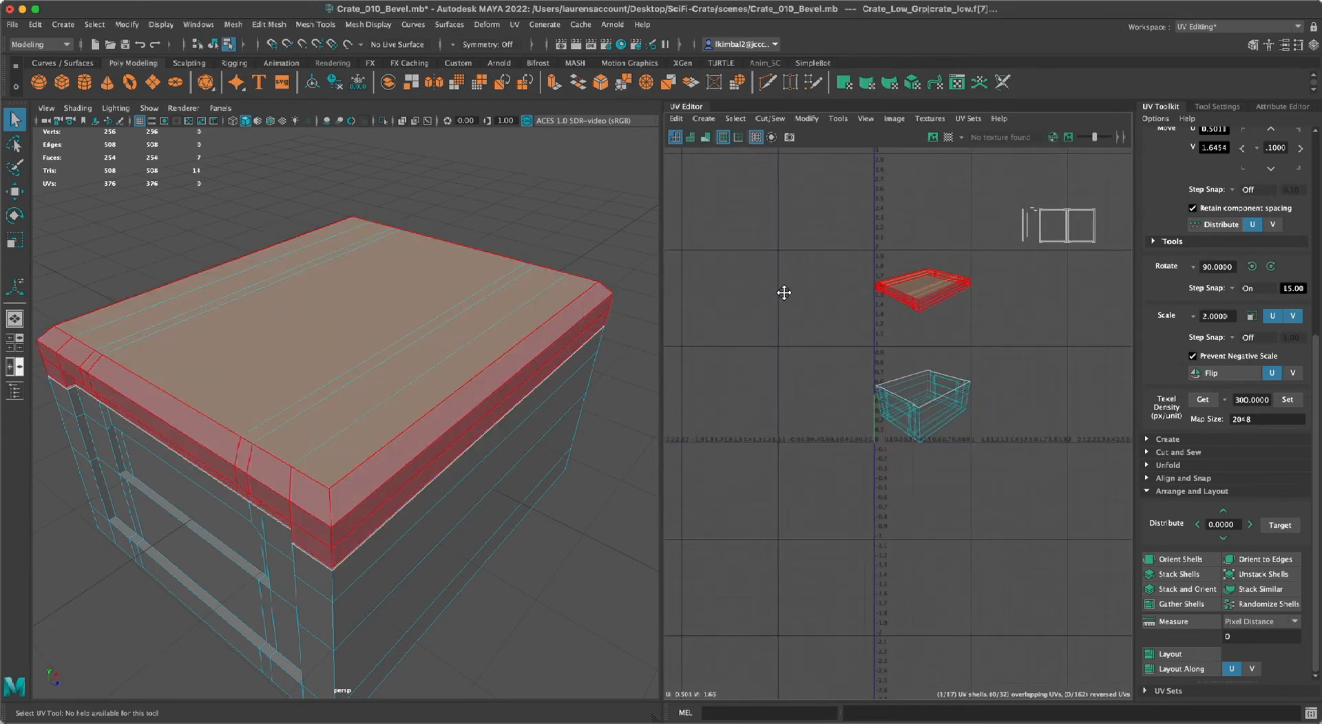
{"action": "key", "text": "w"}
{"action": "mouse_move", "coordinate": [922, 249]}
{"action": "left_mouse_down"}
{"action": "mouse_move", "coordinate": [918, 191]}
{"action": "mouse_move", "coordinate": [923, 234]}
{"action": "left_mouse_up"}
Select the crate body's UV shell and nudge it slightly up within the tile between V 0 and V 1.
{"action": "left_click", "coordinate": [924, 315]}
{"action": "left_click", "coordinate": [955, 385]}
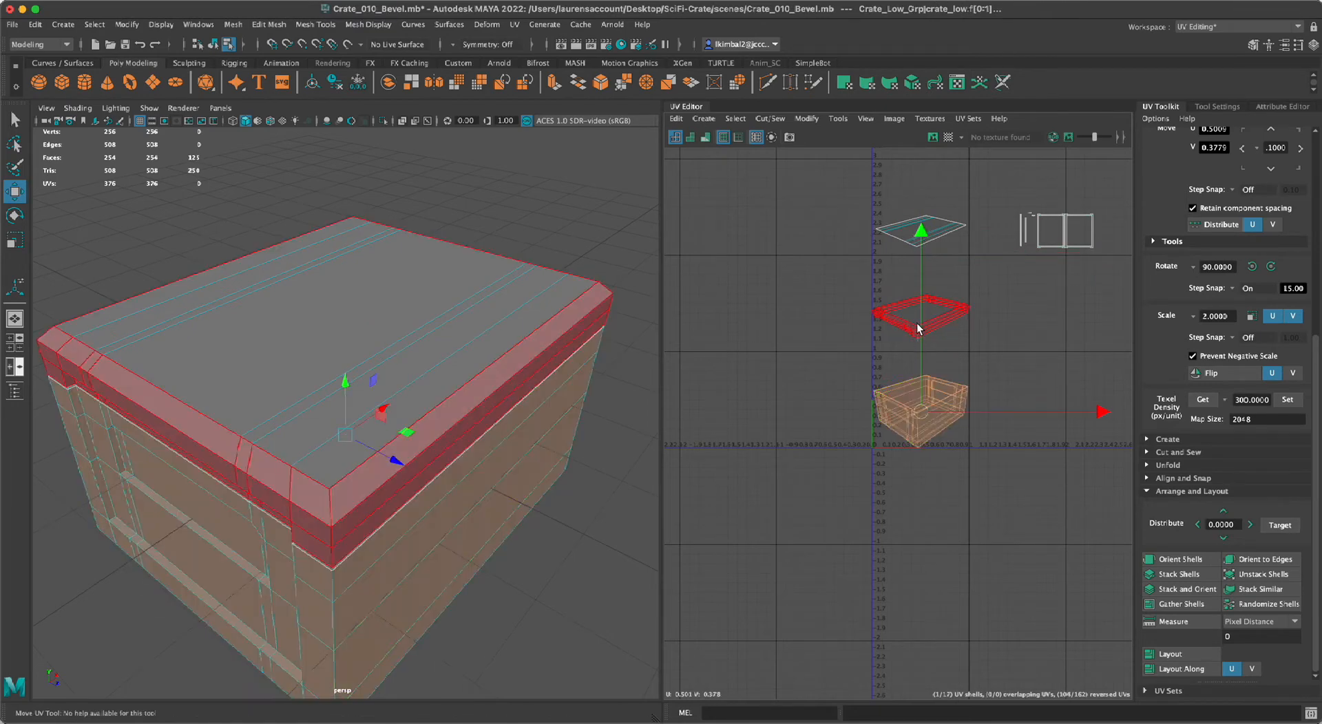
{"action": "left_click", "coordinate": [920, 346]}
{"action": "left_click", "coordinate": [925, 409]}
{"action": "left_click", "coordinate": [925, 392]}
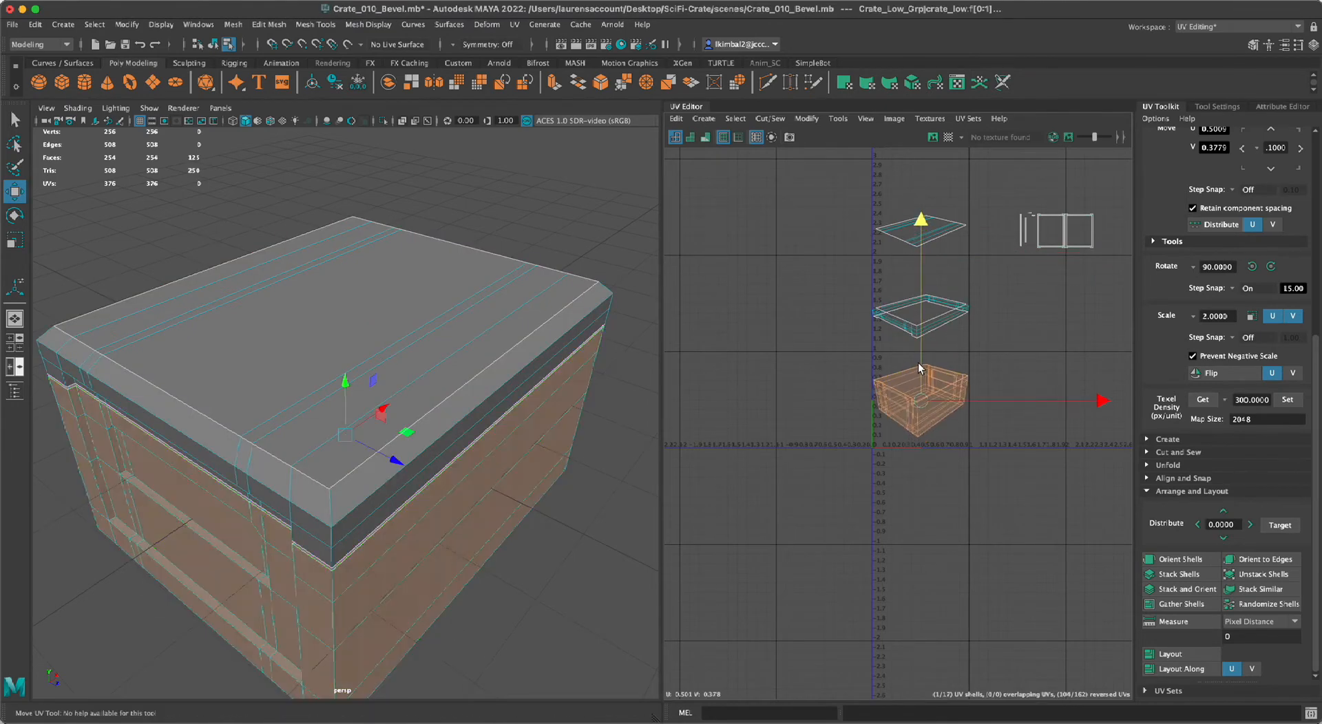
{"action": "left_click", "coordinate": [527, 592]}
{"action": "left_click_drag", "start_coordinate": [472, 502], "coordinate": [377, 352], "text": "alt"}
{"action": "right_click_drag", "start_coordinate": [356, 354], "coordinate": [354, 324]}
{"action": "left_click", "coordinate": [274, 367]}
{"action": "left_click_drag", "start_coordinate": [275, 369], "coordinate": [262, 402], "text": "alt"}
{"action": "right_click_drag", "start_coordinate": [307, 401], "coordinate": [207, 383], "text": "alt"}
{"action": "left_click_drag", "start_coordinate": [206, 383], "coordinate": [325, 328], "text": "alt"}
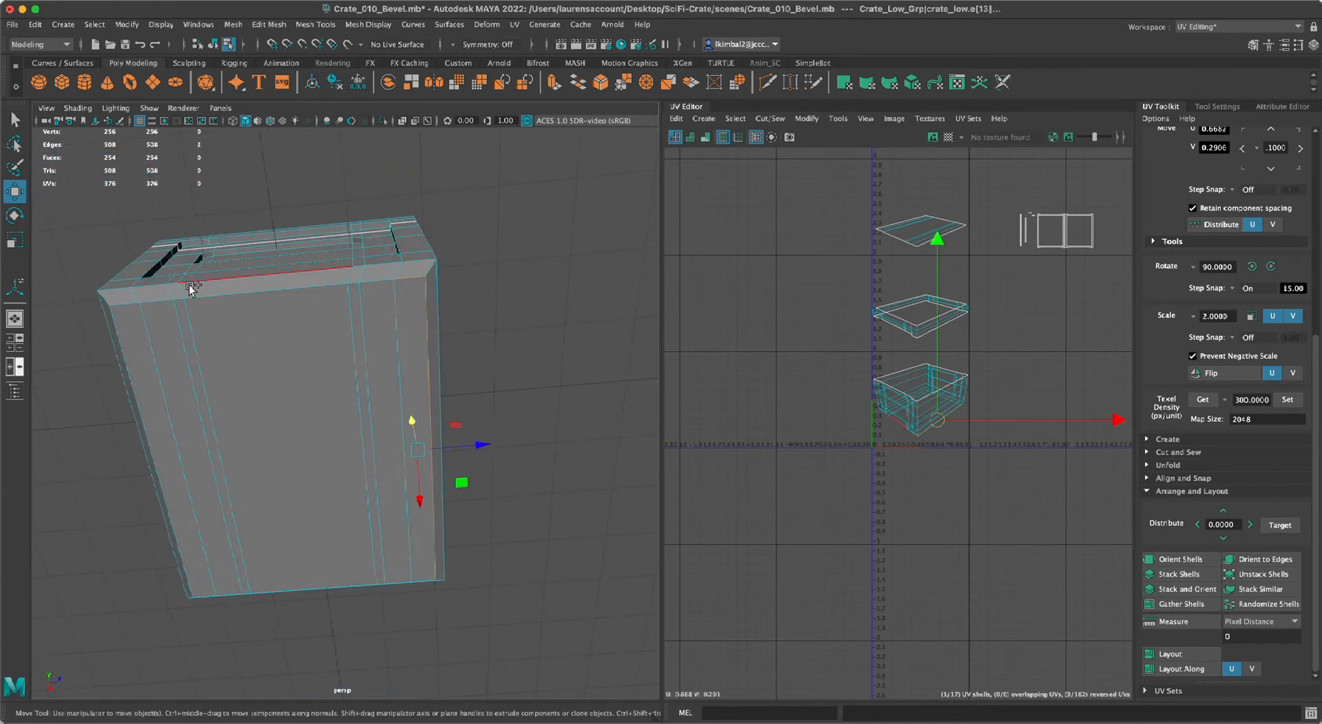
{"action": "double_click", "coordinate": [135, 305]}
{"action": "left_click_drag", "start_coordinate": [640, 427], "coordinate": [390, 204], "text": "alt"}
{"action": "key", "text": "q"}
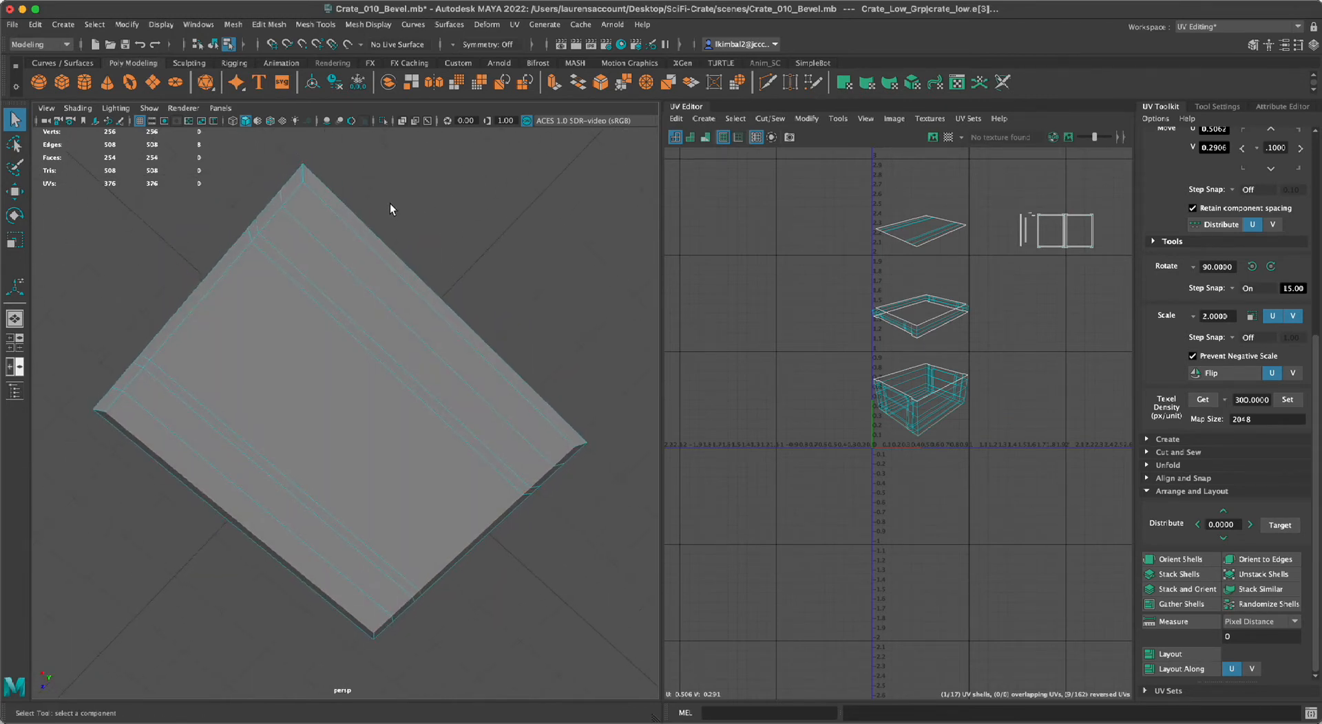
{"action": "left_click", "coordinate": [409, 286], "text": "shift"}
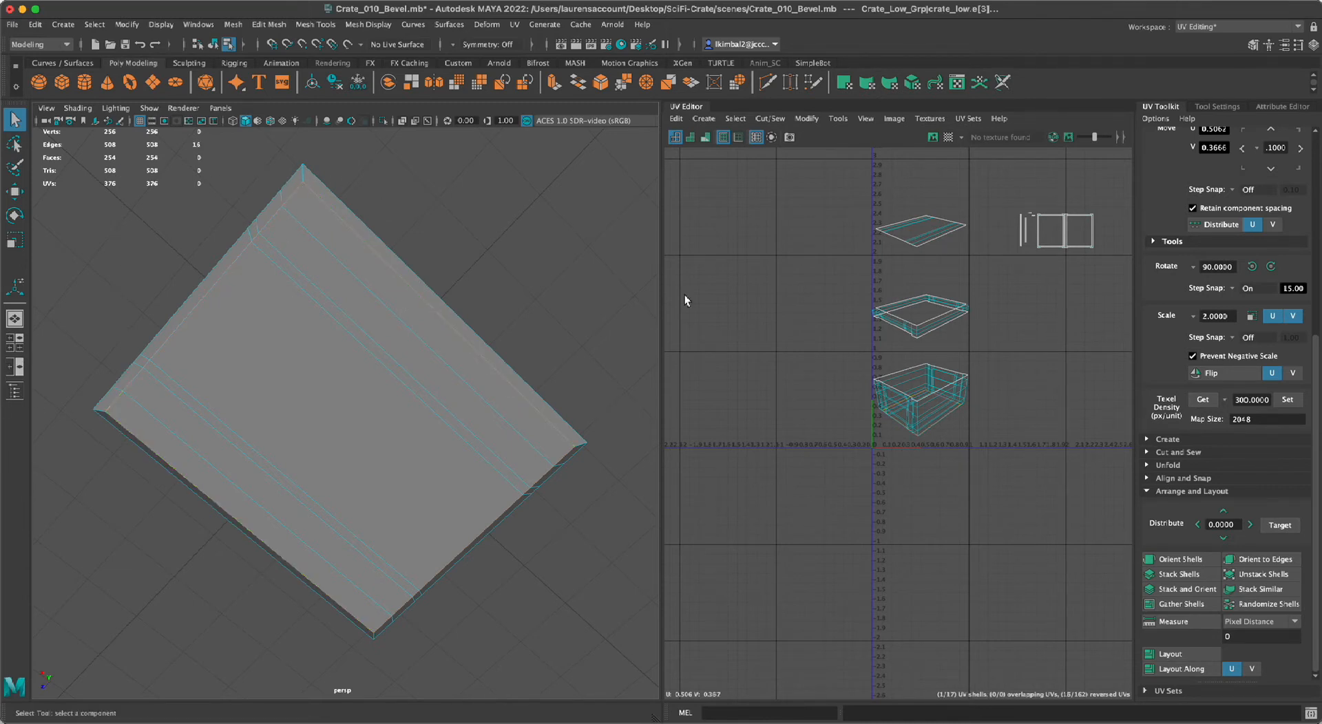
{"action": "left_click_drag", "start_coordinate": [585, 170], "coordinate": [567, 195], "text": "alt"}
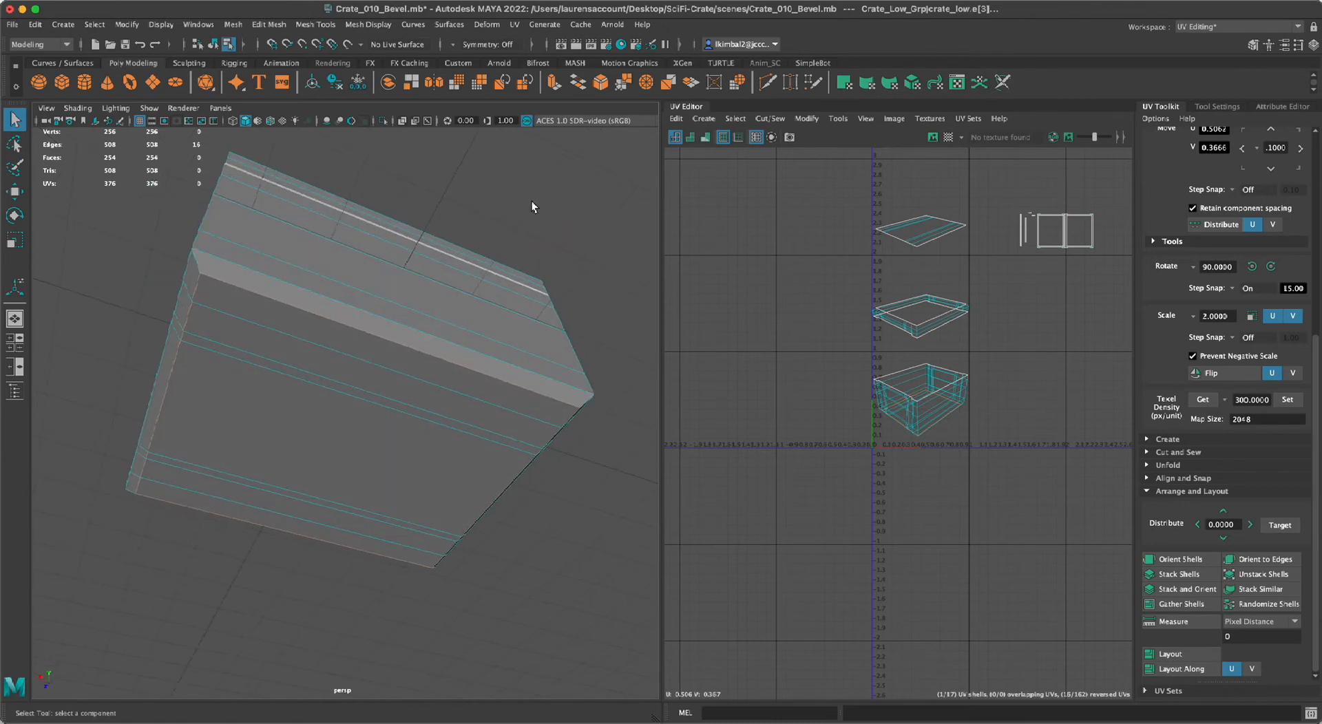
{"action": "left_click_drag", "start_coordinate": [311, 637], "coordinate": [251, 626], "text": "alt"}
{"action": "left_click", "coordinate": [500, 592]}
{"action": "middle_click_drag", "start_coordinate": [500, 592], "coordinate": [480, 610], "text": "alt"}
{"action": "left_click", "coordinate": [352, 294]}
{"action": "left_click", "coordinate": [364, 307]}
{"action": "left_click", "coordinate": [388, 245]}
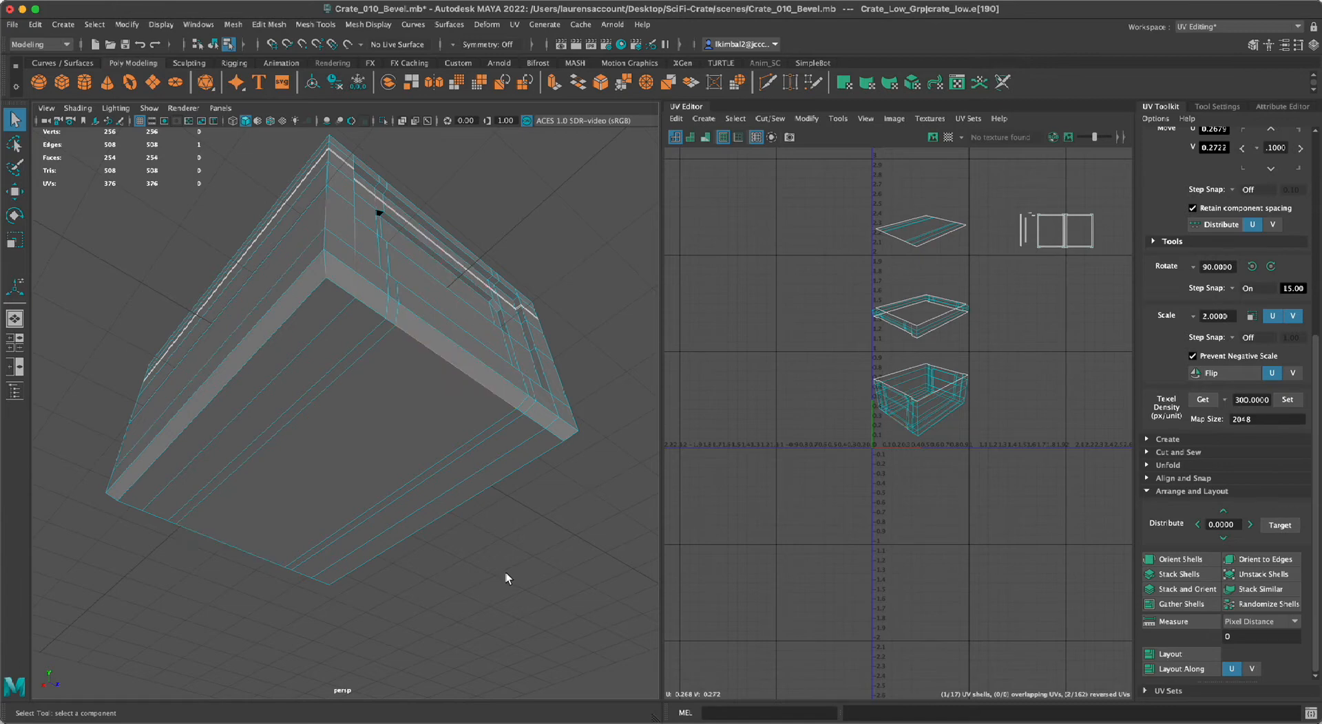
Select all the edges around the crate's flat underside where it meets the bevel, leaving out any stray edge.
{"action": "left_click", "coordinate": [555, 434]}
{"action": "double_click", "coordinate": [330, 284]}
{"action": "double_click", "coordinate": [129, 509], "text": "shift"}
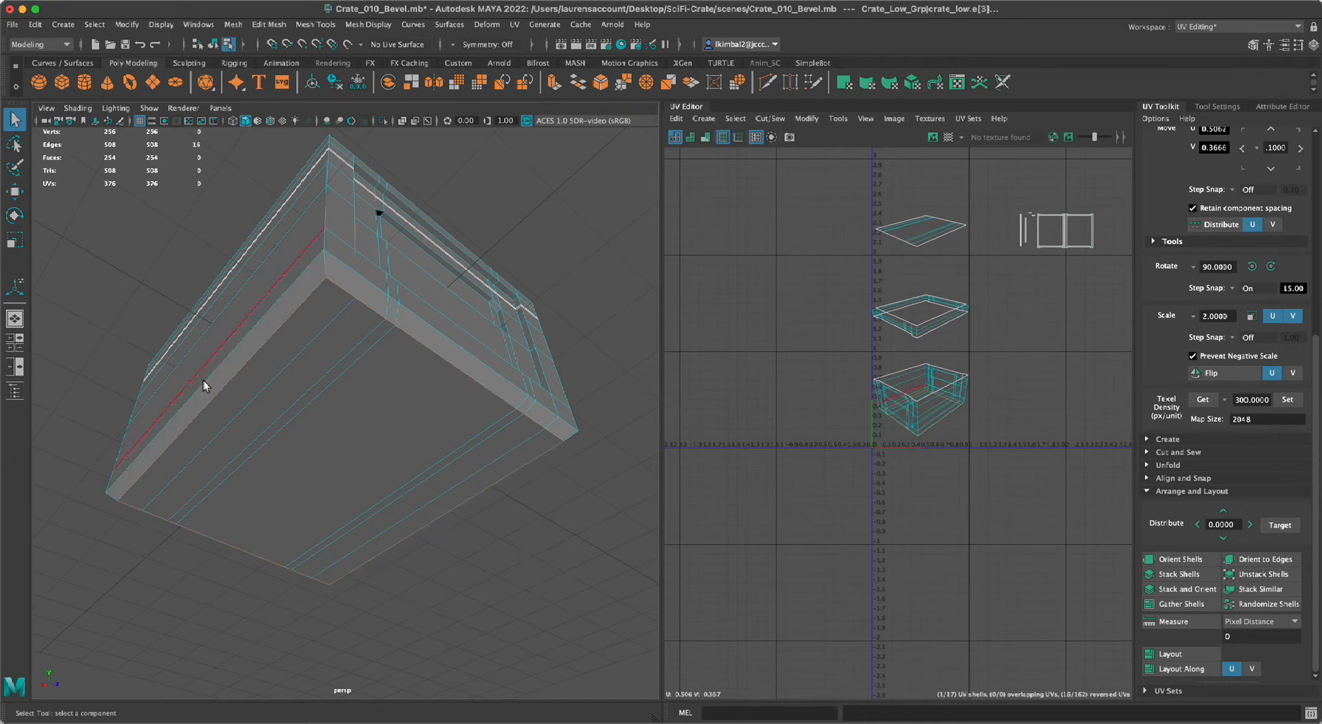
{"action": "left_click_drag", "start_coordinate": [185, 568], "coordinate": [276, 379], "text": "alt"}
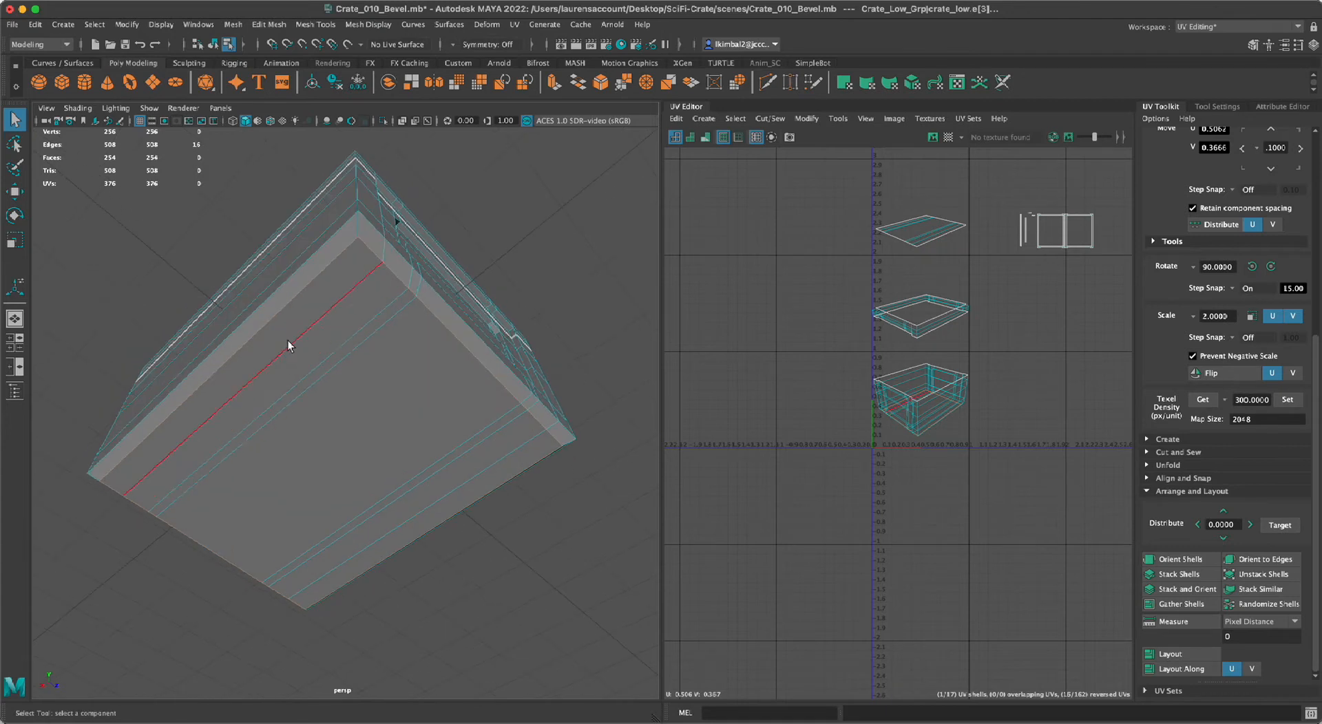
{"action": "double_click", "coordinate": [349, 284], "text": "shift"}
{"action": "middle_click_drag", "start_coordinate": [230, 669], "coordinate": [304, 668], "text": "alt"}
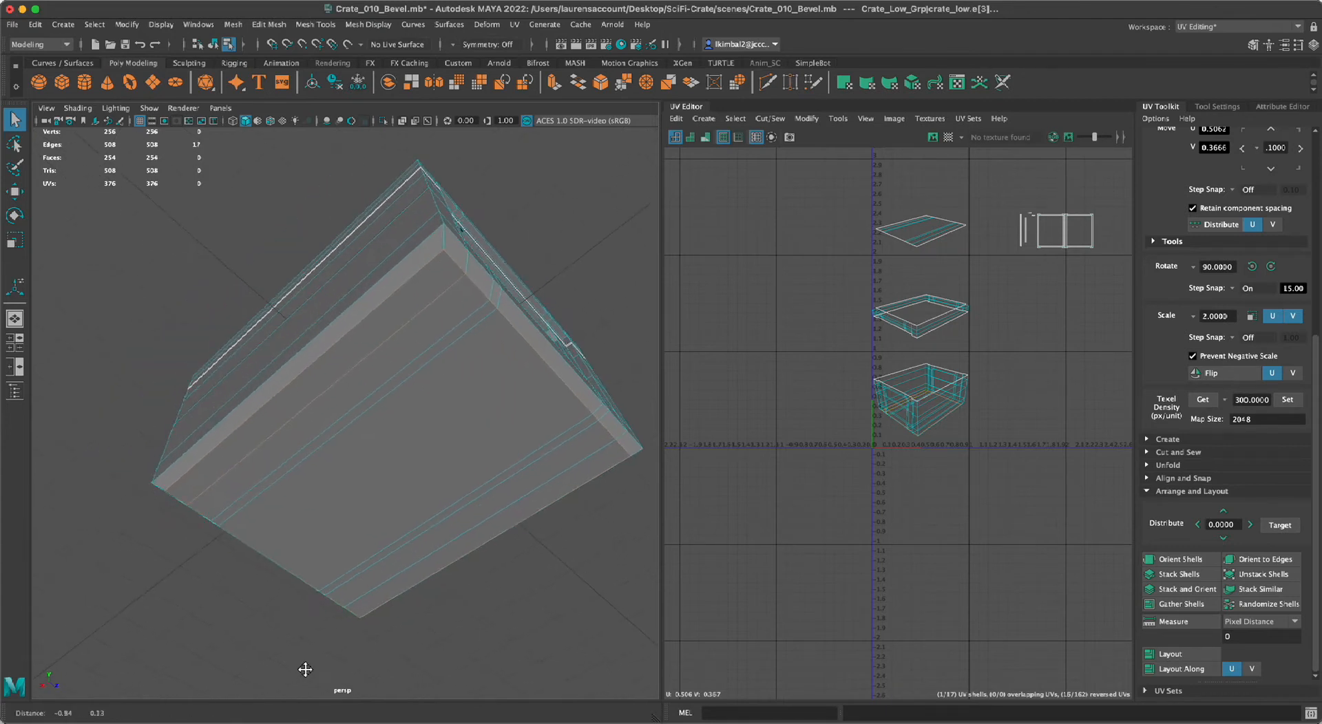
{"action": "right_click_drag", "start_coordinate": [304, 670], "coordinate": [326, 678], "text": "alt"}
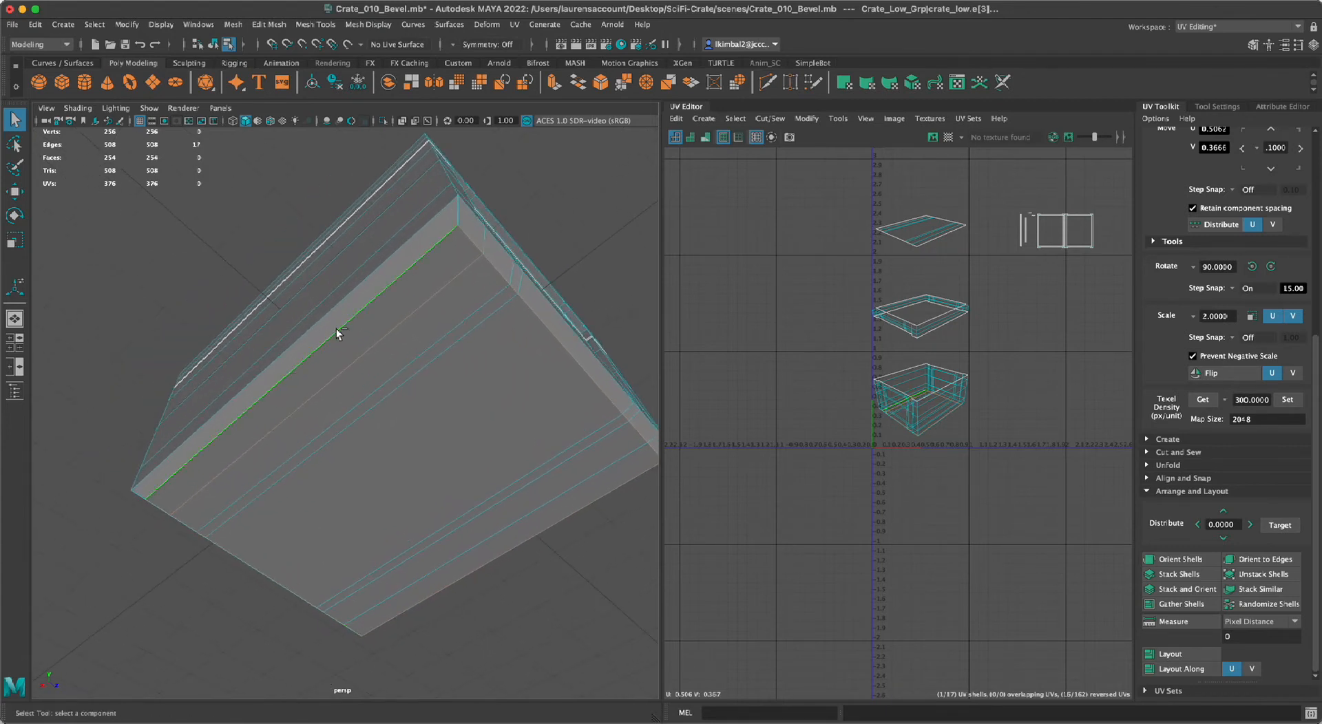
{"action": "left_click", "coordinate": [354, 362], "text": "ctrl"}
Check the selected underside edge loop from several angles in wireframe and shaded display.
{"action": "right_click_drag", "start_coordinate": [577, 597], "coordinate": [523, 594], "text": "alt"}
{"action": "middle_click_drag", "start_coordinate": [523, 584], "coordinate": [481, 529], "text": "alt"}
{"action": "left_click_drag", "start_coordinate": [482, 516], "coordinate": [466, 543], "text": "alt"}
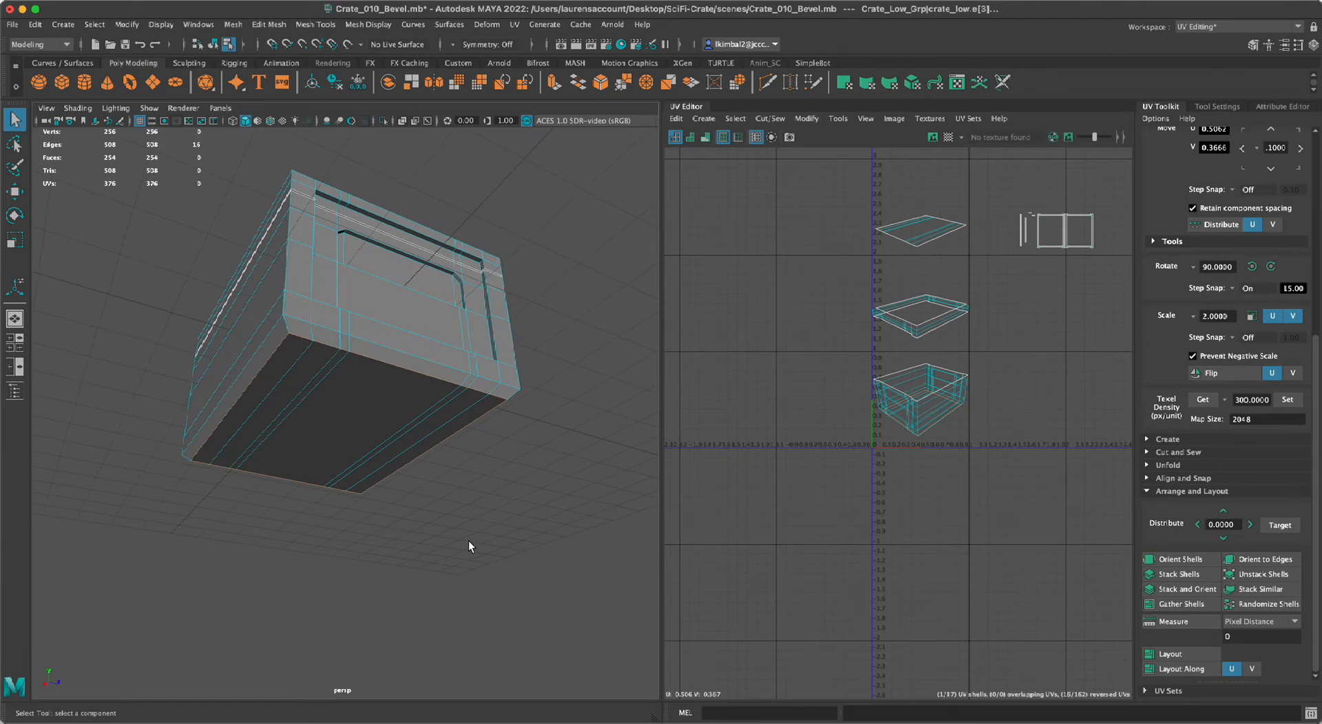
{"action": "key", "text": "4"}
{"action": "left_click_drag", "start_coordinate": [469, 542], "coordinate": [466, 579], "text": "alt"}
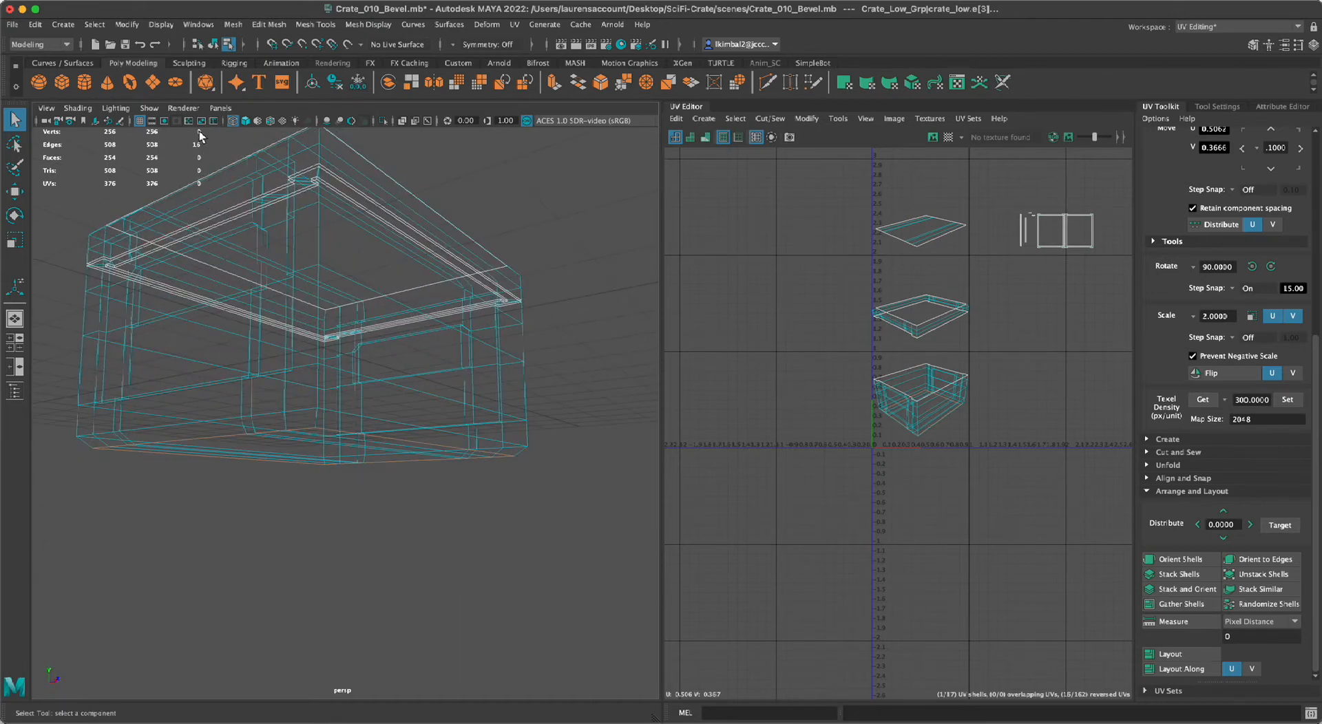
{"action": "mouse_move", "coordinate": [417, 552]}
{"action": "left_mouse_down", "text": "alt"}
{"action": "mouse_move", "coordinate": [358, 567]}
{"action": "mouse_move", "coordinate": [371, 517]}
{"action": "mouse_move", "coordinate": [371, 531]}
{"action": "left_mouse_up", "text": "alt"}
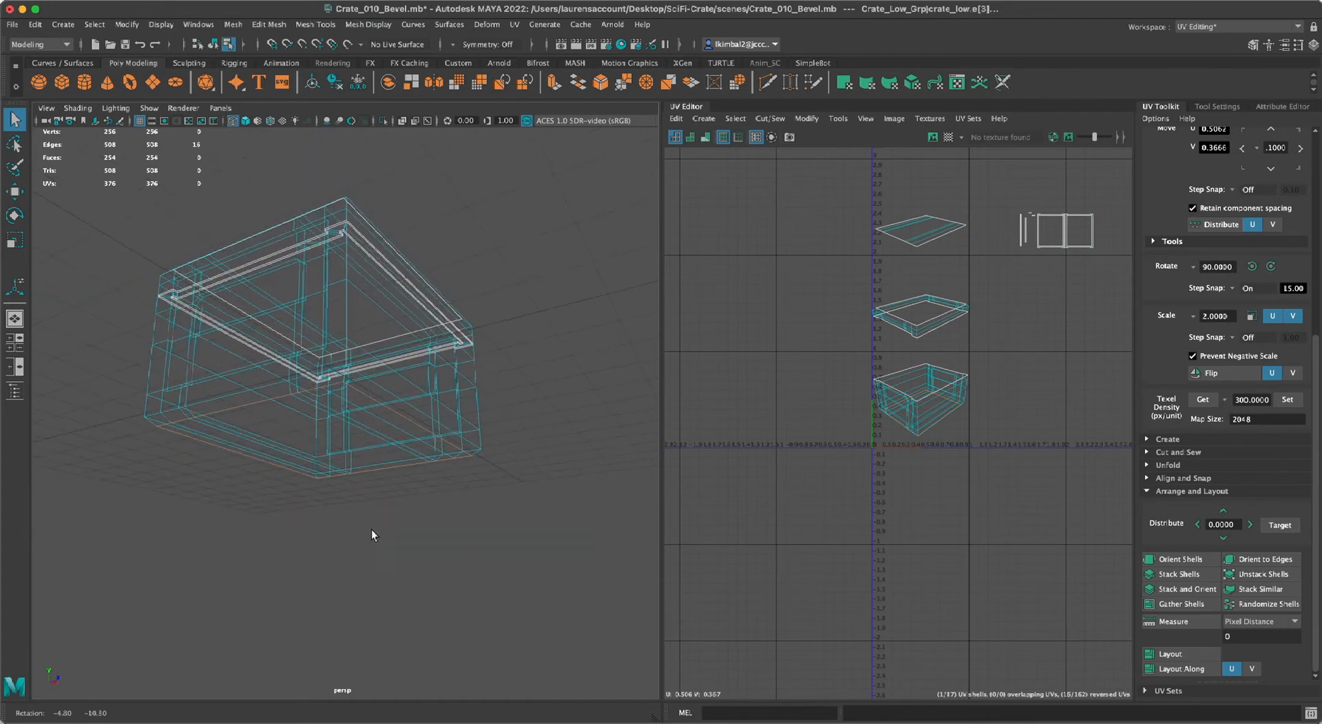
{"action": "key", "text": "5"}
{"action": "left_click_drag", "start_coordinate": [510, 431], "coordinate": [441, 396], "text": "alt"}
Cut the UVs along the selected loop around the crate's underside and clear the selection.
{"action": "middle_click_drag", "start_coordinate": [919, 477], "coordinate": [821, 494], "text": "alt"}
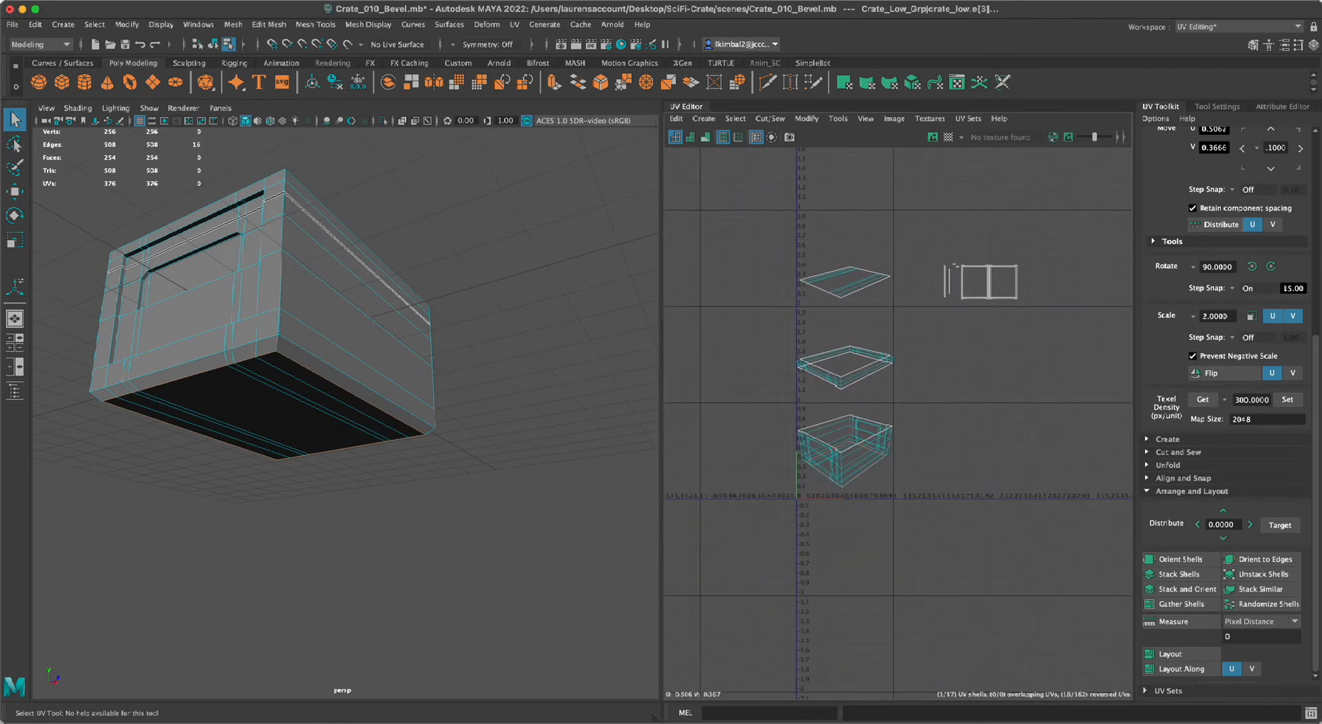
{"action": "key", "text": "shift+x"}
{"action": "scroll", "coordinate": [843, 522], "scroll_direction": "up", "scroll_amount": 5}
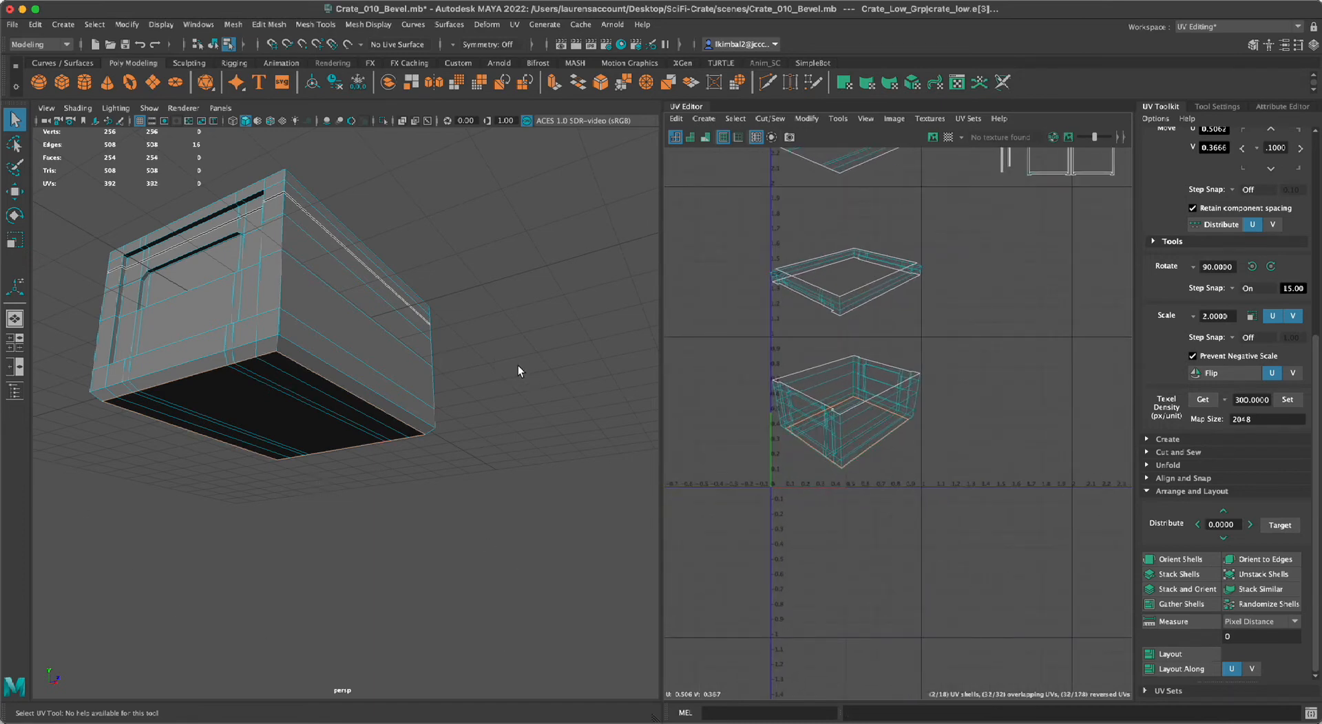
{"action": "right_click_drag", "start_coordinate": [739, 357], "coordinate": [694, 346]}
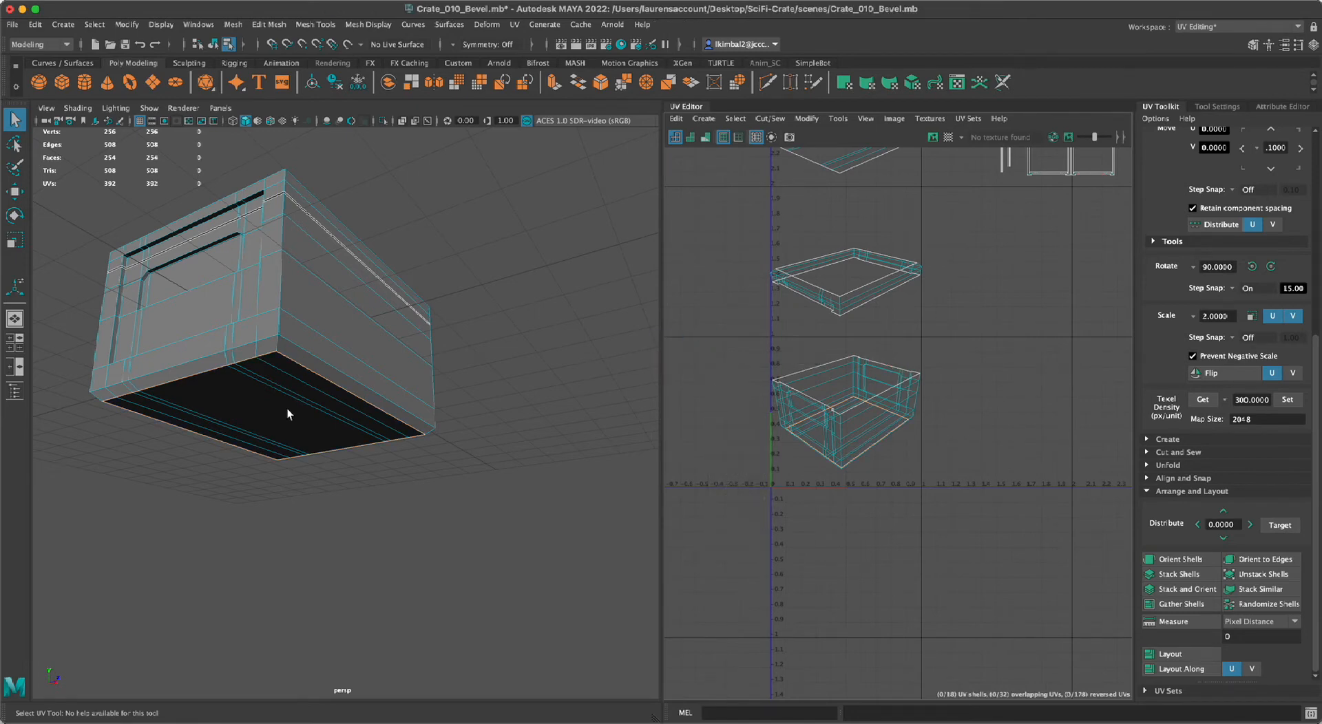
Select the crate's underside UV shell, move it straight down below the body shell into the tile under V 0, and deselect it.
{"action": "left_click", "coordinate": [340, 395]}
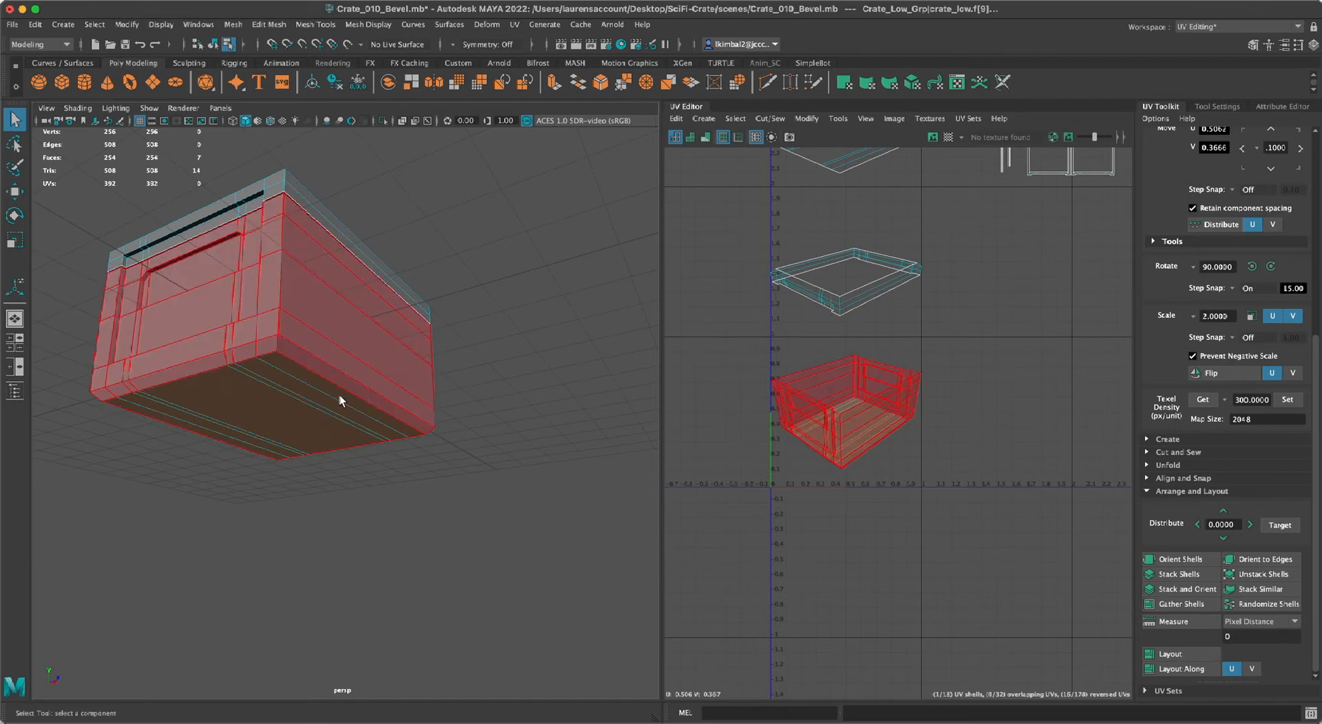
{"action": "right_click_drag", "start_coordinate": [929, 569], "coordinate": [818, 559], "text": "alt"}
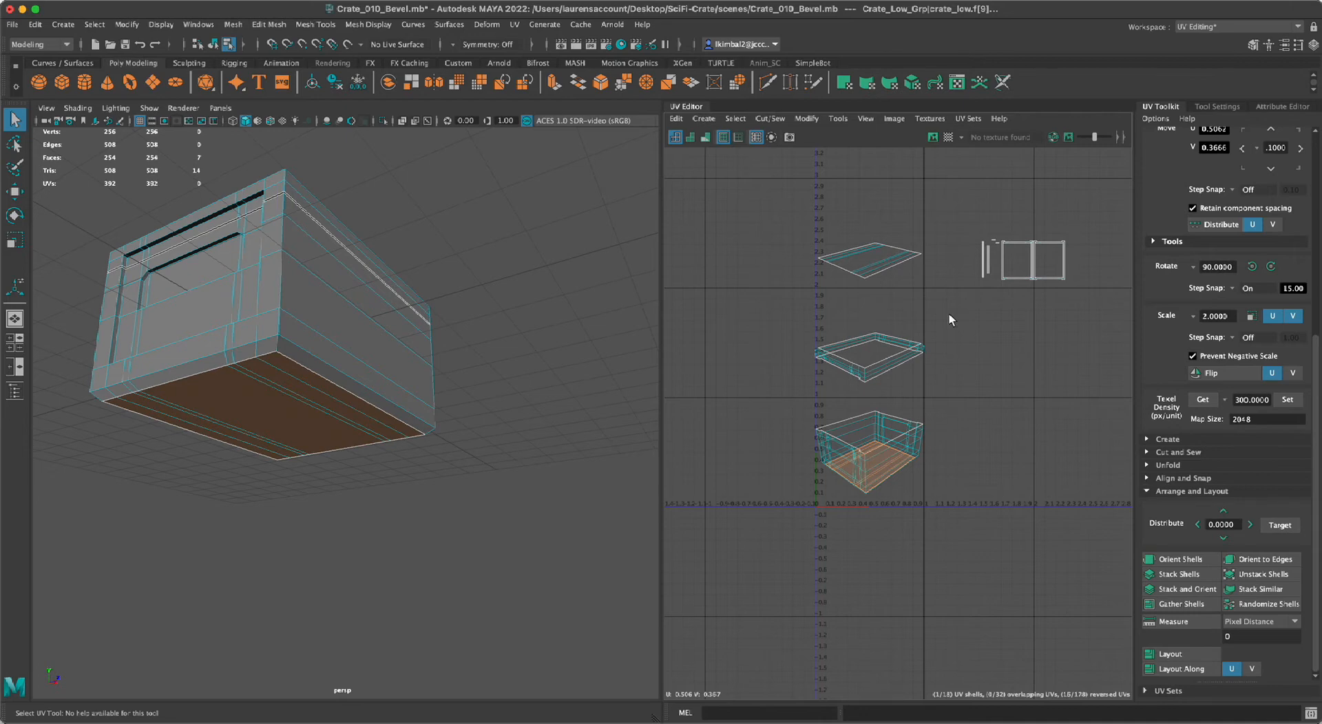
{"action": "key", "text": "w"}
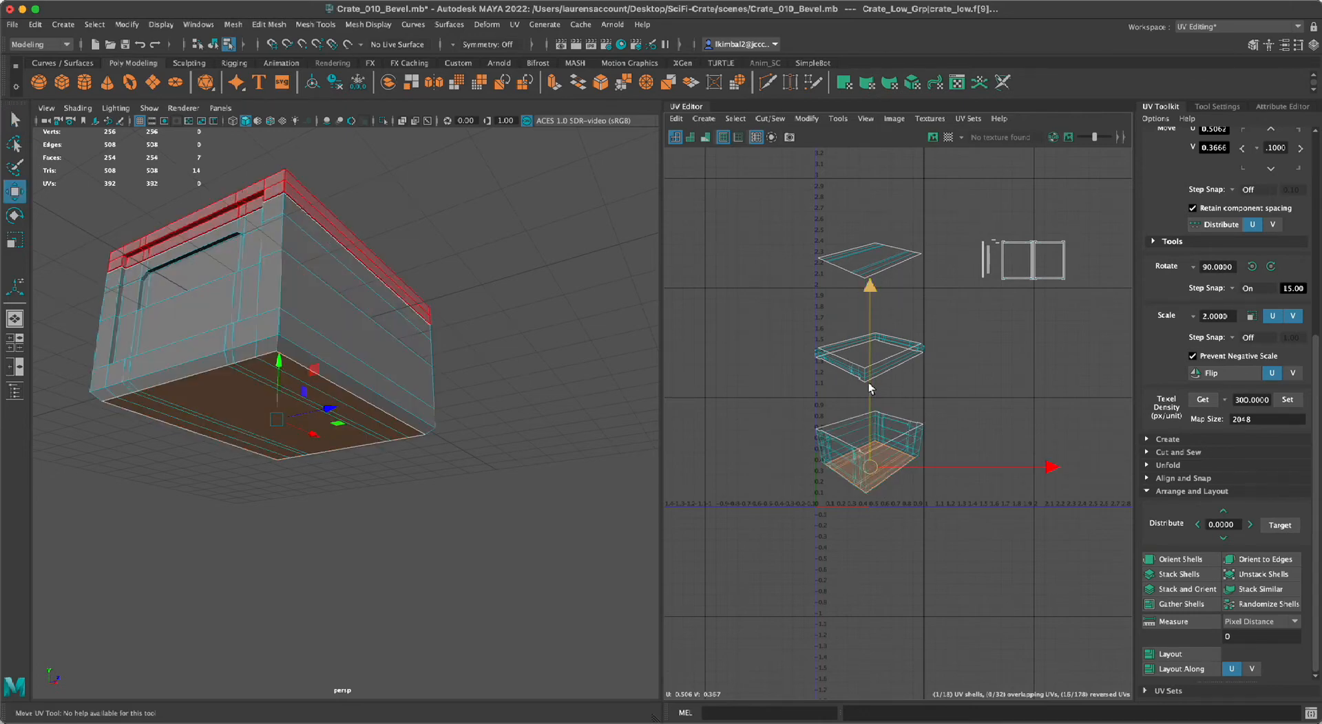
{"action": "left_click_drag", "start_coordinate": [870, 387], "coordinate": [930, 453]}
{"action": "left_click", "coordinate": [812, 289]}
{"action": "right_click_drag", "start_coordinate": [812, 289], "coordinate": [851, 320], "text": "alt"}
{"action": "middle_click_drag", "start_coordinate": [851, 319], "coordinate": [815, 303], "text": "alt"}
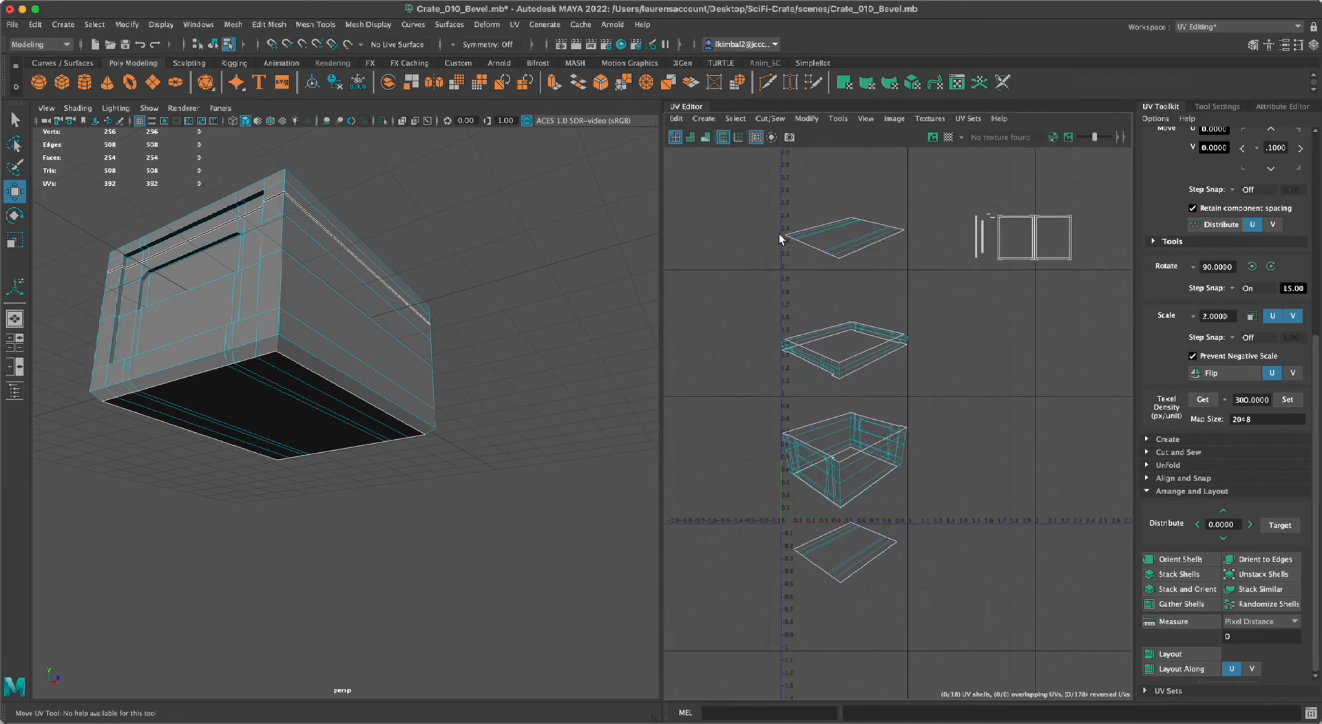
Select all the UV shells, move them together about 1.1 units along positive U out of the 0–1 tile, and deselect them.
{"action": "middle_click_drag", "start_coordinate": [1003, 334], "coordinate": [903, 296], "text": "alt"}
{"action": "right_click_drag", "start_coordinate": [902, 296], "coordinate": [703, 254], "text": "alt"}
{"action": "left_click_drag", "start_coordinate": [693, 205], "coordinate": [1011, 499]}
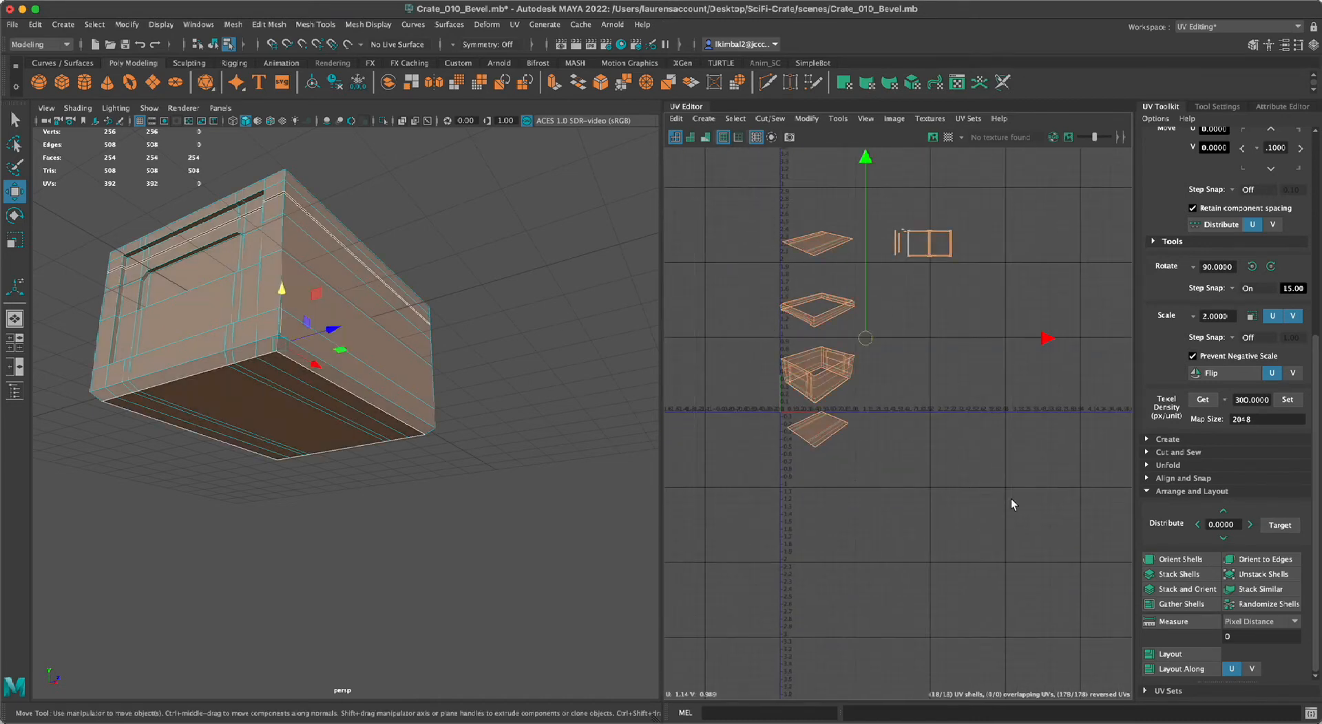
{"action": "left_click_drag", "start_coordinate": [1051, 335], "coordinate": [1135, 358]}
{"action": "left_click", "coordinate": [956, 413]}
{"action": "middle_click_drag", "start_coordinate": [956, 416], "coordinate": [928, 462], "text": "alt"}
{"action": "right_click_drag", "start_coordinate": [928, 463], "coordinate": [1029, 491], "text": "alt"}
{"action": "middle_click_drag", "start_coordinate": [1030, 491], "coordinate": [1063, 551], "text": "alt"}
{"action": "scroll", "coordinate": [943, 306], "scroll_direction": "down", "scroll_amount": 3}
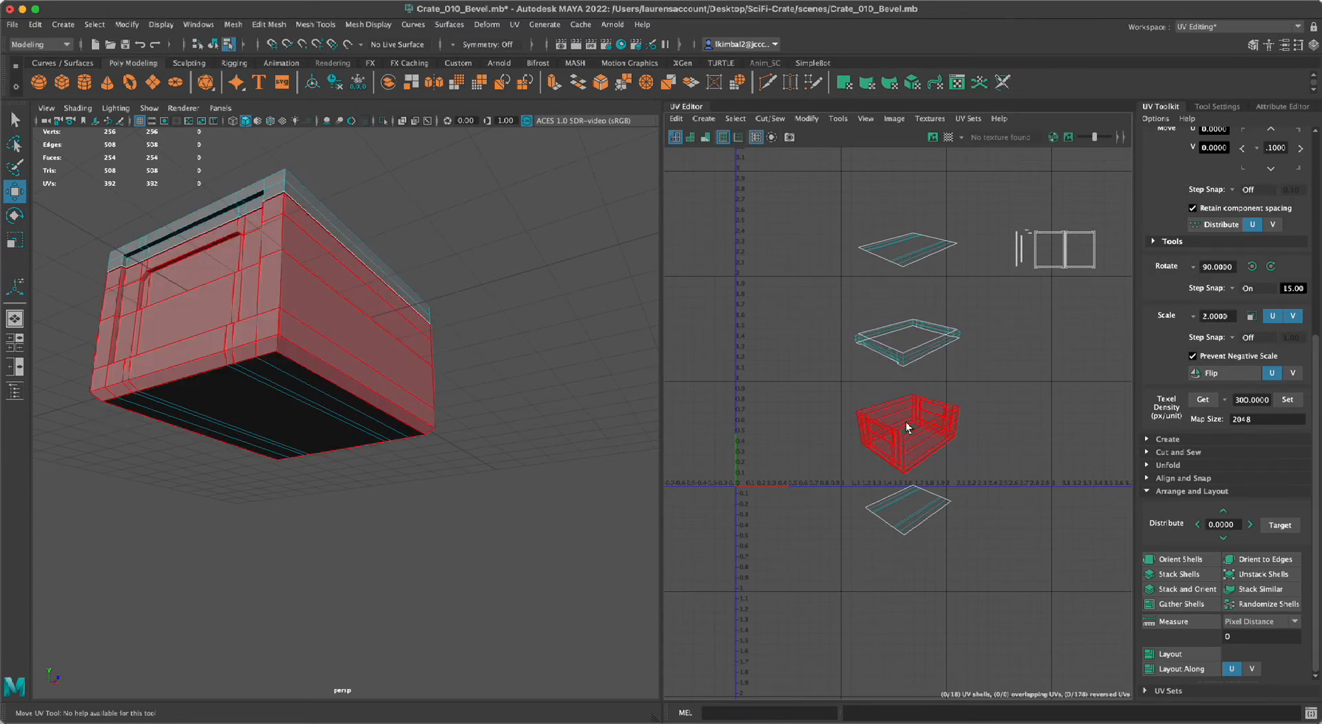
Unfold the lid's flat-top UV shell and clear the selection.
{"action": "left_click", "coordinate": [907, 248]}
{"action": "middle_click_drag", "start_coordinate": [804, 205], "coordinate": [795, 227], "text": "alt"}
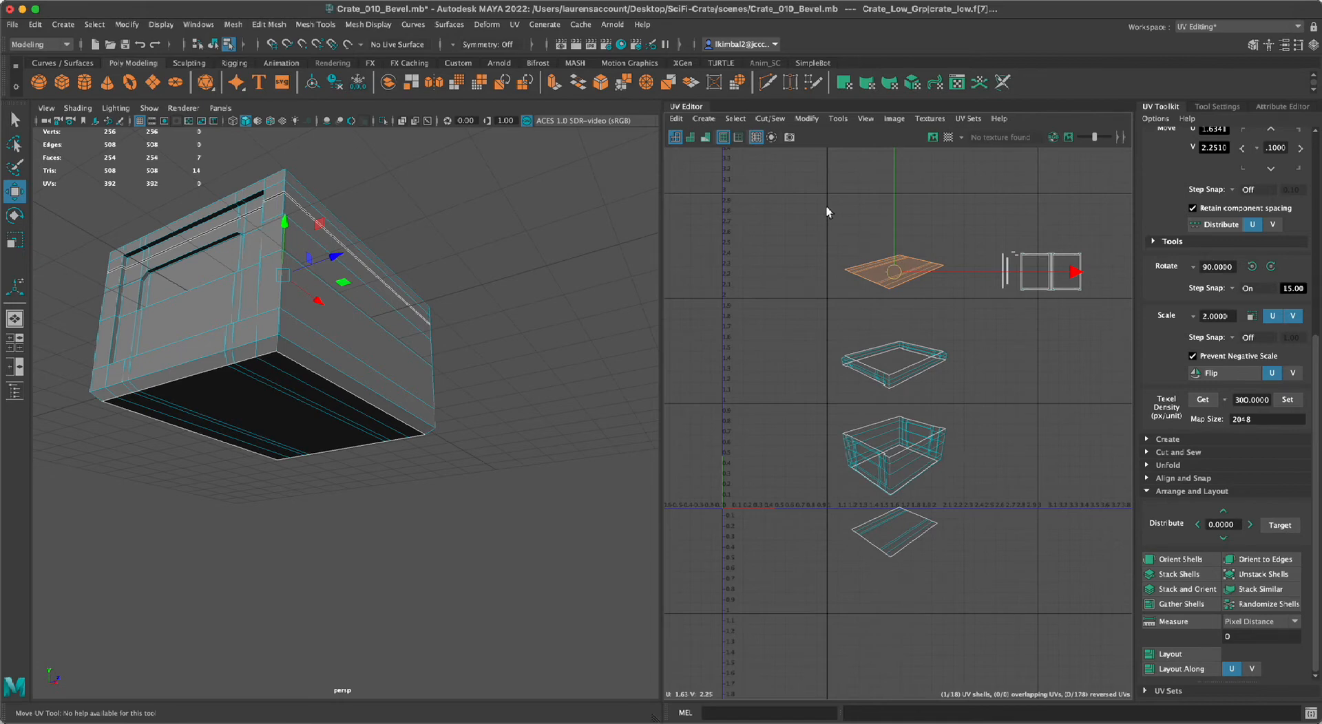
{"action": "key", "text": "ctrl+u"}
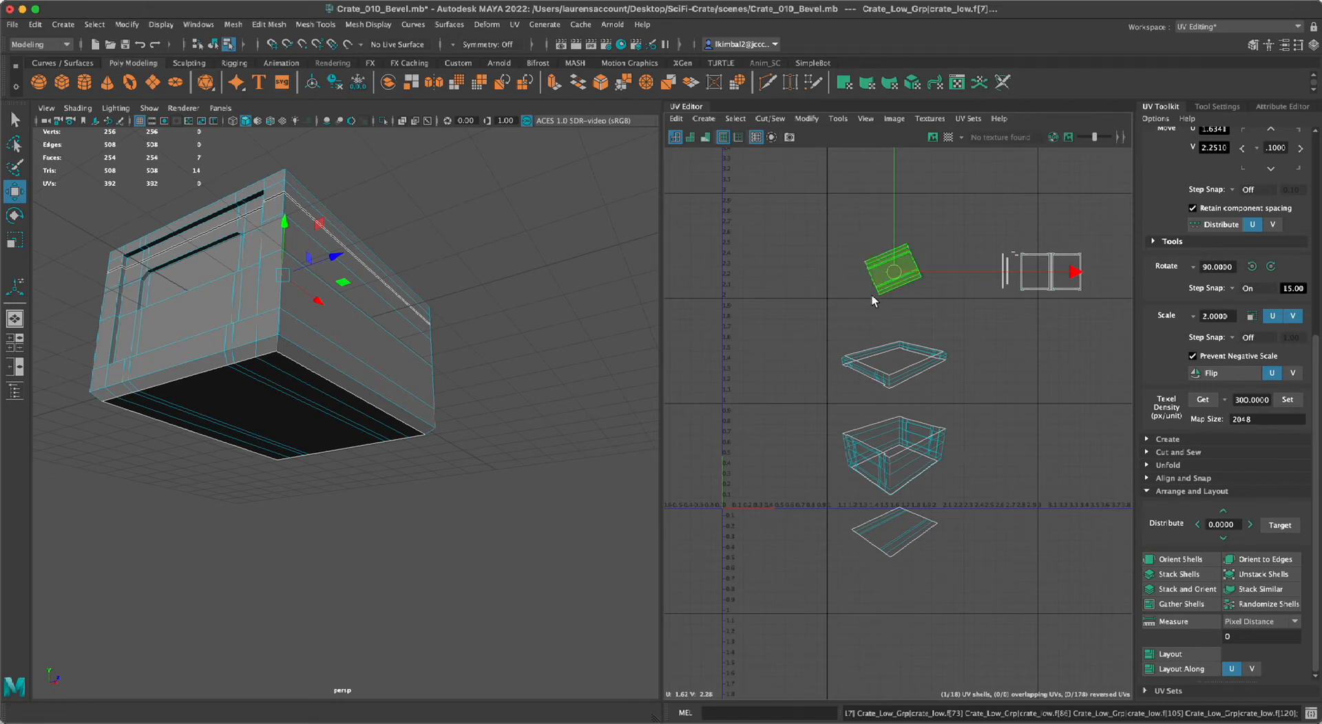
{"action": "right_click_drag", "start_coordinate": [841, 292], "coordinate": [949, 357], "text": "alt"}
{"action": "middle_click_drag", "start_coordinate": [949, 356], "coordinate": [906, 444], "text": "alt"}
{"action": "right_click_drag", "start_coordinate": [906, 444], "coordinate": [923, 299], "text": "alt"}
{"action": "middle_click_drag", "start_coordinate": [923, 300], "coordinate": [932, 410], "text": "alt"}
{"action": "left_click", "coordinate": [910, 517]}
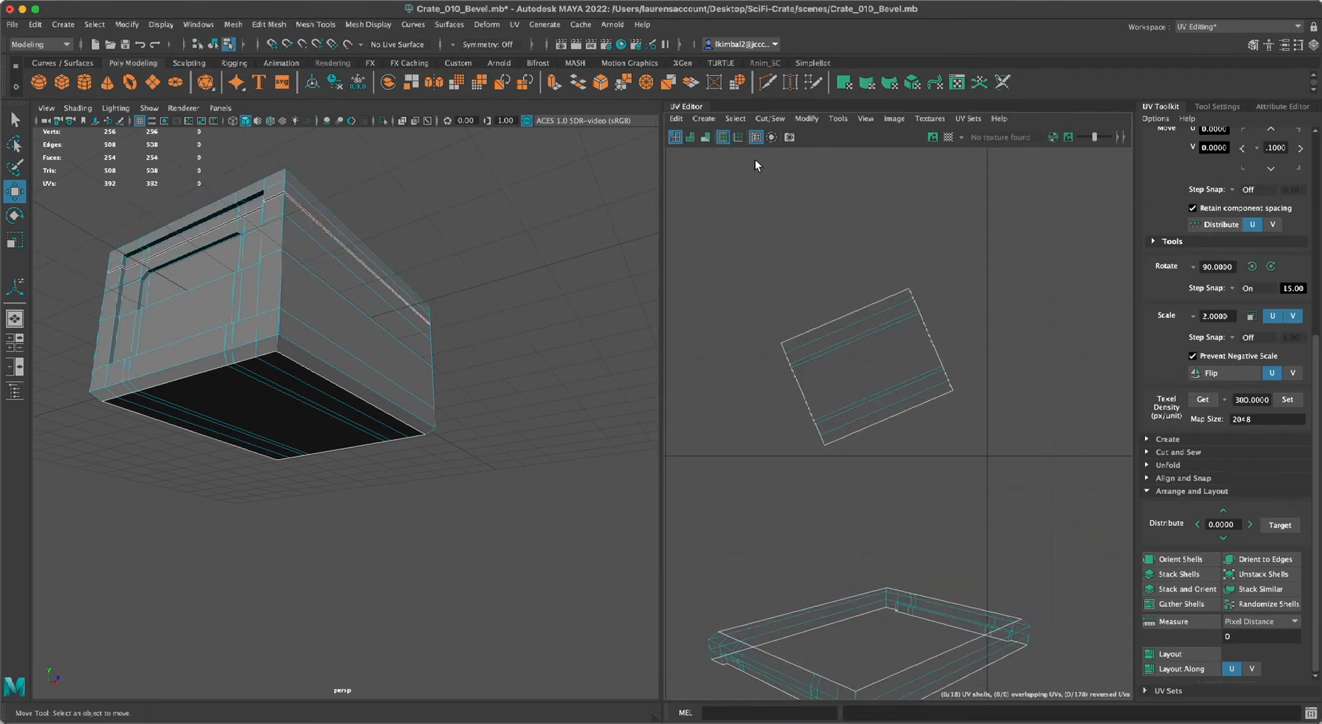
Check the UV shells in shaded and UV Distortion display, and return to the wireframe display.
{"action": "left_click", "coordinate": [689, 137]}
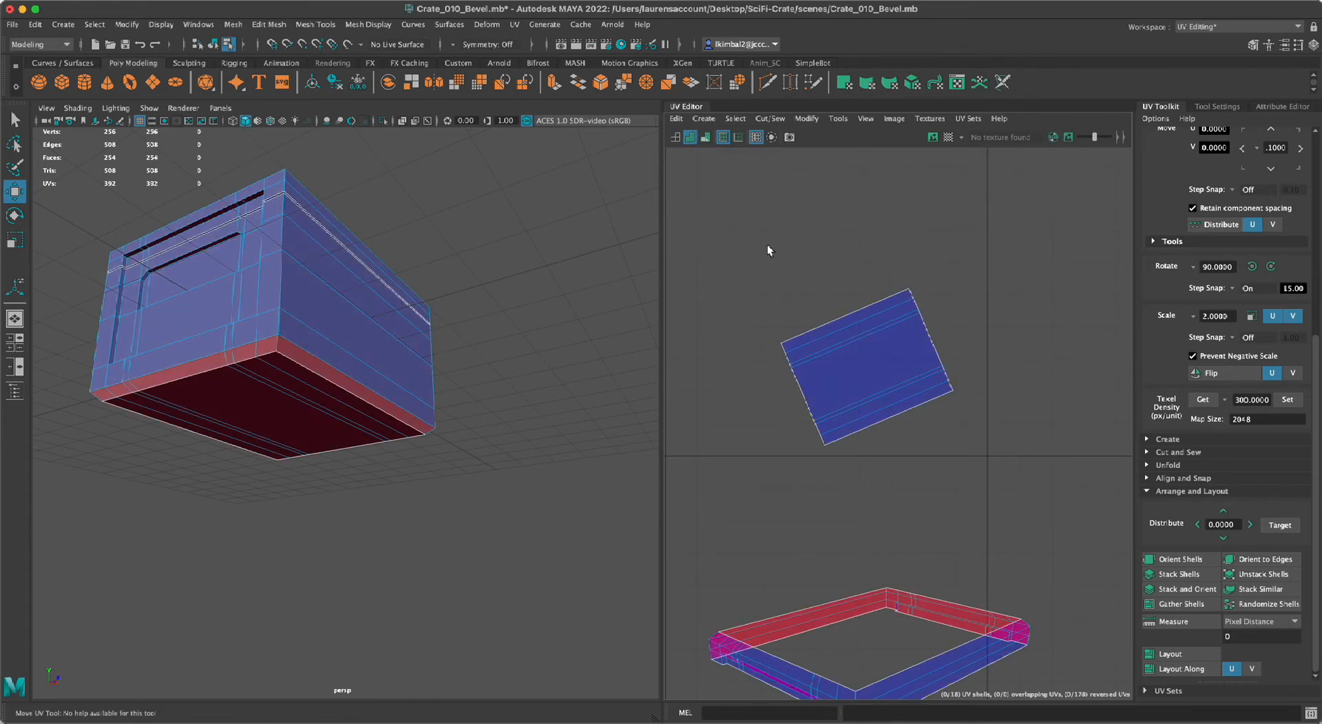
{"action": "left_click", "coordinate": [705, 138]}
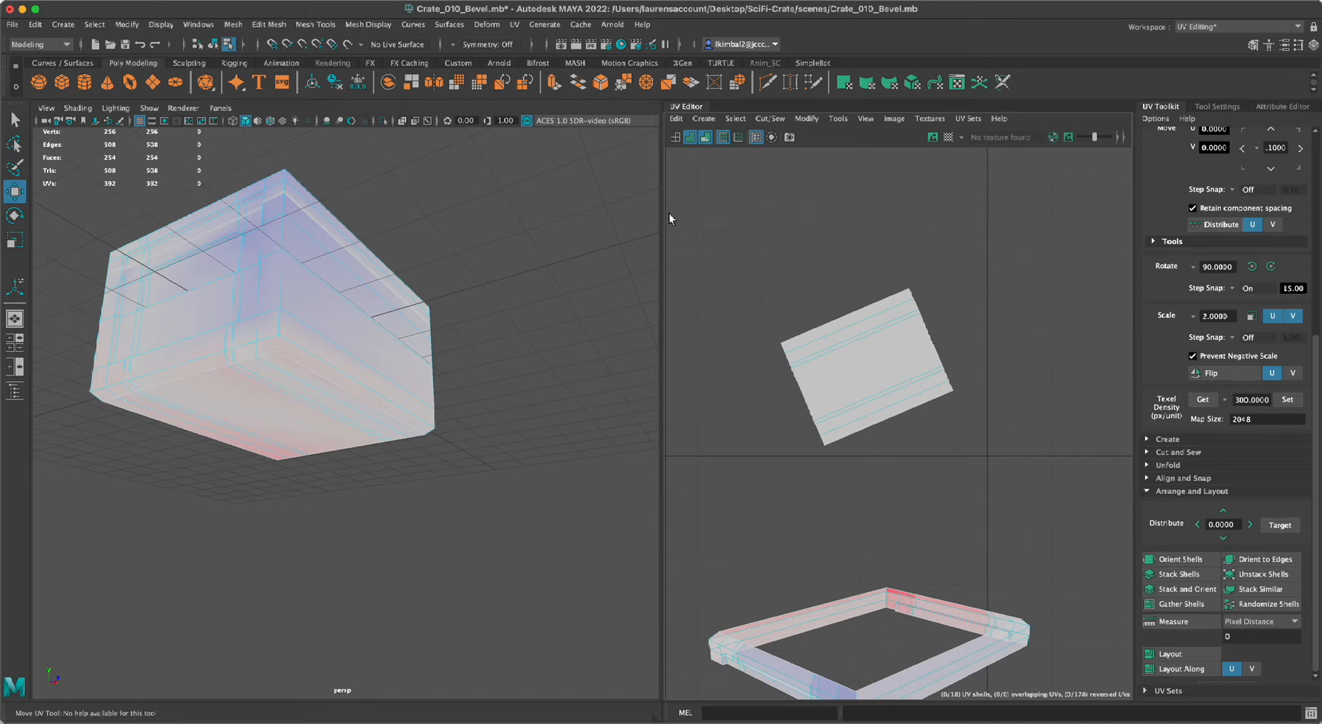
{"action": "left_click", "coordinate": [704, 137]}
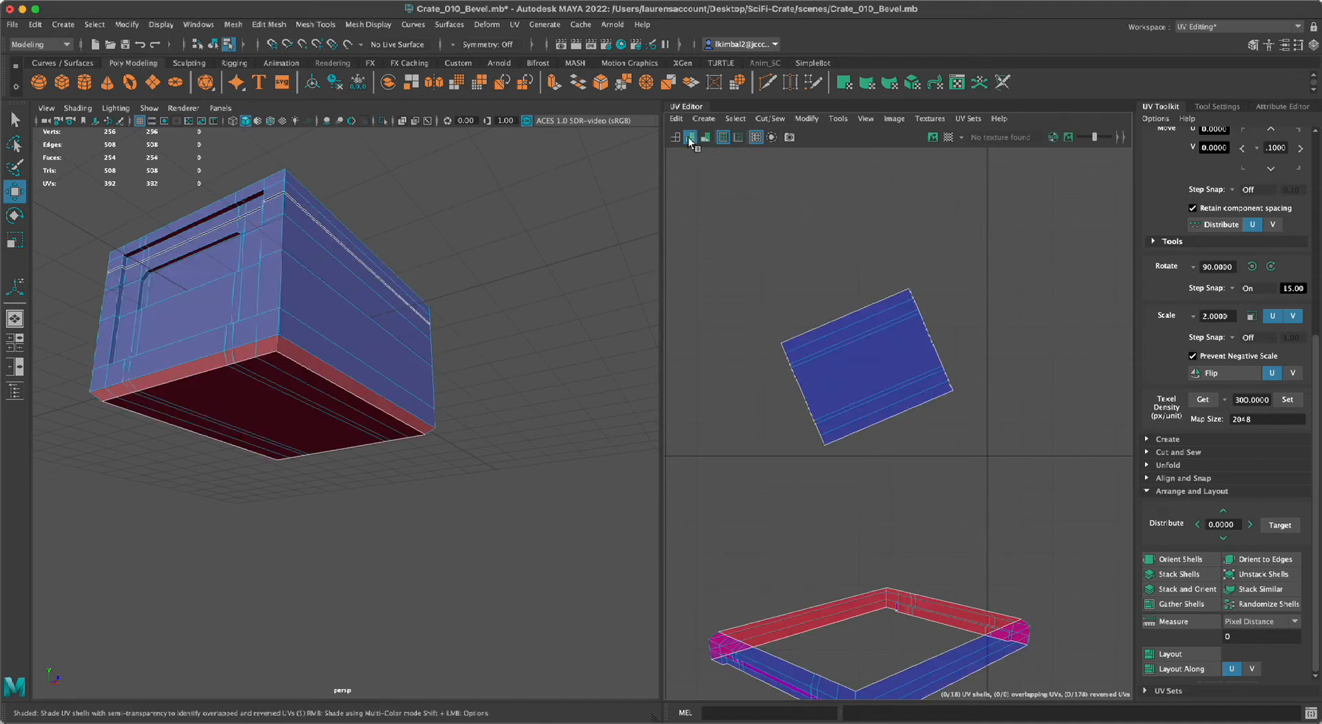
{"action": "left_click", "coordinate": [677, 137]}
Select the lid's flat-top UV shell and orient it parallel to the UV axes with Orient Shells.
{"action": "left_click", "coordinate": [907, 369]}
{"action": "scroll", "coordinate": [1013, 296], "scroll_direction": "down", "scroll_amount": 5}
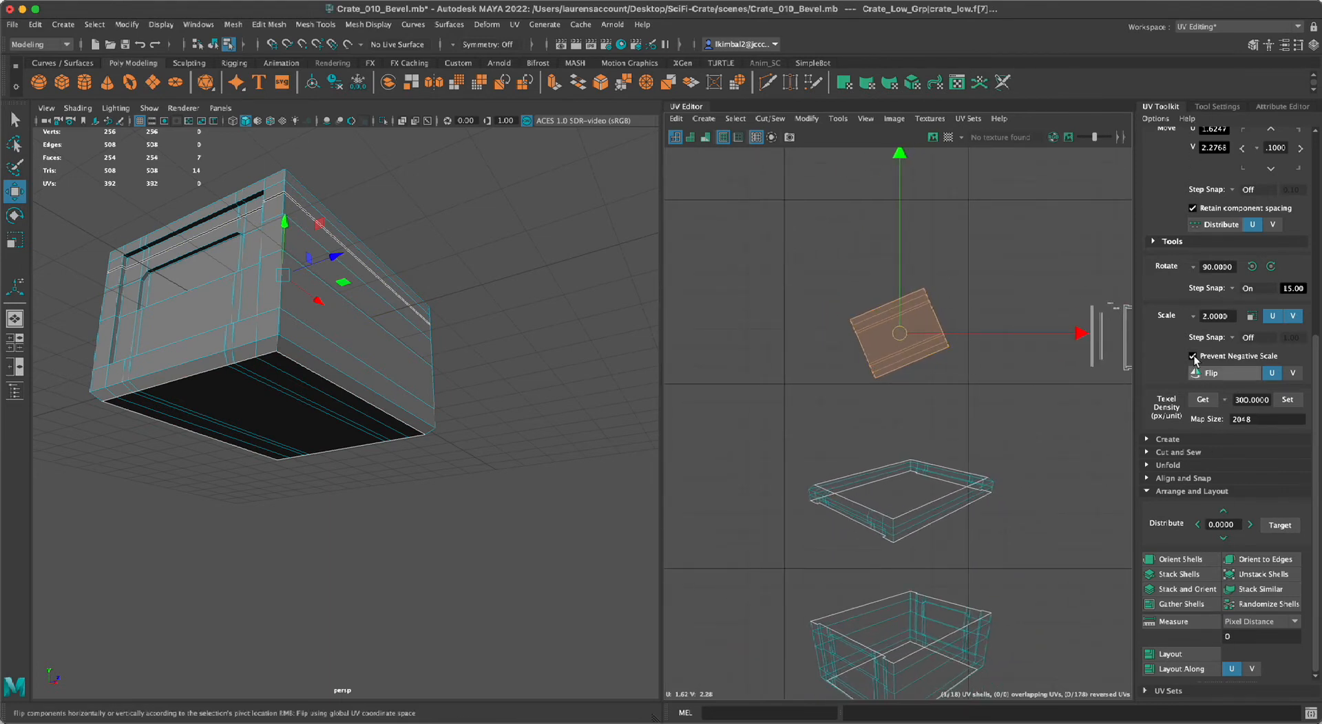
{"action": "scroll", "coordinate": [1151, 365], "scroll_direction": "up", "scroll_amount": 5}
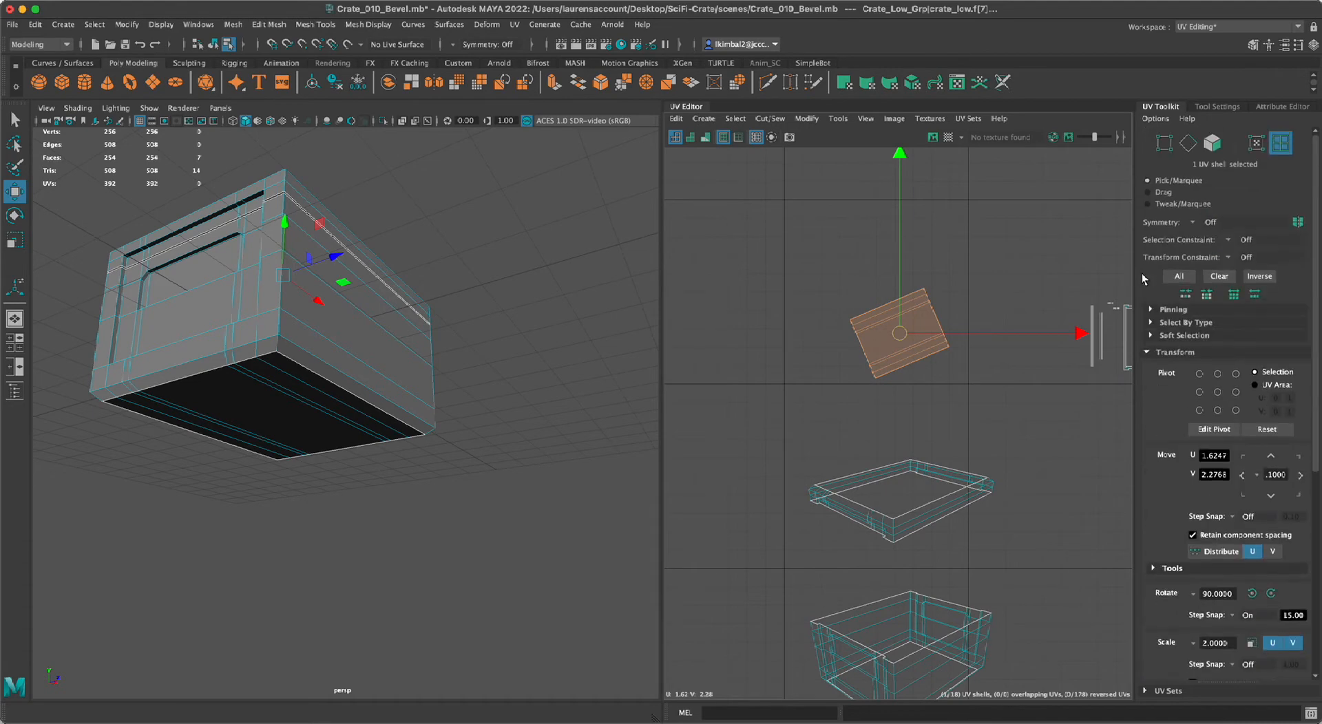
{"action": "left_click", "coordinate": [1147, 352]}
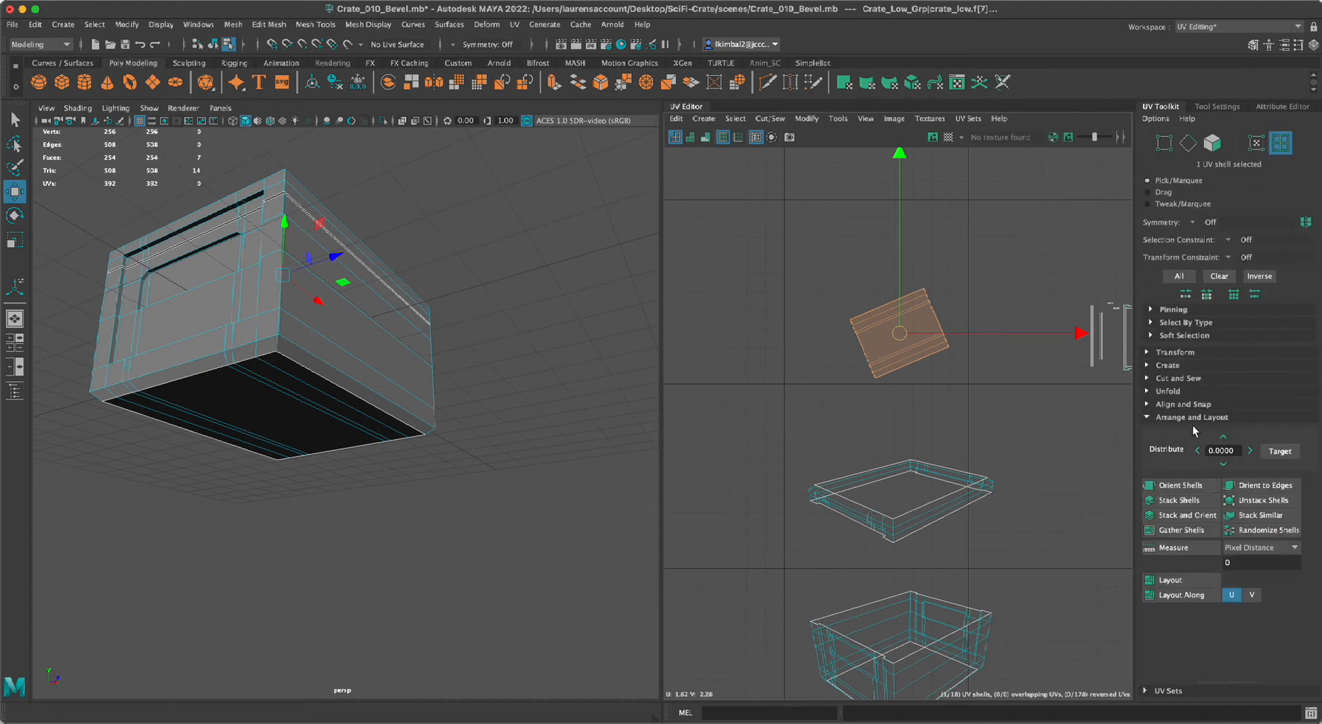
{"action": "left_click", "coordinate": [1146, 417]}
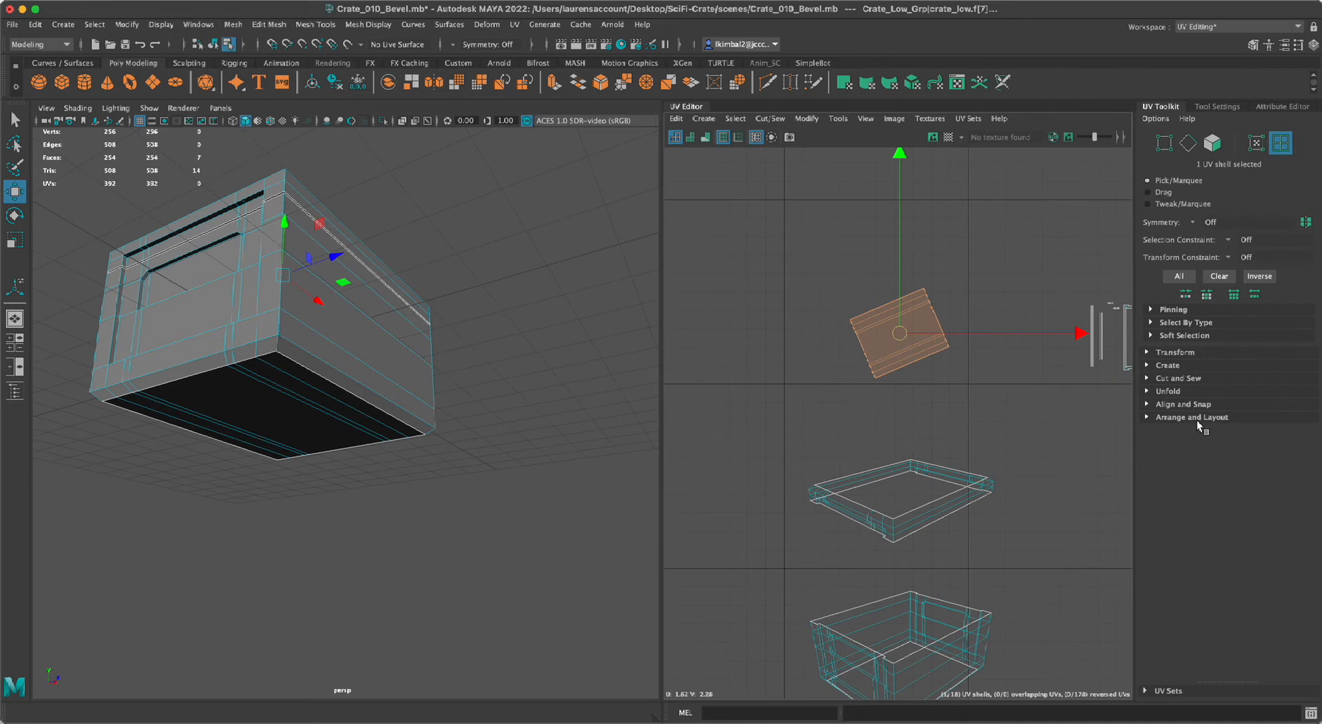
{"action": "left_click", "coordinate": [1147, 419]}
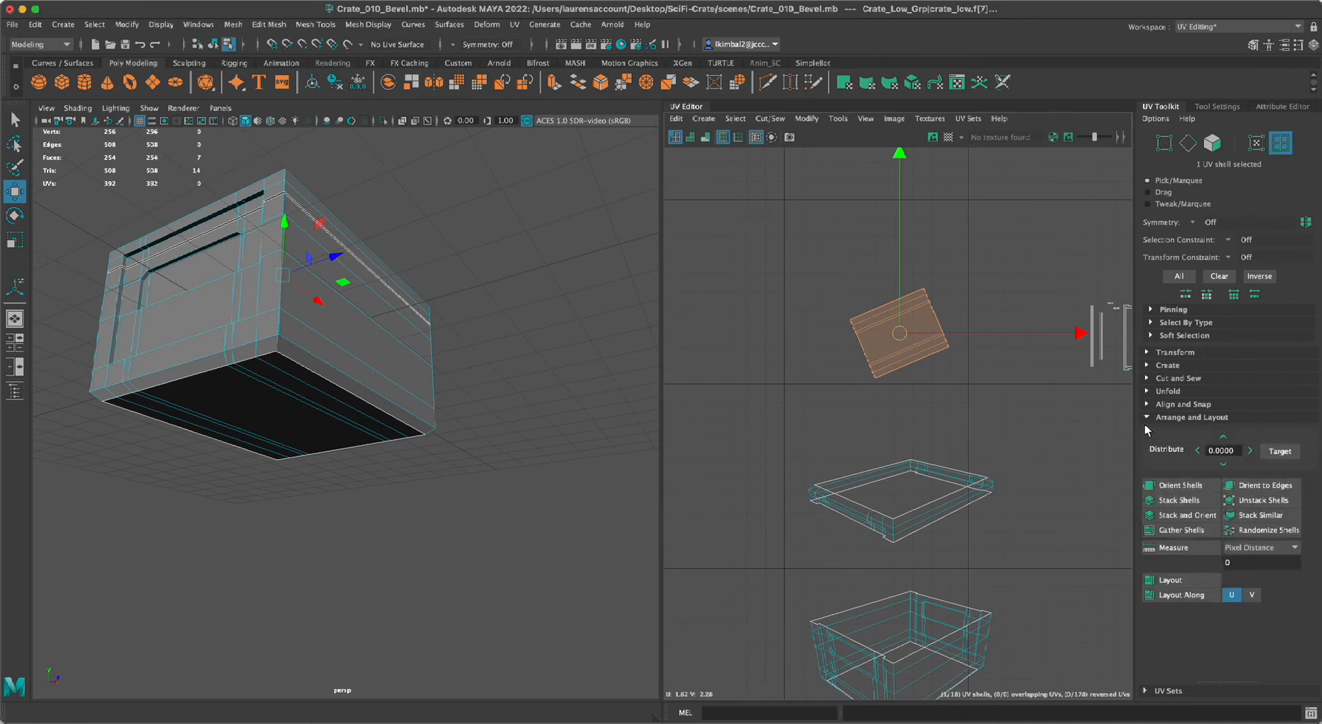
{"action": "left_click", "coordinate": [1177, 488]}
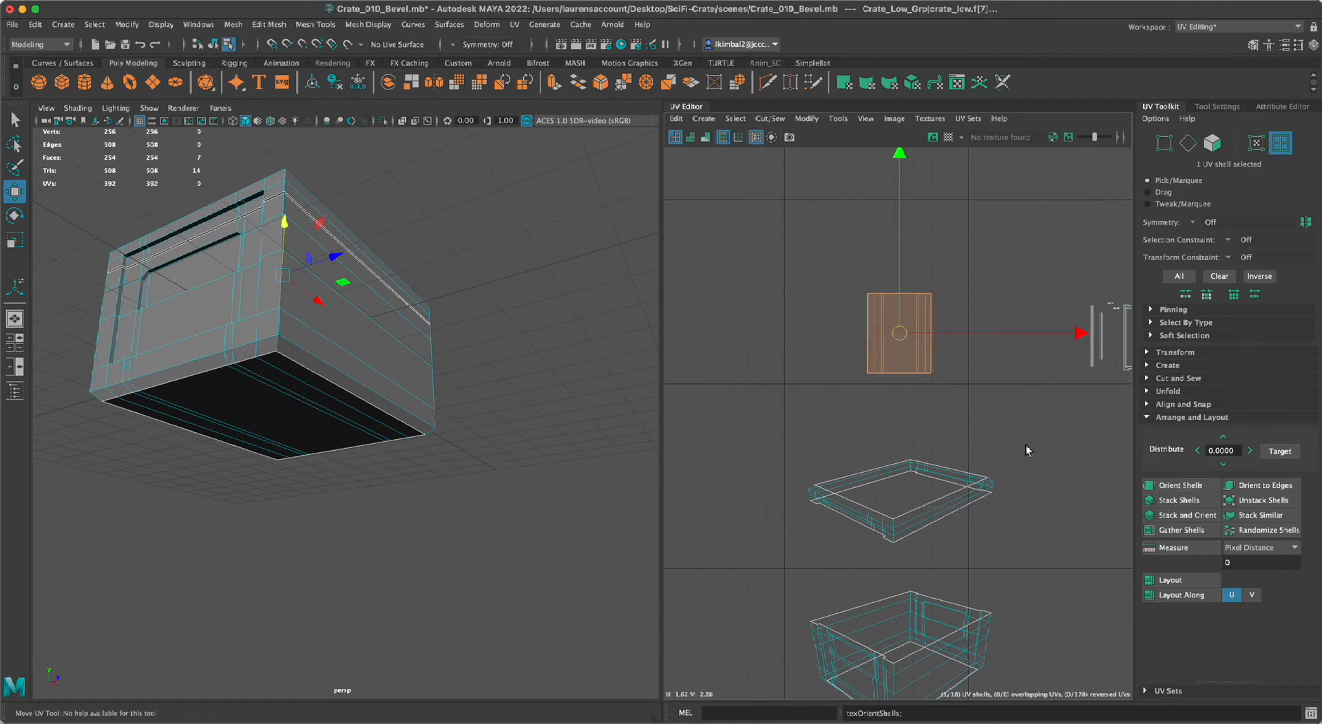
Move the oriented lid-top UV shell along negative U to about U 1.25 and deselect it.
{"action": "right_click_drag", "start_coordinate": [1027, 448], "coordinate": [865, 409], "text": "alt"}
{"action": "middle_click_drag", "start_coordinate": [864, 409], "coordinate": [890, 422], "text": "alt"}
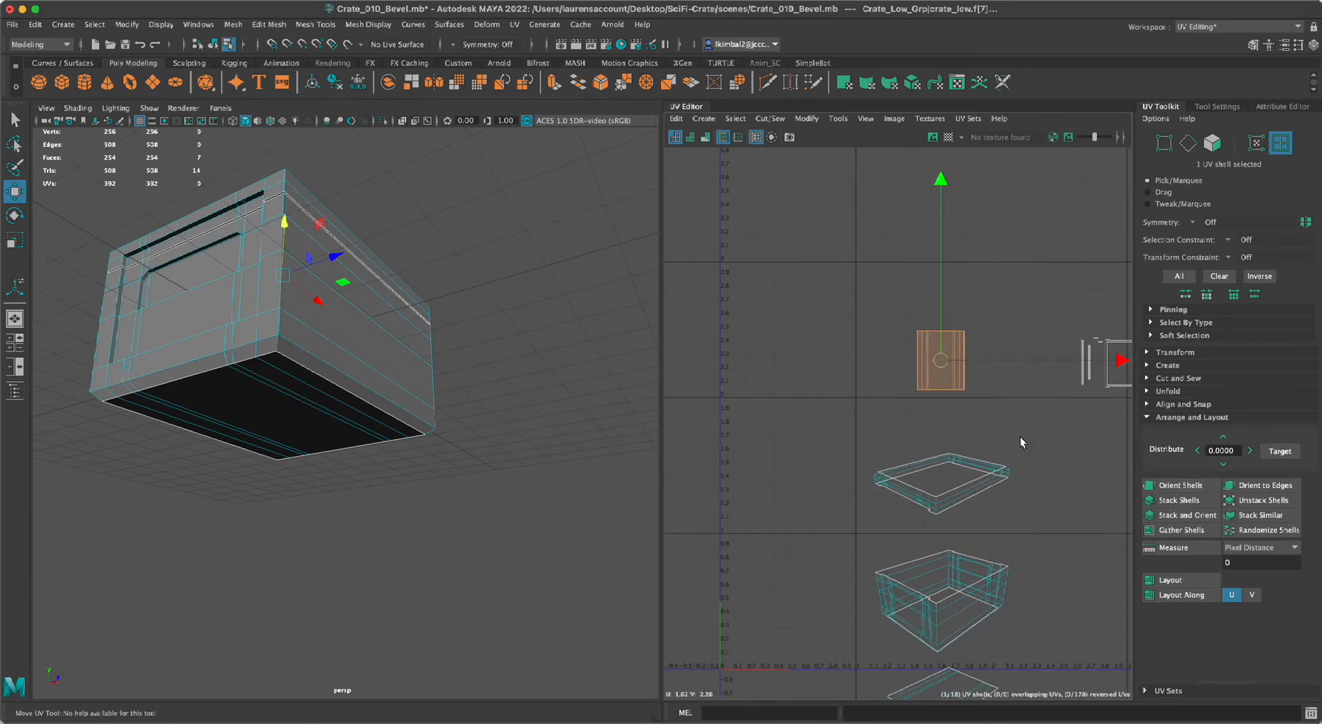
{"action": "right_click_drag", "start_coordinate": [897, 417], "coordinate": [789, 421], "text": "alt"}
{"action": "middle_click_drag", "start_coordinate": [789, 421], "coordinate": [788, 393], "text": "alt"}
{"action": "right_click_drag", "start_coordinate": [787, 393], "coordinate": [818, 398], "text": "alt"}
{"action": "right_click_drag", "start_coordinate": [904, 333], "coordinate": [948, 367], "text": "alt"}
{"action": "middle_click_drag", "start_coordinate": [947, 367], "coordinate": [905, 299], "text": "alt"}
{"action": "right_click_drag", "start_coordinate": [905, 299], "coordinate": [984, 368], "text": "alt"}
{"action": "middle_click_drag", "start_coordinate": [984, 368], "coordinate": [1045, 471], "text": "alt"}
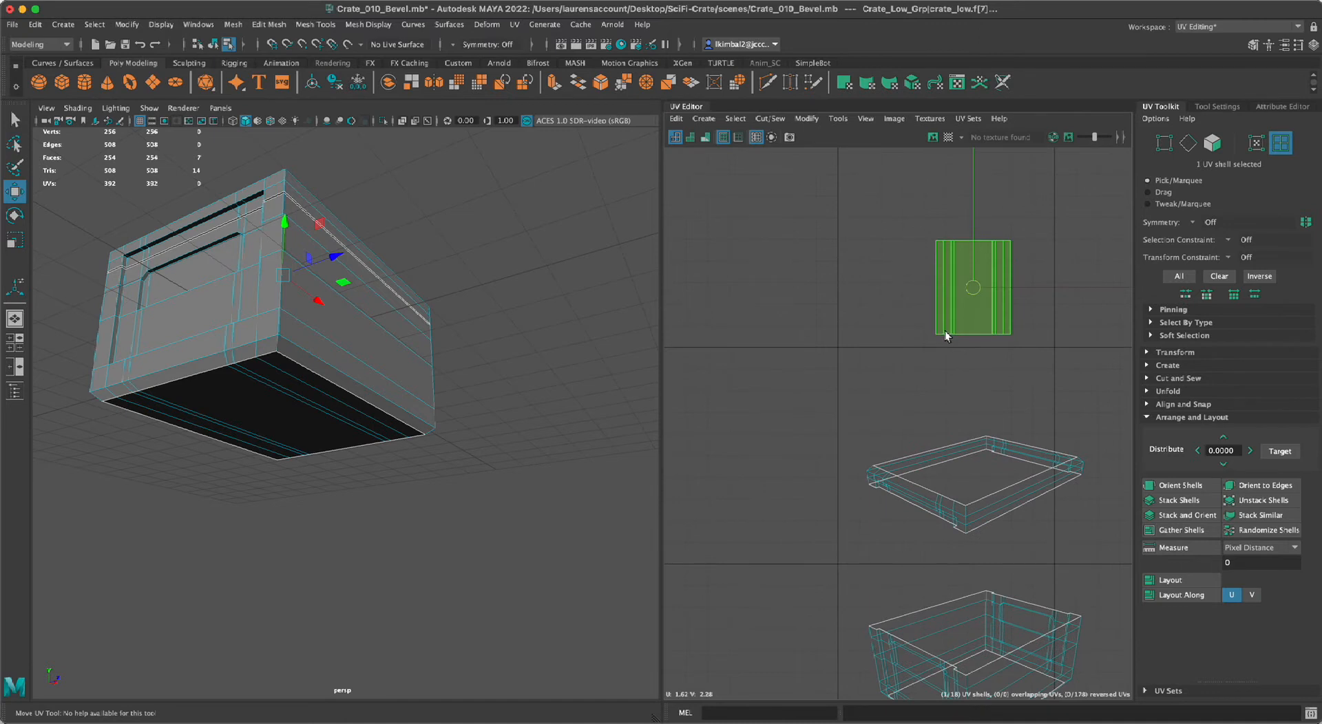
{"action": "middle_click_drag", "start_coordinate": [1014, 366], "coordinate": [981, 381], "text": "alt"}
{"action": "right_click_drag", "start_coordinate": [980, 382], "coordinate": [806, 370], "text": "alt"}
{"action": "middle_click_drag", "start_coordinate": [806, 370], "coordinate": [825, 347], "text": "alt"}
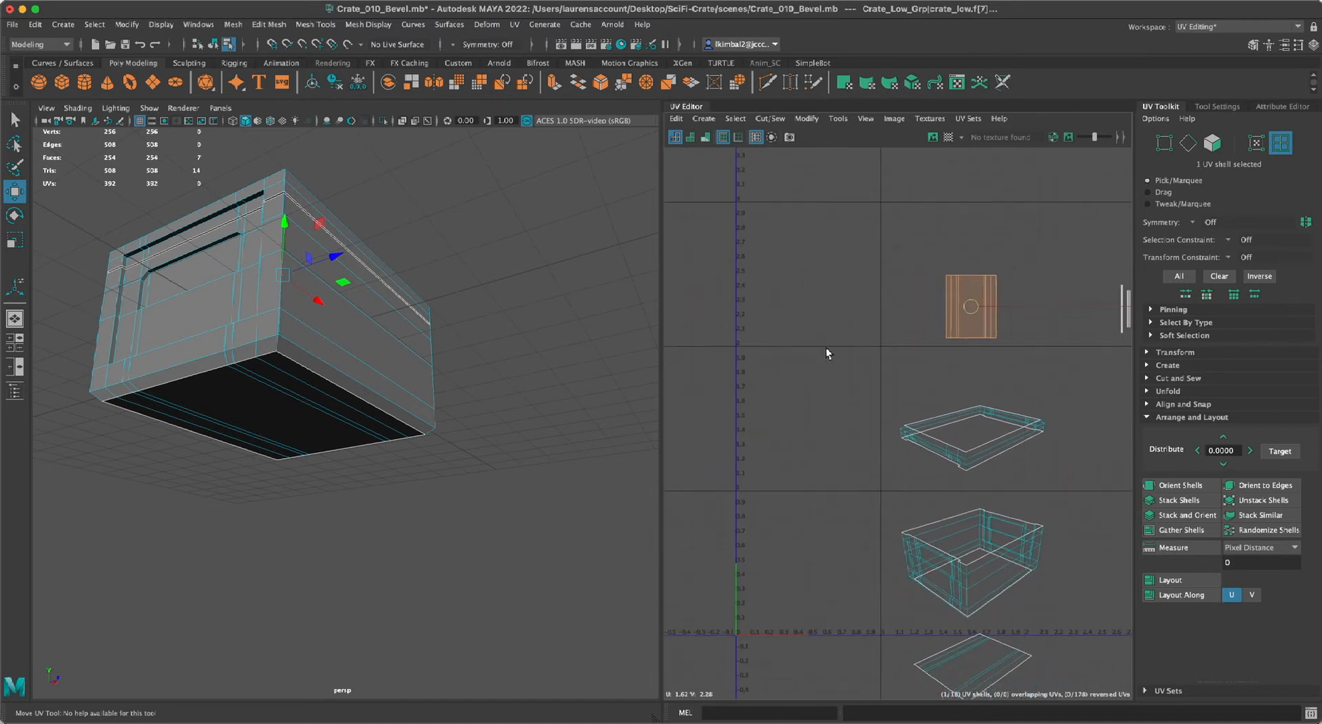
{"action": "left_click_drag", "start_coordinate": [1053, 306], "coordinate": [997, 311]}
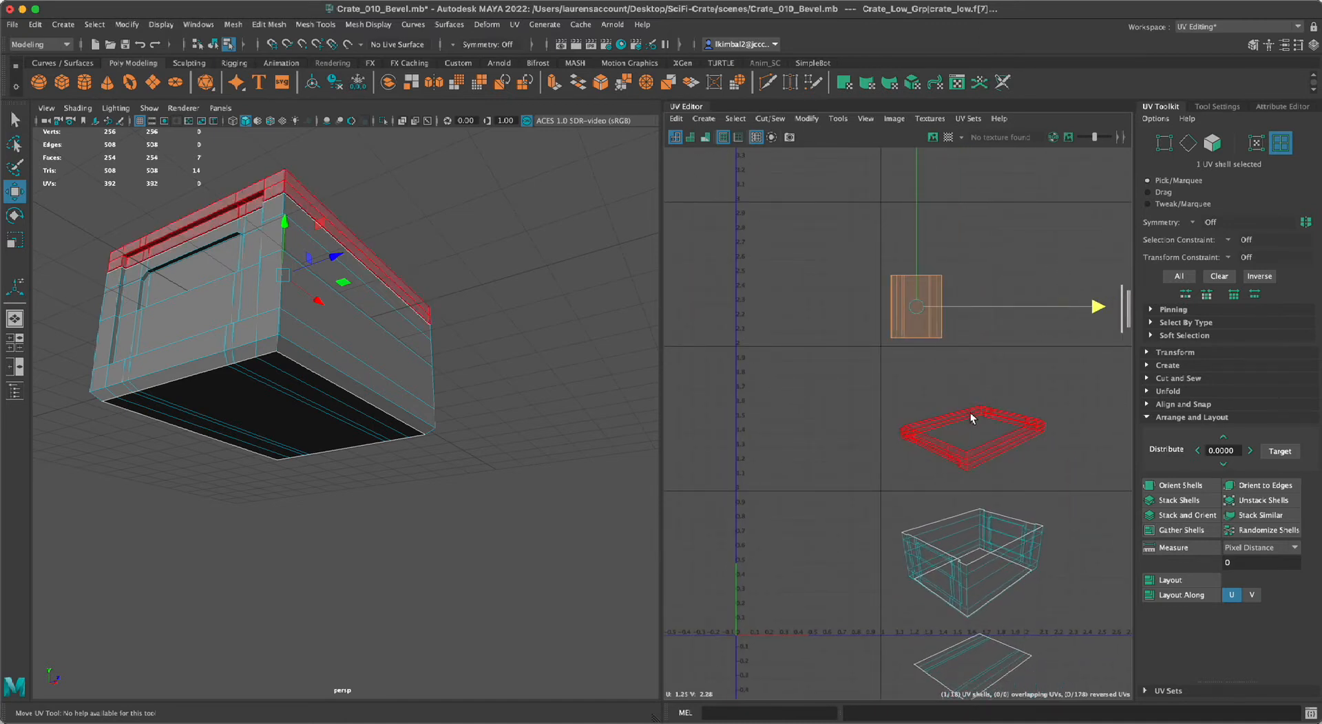
{"action": "left_click", "coordinate": [905, 391]}
Unfold the crate's underside UV shell and orient it parallel to the UV axes.
{"action": "right_click_drag", "start_coordinate": [905, 392], "coordinate": [778, 448], "text": "alt"}
{"action": "middle_click_drag", "start_coordinate": [779, 449], "coordinate": [721, 357], "text": "alt"}
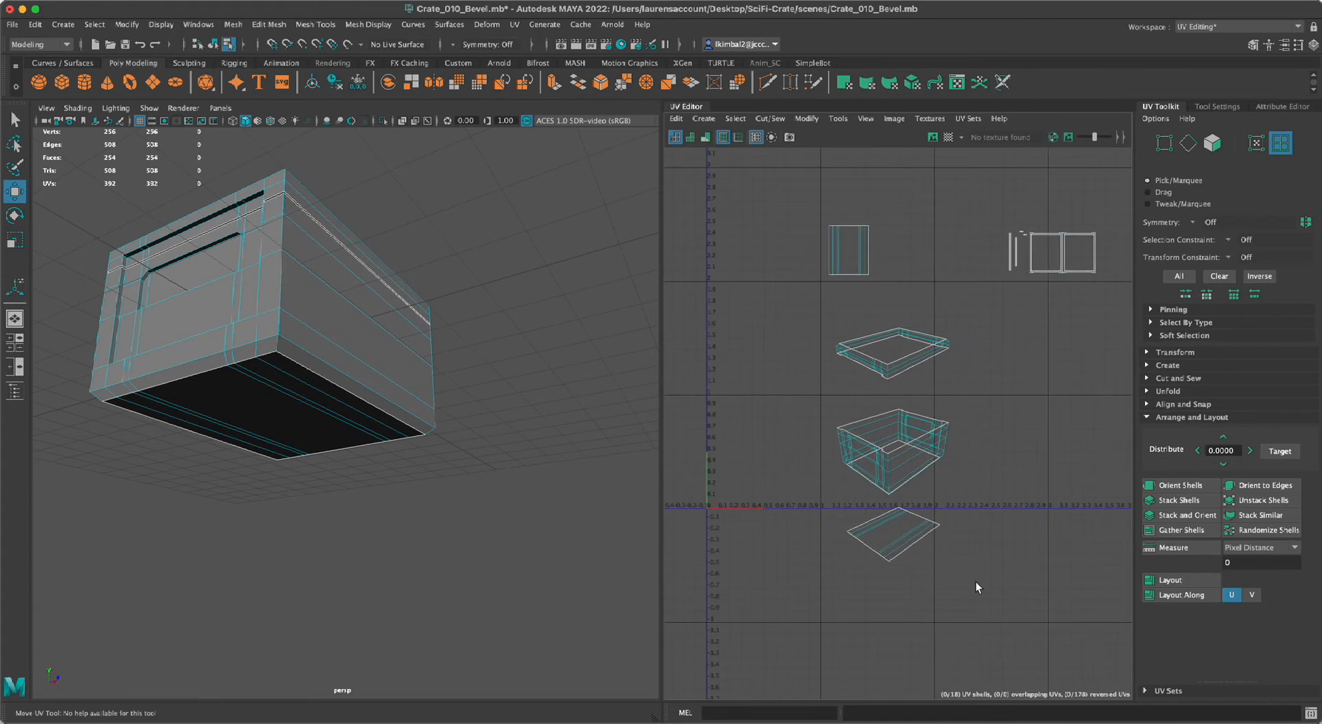
{"action": "left_click", "coordinate": [890, 525]}
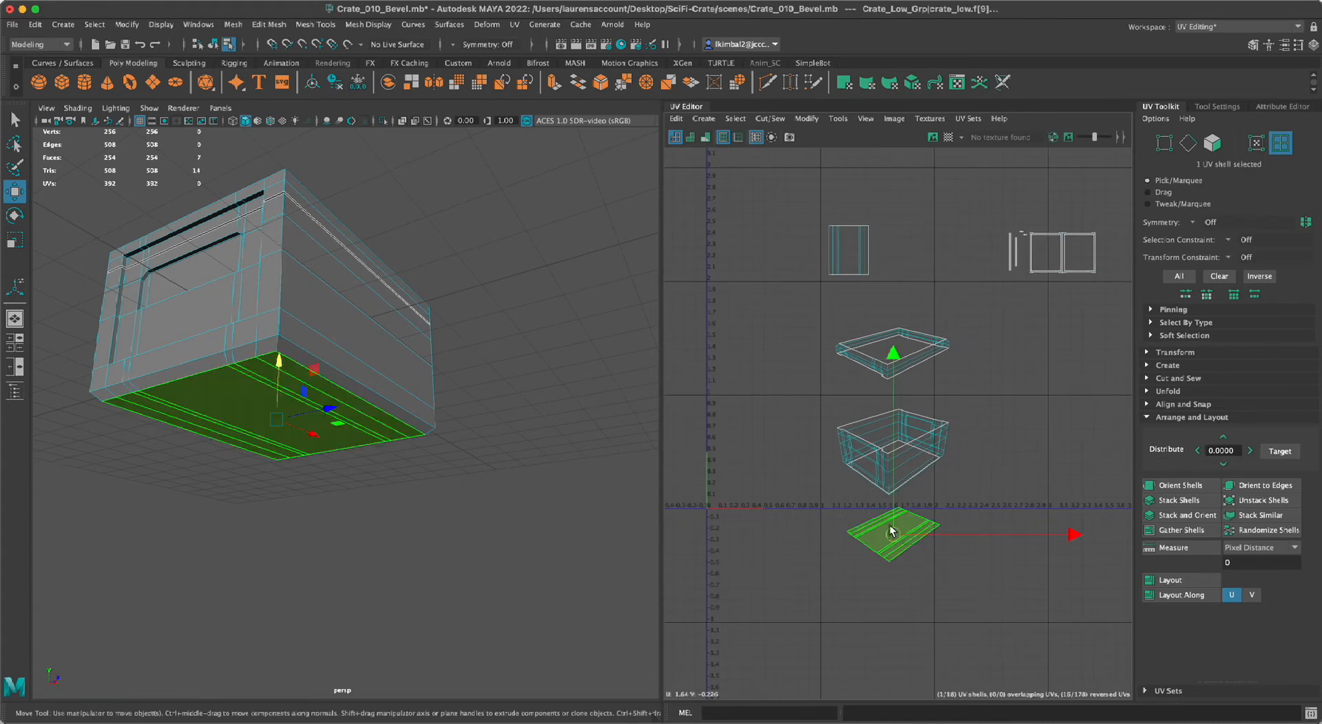
{"action": "key", "text": "ctrl+u"}
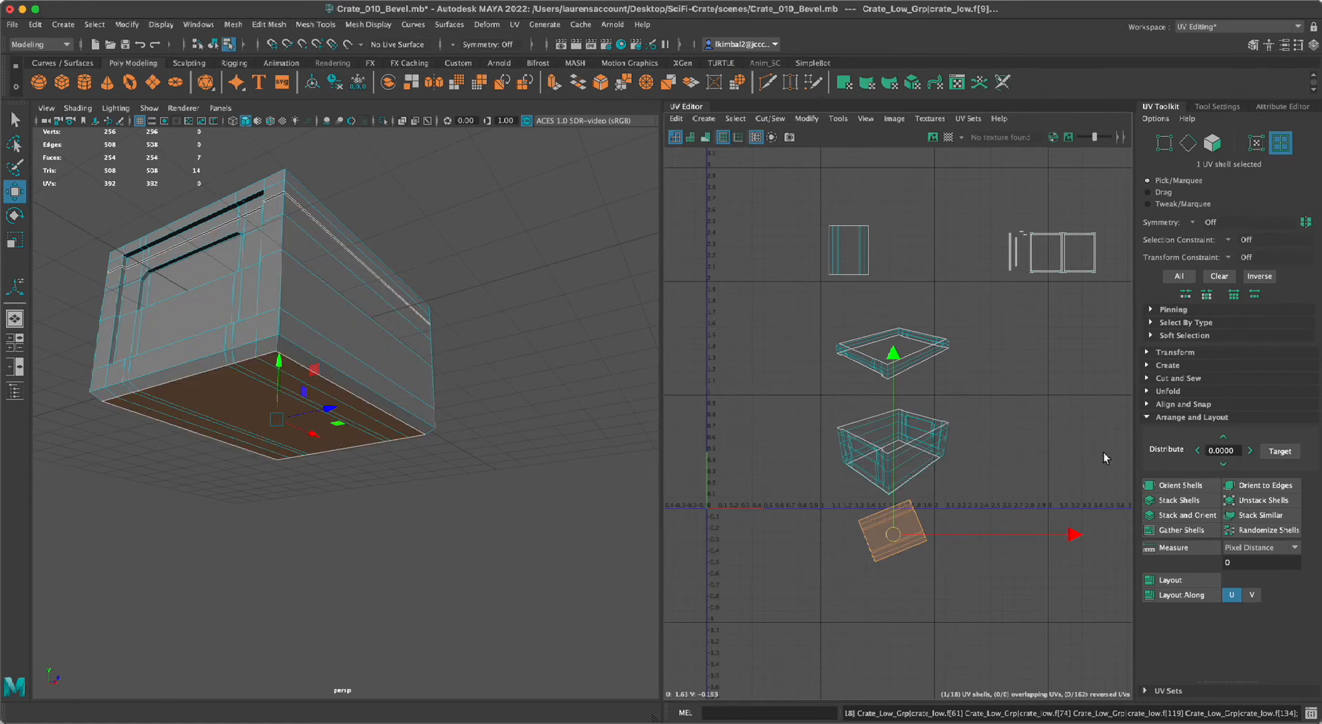
{"action": "left_click", "coordinate": [1172, 485]}
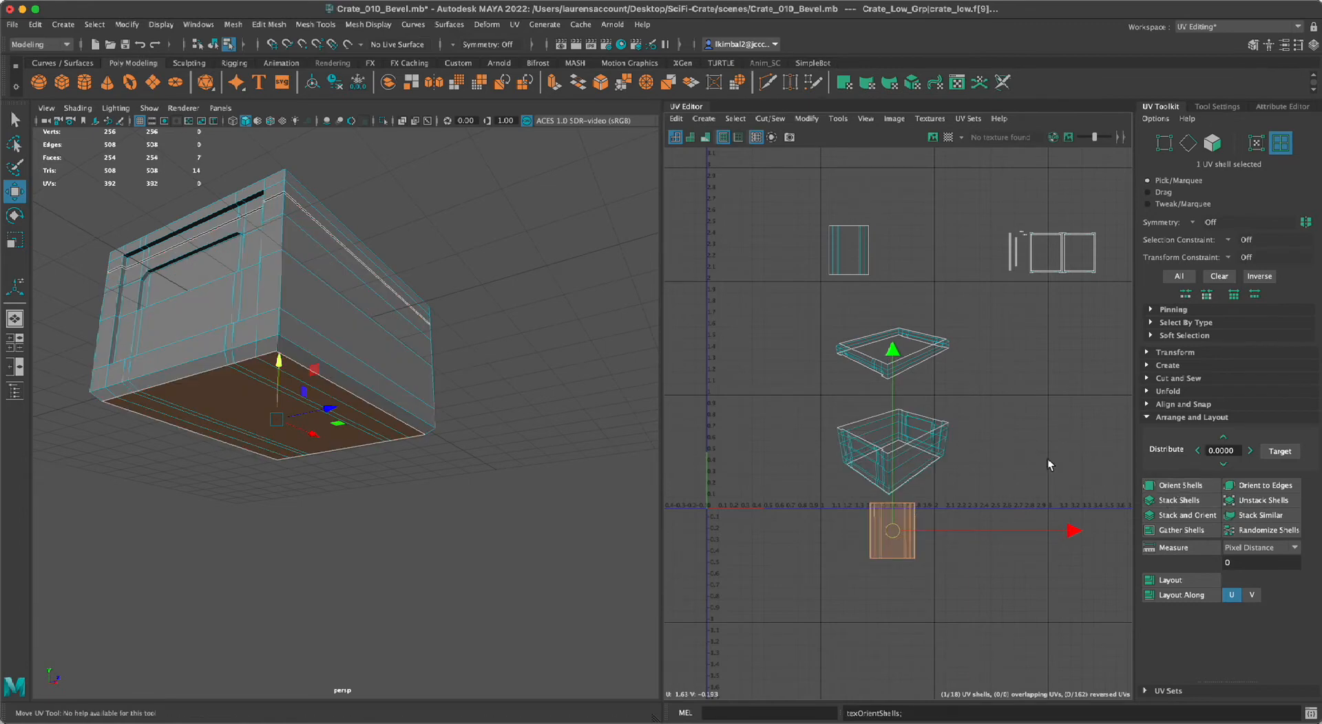
Move the underside UV shell up beside the lid-top shell, to about U 1.66, V 2.26, and deselect it.
{"action": "left_click_drag", "start_coordinate": [892, 351], "coordinate": [899, 122]}
{"action": "right_click_drag", "start_coordinate": [902, 164], "coordinate": [976, 307], "text": "alt"}
{"action": "left_click_drag", "start_coordinate": [982, 313], "coordinate": [993, 312]}
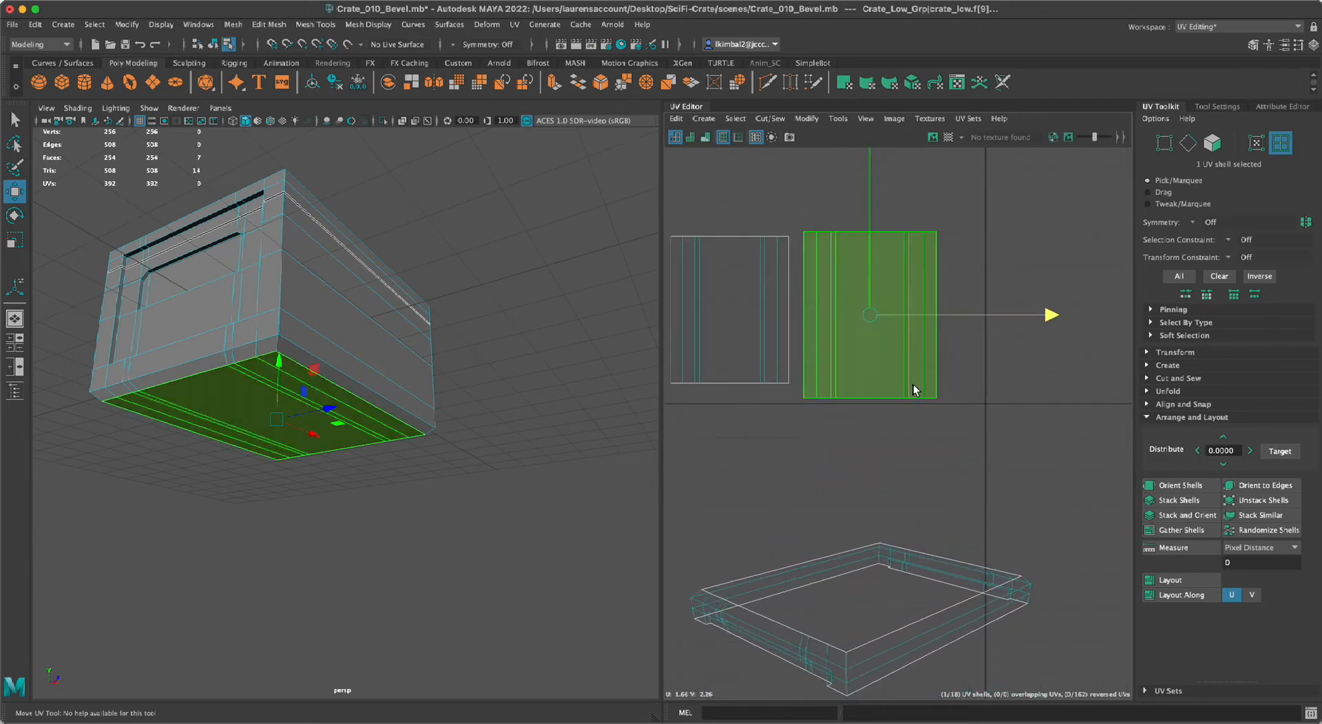
{"action": "middle_click_drag", "start_coordinate": [904, 400], "coordinate": [968, 416], "text": "alt"}
{"action": "right_click_drag", "start_coordinate": [968, 416], "coordinate": [938, 481], "text": "alt"}
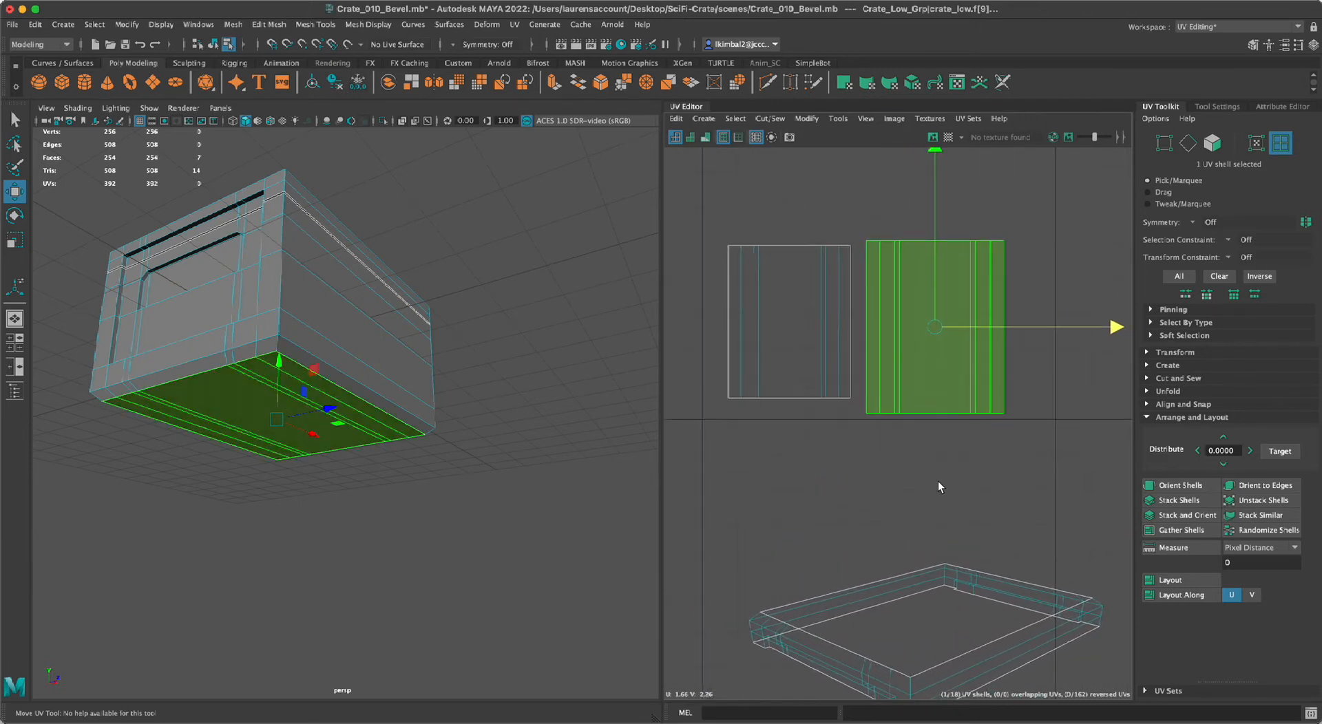
{"action": "left_click", "coordinate": [899, 467]}
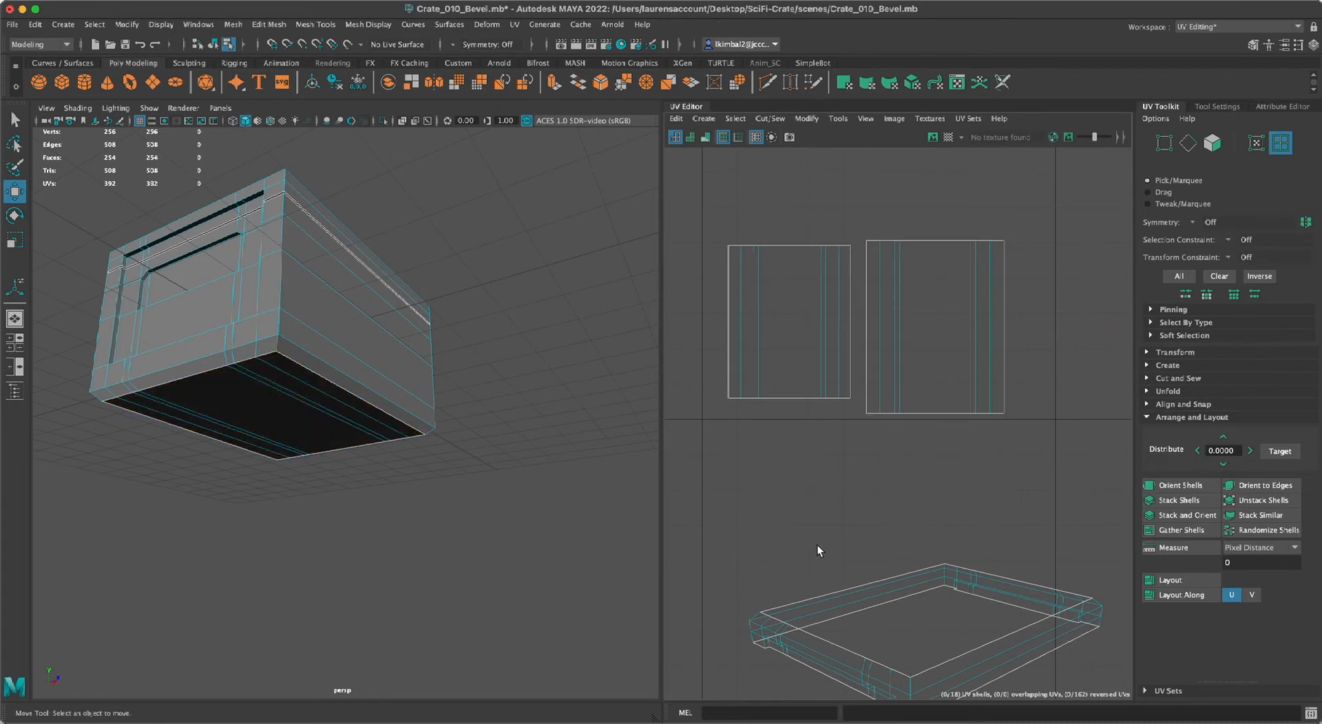
Move the underside UV shell farther from the lid-top shell to about U 1.77 and deselect it.
{"action": "right_click_drag", "start_coordinate": [1016, 516], "coordinate": [726, 431], "text": "alt"}
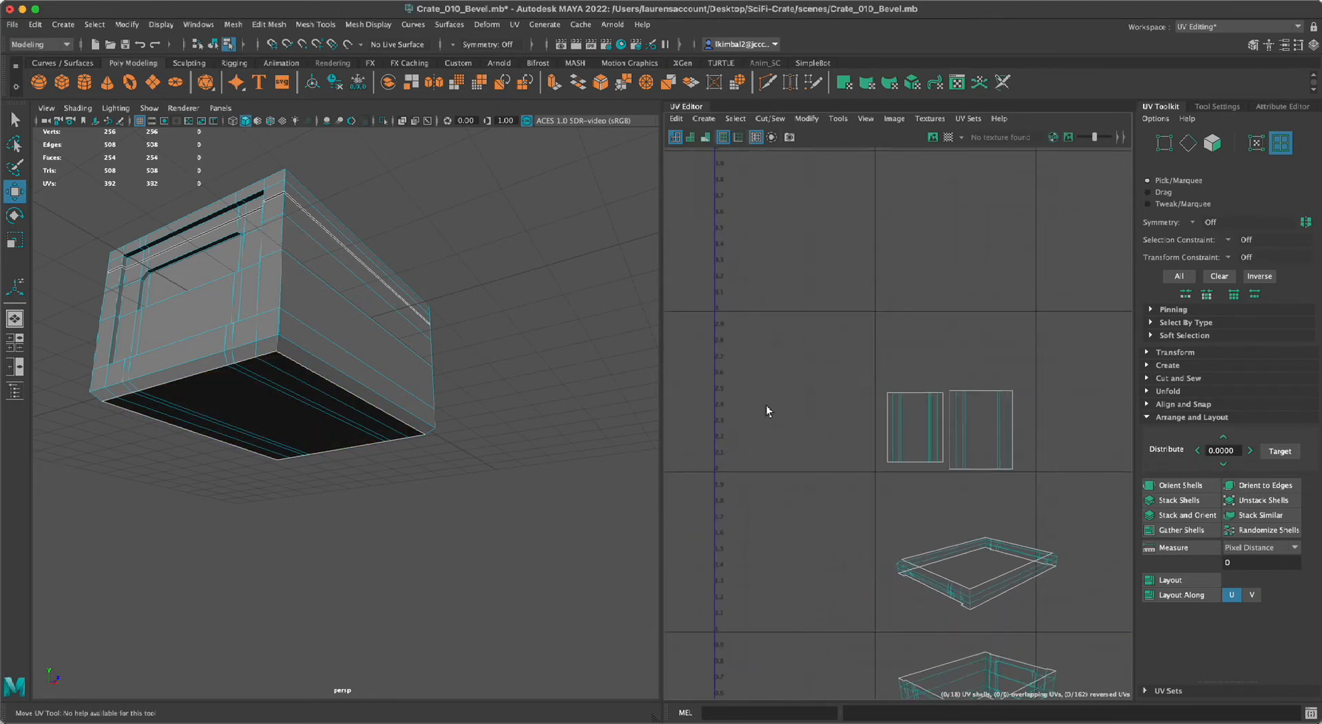
{"action": "middle_click_drag", "start_coordinate": [890, 357], "coordinate": [749, 273], "text": "alt"}
{"action": "left_click", "coordinate": [862, 345]}
{"action": "left_click_drag", "start_coordinate": [882, 340], "coordinate": [899, 345]}
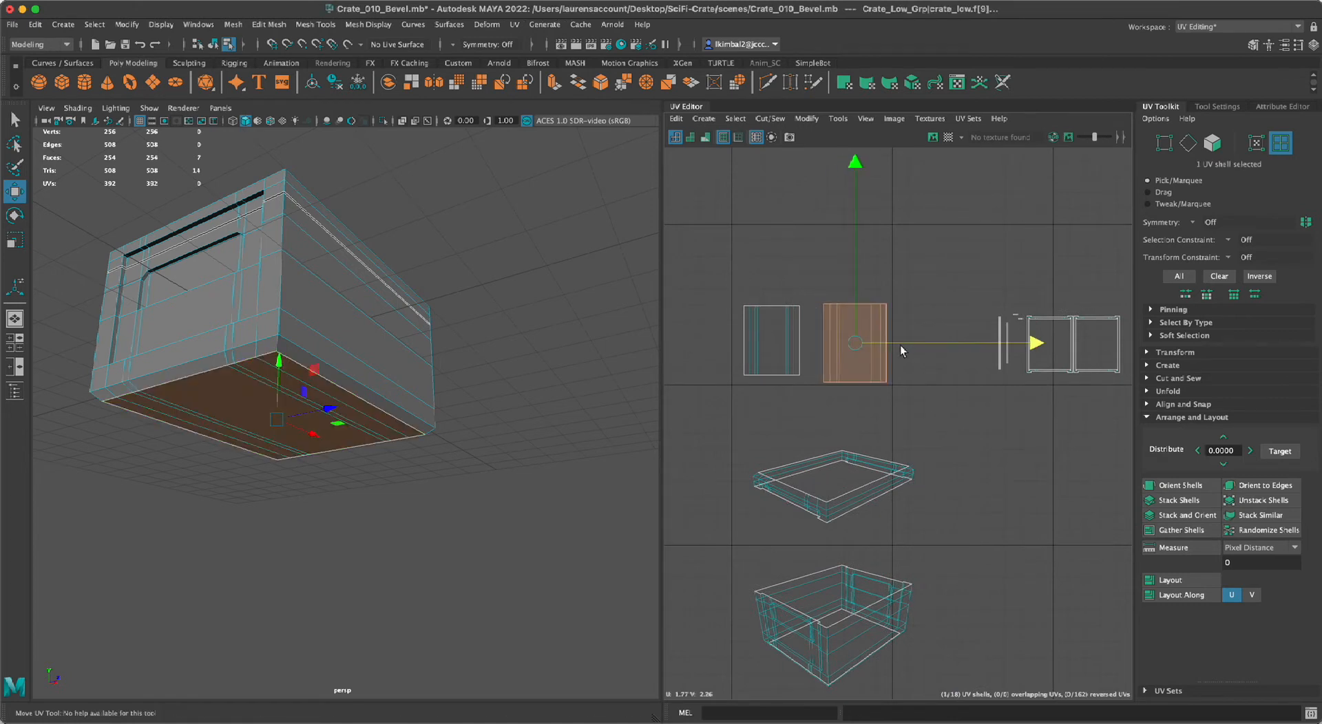
{"action": "left_click", "coordinate": [944, 262]}
Select the lid-rim UV shell, isolate its faces in the perspective view, and clear the selection.
{"action": "right_click_drag", "start_coordinate": [943, 371], "coordinate": [736, 408], "text": "alt"}
{"action": "middle_click_drag", "start_coordinate": [735, 409], "coordinate": [728, 322], "text": "alt"}
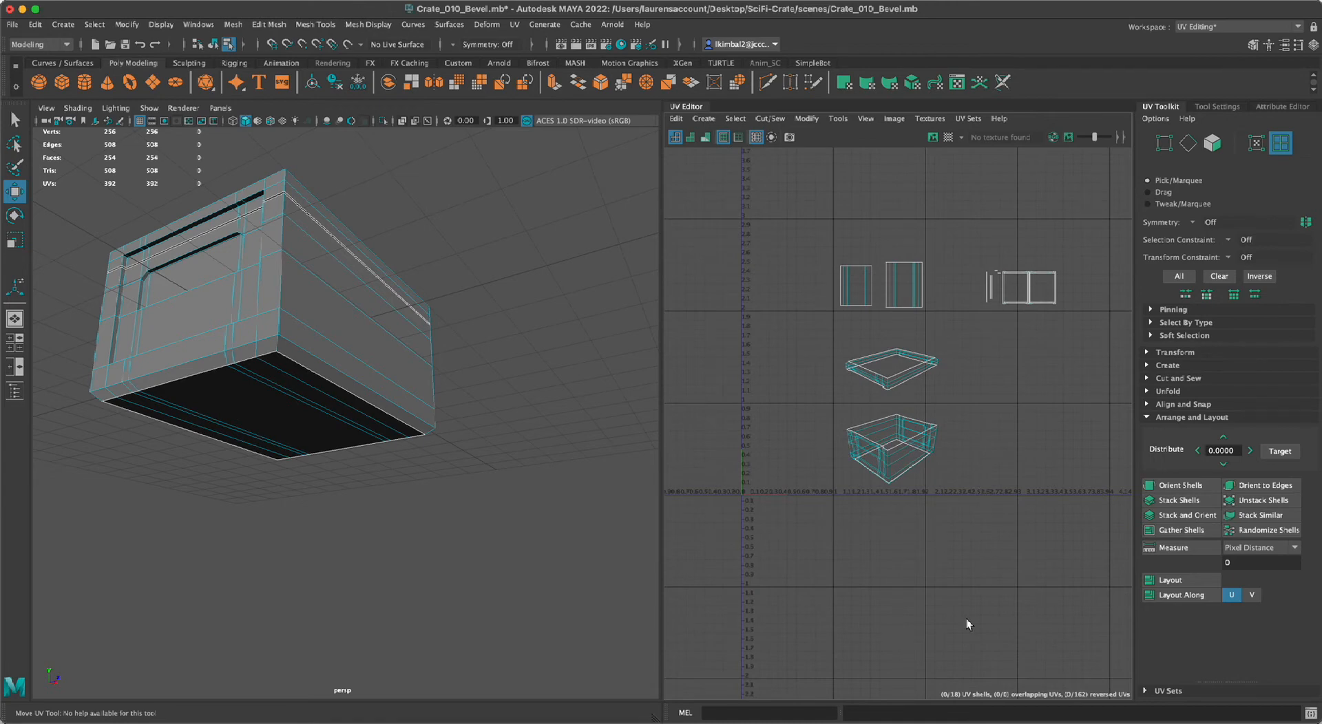
{"action": "scroll", "coordinate": [948, 360], "scroll_direction": "up", "scroll_amount": 3}
{"action": "left_click", "coordinate": [760, 384]}
{"action": "left_click_drag", "start_coordinate": [596, 423], "coordinate": [555, 553], "text": "alt"}
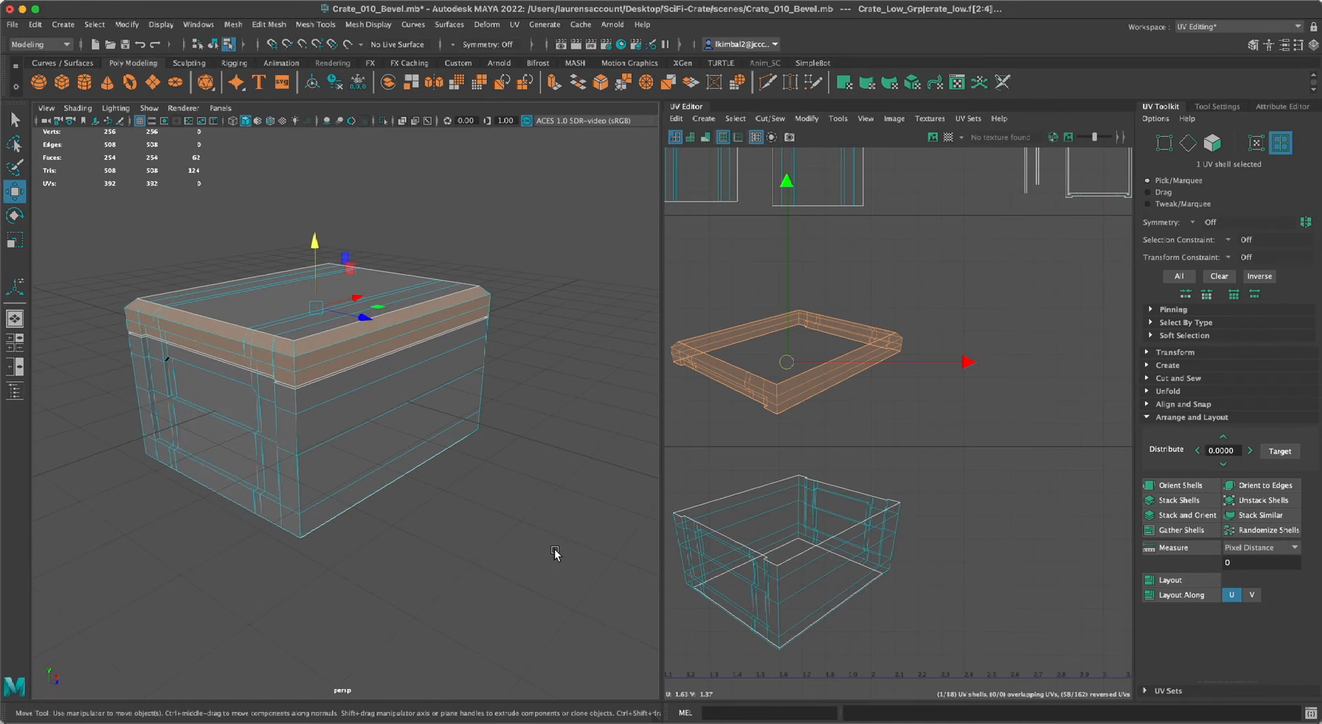
{"action": "key", "text": "ctrl+1"}
{"action": "mouse_move", "coordinate": [339, 481]}
{"action": "left_mouse_down", "text": "alt"}
{"action": "mouse_move", "coordinate": [400, 473]}
{"action": "mouse_move", "coordinate": [330, 478]}
{"action": "mouse_move", "coordinate": [366, 501]}
{"action": "mouse_move", "coordinate": [351, 500]}
{"action": "left_mouse_up", "text": "alt"}
{"action": "left_click", "coordinate": [330, 516]}
{"action": "right_click_drag", "start_coordinate": [351, 501], "coordinate": [401, 561], "text": "alt"}
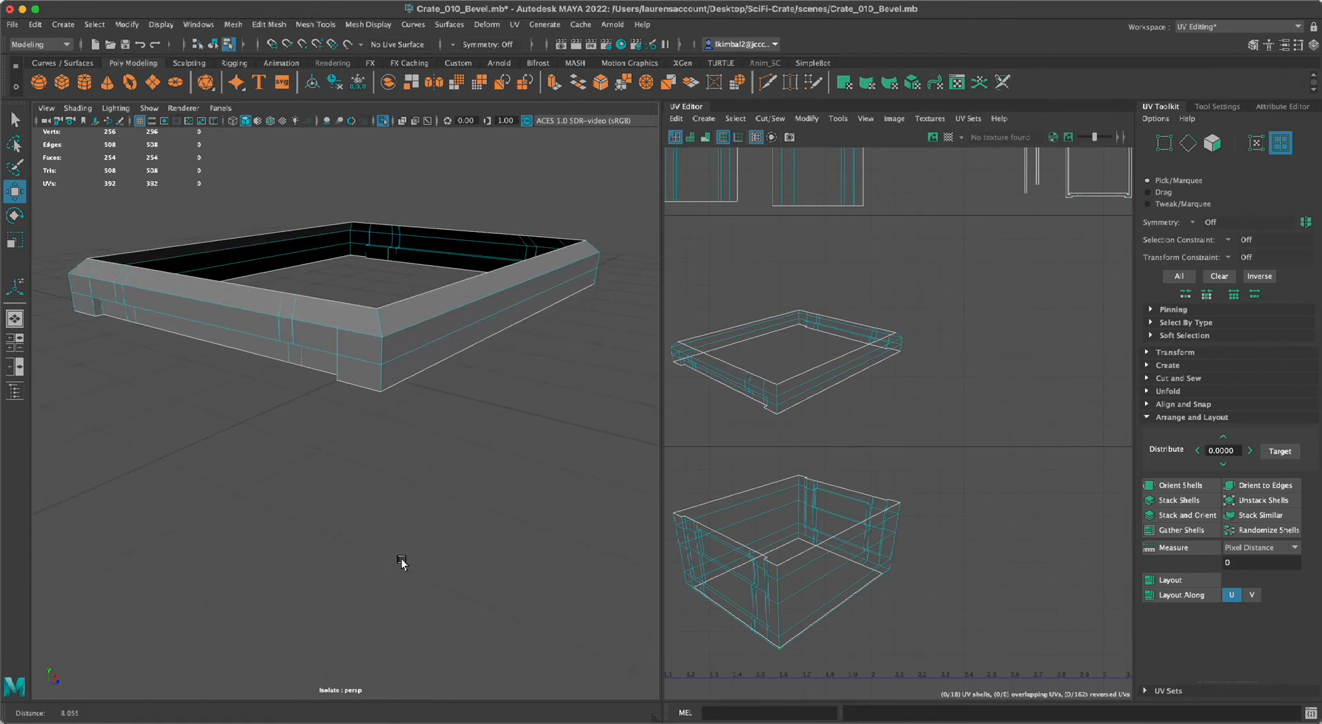
Examine the isolated lid rim's corners and edges alongside the layout of its UV shell.
{"action": "left_click_drag", "start_coordinate": [401, 560], "coordinate": [369, 581], "text": "alt"}
{"action": "right_click_drag", "start_coordinate": [369, 581], "coordinate": [360, 580], "text": "alt"}
{"action": "left_click_drag", "start_coordinate": [360, 579], "coordinate": [342, 560], "text": "alt"}
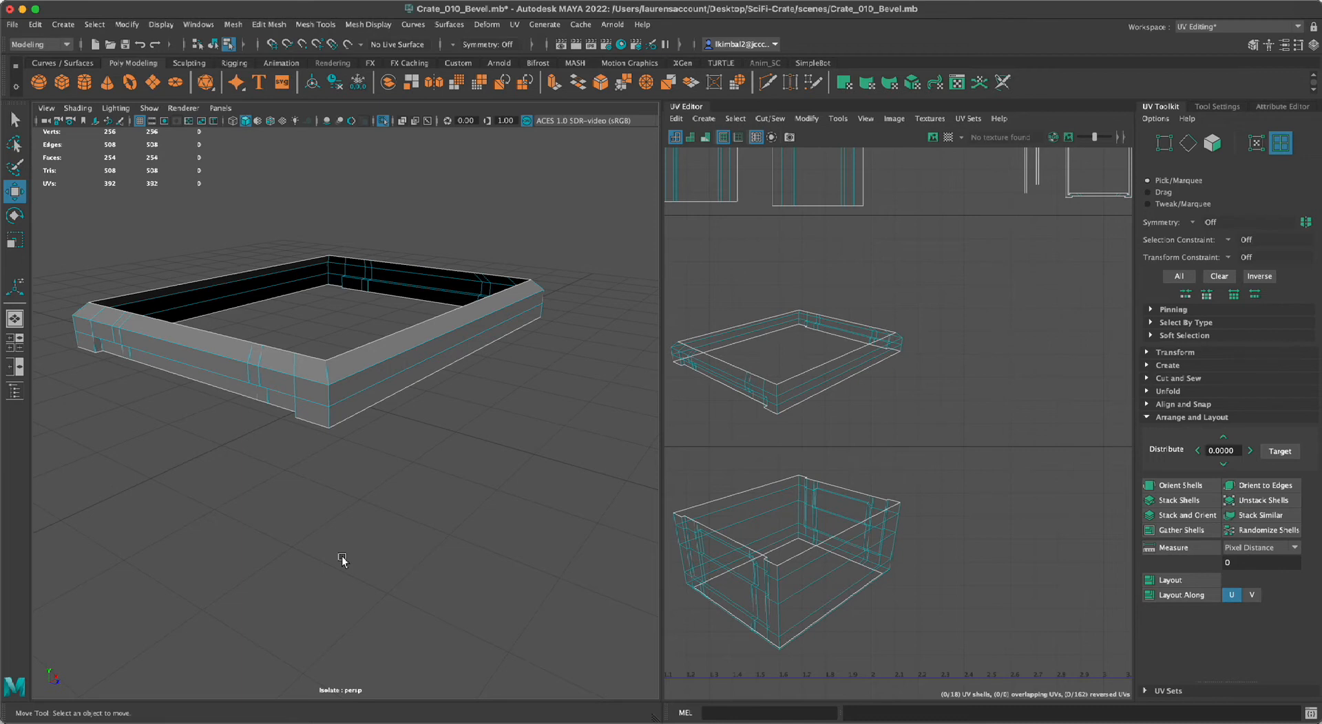
{"action": "left_click_drag", "start_coordinate": [330, 581], "coordinate": [408, 508], "text": "alt"}
{"action": "right_click_drag", "start_coordinate": [408, 508], "coordinate": [472, 593], "text": "alt"}
{"action": "right_click_drag", "start_coordinate": [554, 502], "coordinate": [489, 511], "text": "alt"}
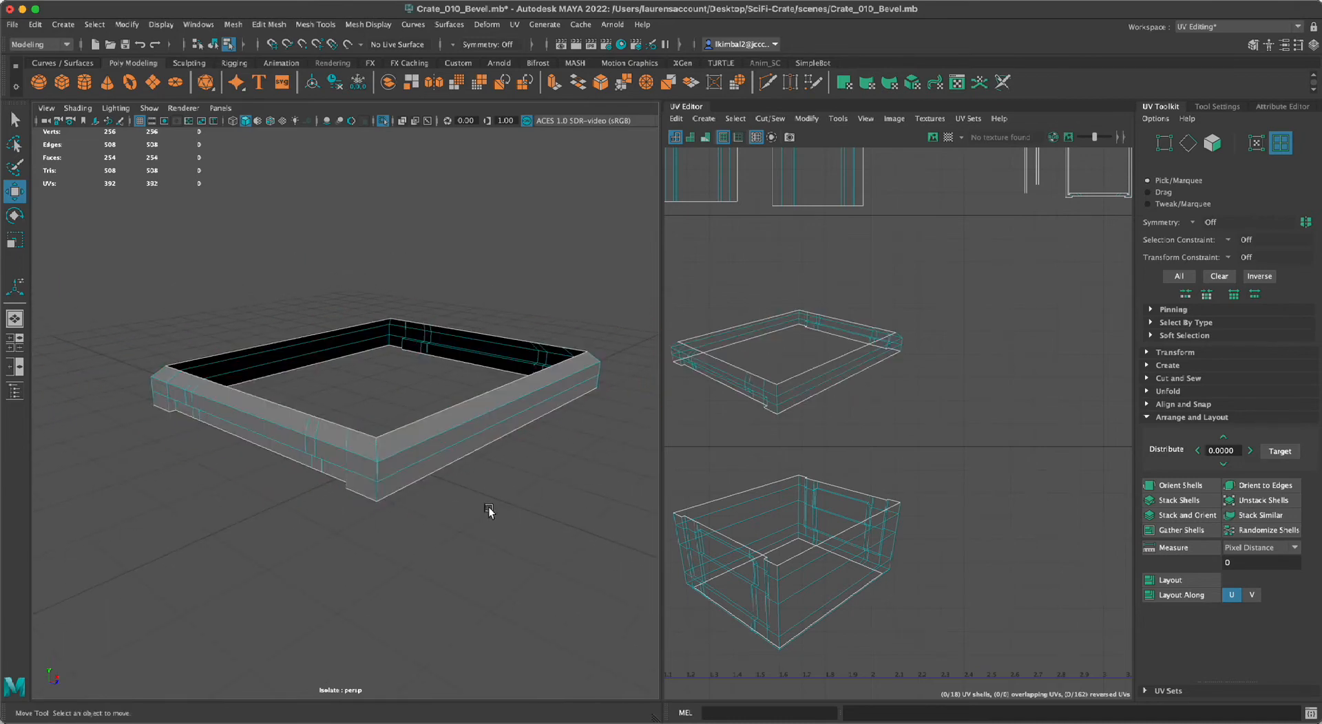
{"action": "left_click_drag", "start_coordinate": [490, 510], "coordinate": [472, 510], "text": "alt"}
{"action": "mouse_move", "coordinate": [360, 605]}
{"action": "left_mouse_down", "text": "alt"}
{"action": "mouse_move", "coordinate": [360, 584]}
{"action": "mouse_move", "coordinate": [360, 606]}
{"action": "left_mouse_up", "text": "alt"}
{"action": "right_click_drag", "start_coordinate": [492, 555], "coordinate": [570, 580], "text": "alt"}
{"action": "right_click_drag", "start_coordinate": [911, 516], "coordinate": [832, 436], "text": "alt"}
{"action": "middle_click_drag", "start_coordinate": [831, 436], "coordinate": [854, 480], "text": "alt"}
{"action": "right_click_drag", "start_coordinate": [854, 480], "coordinate": [864, 538], "text": "alt"}
{"action": "middle_click_drag", "start_coordinate": [863, 538], "coordinate": [914, 498], "text": "alt"}
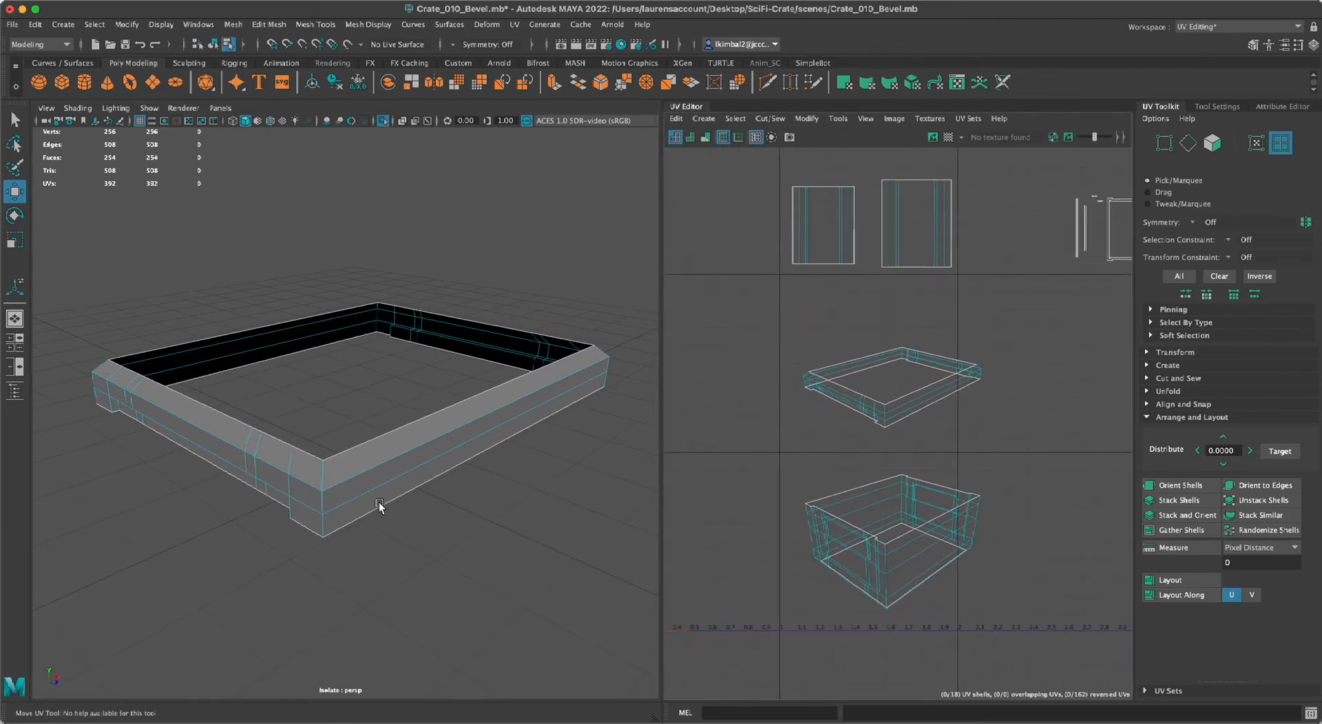
Cut the UVs along the three edges running down the lid rim's corner at the lowest-V point of its shell.
{"action": "left_click_drag", "start_coordinate": [436, 455], "coordinate": [439, 440], "text": "alt"}
{"action": "right_click_drag", "start_coordinate": [439, 440], "coordinate": [464, 469], "text": "alt"}
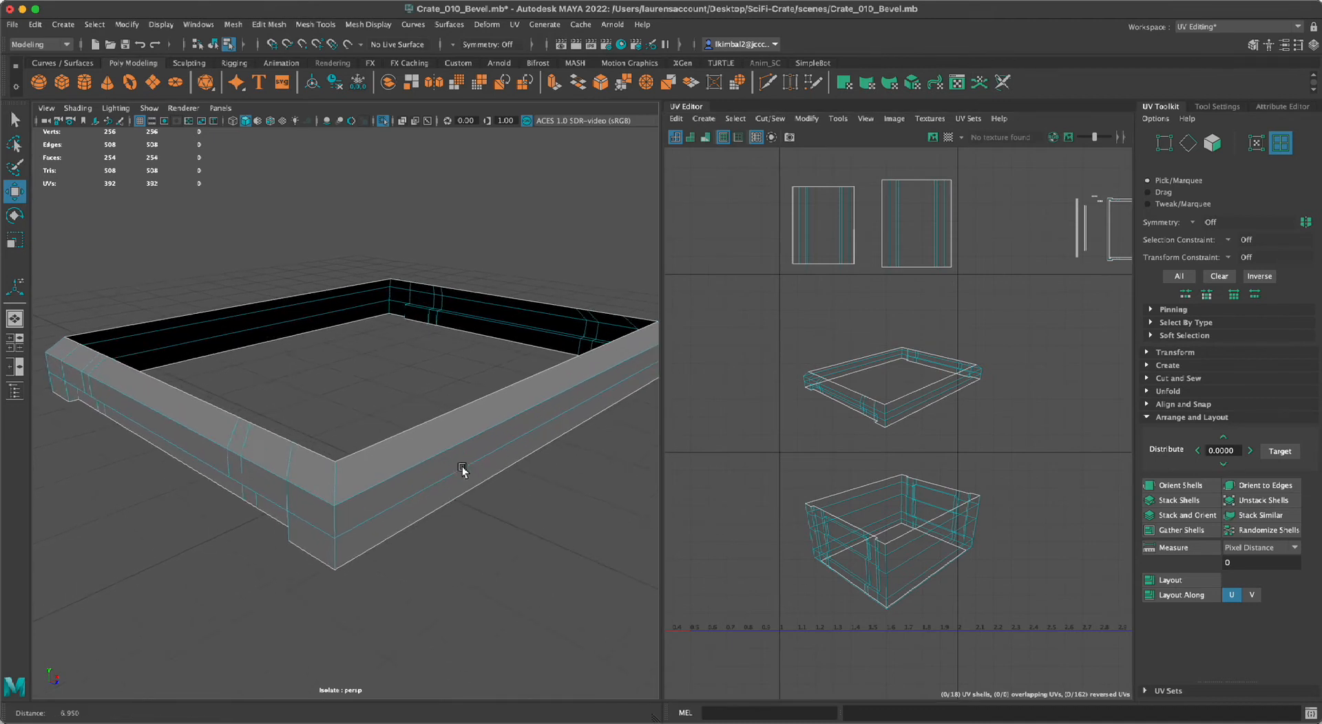
{"action": "right_click_drag", "start_coordinate": [359, 361], "coordinate": [361, 322]}
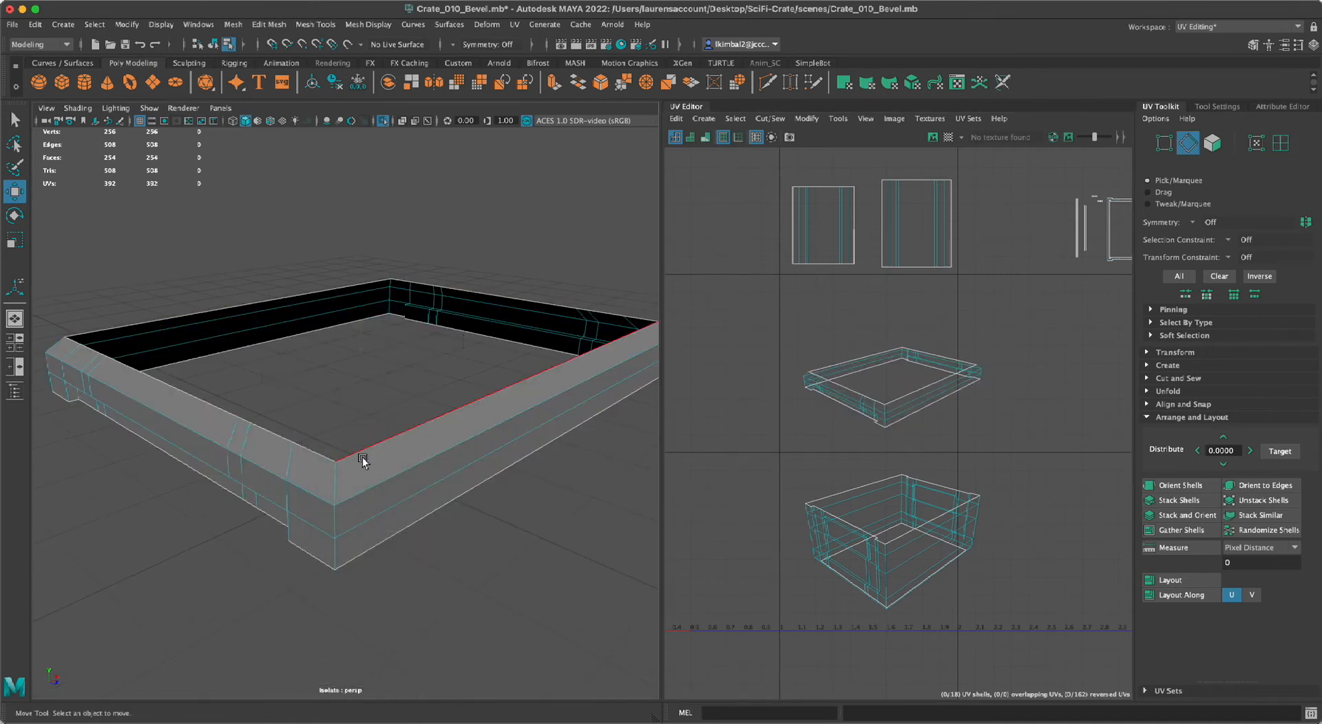
{"action": "double_click", "coordinate": [337, 482]}
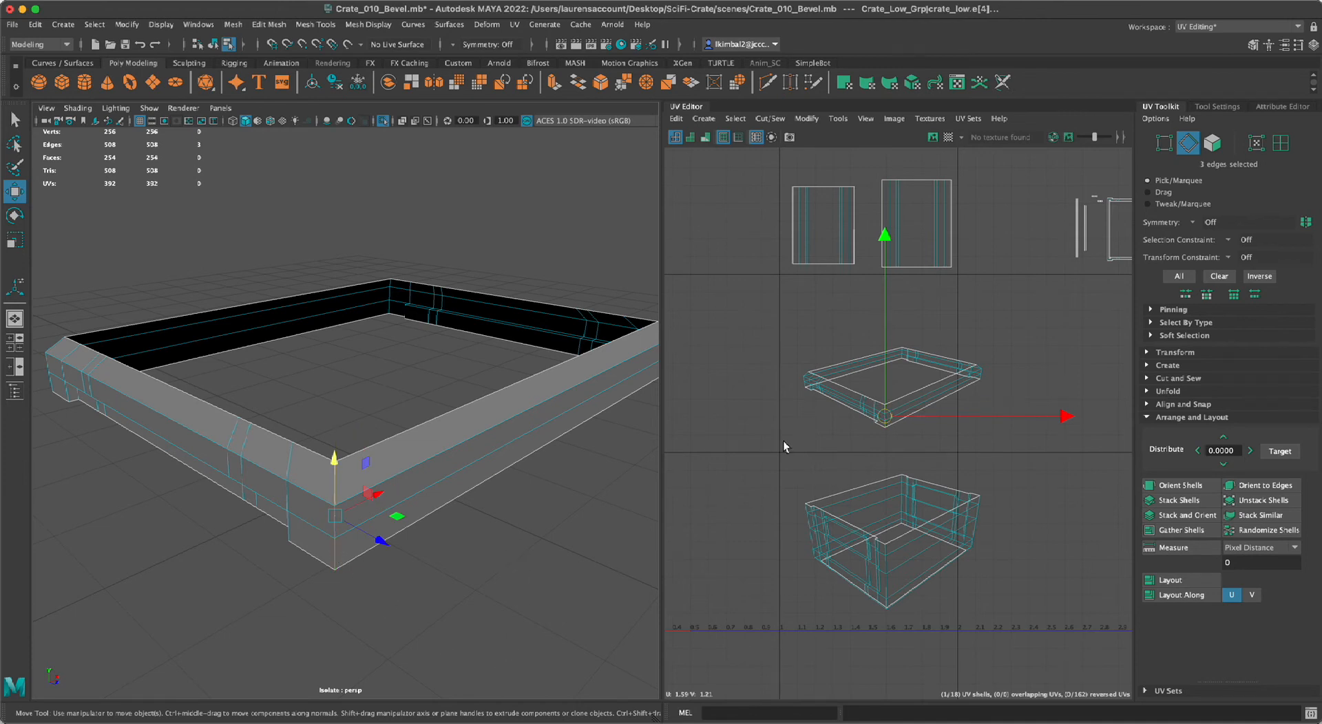
{"action": "right_click_drag", "start_coordinate": [790, 443], "coordinate": [704, 448], "text": "alt"}
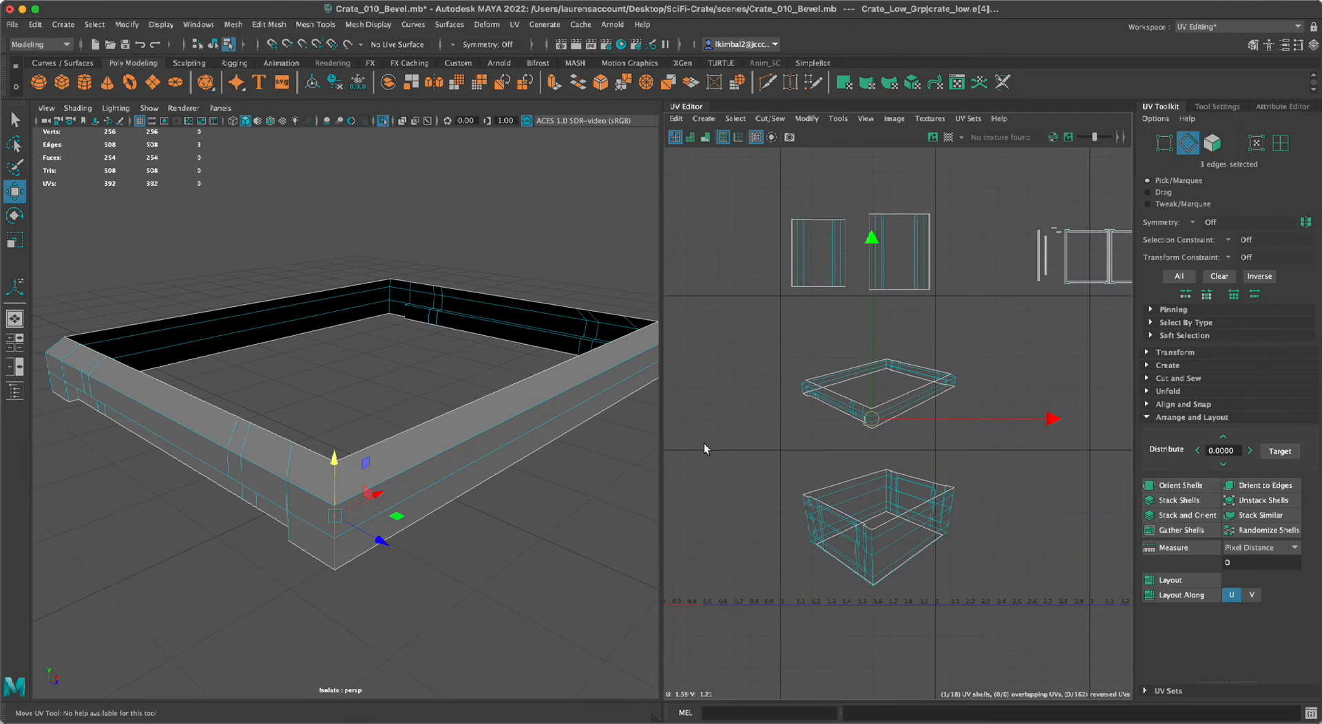
Cut the UVs along the three edges running down the lid rim's corner at the low-U end of its shell.
{"action": "left_click_drag", "start_coordinate": [613, 620], "coordinate": [436, 549], "text": "alt"}
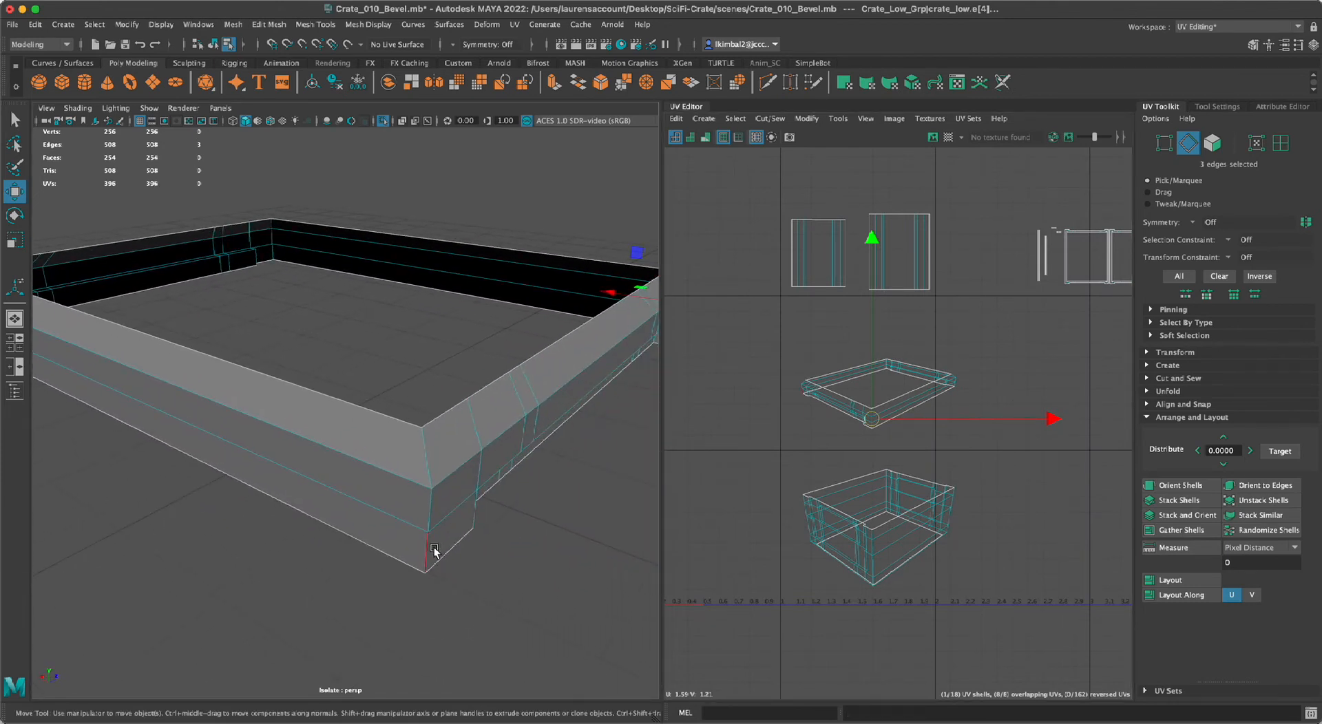
{"action": "left_click", "coordinate": [427, 452]}
{"action": "left_click", "coordinate": [426, 555], "text": "shift"}
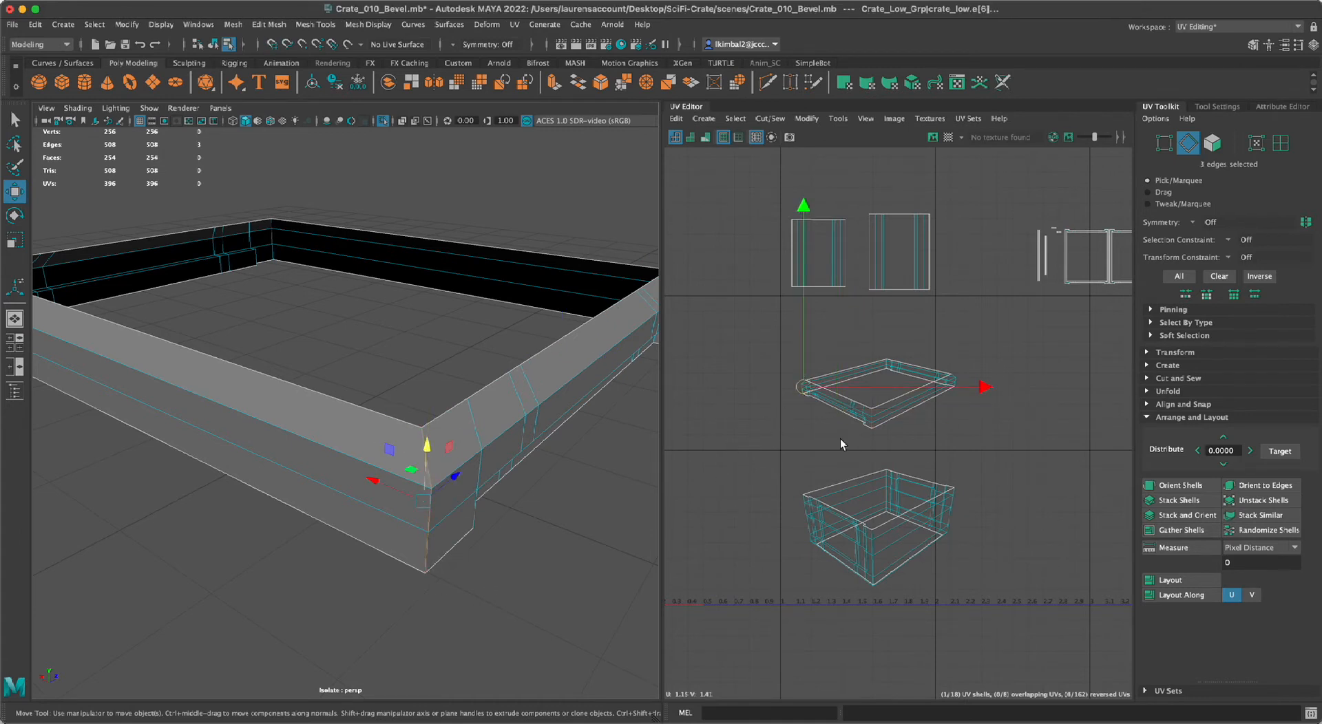
{"action": "right_click_drag", "start_coordinate": [482, 597], "coordinate": [528, 636], "text": "alt"}
{"action": "middle_click_drag", "start_coordinate": [565, 612], "coordinate": [466, 584], "text": "alt"}
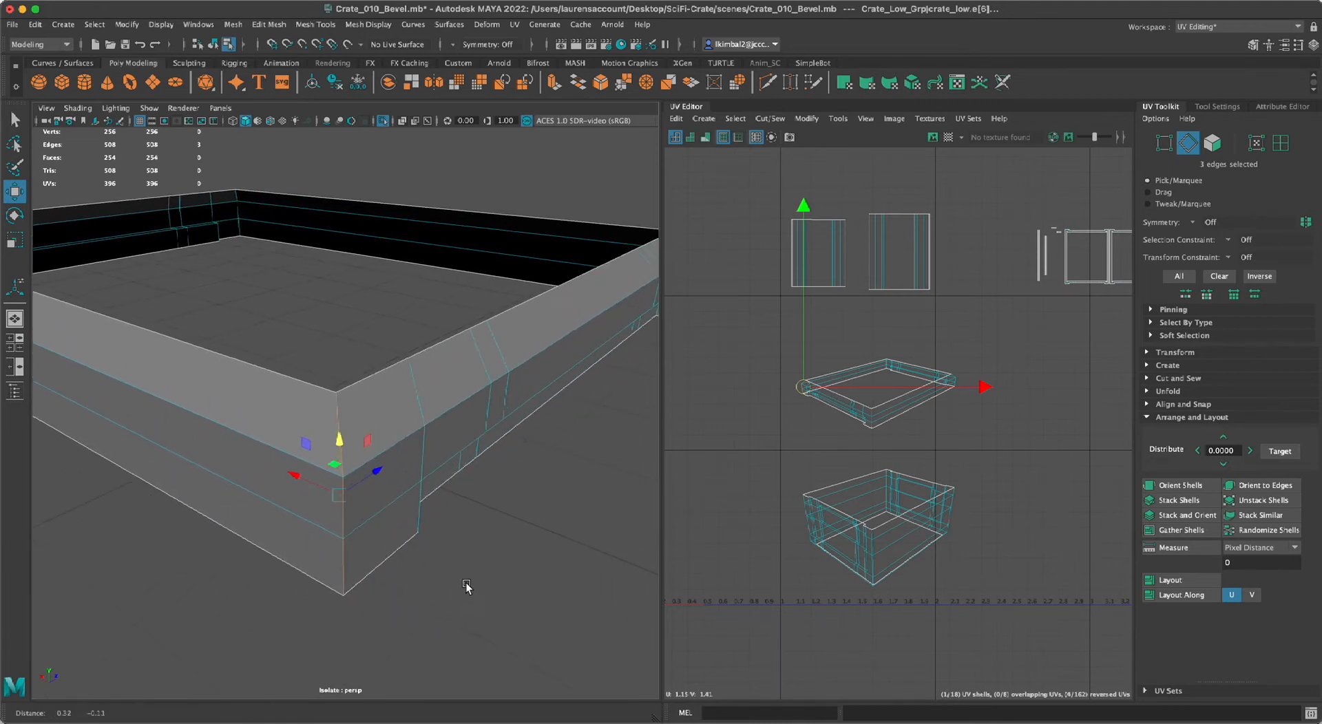
{"action": "right_click_drag", "start_coordinate": [840, 453], "coordinate": [923, 464], "text": "alt"}
{"action": "key", "text": "shift+x"}
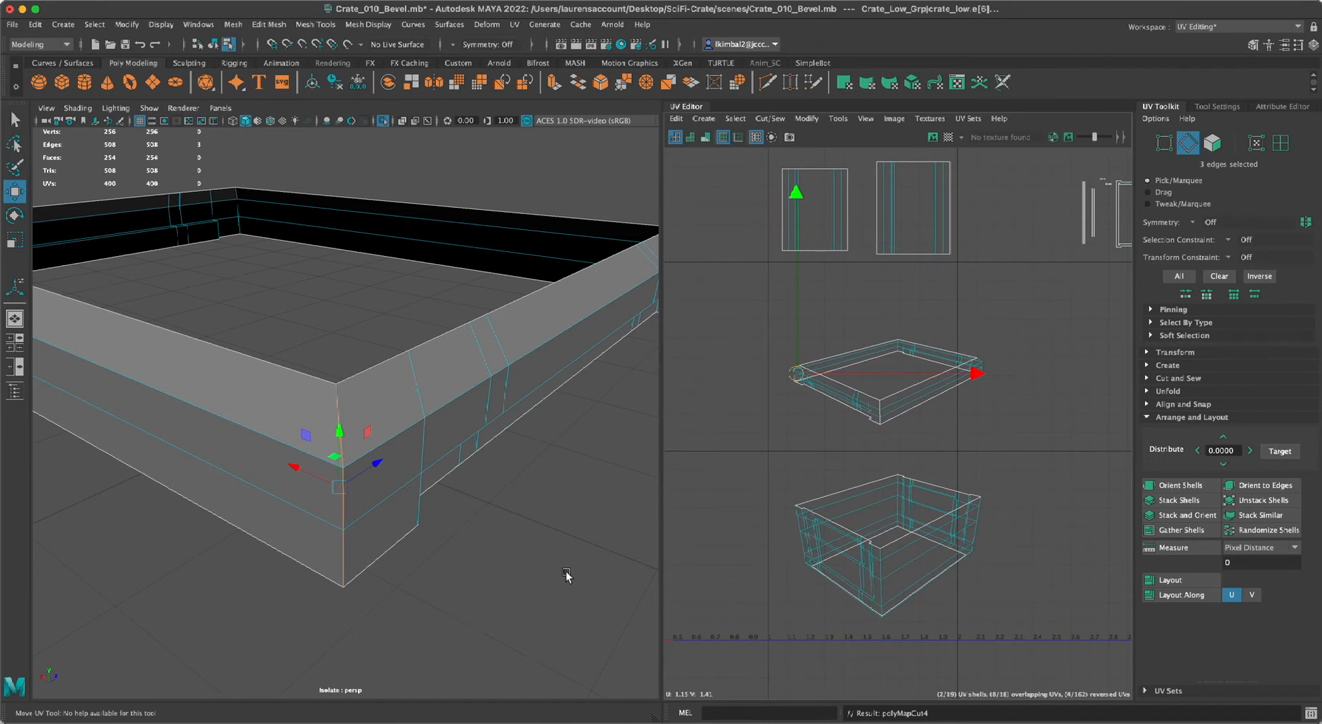
Cut the UVs along the three edges running down the lid rim's corner at the high-U end of its shell.
{"action": "right_click_drag", "start_coordinate": [566, 577], "coordinate": [280, 519], "text": "alt"}
{"action": "left_click_drag", "start_coordinate": [280, 519], "coordinate": [378, 519], "text": "alt"}
{"action": "right_click_drag", "start_coordinate": [378, 519], "coordinate": [444, 559], "text": "alt"}
{"action": "middle_click_drag", "start_coordinate": [444, 559], "coordinate": [479, 469], "text": "alt"}
{"action": "right_click_drag", "start_coordinate": [478, 469], "coordinate": [530, 527], "text": "alt"}
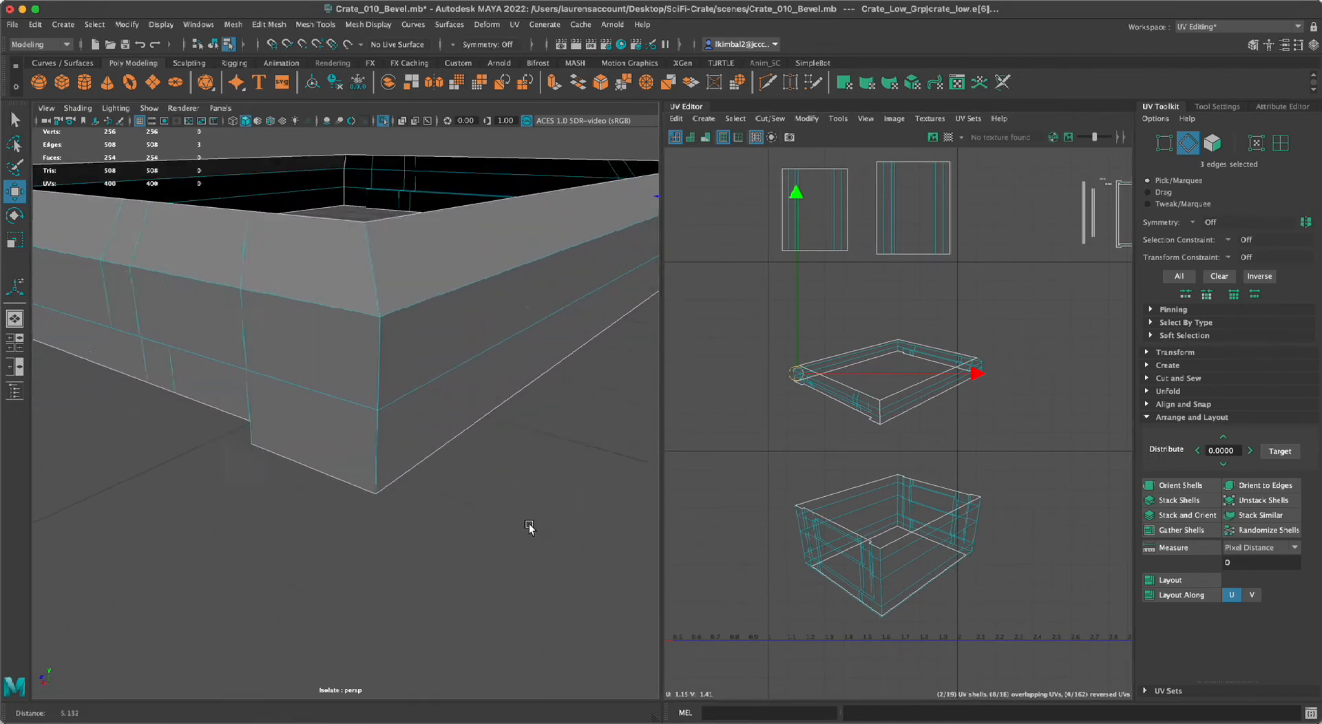
{"action": "left_click_drag", "start_coordinate": [530, 528], "coordinate": [534, 502], "text": "alt"}
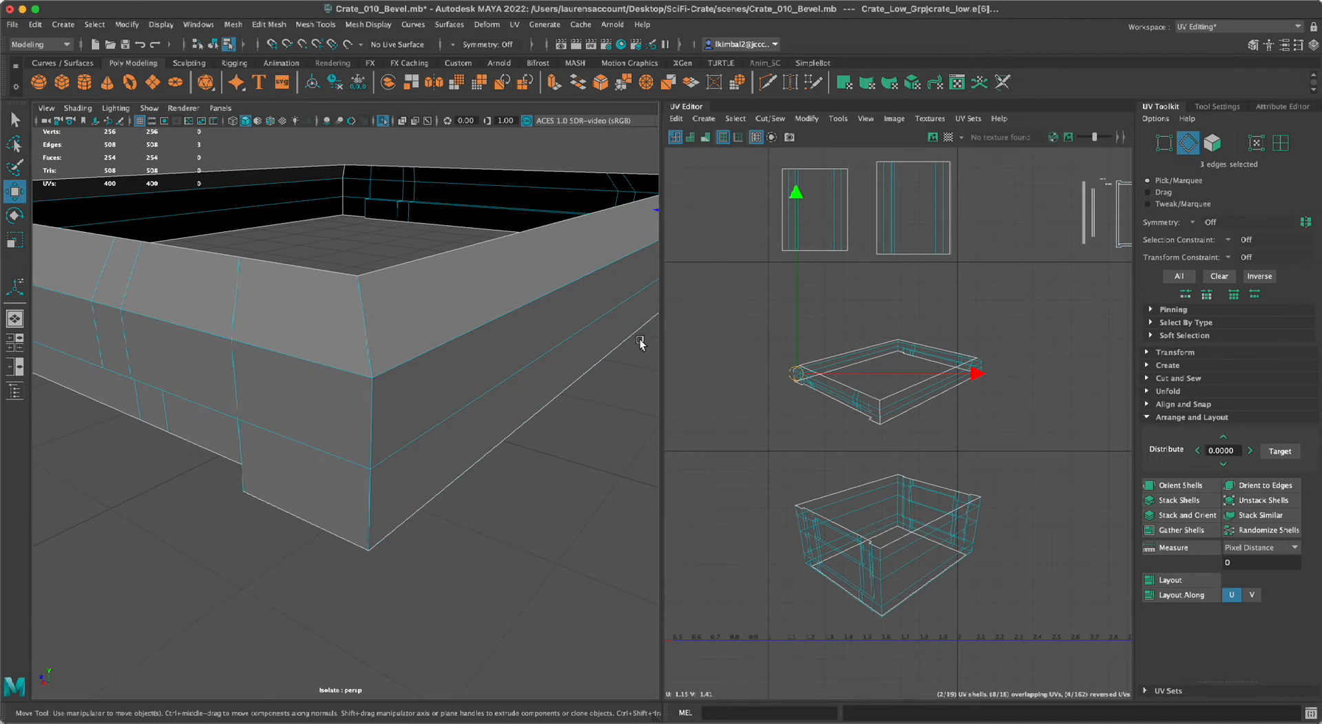
{"action": "left_click", "coordinate": [370, 492]}
{"action": "double_click", "coordinate": [371, 503]}
{"action": "scroll", "coordinate": [999, 446], "scroll_direction": "down", "scroll_amount": 1}
{"action": "right_click_drag", "start_coordinate": [984, 442], "coordinate": [991, 445], "text": "alt"}
{"action": "key", "text": "shift+x"}
Cut the UVs along the three edges running down the lid rim's remaining uncut corner.
{"action": "left_click_drag", "start_coordinate": [491, 571], "coordinate": [406, 563], "text": "alt"}
{"action": "right_click_drag", "start_coordinate": [406, 563], "coordinate": [351, 564], "text": "alt"}
{"action": "left_click_drag", "start_coordinate": [350, 565], "coordinate": [372, 507], "text": "alt"}
{"action": "left_click", "coordinate": [276, 441]}
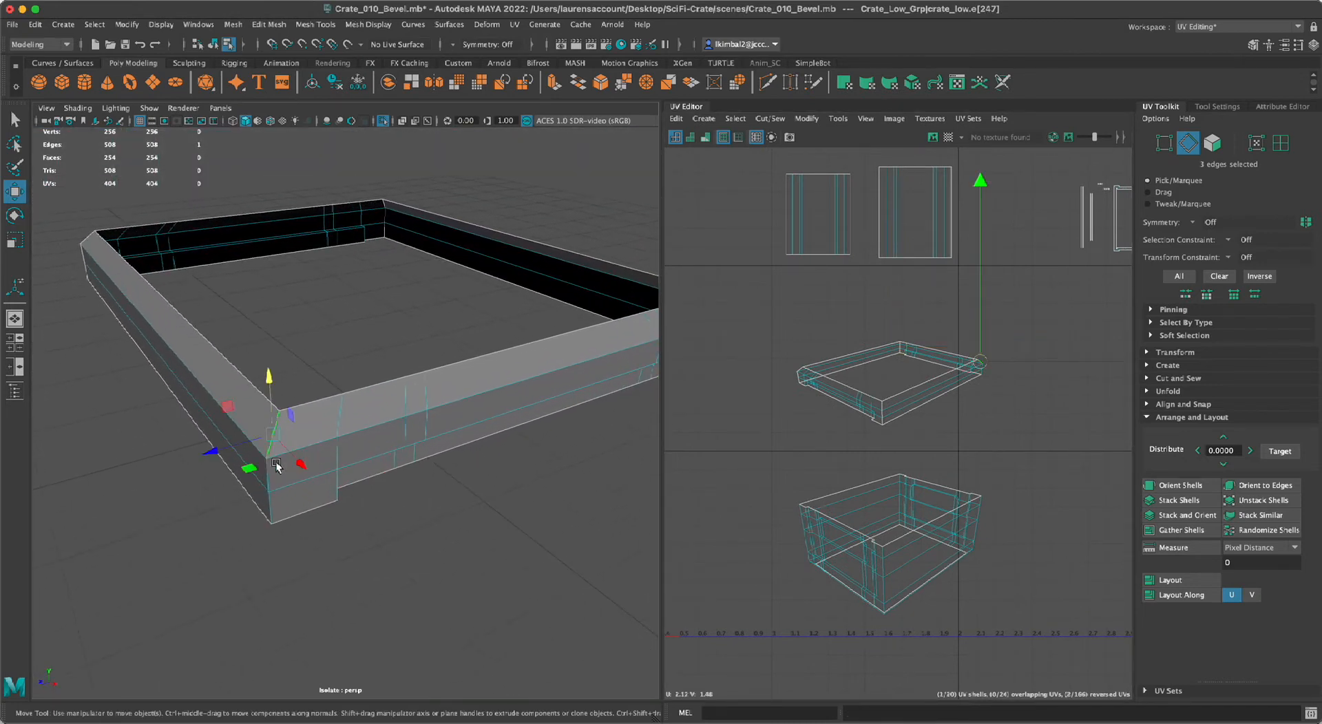
{"action": "double_click", "coordinate": [267, 508]}
{"action": "scroll", "coordinate": [947, 457], "scroll_direction": "down", "scroll_amount": 1}
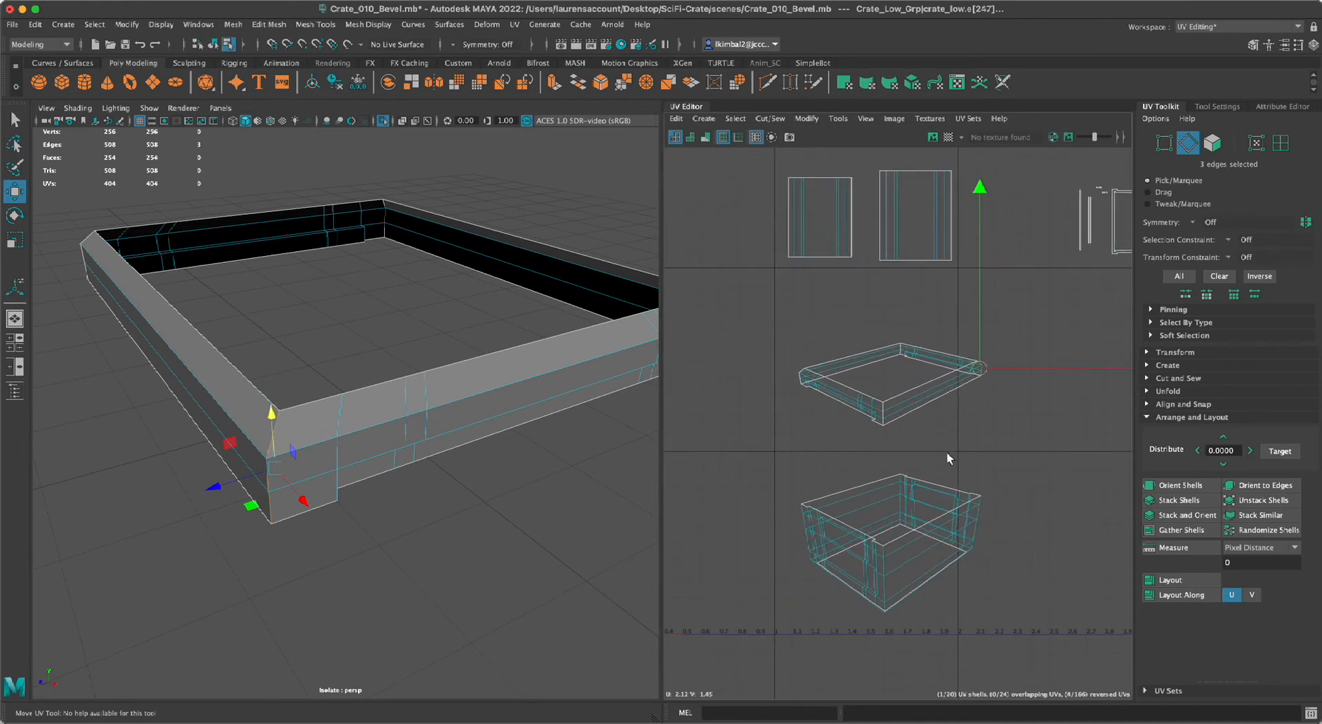
{"action": "key", "text": "shift+x"}
{"action": "scroll", "coordinate": [386, 606], "scroll_direction": "down", "scroll_amount": 5}
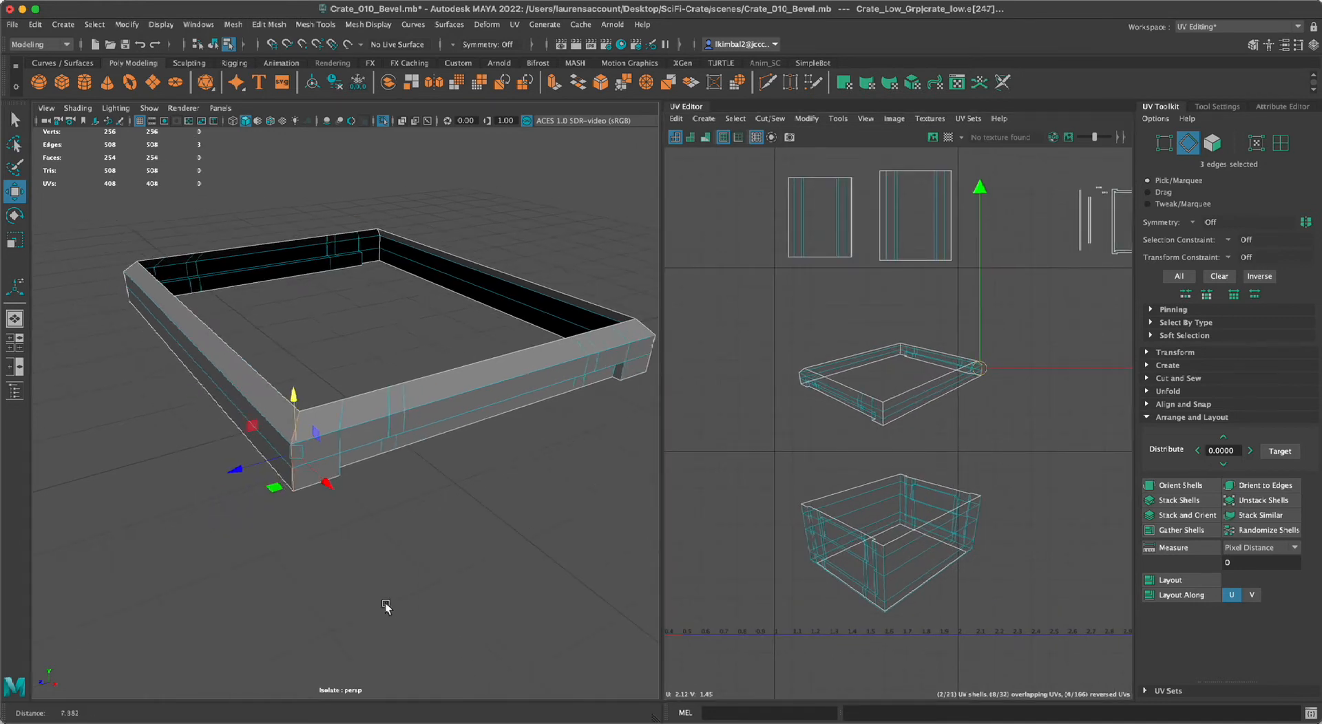
Collapse the UV Editor to enlarge the viewport and examine the recessed strip on the lid rim's underside.
{"action": "left_click", "coordinate": [388, 552]}
{"action": "left_click_drag", "start_coordinate": [435, 492], "coordinate": [363, 501], "text": "alt"}
{"action": "scroll", "coordinate": [364, 501], "scroll_direction": "up", "scroll_amount": 4}
{"action": "middle_click_drag", "start_coordinate": [364, 501], "coordinate": [420, 606], "text": "alt"}
{"action": "left_click_drag", "start_coordinate": [421, 608], "coordinate": [303, 382], "text": "alt"}
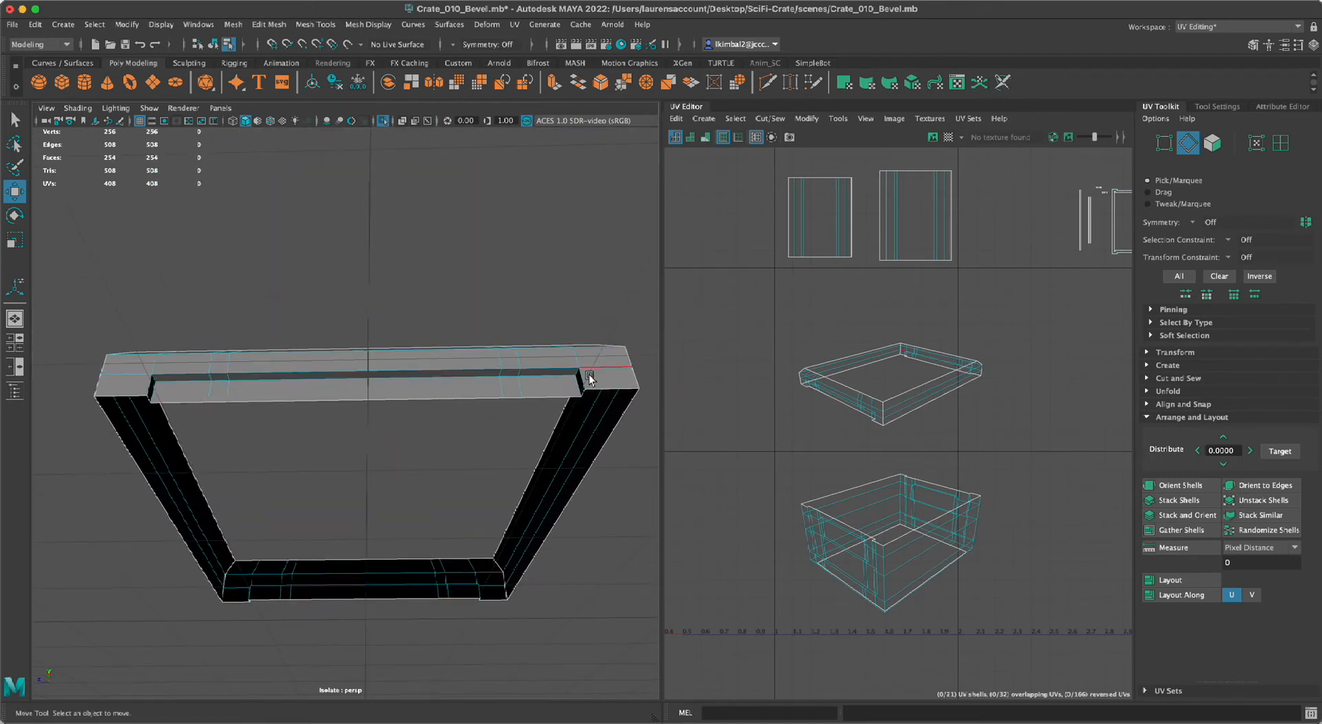
{"action": "right_click_drag", "start_coordinate": [405, 470], "coordinate": [426, 494], "text": "alt"}
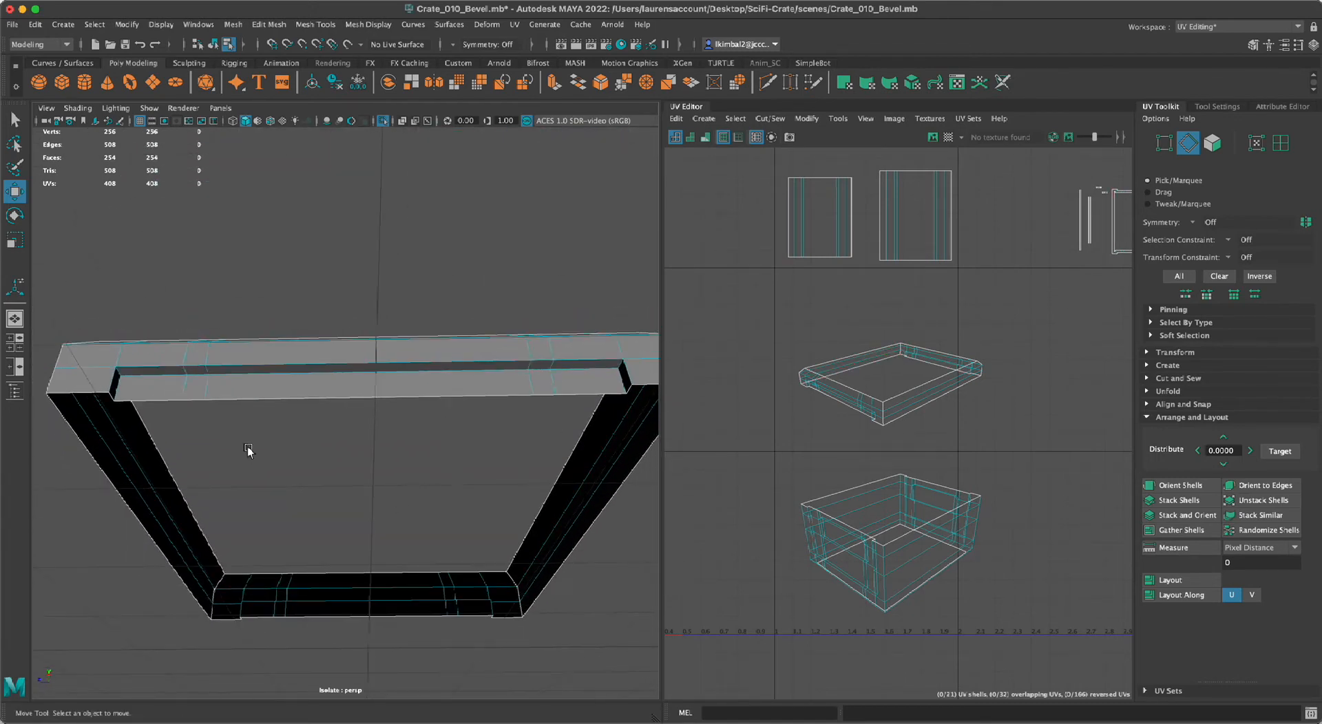
{"action": "key", "text": "space"}
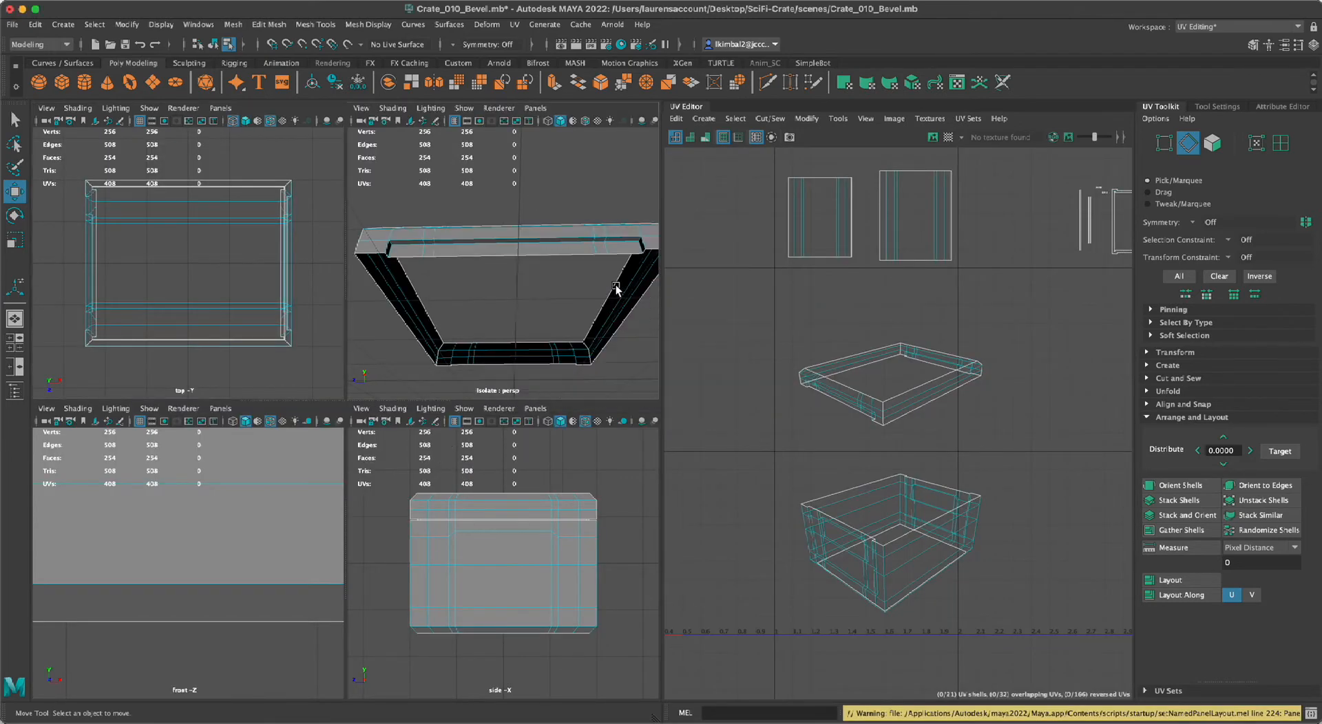
{"action": "key", "text": "space"}
{"action": "left_click_drag", "start_coordinate": [198, 385], "coordinate": [147, 313], "text": "alt"}
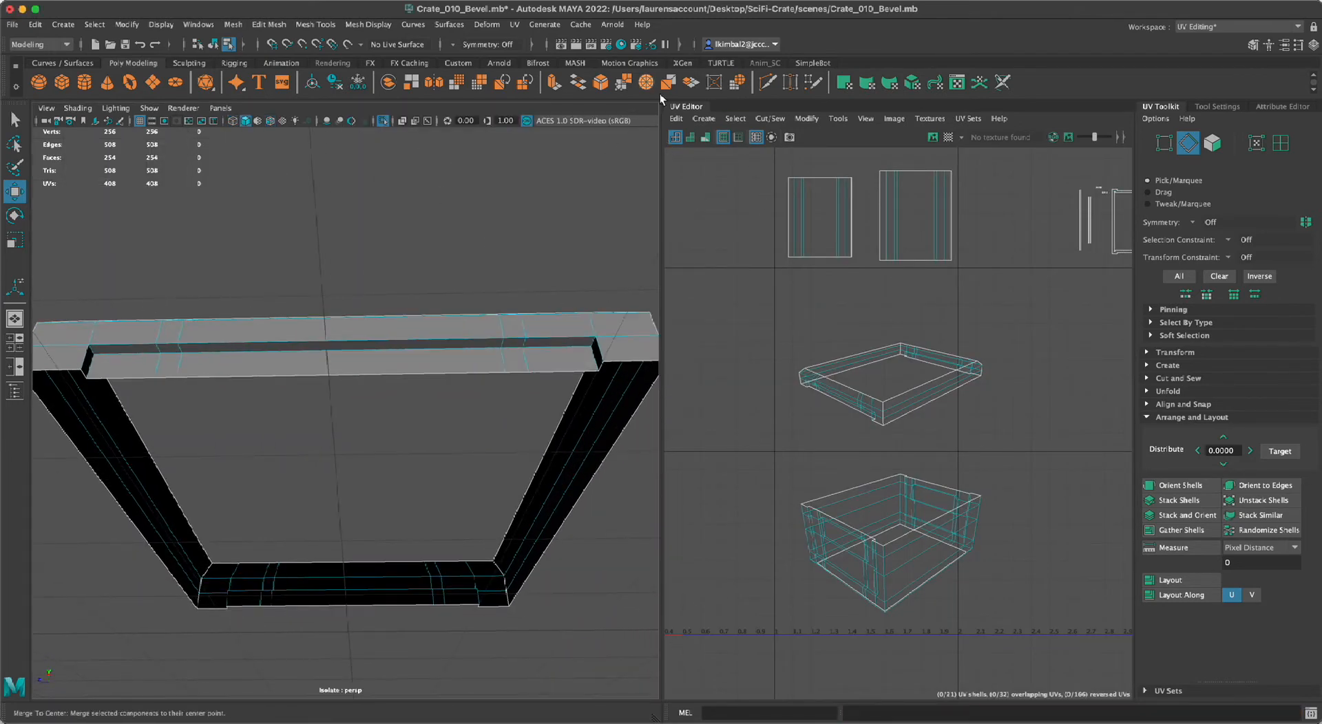
{"action": "middle_click_drag", "start_coordinate": [368, 362], "coordinate": [376, 366], "text": "alt"}
{"action": "left_click_drag", "start_coordinate": [376, 366], "coordinate": [352, 358], "text": "alt"}
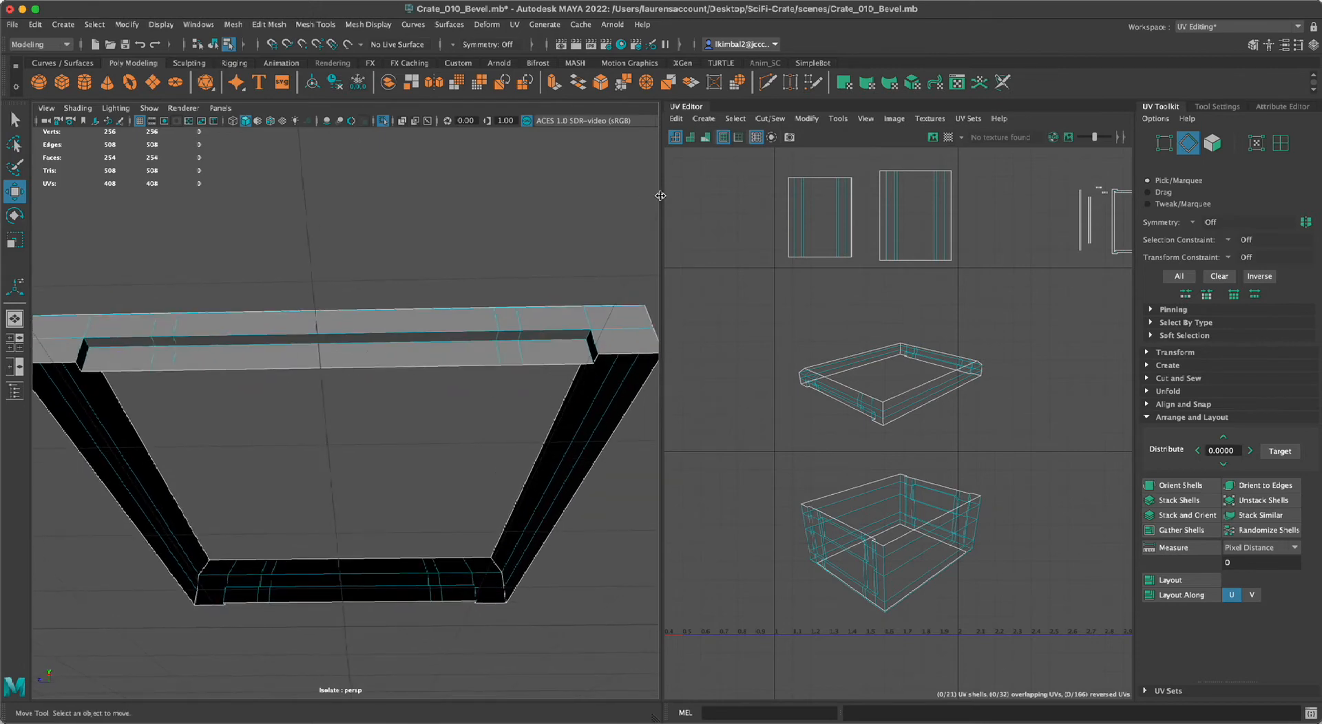
{"action": "left_click", "coordinate": [687, 109]}
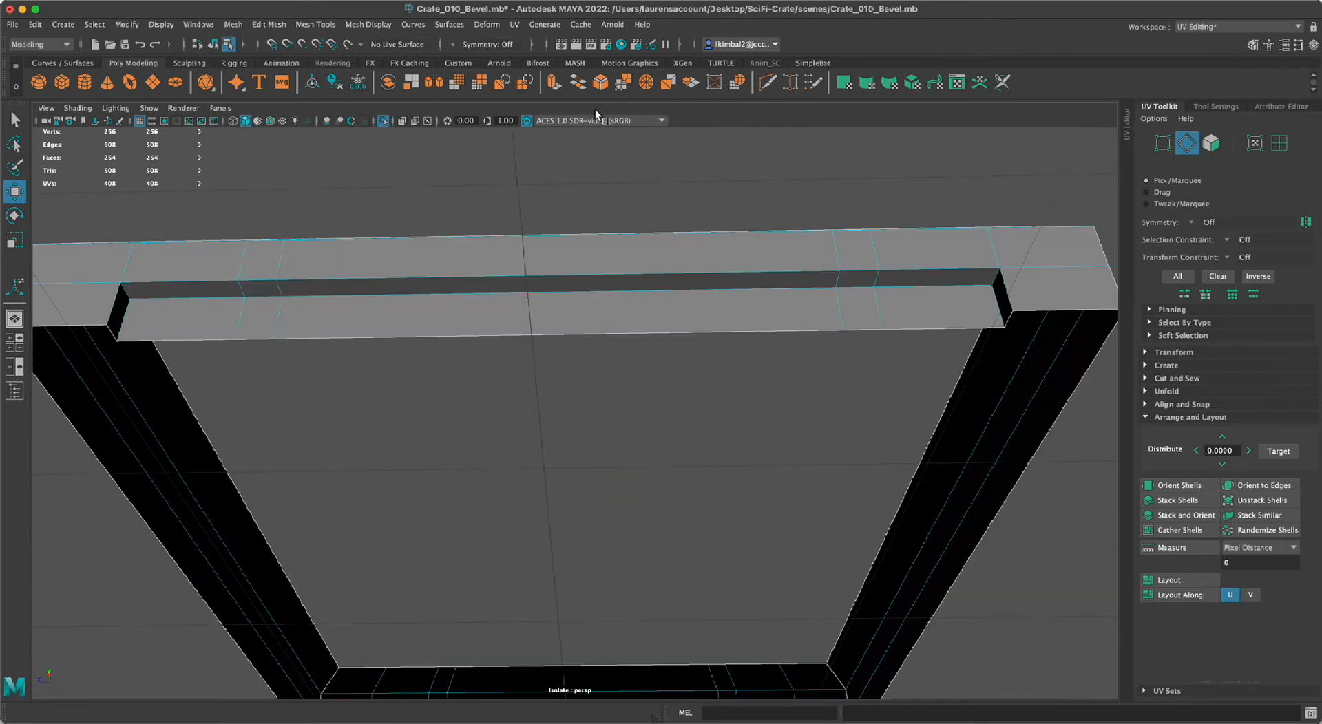
{"action": "right_click_drag", "start_coordinate": [581, 341], "coordinate": [510, 324], "text": "alt"}
{"action": "left_click_drag", "start_coordinate": [511, 324], "coordinate": [283, 329], "text": "alt"}
{"action": "scroll", "coordinate": [283, 329], "scroll_direction": "up", "scroll_amount": 3}
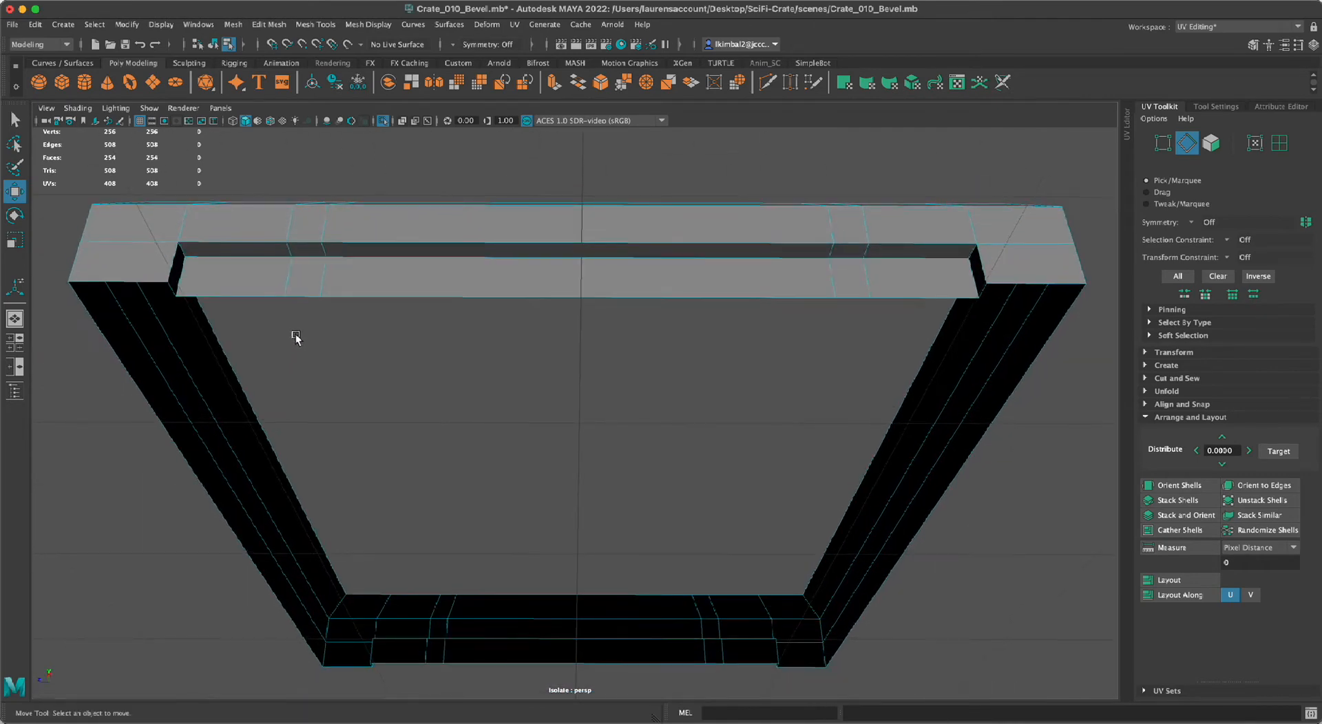
{"action": "left_click", "coordinate": [173, 261]}
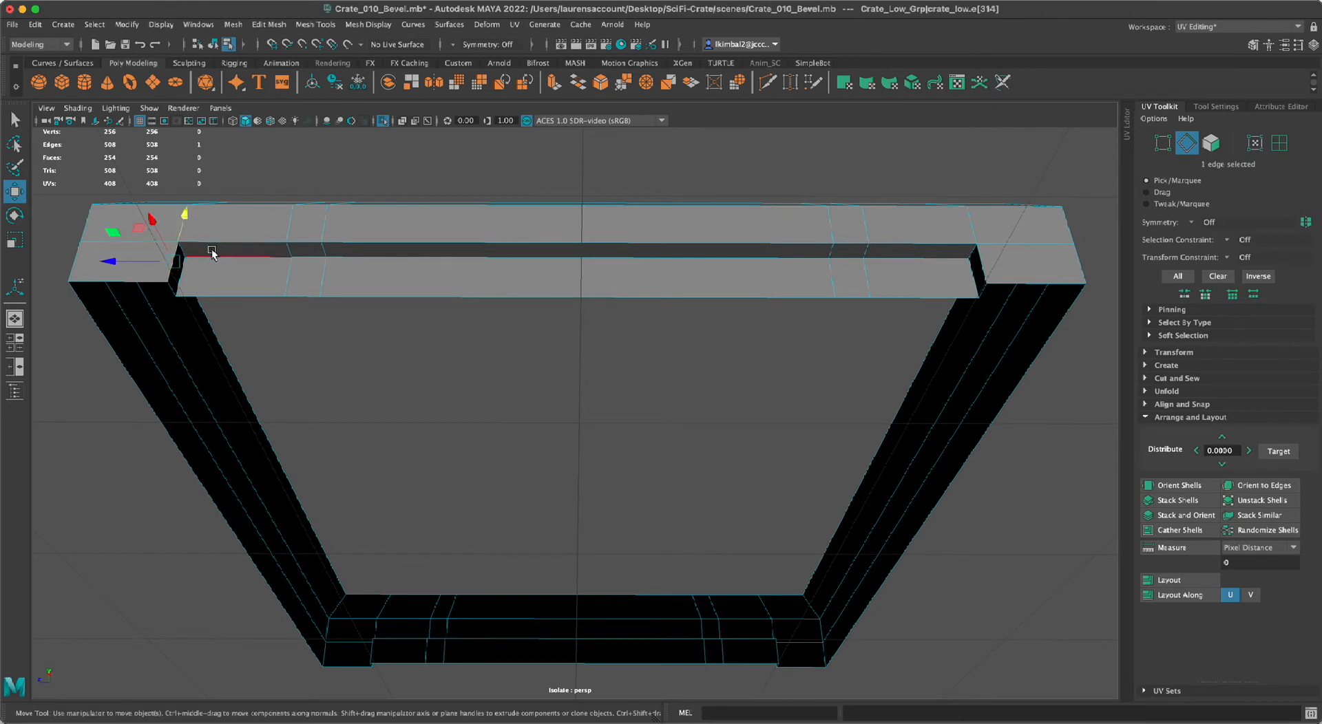
{"action": "key", "text": "q"}
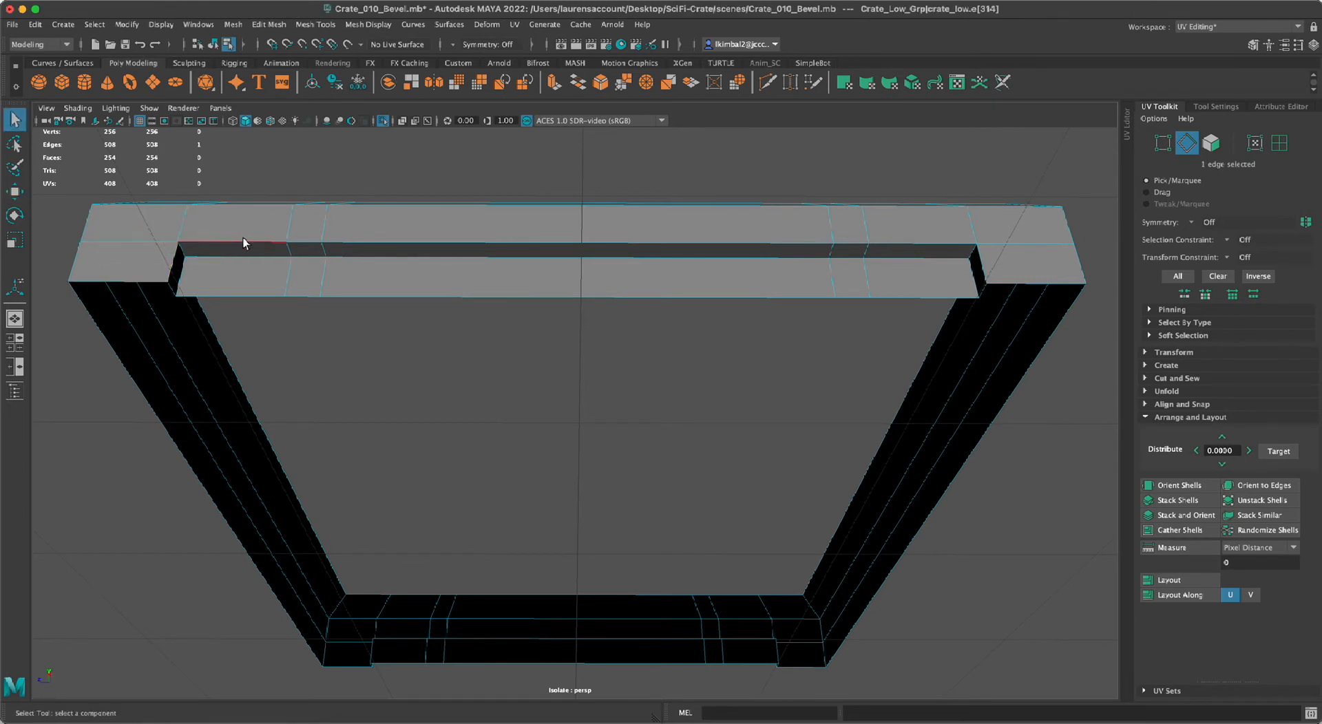
{"action": "left_click", "coordinate": [913, 248], "text": "shift"}
{"action": "double_click", "coordinate": [911, 245], "text": "shift"}
{"action": "left_click", "coordinate": [978, 256], "text": "shift"}
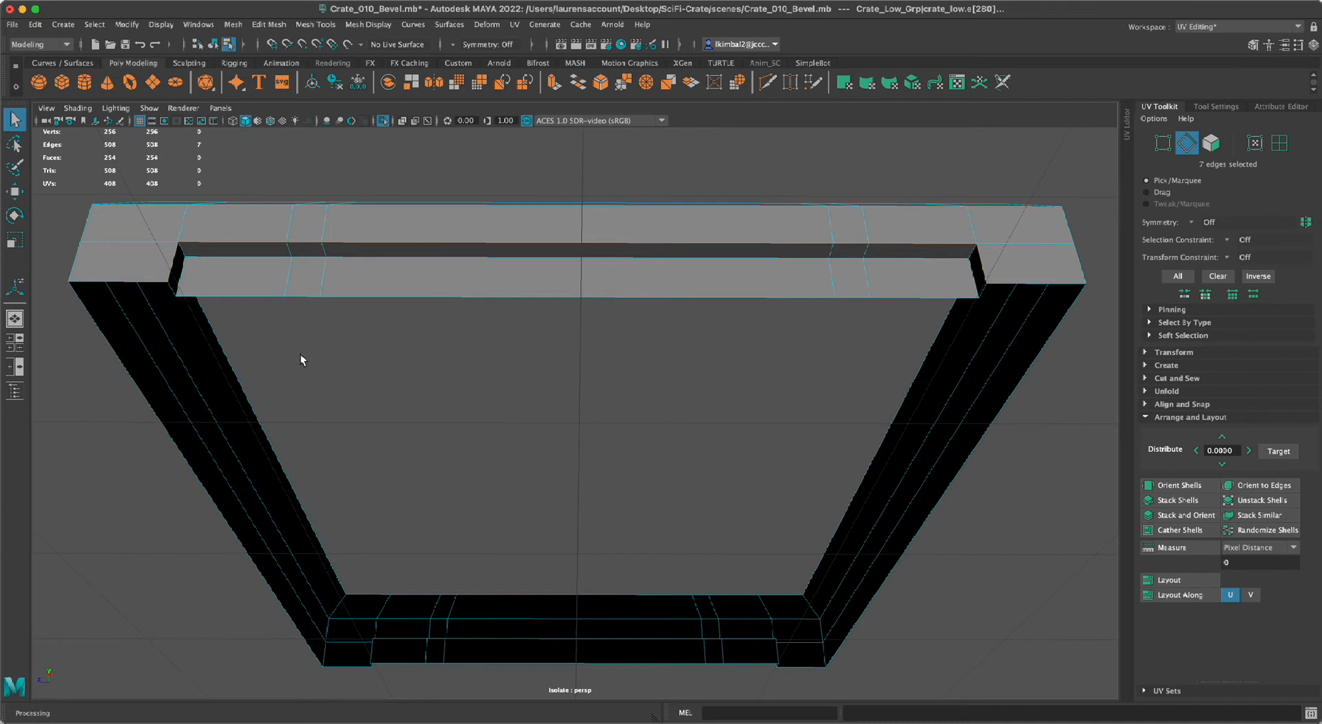
{"action": "left_click", "coordinate": [190, 255], "text": "shift"}
{"action": "left_click", "coordinate": [976, 256], "text": "shift"}
{"action": "scroll", "coordinate": [1064, 530], "scroll_direction": "down", "scroll_amount": 4}
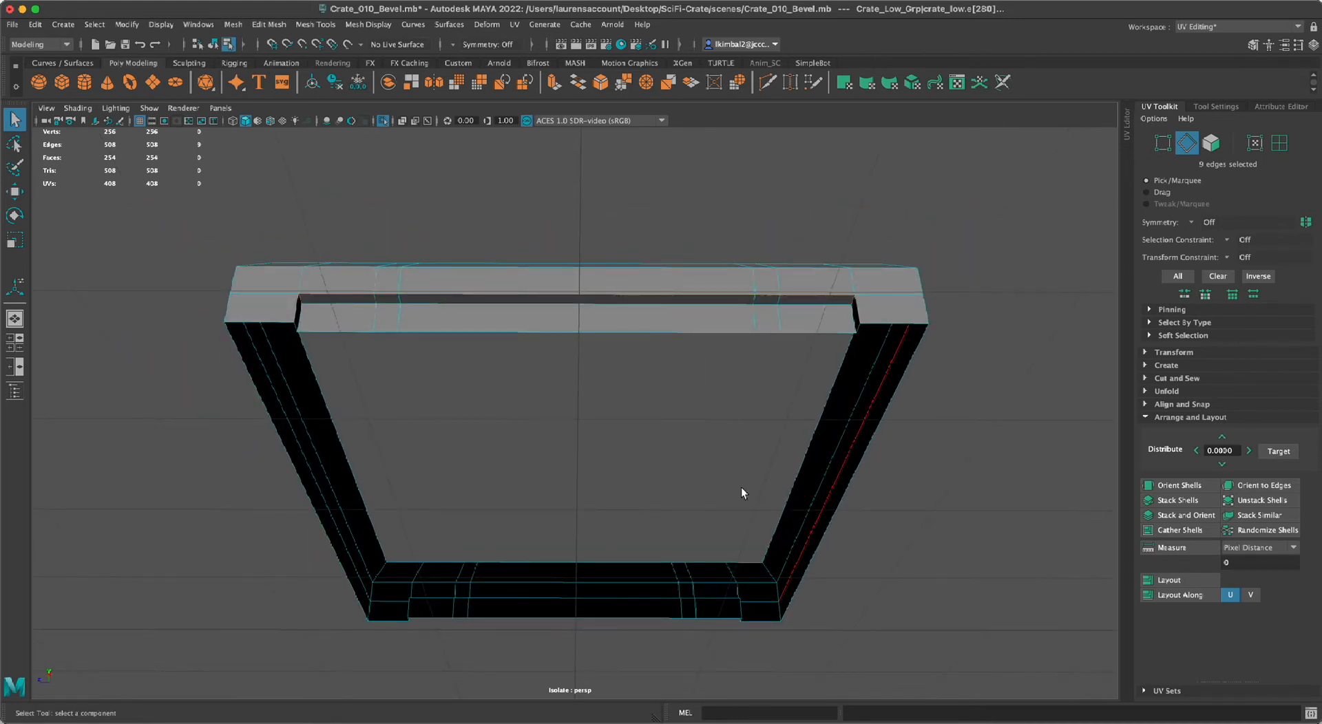
{"action": "left_click", "coordinate": [935, 576]}
Set the selection symmetry to World X.
{"action": "left_click_drag", "start_coordinate": [1021, 477], "coordinate": [953, 506], "text": "alt"}
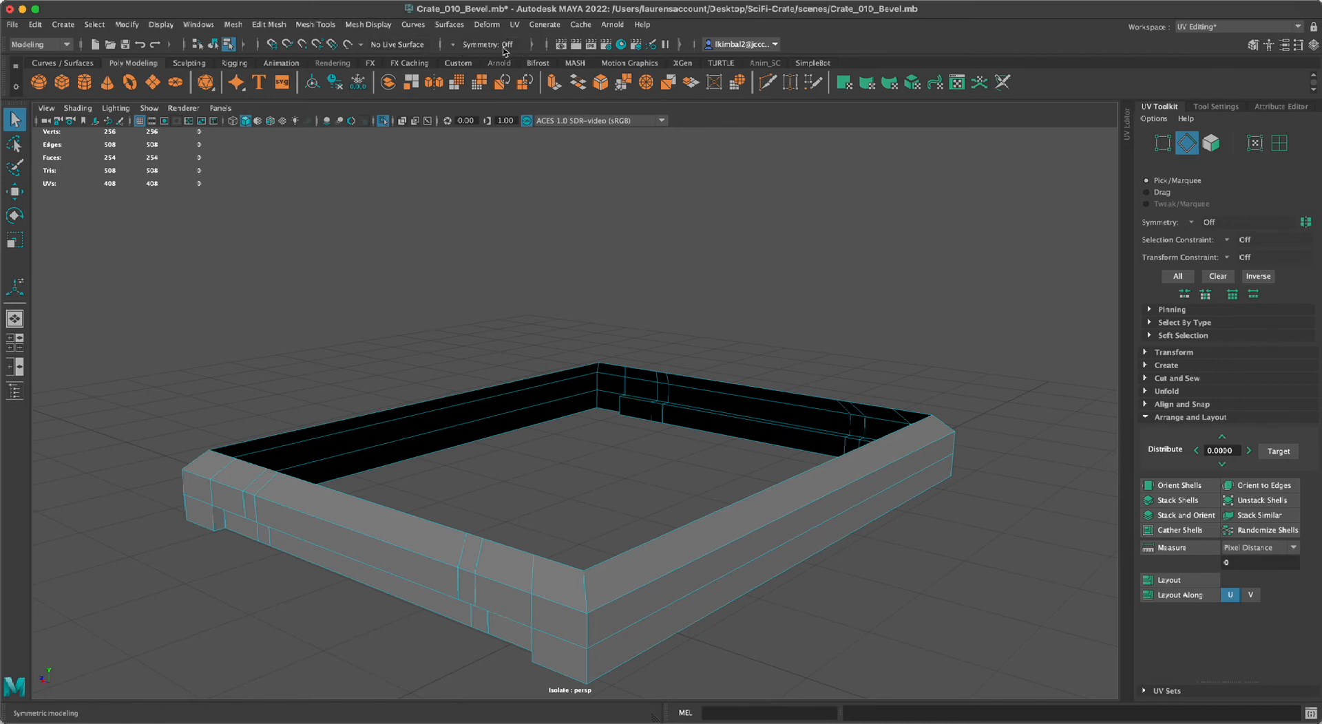
{"action": "left_click", "coordinate": [452, 45]}
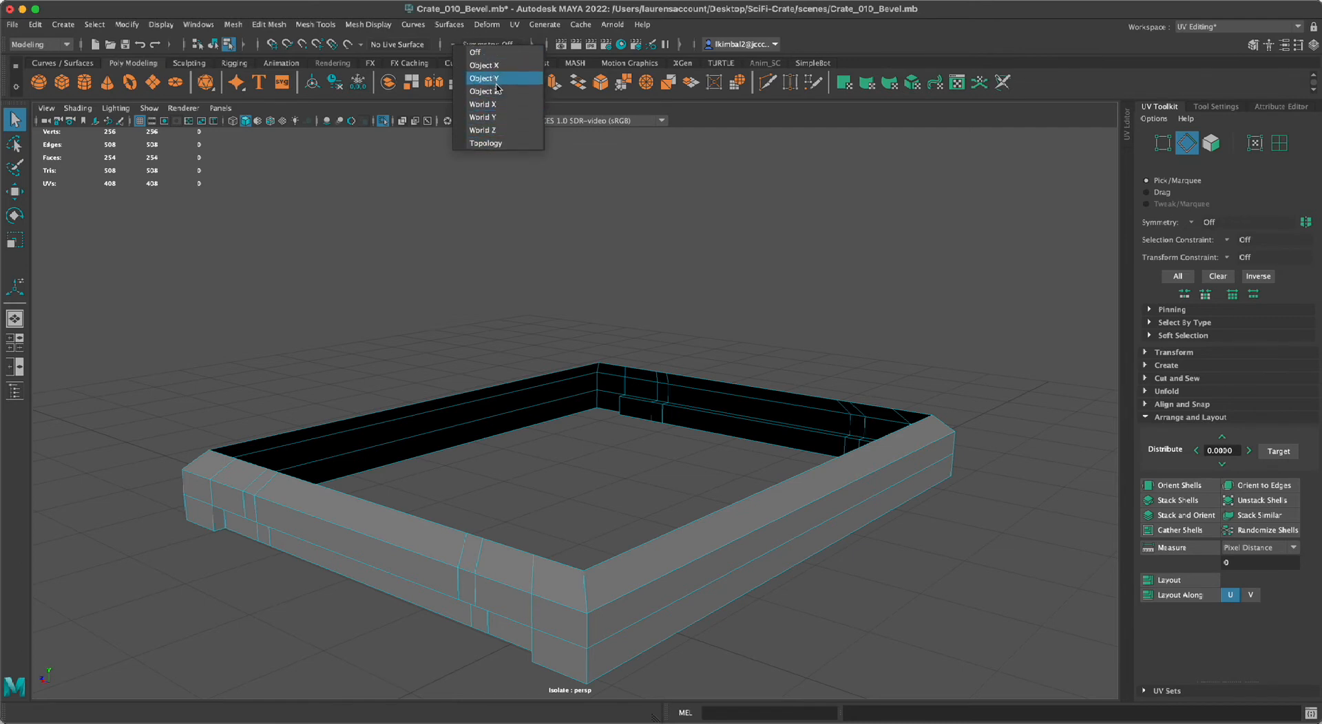
{"action": "left_click", "coordinate": [510, 104]}
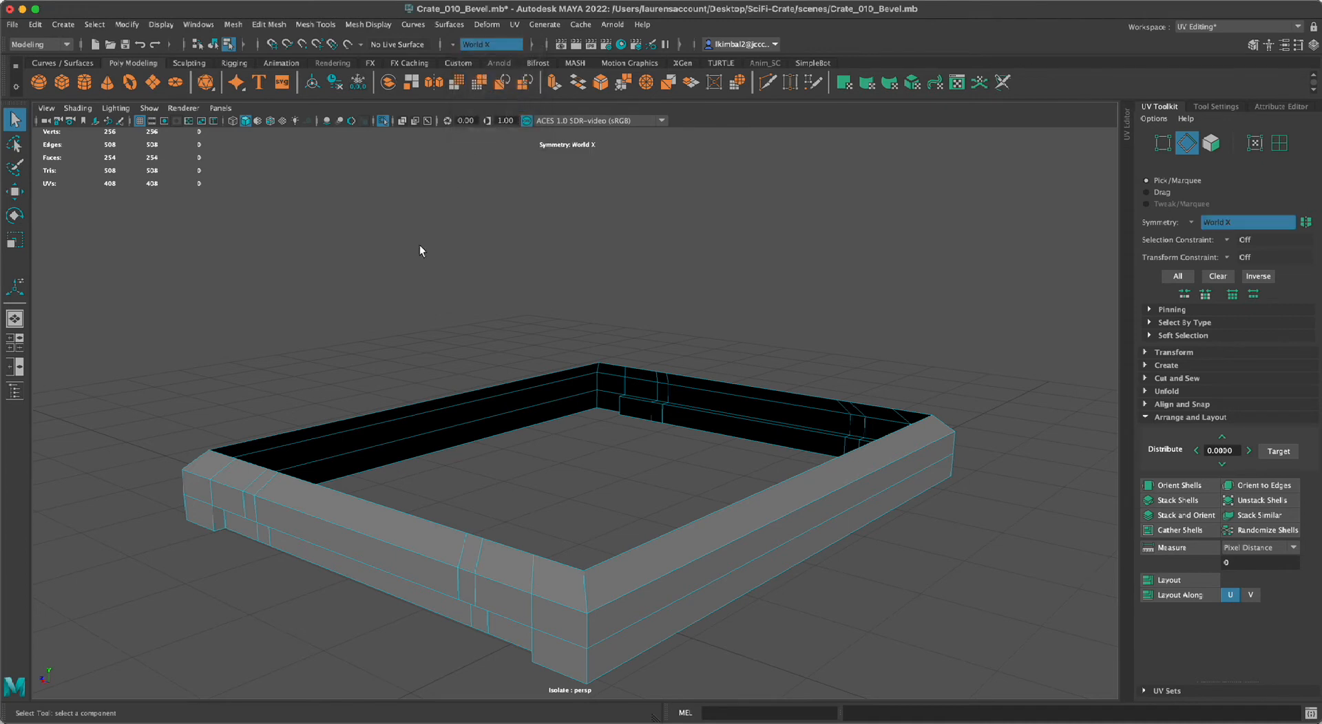
Test the symmetry by raising the middle top edge of one side of the lid rim, and undo the move.
{"action": "left_click", "coordinate": [362, 499]}
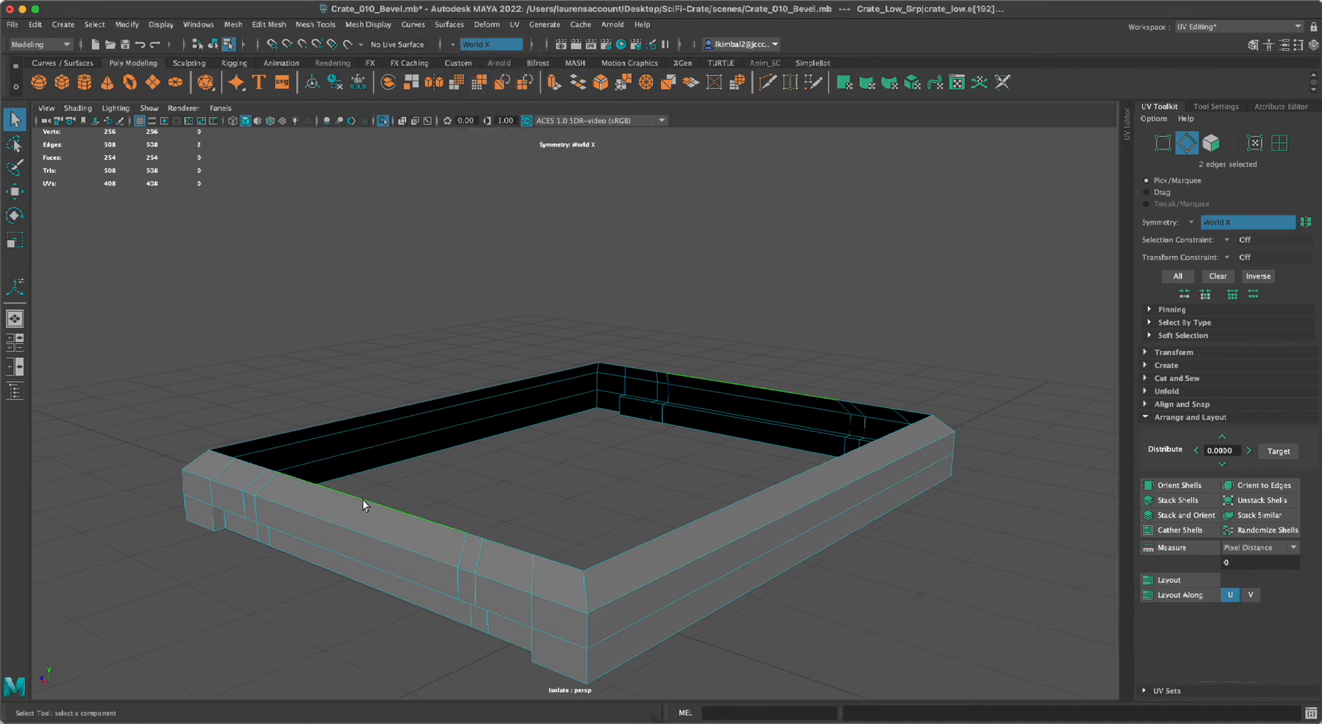
{"action": "key", "text": "w"}
{"action": "left_click_drag", "start_coordinate": [363, 444], "coordinate": [350, 350]}
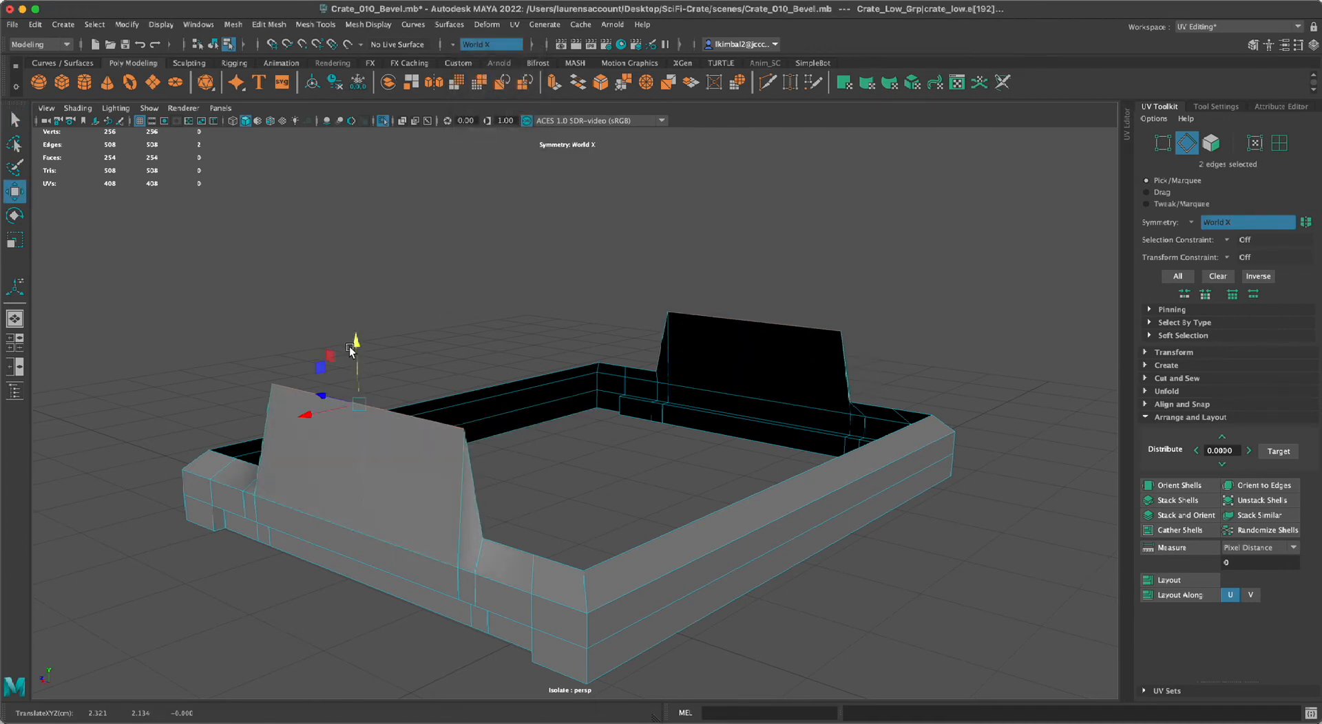
{"action": "key", "text": "super+z"}
{"action": "left_click", "coordinate": [286, 549]}
Cut the UVs along the upper and end edges of the recessed strips on two opposite sides of the lid rim, using symmetric selection.
{"action": "left_click", "coordinate": [245, 611]}
{"action": "left_click_drag", "start_coordinate": [245, 611], "coordinate": [306, 564], "text": "alt"}
{"action": "right_click_drag", "start_coordinate": [305, 563], "coordinate": [350, 579], "text": "alt"}
{"action": "left_click_drag", "start_coordinate": [350, 580], "coordinate": [378, 600], "text": "alt"}
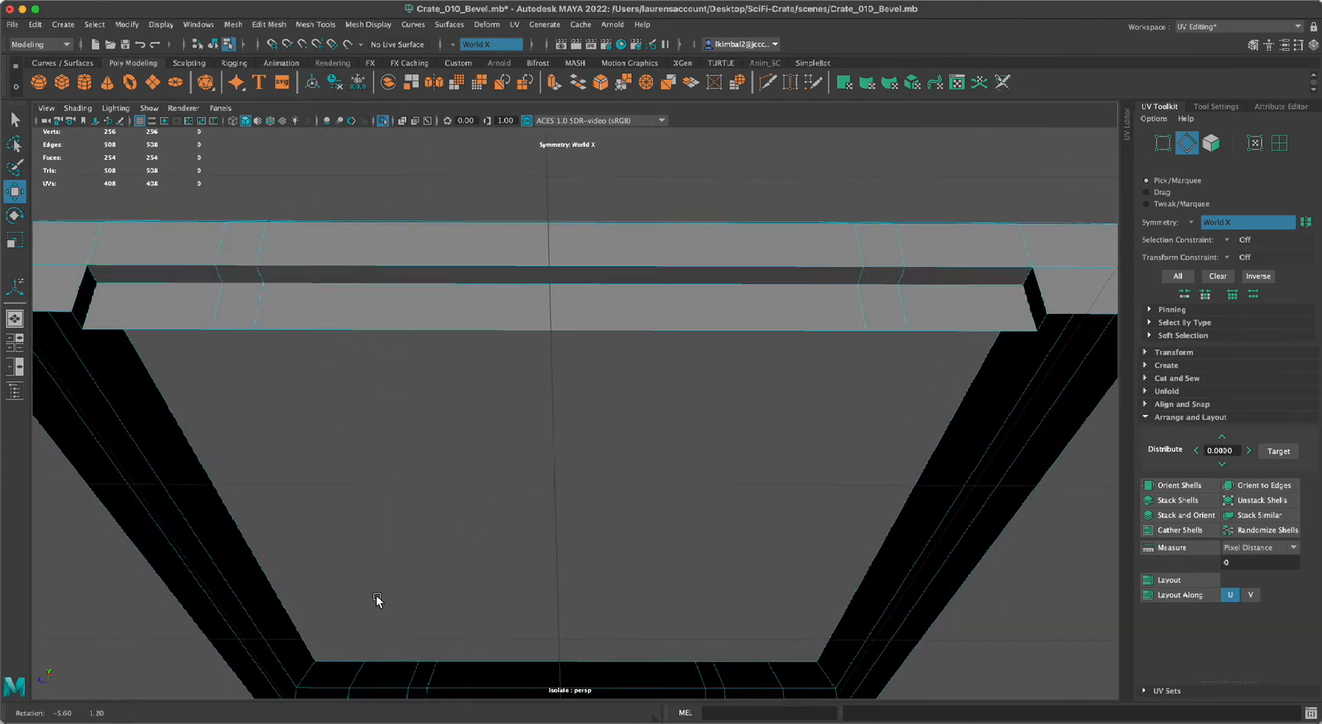
{"action": "left_click", "coordinate": [80, 297]}
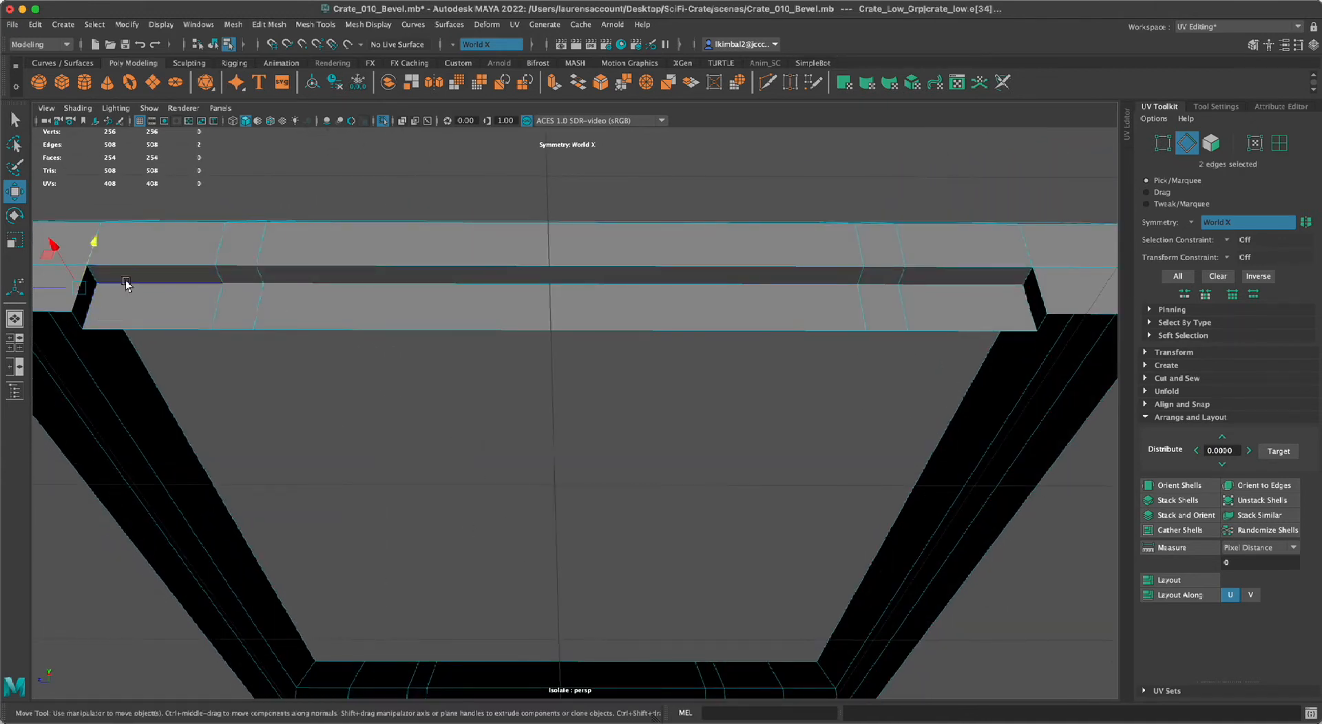
{"action": "key", "text": "q"}
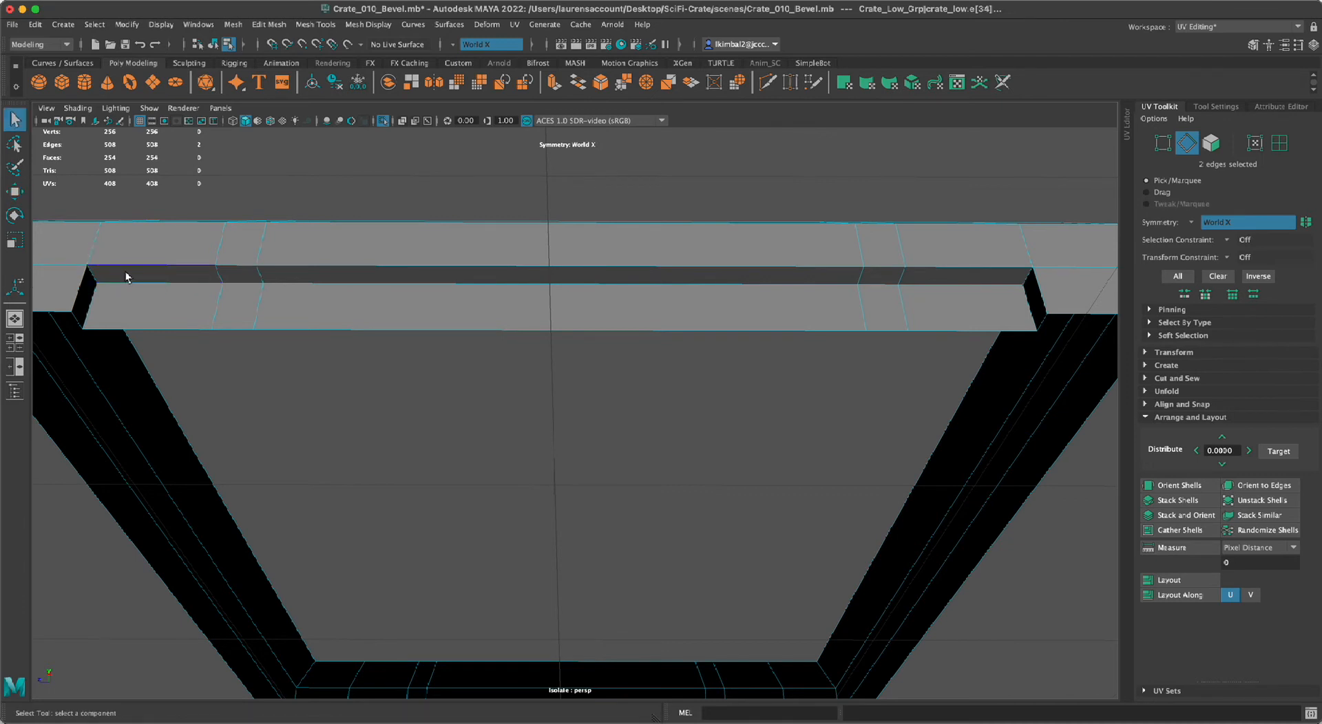
{"action": "double_click", "coordinate": [128, 266]}
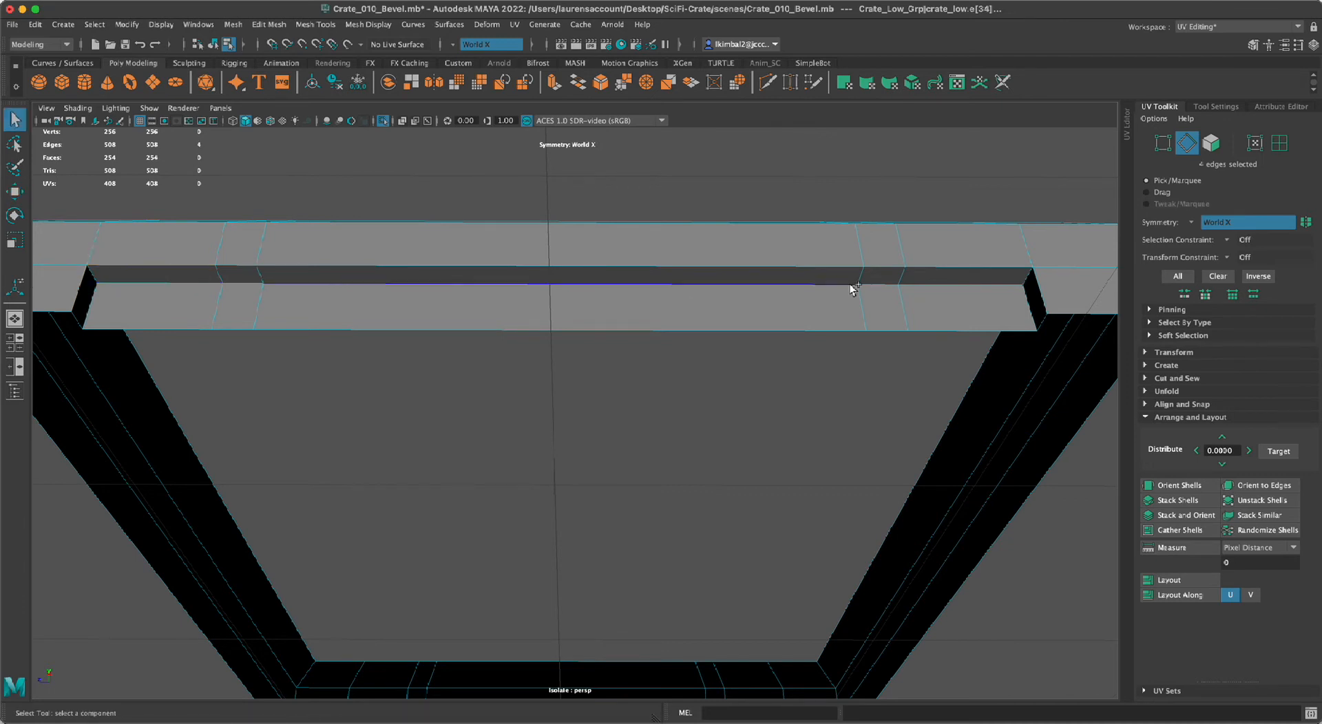
{"action": "left_click", "coordinate": [1039, 284], "text": "shift"}
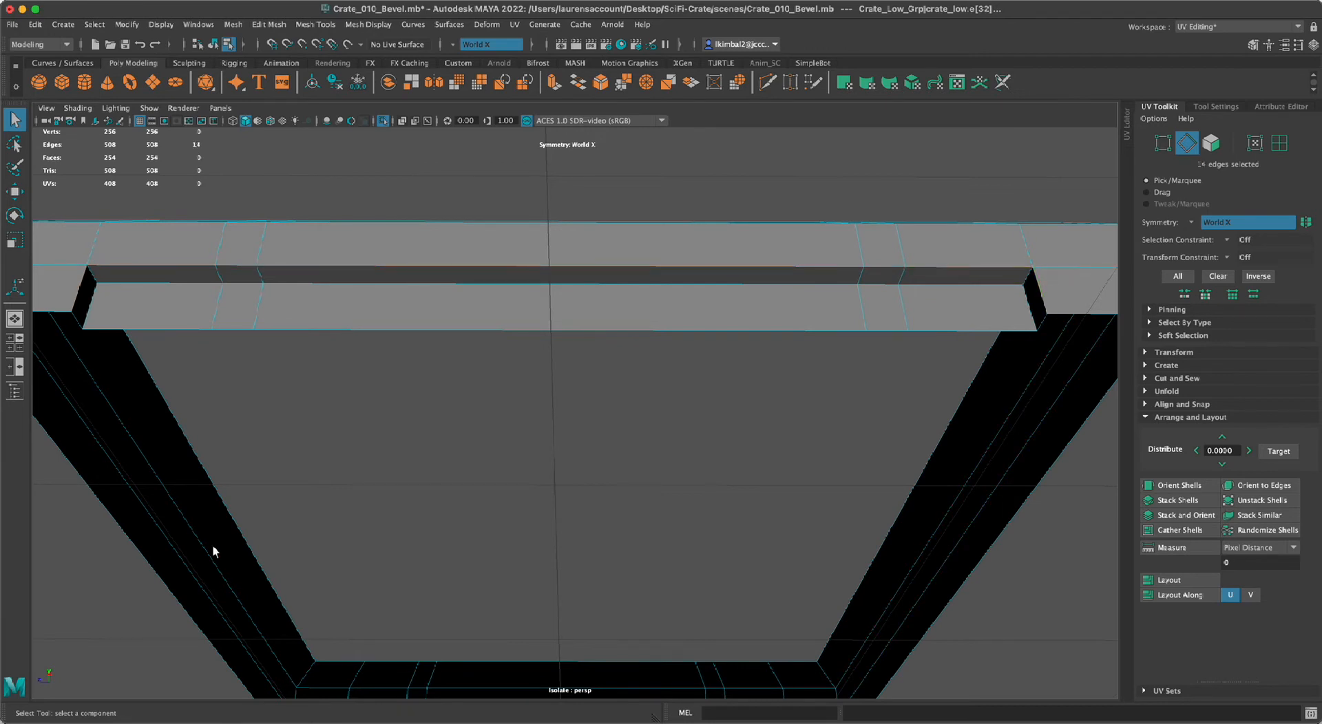
{"action": "left_click", "coordinate": [97, 275], "text": "shift"}
{"action": "left_click", "coordinate": [1036, 281], "text": "shift"}
{"action": "key", "text": "4"}
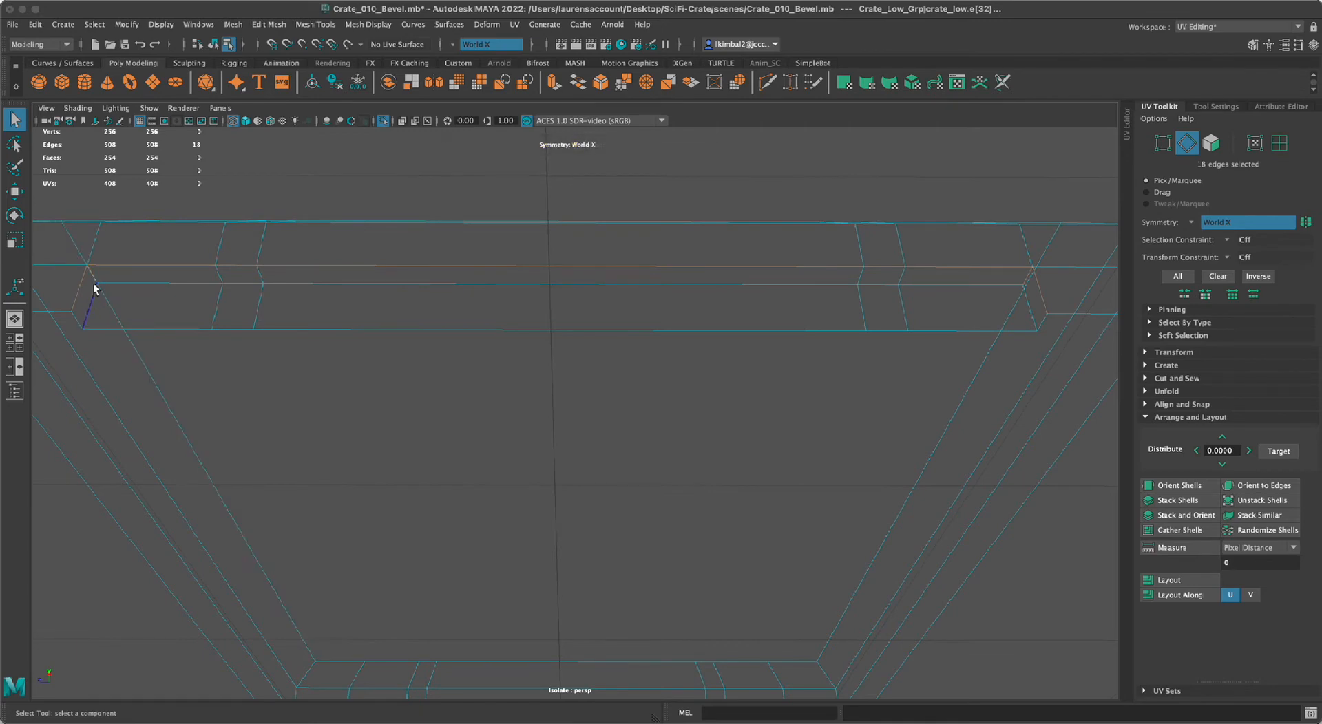
{"action": "scroll", "coordinate": [528, 466], "scroll_direction": "down", "scroll_amount": 4}
{"action": "right_click_drag", "start_coordinate": [528, 466], "coordinate": [270, 470], "text": "alt"}
{"action": "left_click_drag", "start_coordinate": [271, 470], "coordinate": [531, 443], "text": "alt"}
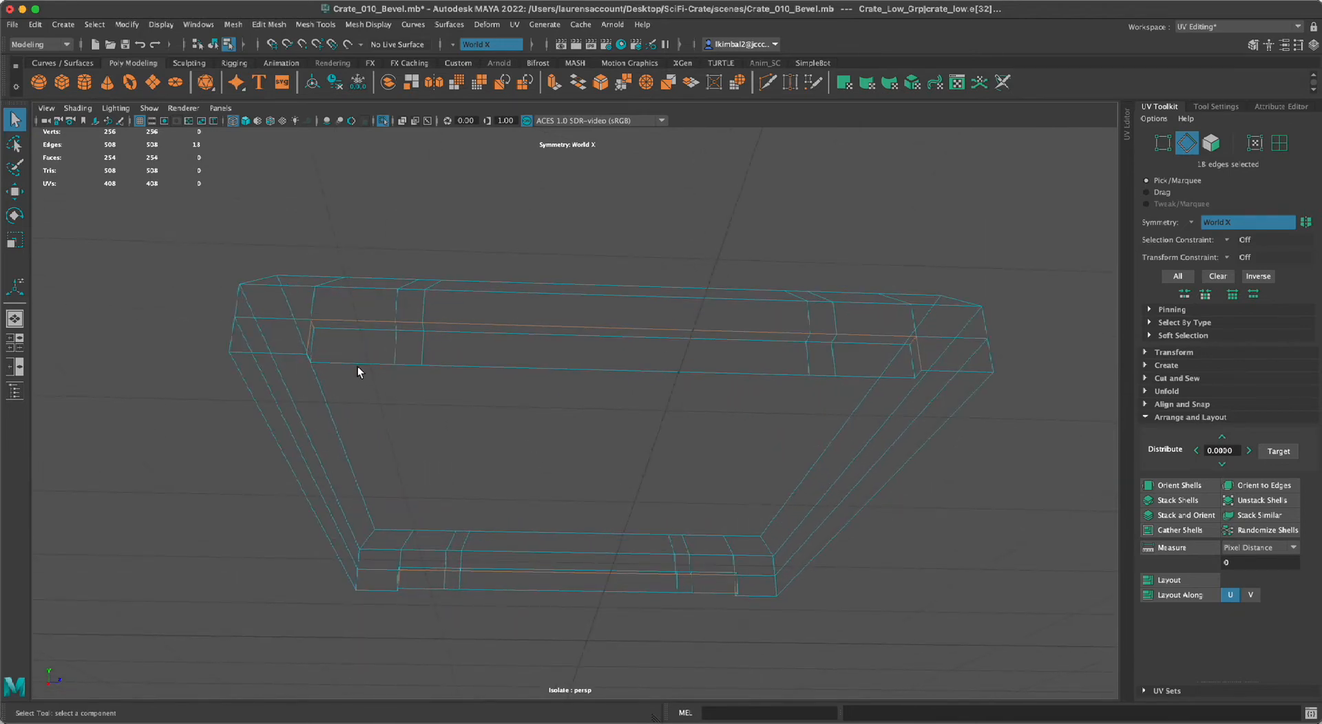
{"action": "left_click_drag", "start_coordinate": [664, 434], "coordinate": [543, 434], "text": "alt"}
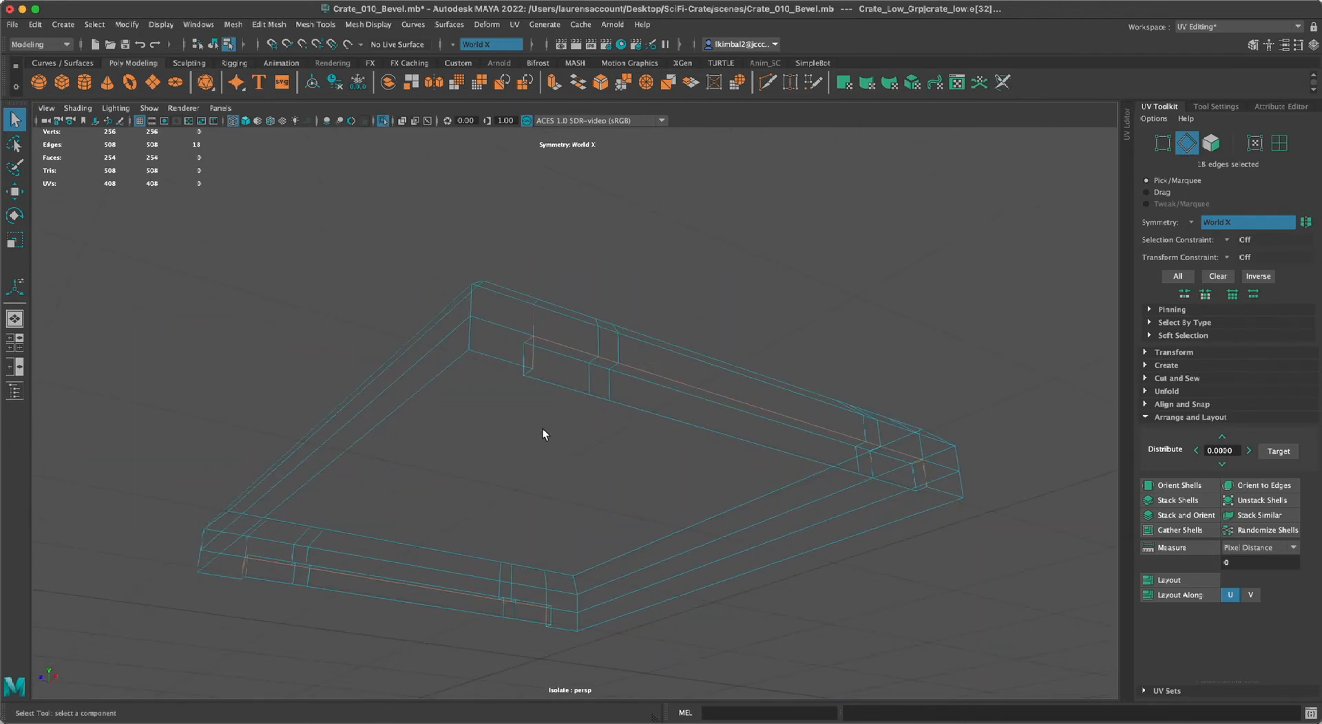
{"action": "left_click", "coordinate": [1126, 125]}
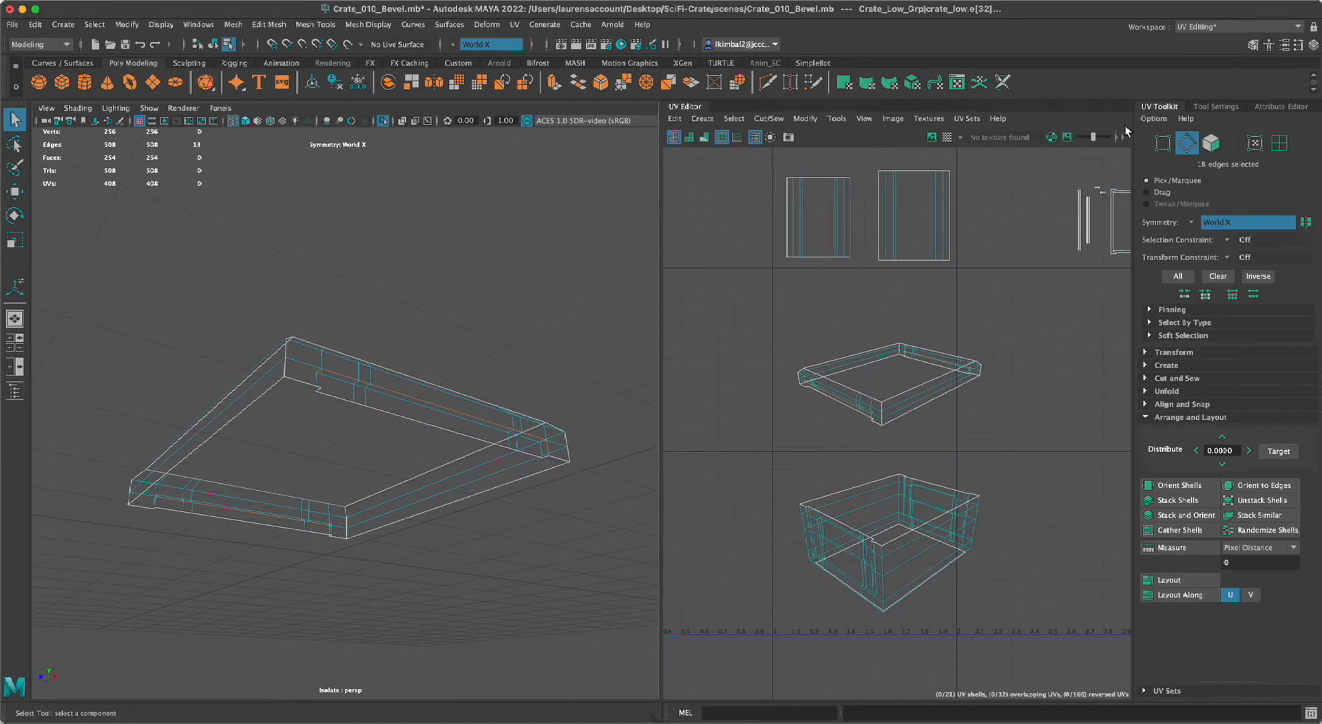
{"action": "right_click_drag", "start_coordinate": [988, 488], "coordinate": [1128, 569], "text": "alt"}
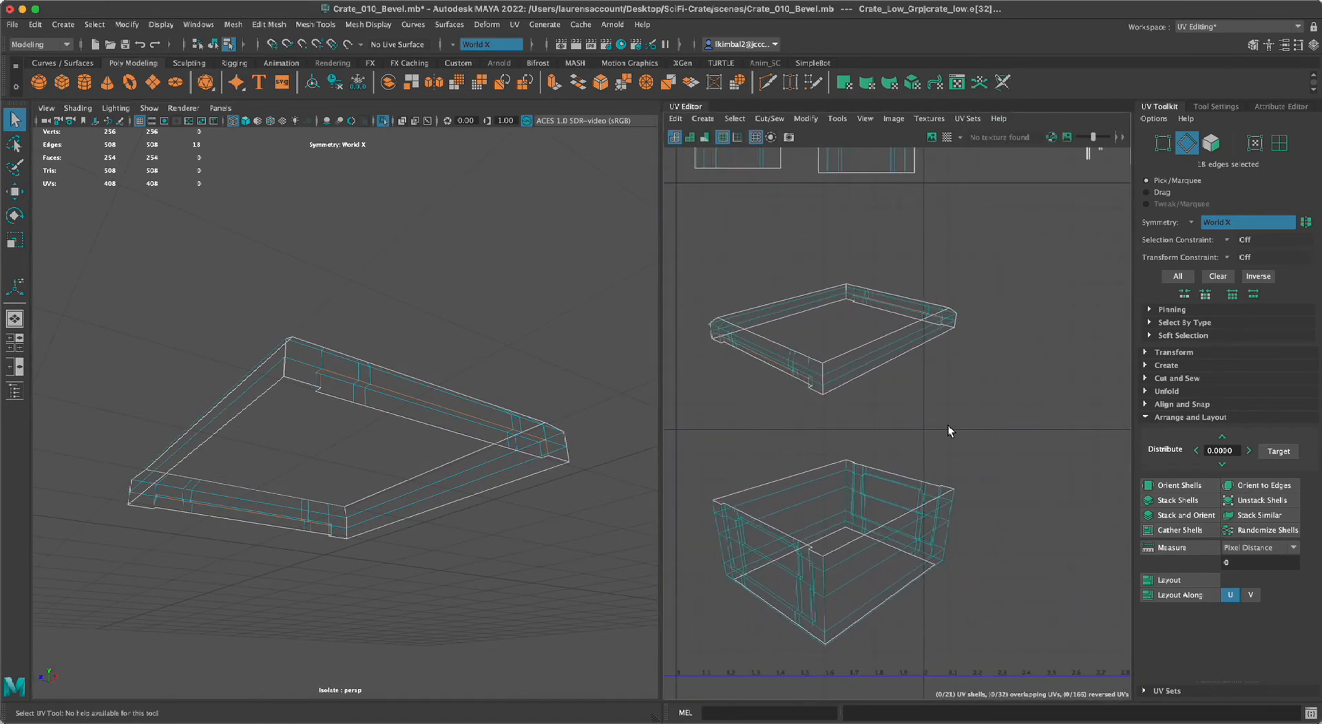
{"action": "right_click_drag", "start_coordinate": [932, 386], "coordinate": [1048, 459], "text": "alt"}
{"action": "middle_click_drag", "start_coordinate": [969, 398], "coordinate": [986, 397], "text": "alt"}
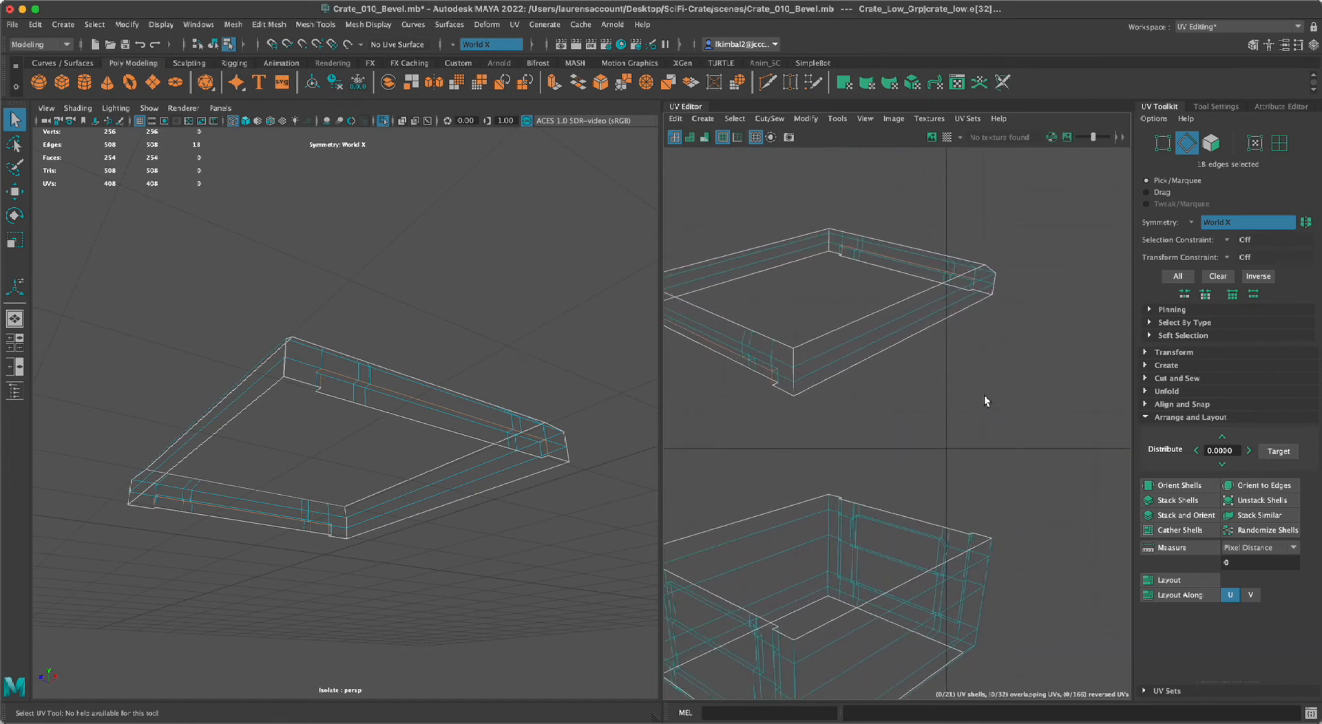
{"action": "key", "text": "ctrl+x"}
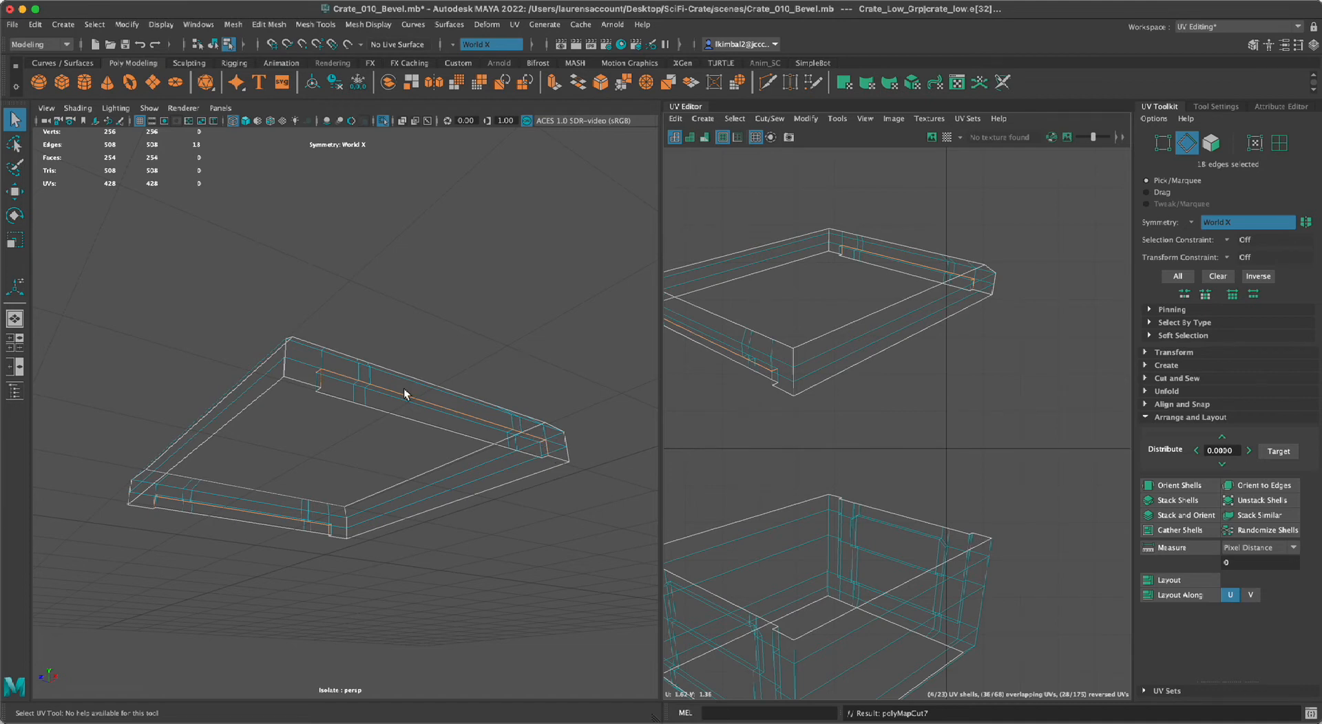
{"action": "left_click", "coordinate": [544, 581]}
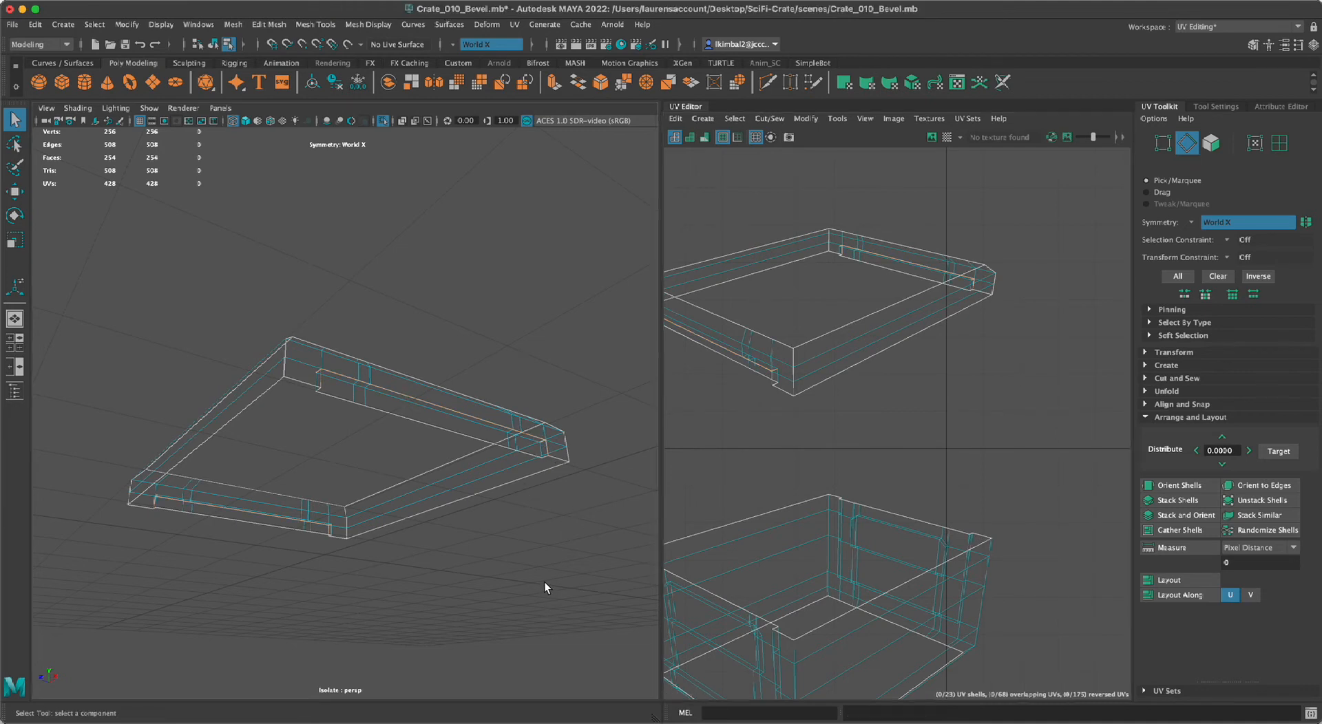
End the isolation of the lid rim and return the whole crate to shaded display.
{"action": "left_click_drag", "start_coordinate": [544, 581], "coordinate": [498, 585], "text": "alt"}
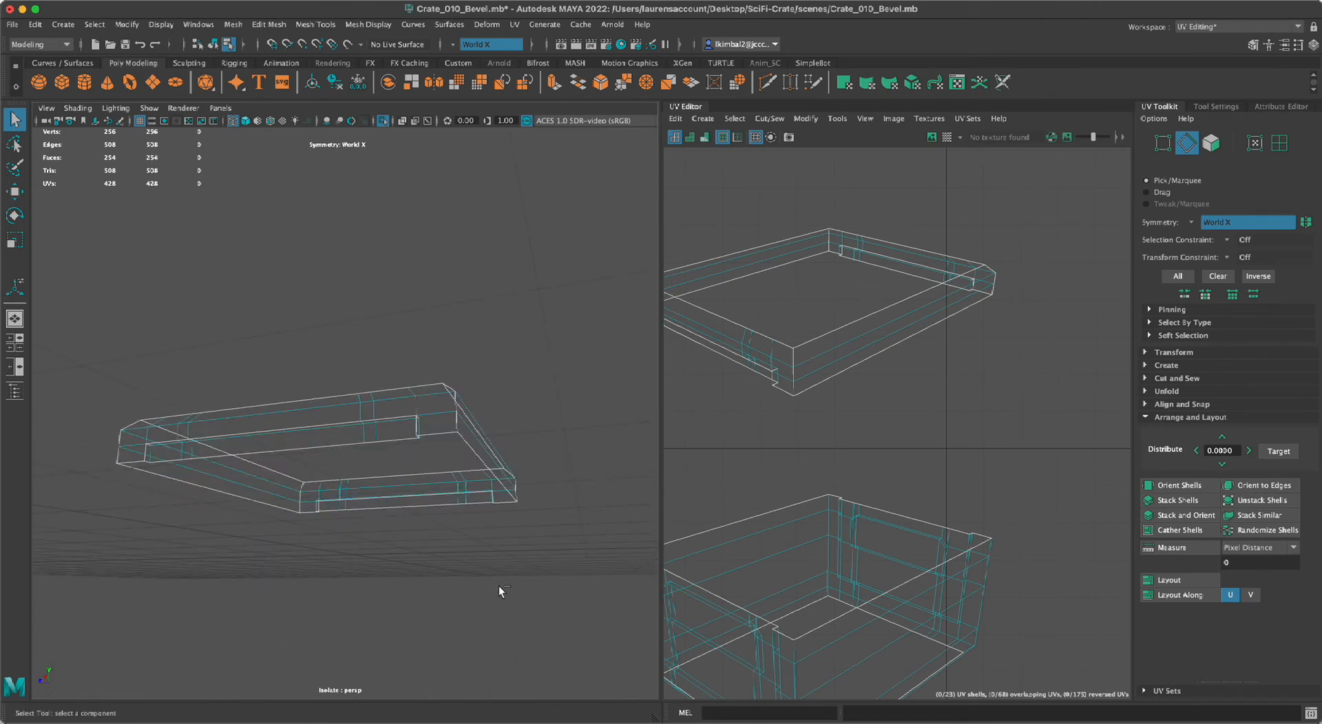
{"action": "key", "text": "ctrl+1"}
{"action": "mouse_move", "coordinate": [526, 327]}
{"action": "left_mouse_down", "text": "alt"}
{"action": "mouse_move", "coordinate": [493, 345]}
{"action": "mouse_move", "coordinate": [412, 338]}
{"action": "mouse_move", "coordinate": [399, 245]}
{"action": "mouse_move", "coordinate": [383, 258]}
{"action": "left_mouse_up", "text": "alt"}
{"action": "key", "text": "5"}
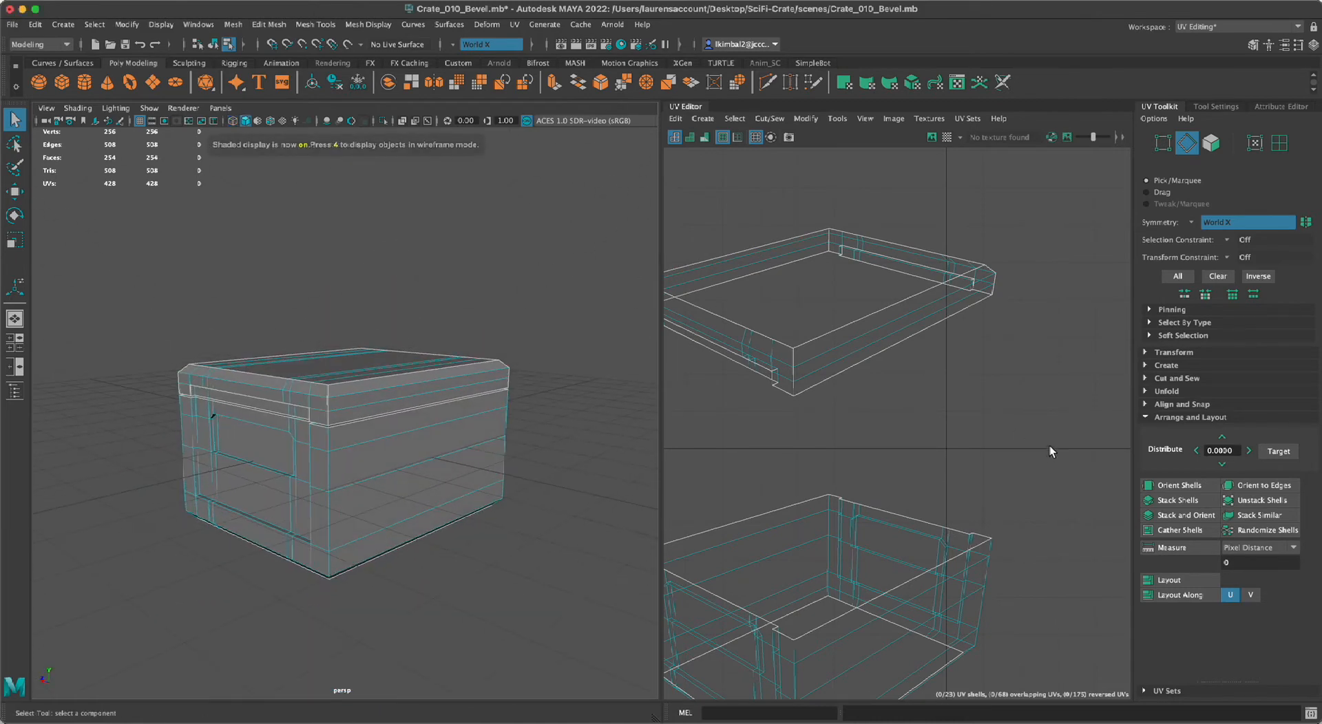
Select the six lid rim shells in the UV layout and unfold them.
{"action": "right_click_drag", "start_coordinate": [1038, 436], "coordinate": [788, 398], "text": "alt"}
{"action": "middle_click_drag", "start_coordinate": [693, 370], "coordinate": [658, 358], "text": "alt"}
{"action": "right_click_drag", "start_coordinate": [819, 377], "coordinate": [678, 354], "text": "alt"}
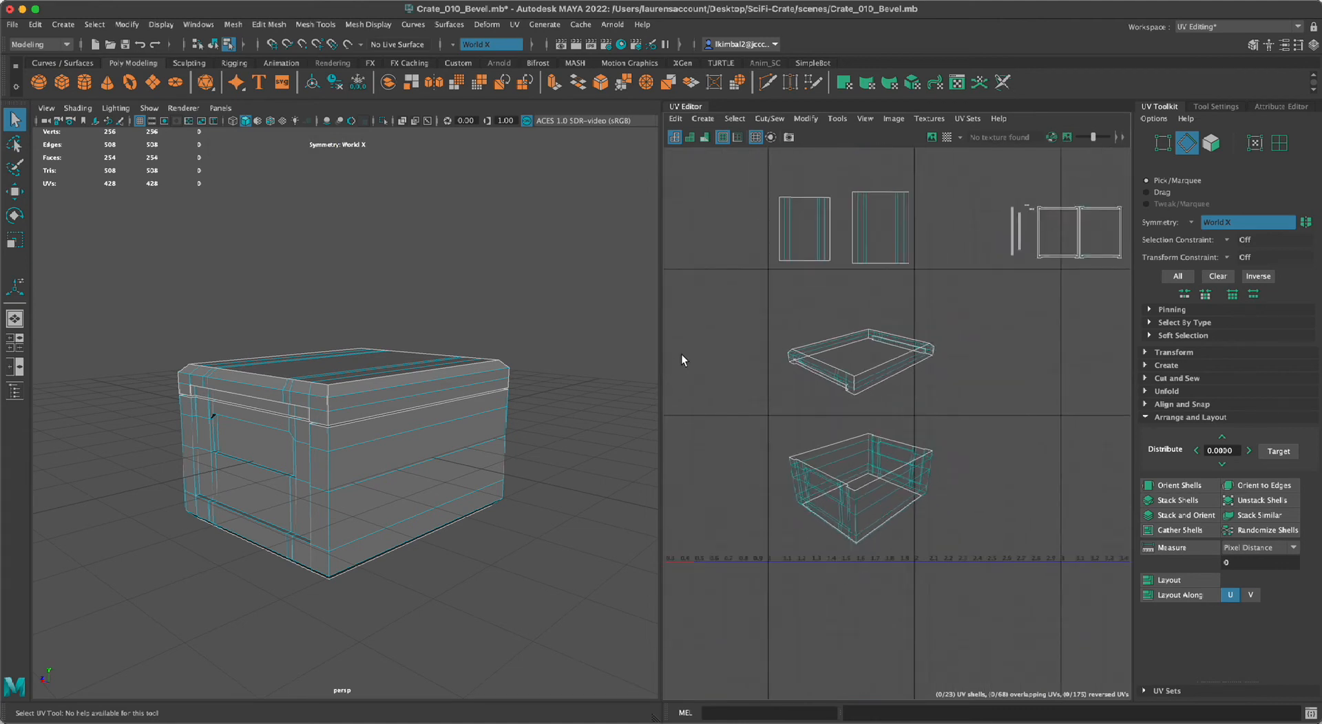
{"action": "right_click_drag", "start_coordinate": [825, 320], "coordinate": [754, 304]}
{"action": "left_click_drag", "start_coordinate": [883, 412], "coordinate": [957, 418]}
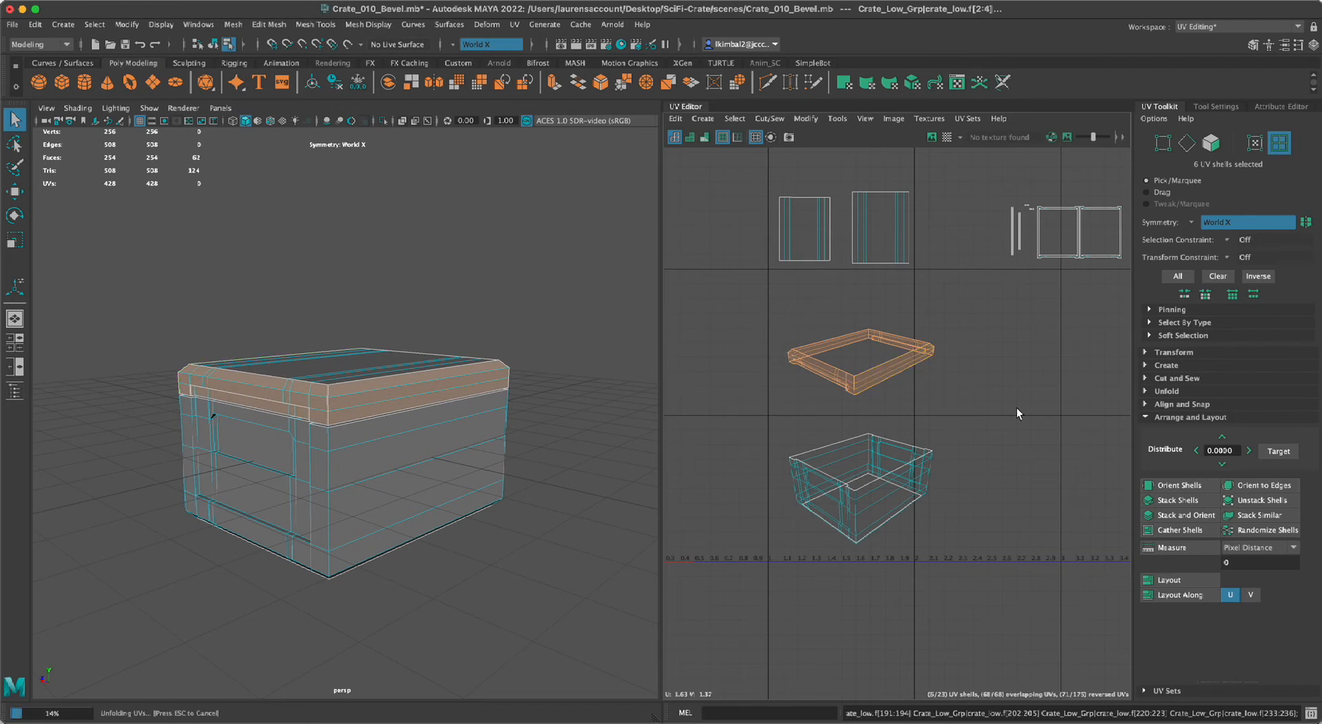
{"action": "key", "text": "ctrl+u"}
{"action": "right_click_drag", "start_coordinate": [996, 456], "coordinate": [1107, 507], "text": "alt"}
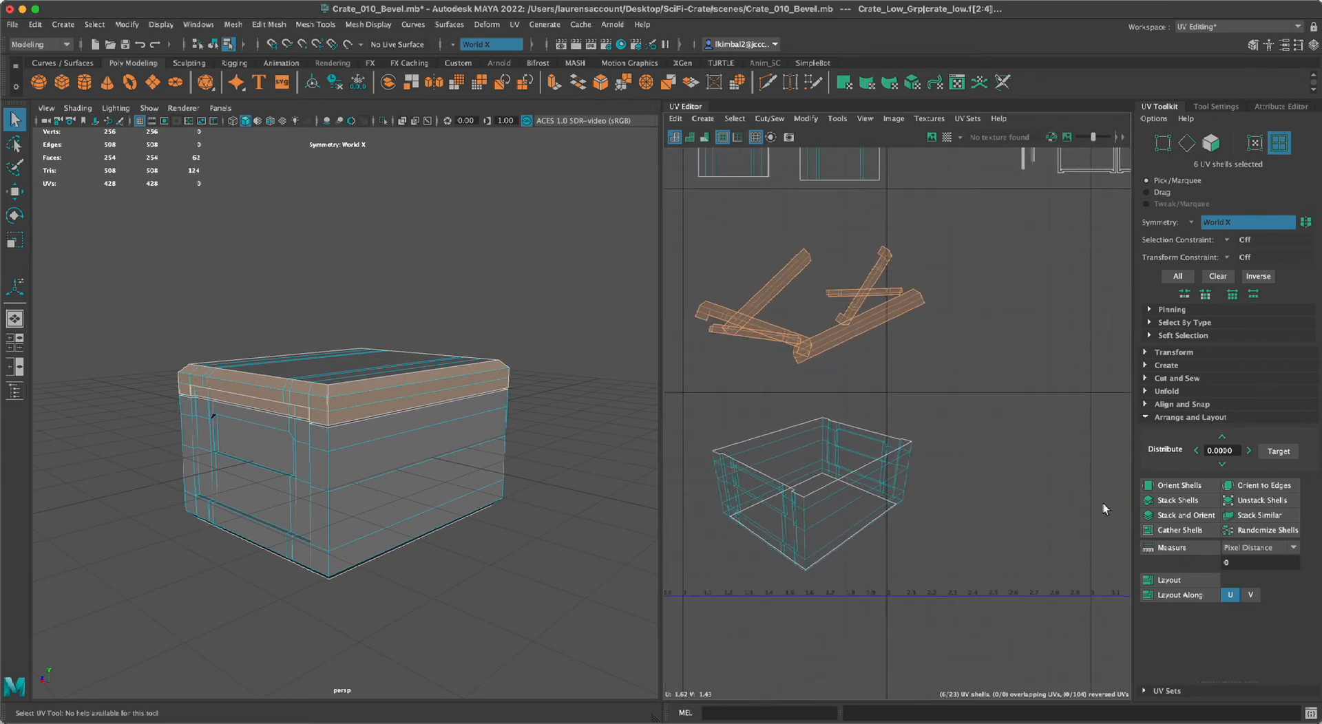
Orient the six unfolded lid rim shells with Orient Shells and clear the selection.
{"action": "middle_click_drag", "start_coordinate": [982, 416], "coordinate": [1035, 431], "text": "alt"}
{"action": "right_click_drag", "start_coordinate": [1036, 431], "coordinate": [949, 399], "text": "alt"}
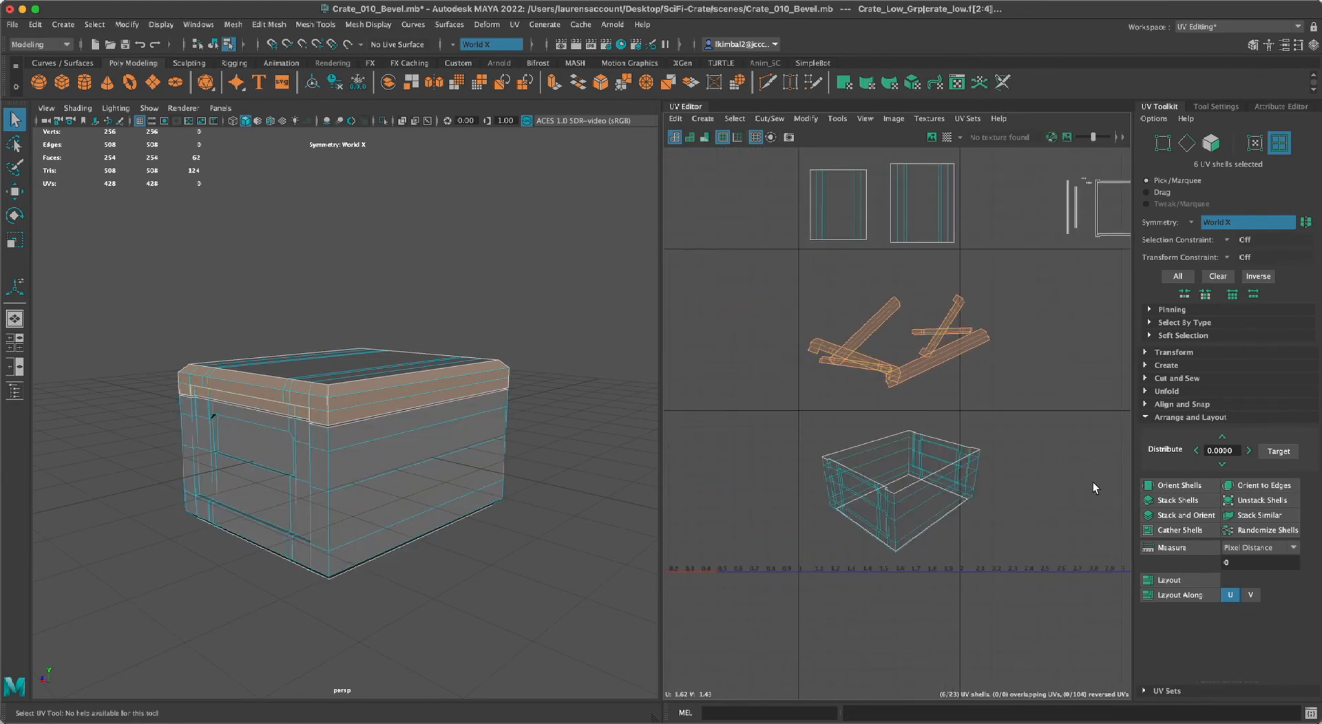
{"action": "left_click", "coordinate": [1176, 486]}
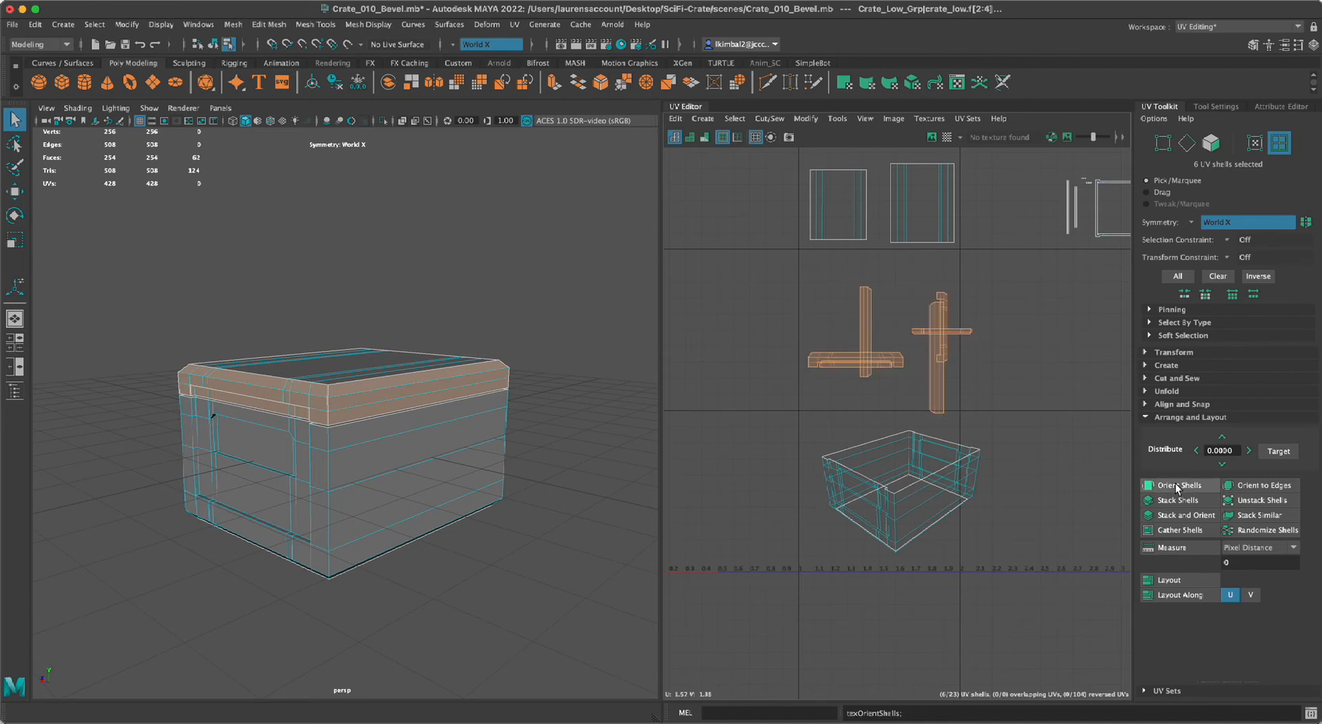
{"action": "left_click", "coordinate": [1035, 382]}
{"action": "scroll", "coordinate": [1006, 331], "scroll_direction": "up", "scroll_amount": 5}
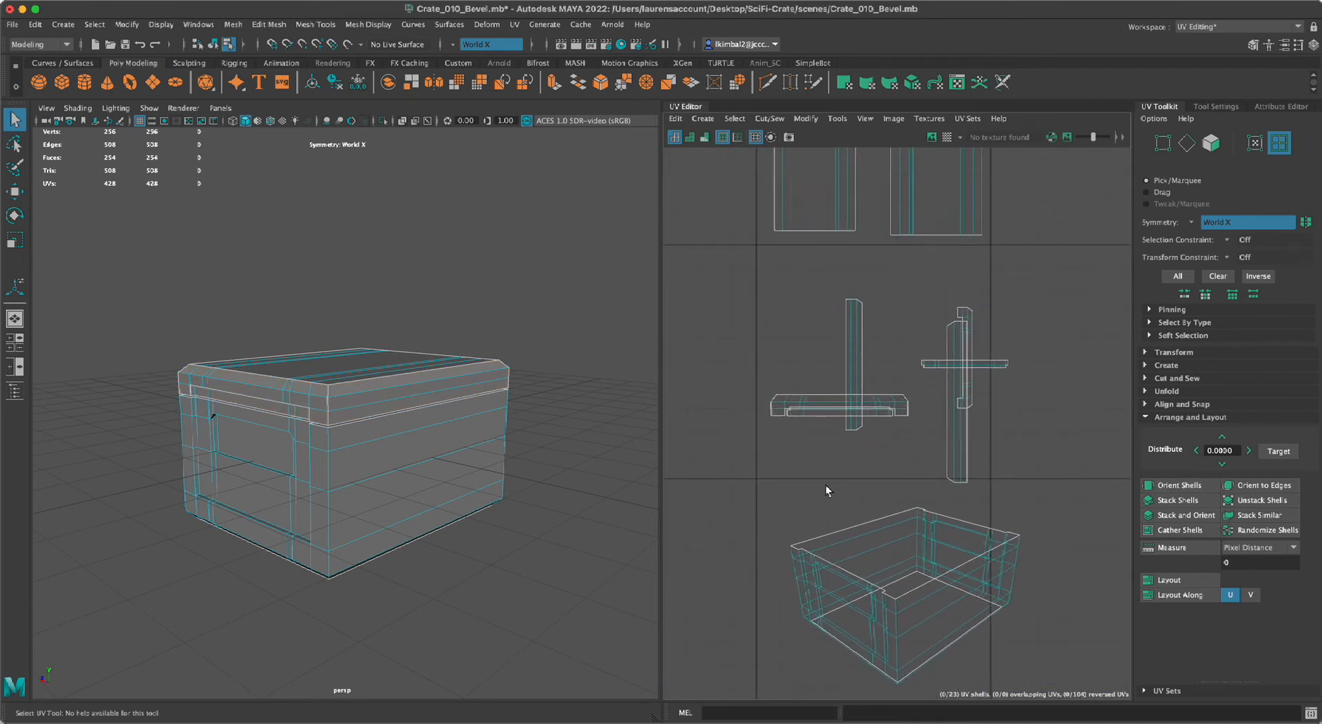
Examine the UV transform settings, including the rotation step snap, and collapse the arrange and layout settings.
{"action": "right_click_drag", "start_coordinate": [590, 325], "coordinate": [494, 327], "text": "alt"}
{"action": "left_click_drag", "start_coordinate": [495, 327], "coordinate": [513, 327], "text": "alt"}
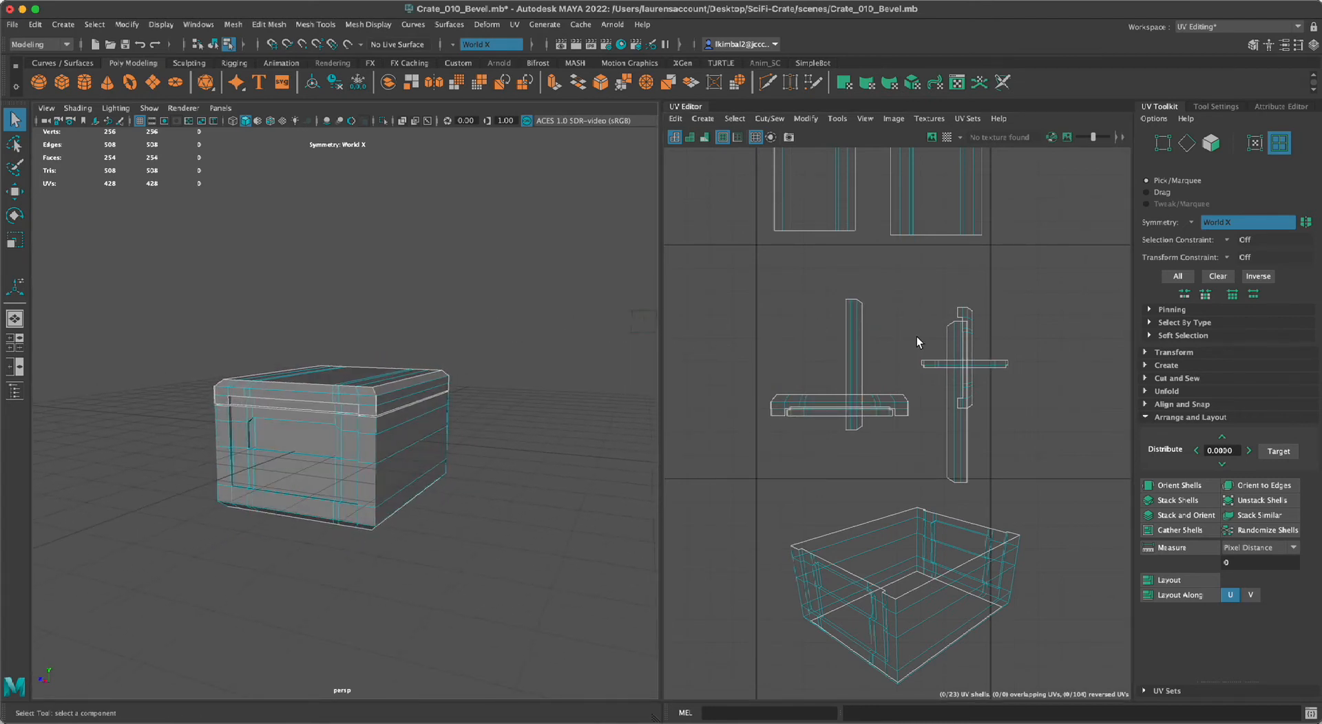
{"action": "left_click", "coordinate": [1147, 353]}
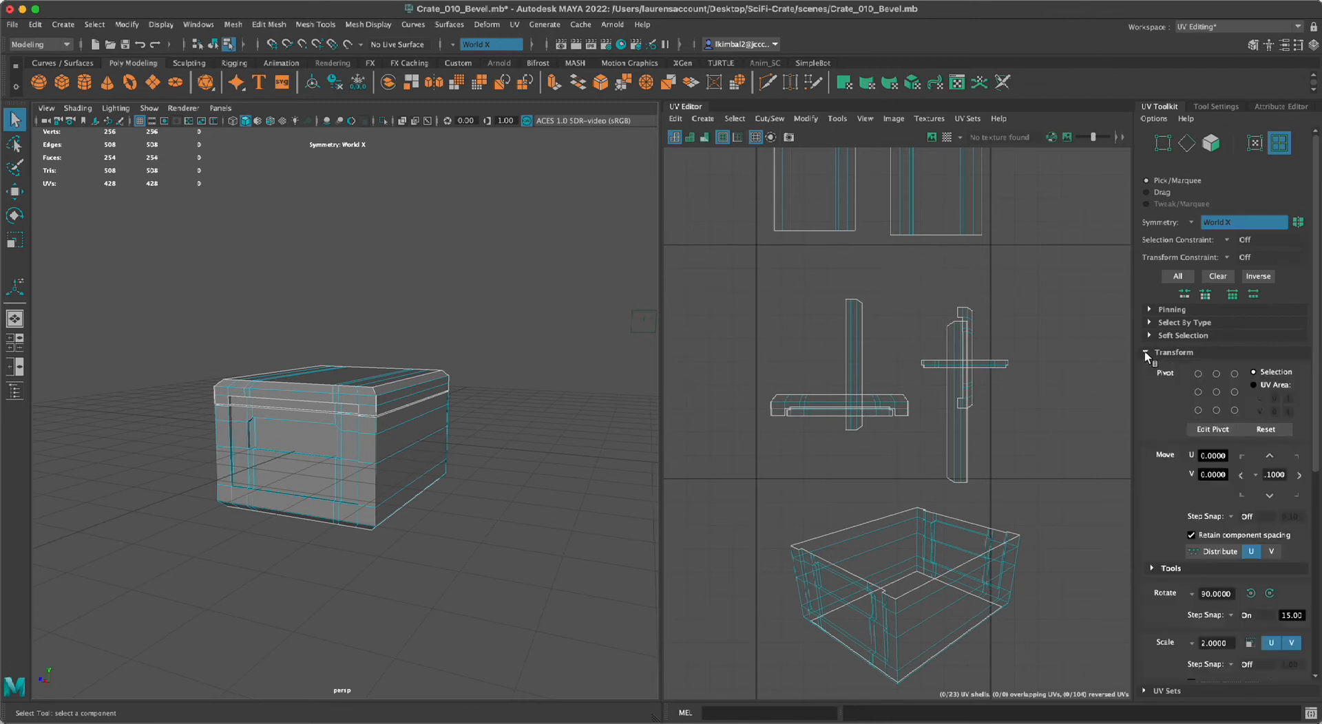
{"action": "scroll", "coordinate": [1155, 487], "scroll_direction": "down", "scroll_amount": 2}
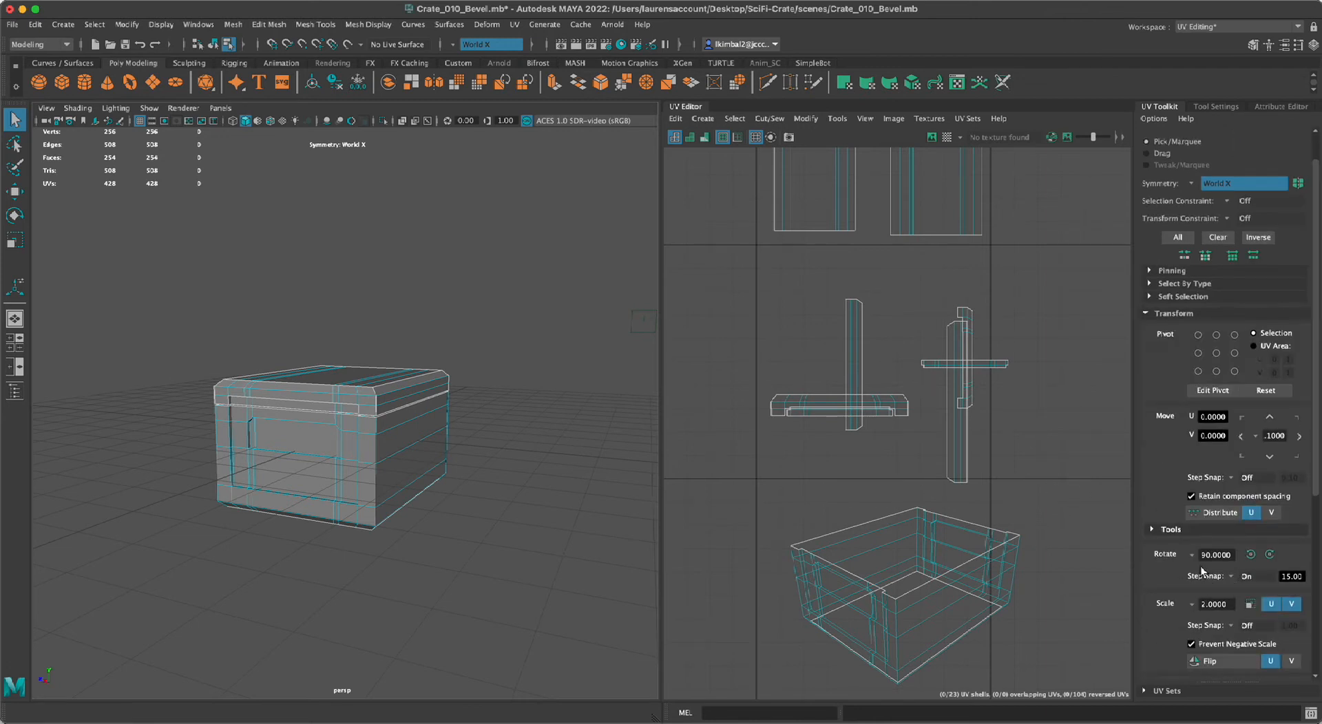
{"action": "scroll", "coordinate": [1201, 570], "scroll_direction": "down", "scroll_amount": 2}
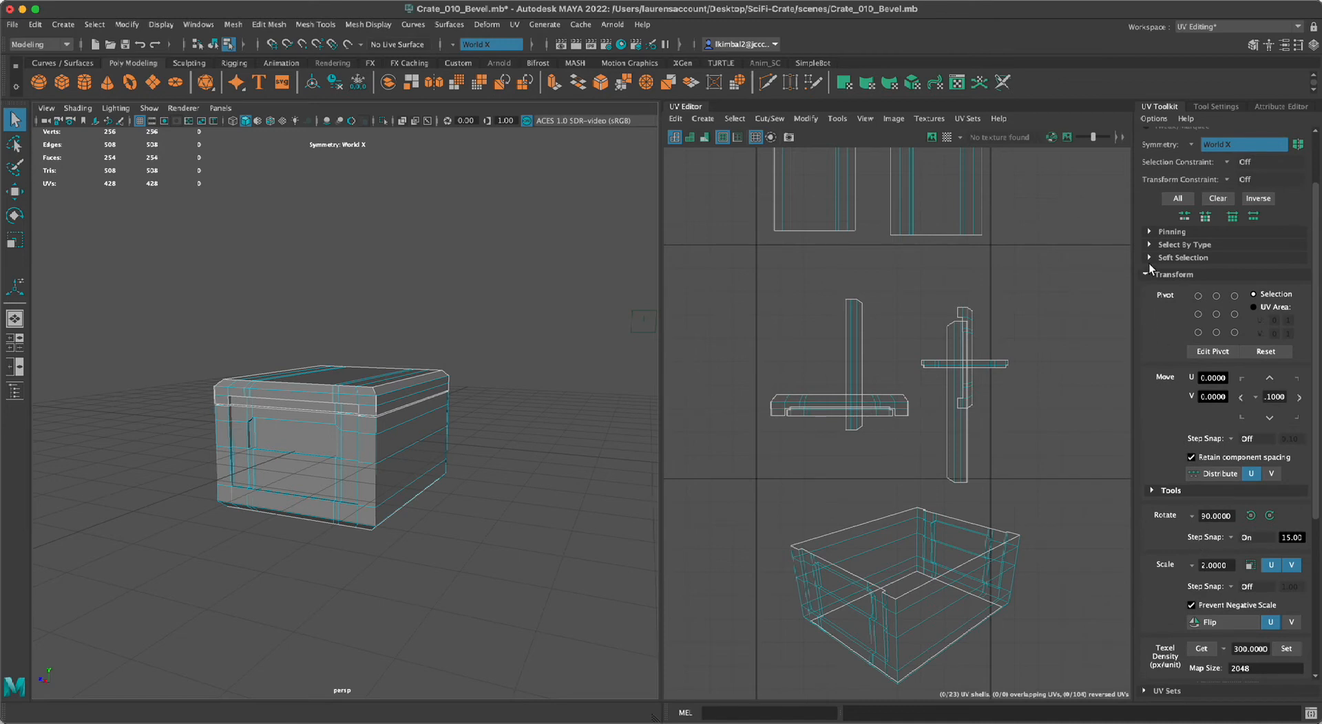
{"action": "left_click", "coordinate": [1144, 275]}
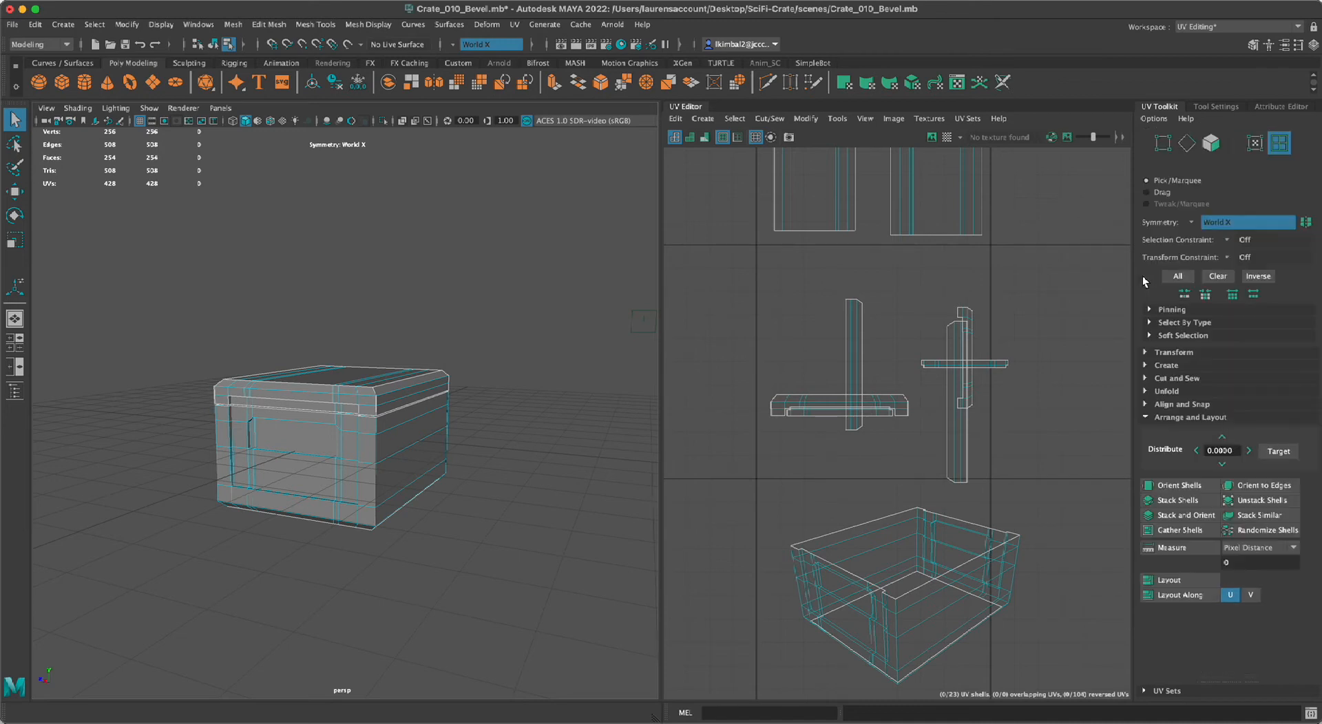
{"action": "left_click", "coordinate": [1145, 417]}
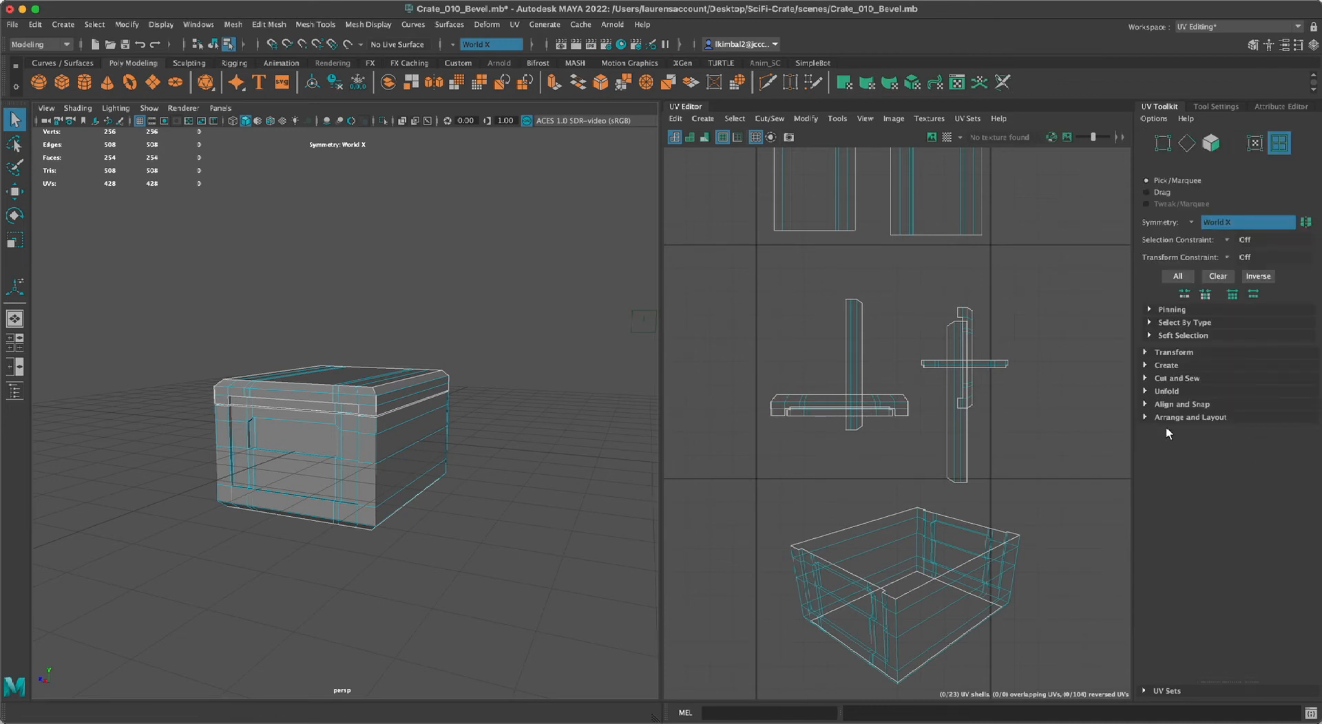
{"action": "left_click", "coordinate": [1144, 352]}
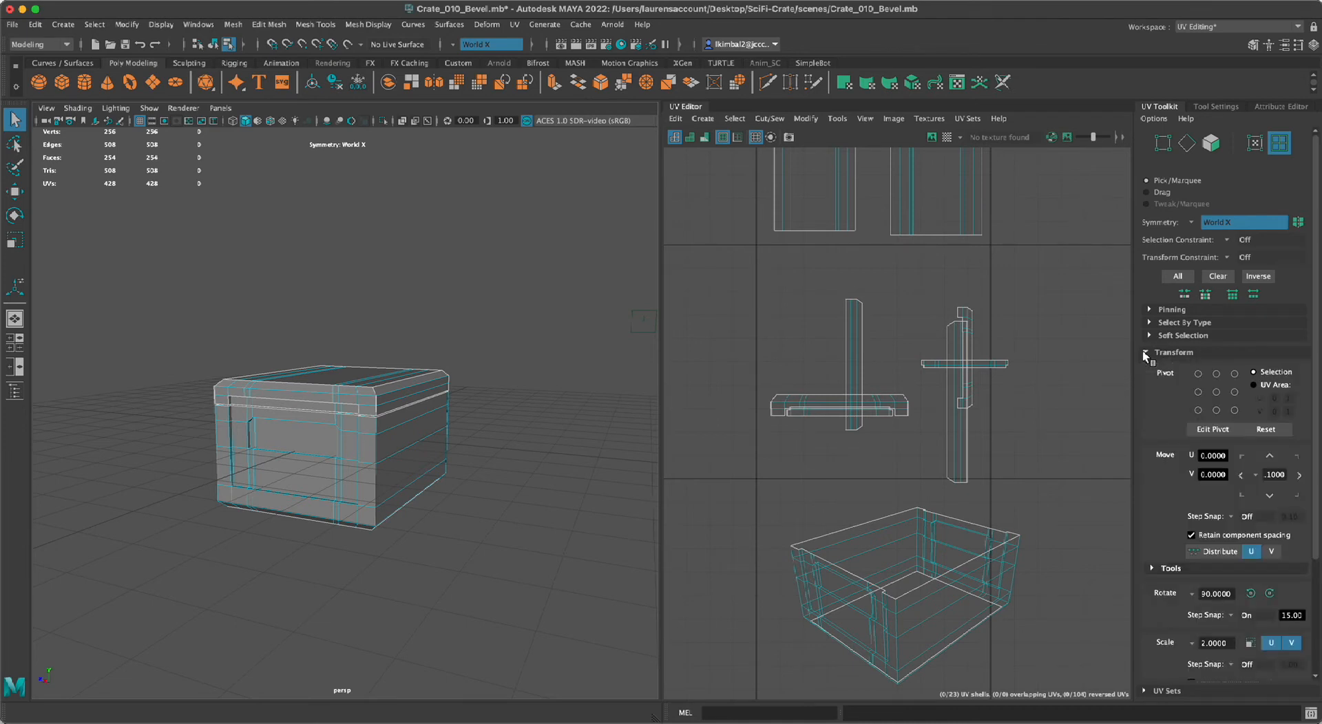
{"action": "scroll", "coordinate": [1143, 376], "scroll_direction": "down", "scroll_amount": 2}
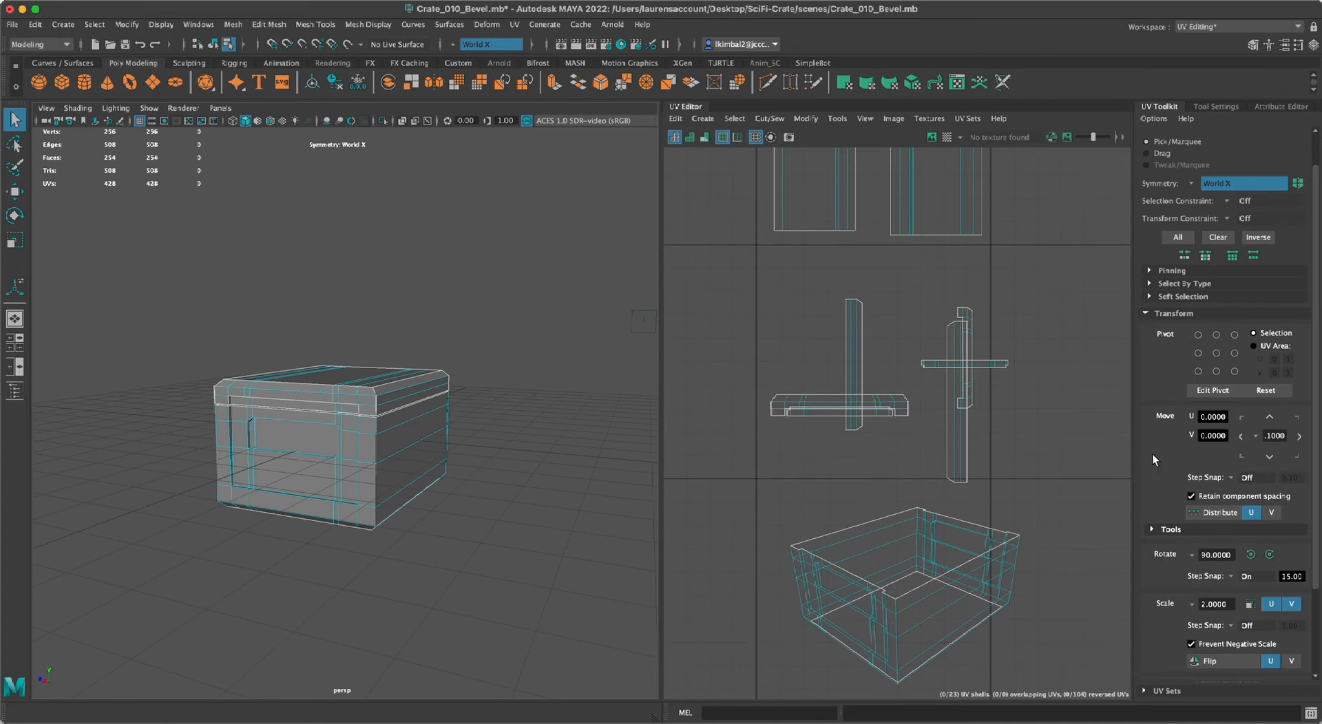
{"action": "scroll", "coordinate": [1149, 482], "scroll_direction": "down", "scroll_amount": 3}
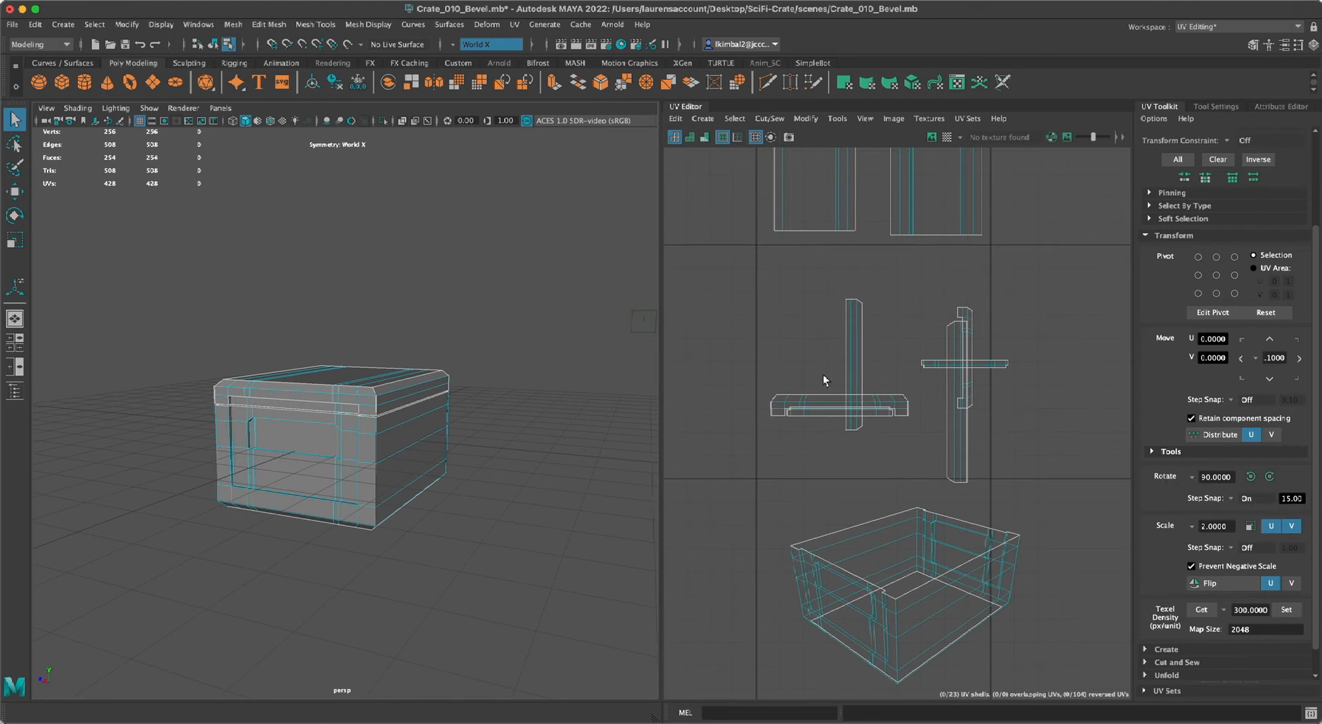
Rotate the upright lid rim strip shell beside the wide front shell by 90 degrees so it lies horizontally.
{"action": "mouse_move", "coordinate": [846, 330]}
{"action": "right_mouse_down"}
{"action": "mouse_move", "coordinate": [799, 325]}
{"action": "mouse_move", "coordinate": [846, 328]}
{"action": "right_mouse_up"}
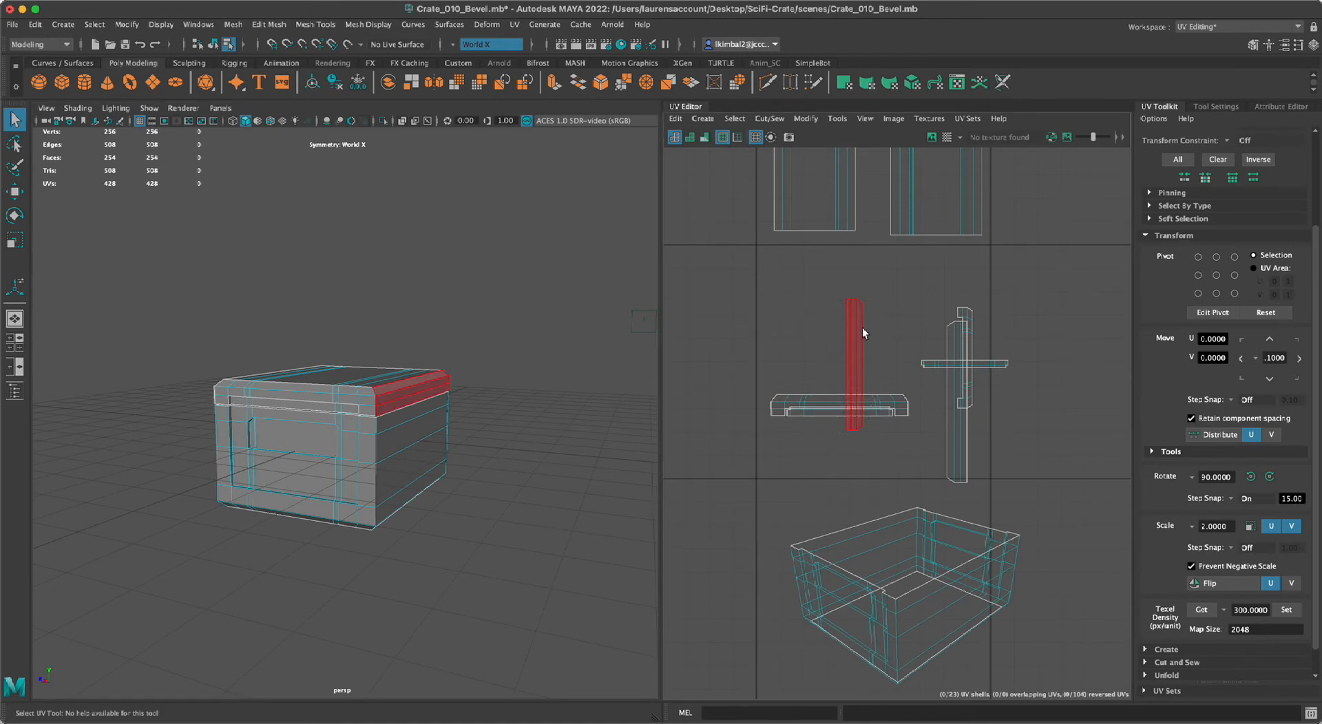
{"action": "left_click", "coordinate": [862, 327]}
{"action": "key", "text": "e"}
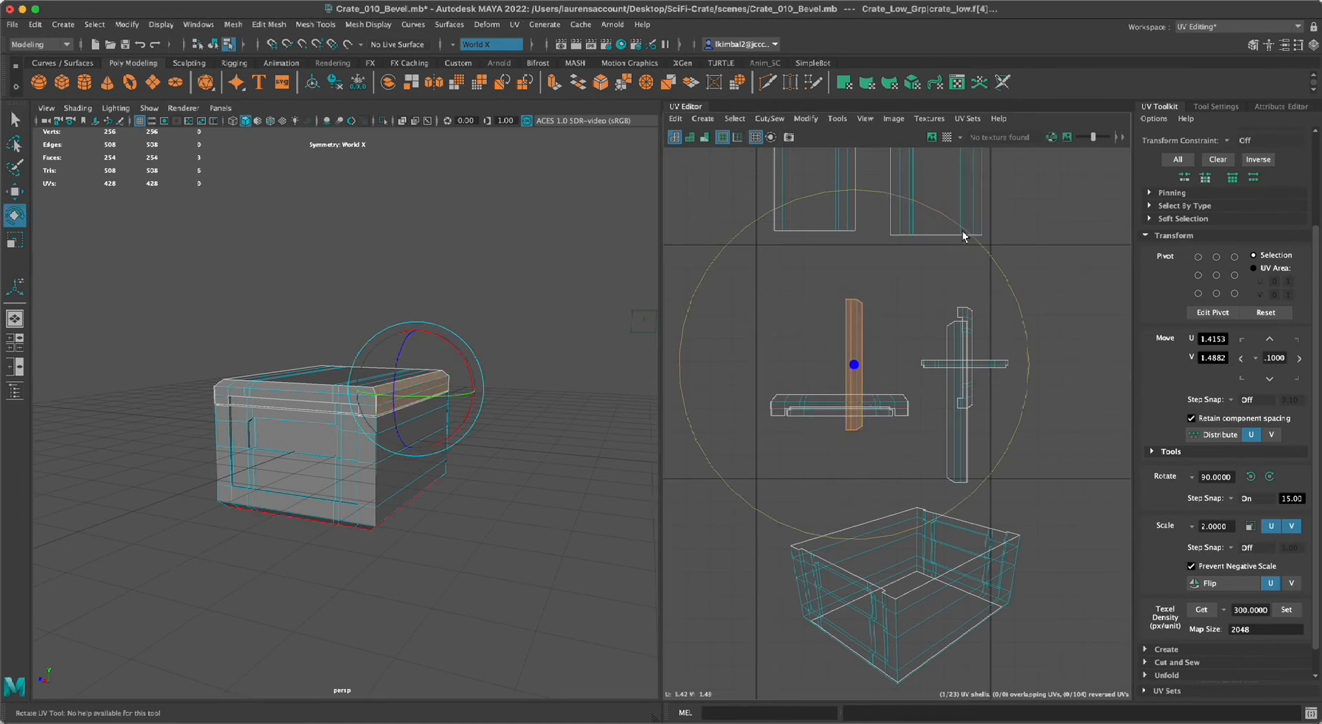
{"action": "left_click_drag", "start_coordinate": [975, 237], "coordinate": [688, 180]}
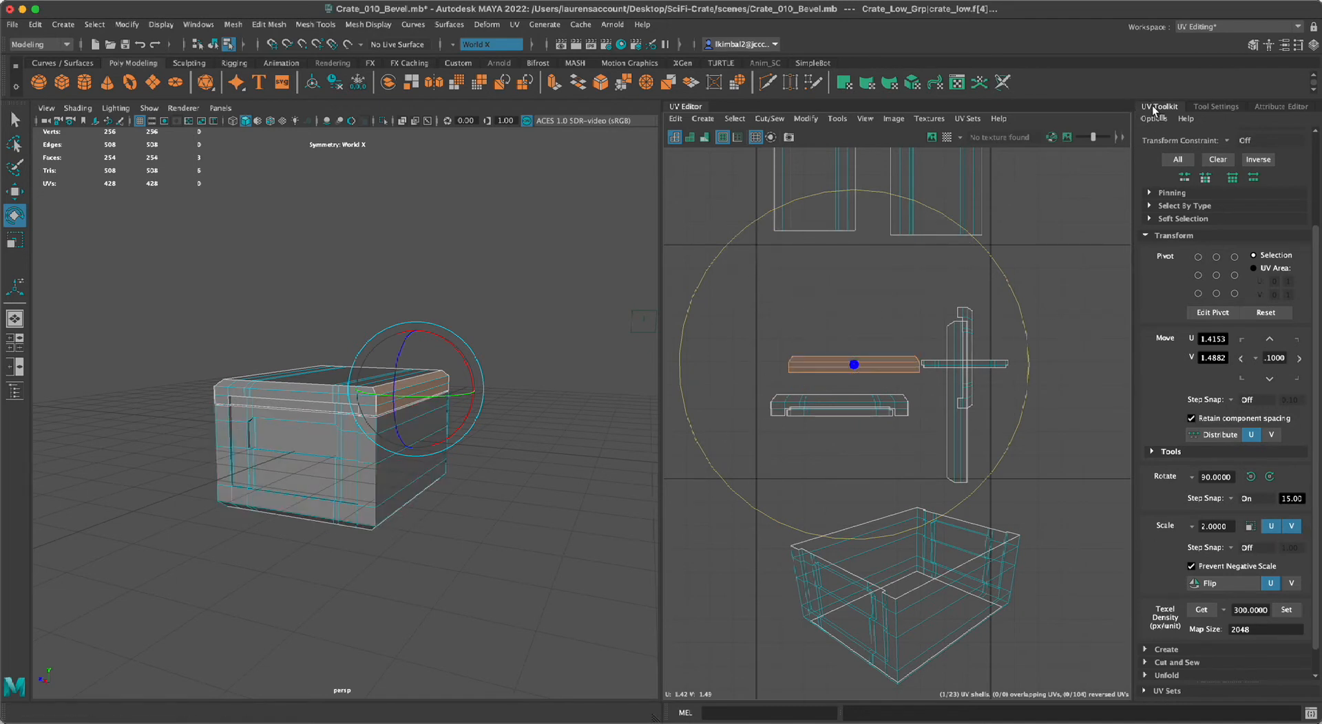
Select all six lid rim shells and open the Layout UVs options.
{"action": "scroll", "coordinate": [848, 278], "scroll_direction": "down", "scroll_amount": 3}
{"action": "right_click_drag", "start_coordinate": [848, 278], "coordinate": [852, 278], "text": "alt"}
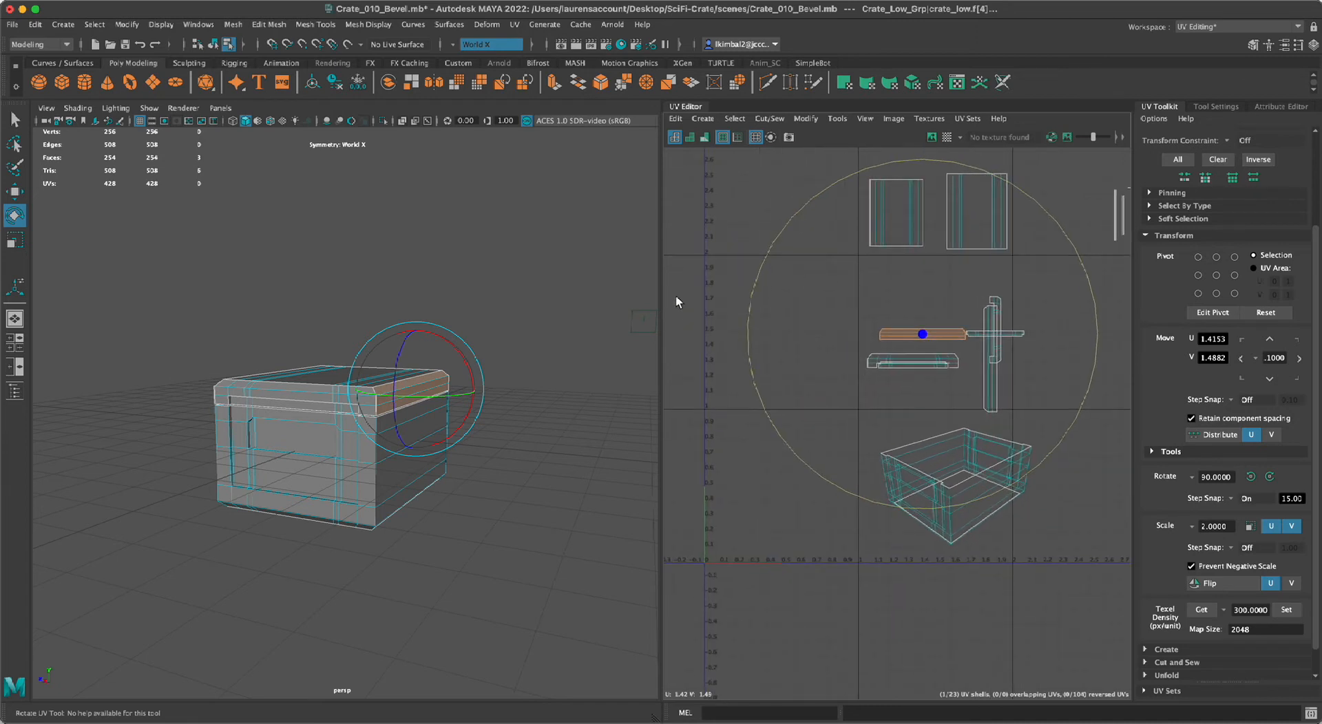
{"action": "left_click_drag", "start_coordinate": [848, 289], "coordinate": [1071, 425]}
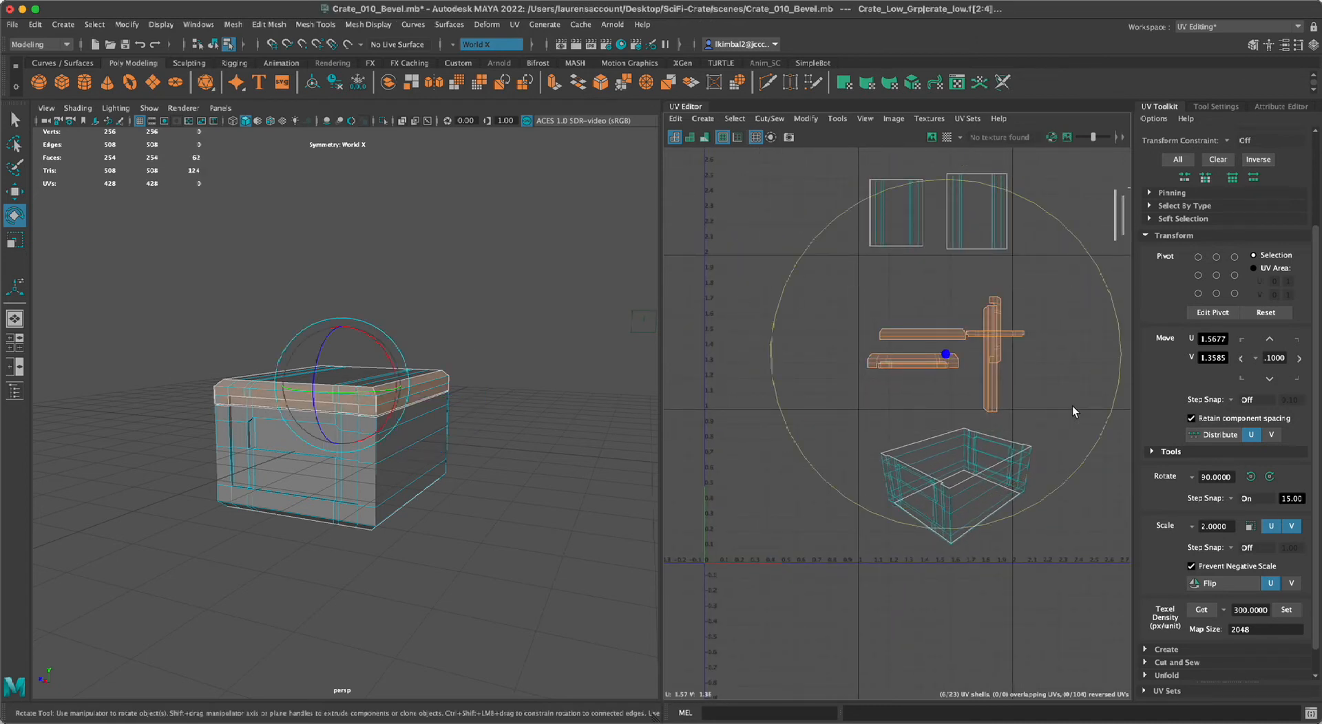
{"action": "right_click_drag", "start_coordinate": [990, 348], "coordinate": [929, 387], "text": "shift"}
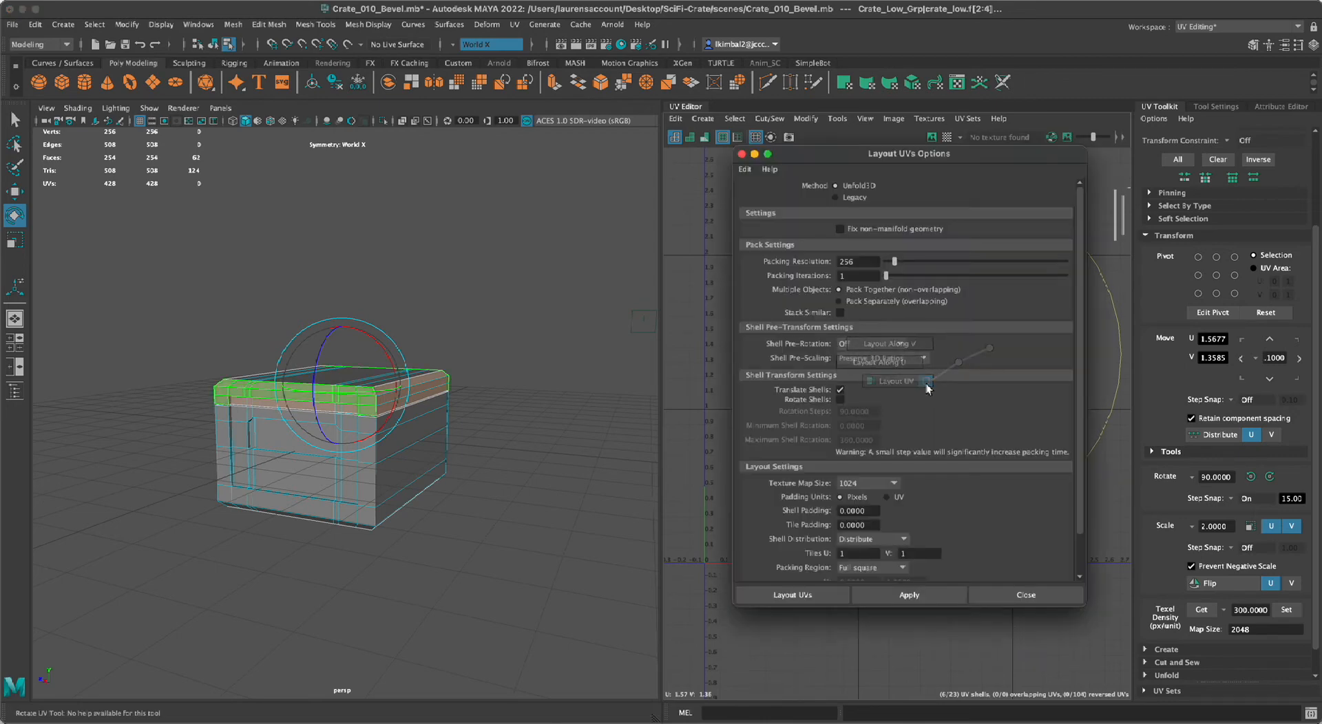
{"action": "mouse_move", "coordinate": [775, 210]}
{"action": "left_mouse_down"}
{"action": "mouse_move", "coordinate": [734, 197]}
{"action": "mouse_move", "coordinate": [761, 199]}
{"action": "left_mouse_up"}
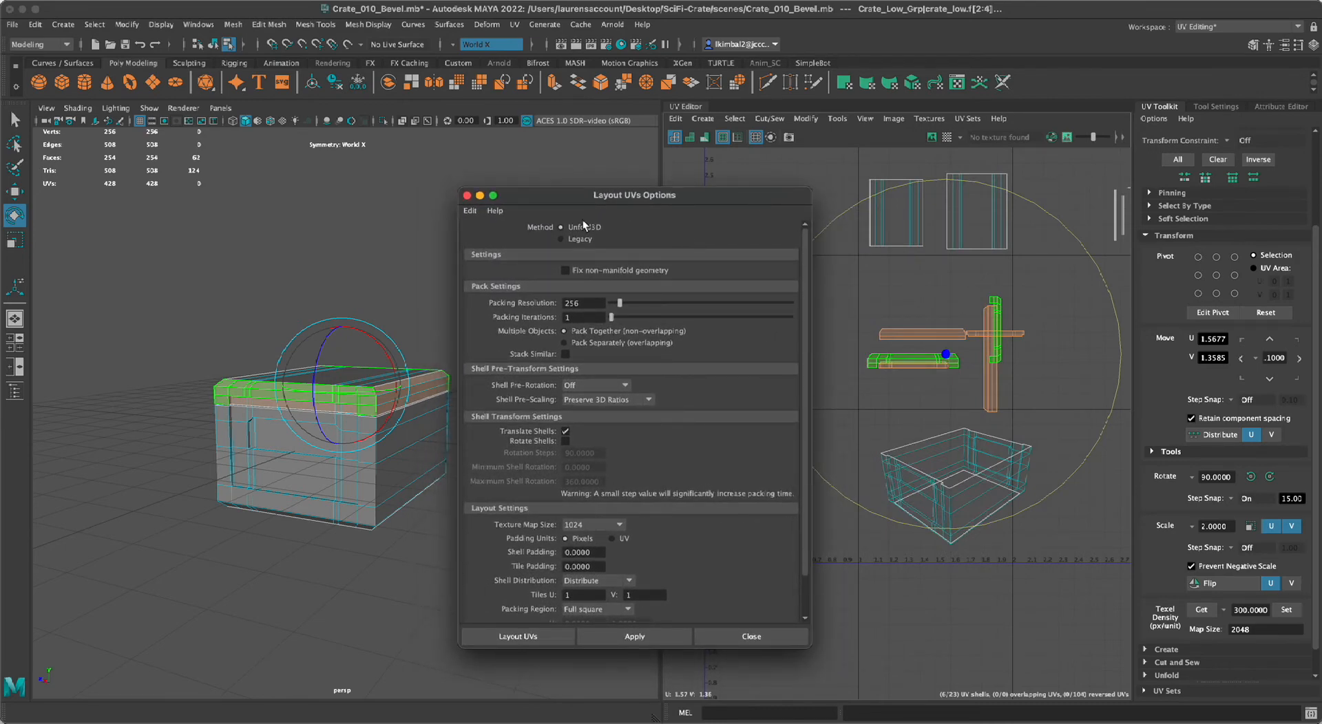
Reset the Layout UVs options to their defaults and enlarge the dialog to show all settings.
{"action": "left_click", "coordinate": [469, 210]}
{"action": "left_click", "coordinate": [513, 237]}
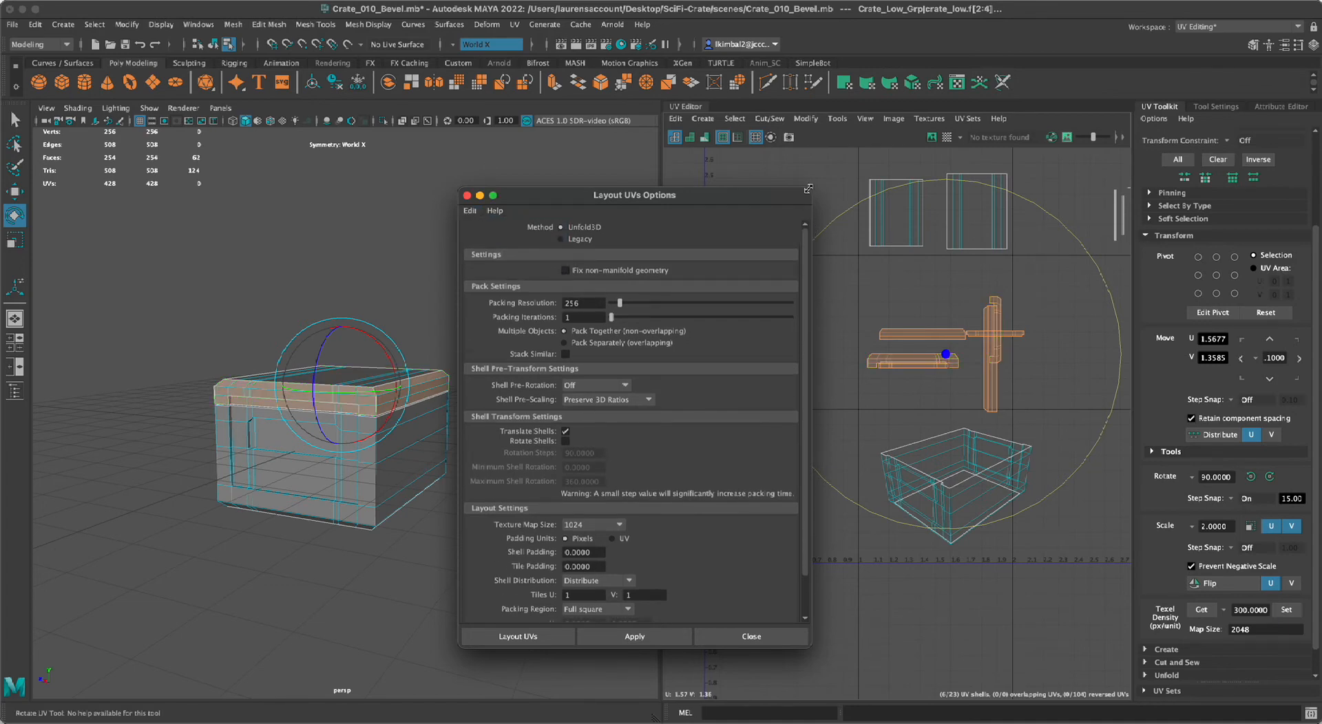
{"action": "left_click_drag", "start_coordinate": [779, 196], "coordinate": [722, 113]}
{"action": "left_click_drag", "start_coordinate": [758, 562], "coordinate": [803, 671]}
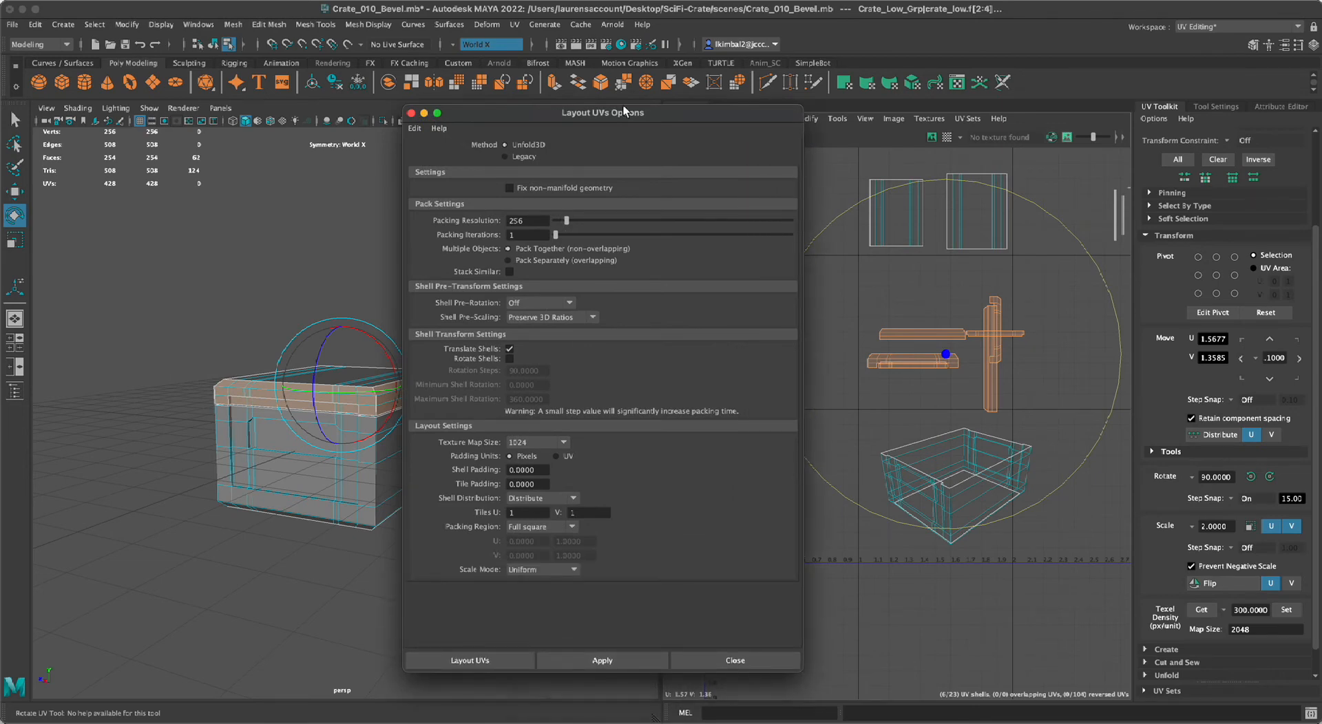
{"action": "left_click_drag", "start_coordinate": [645, 111], "coordinate": [575, 112]}
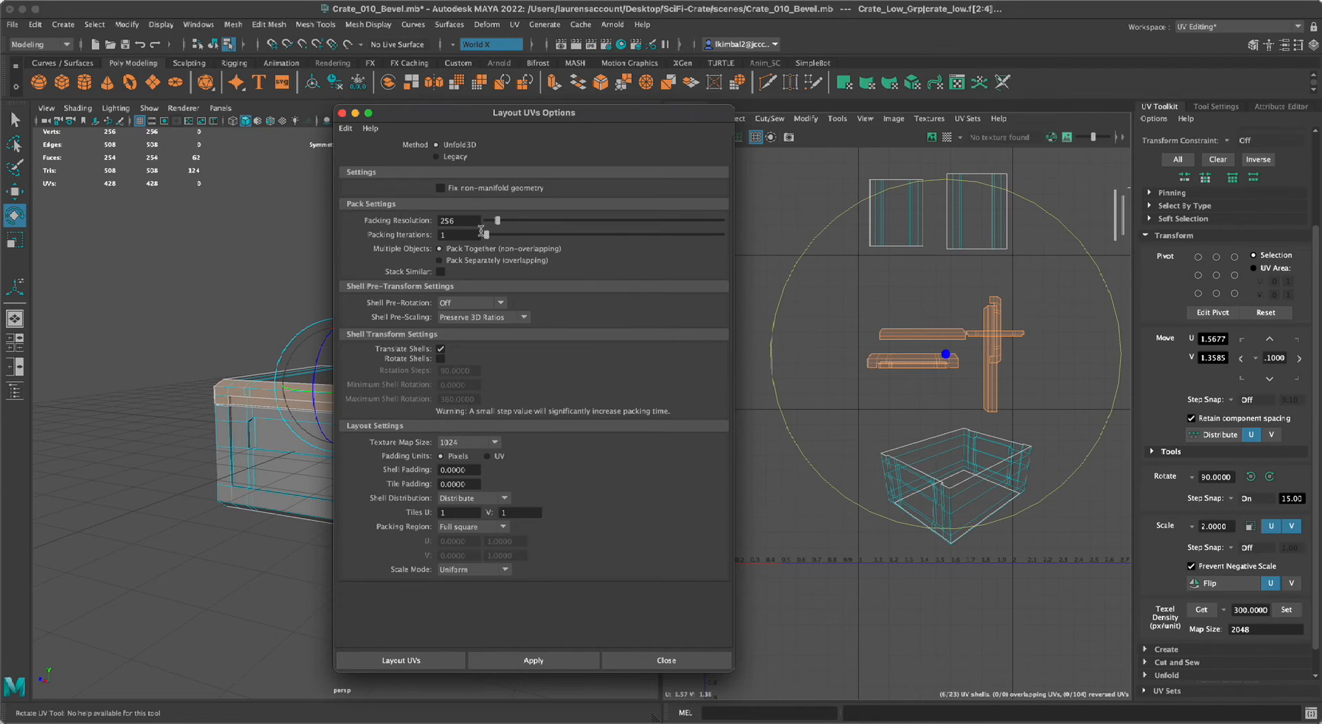
Try laying out the selected lid rim shells with a packing resolution of 2048.
{"action": "left_click_drag", "start_coordinate": [475, 221], "coordinate": [430, 221]}
{"action": "left_click_drag", "start_coordinate": [397, 122], "coordinate": [635, 157]}
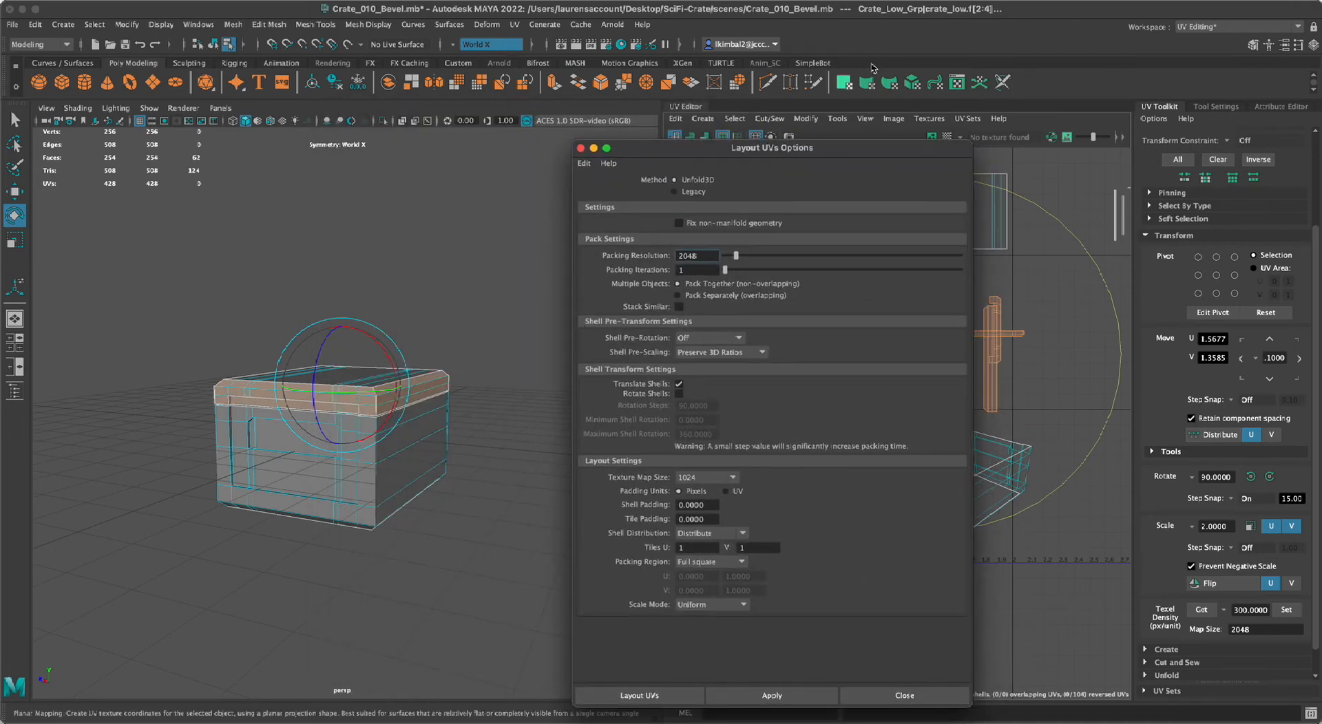
{"action": "left_click_drag", "start_coordinate": [843, 149], "coordinate": [668, 143]}
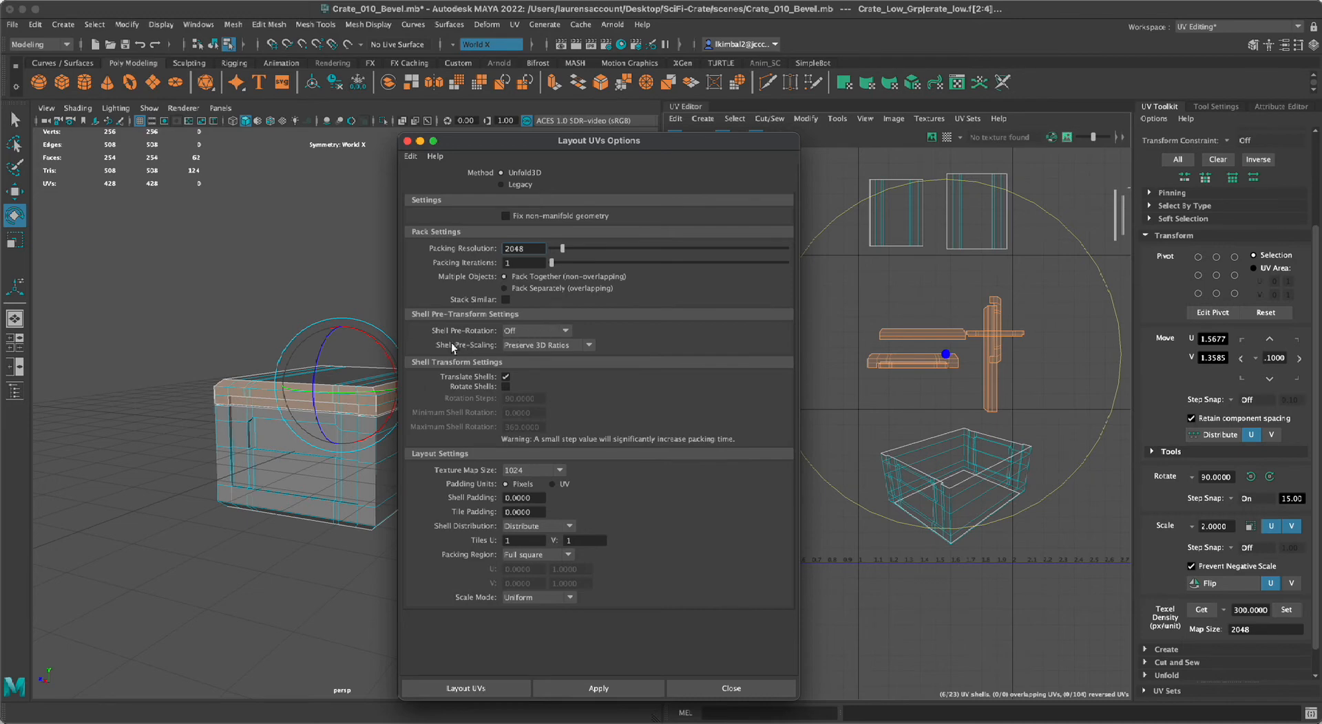
{"action": "left_click_drag", "start_coordinate": [564, 135], "coordinate": [367, 125]}
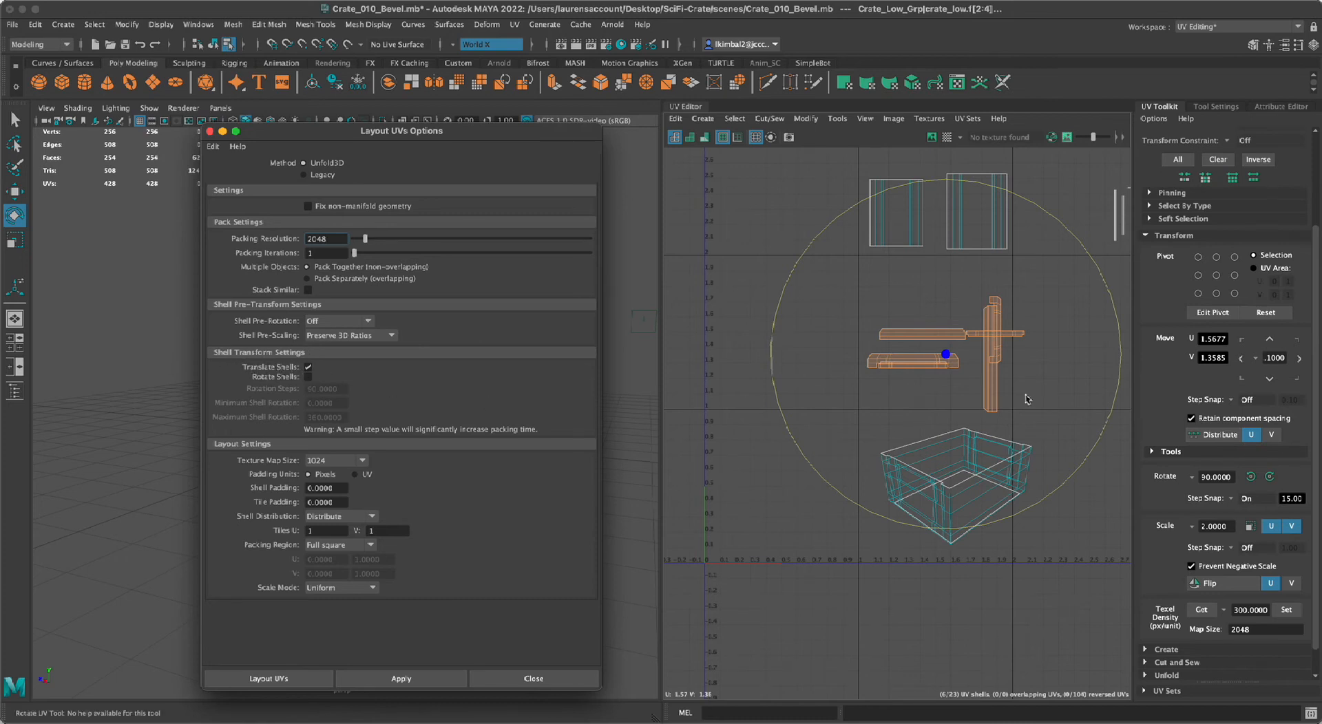
{"action": "left_click", "coordinate": [456, 678]}
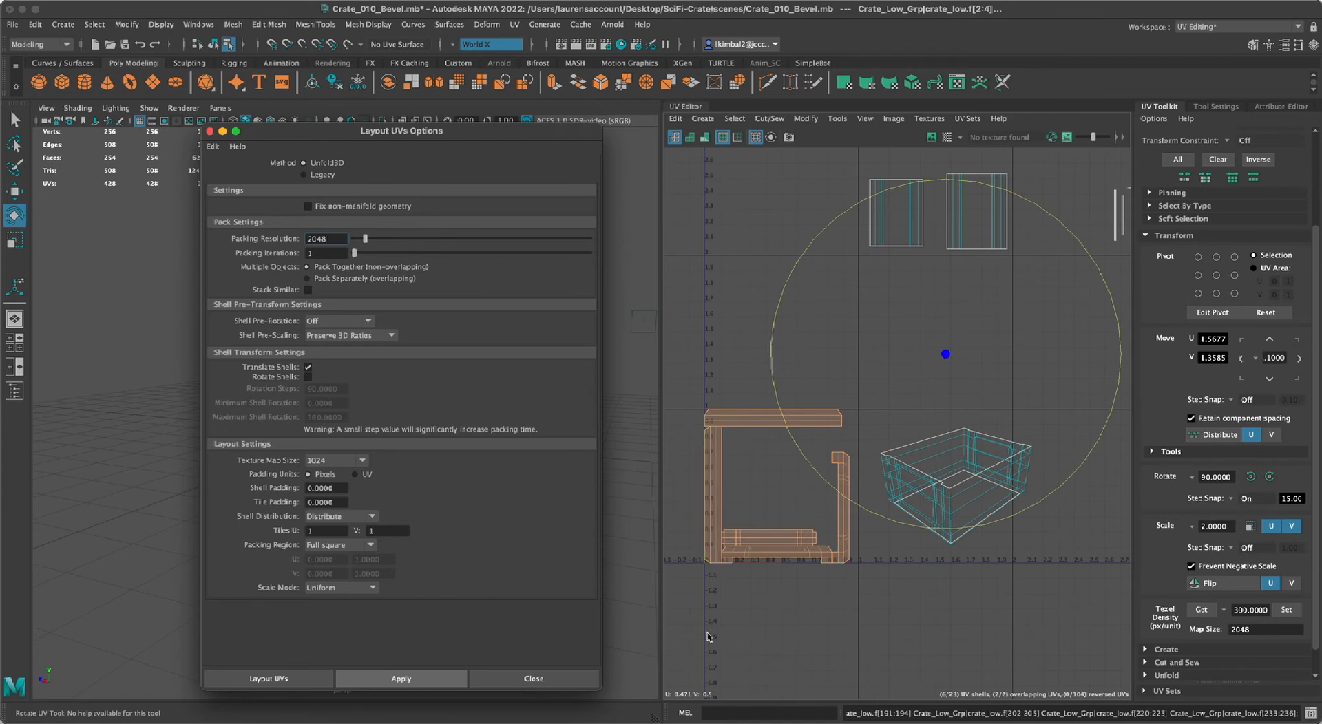
Undo the layout of the lid rim shells.
{"action": "key", "text": "super+z"}
{"action": "left_click", "coordinate": [721, 627]}
{"action": "key", "text": "super+z"}
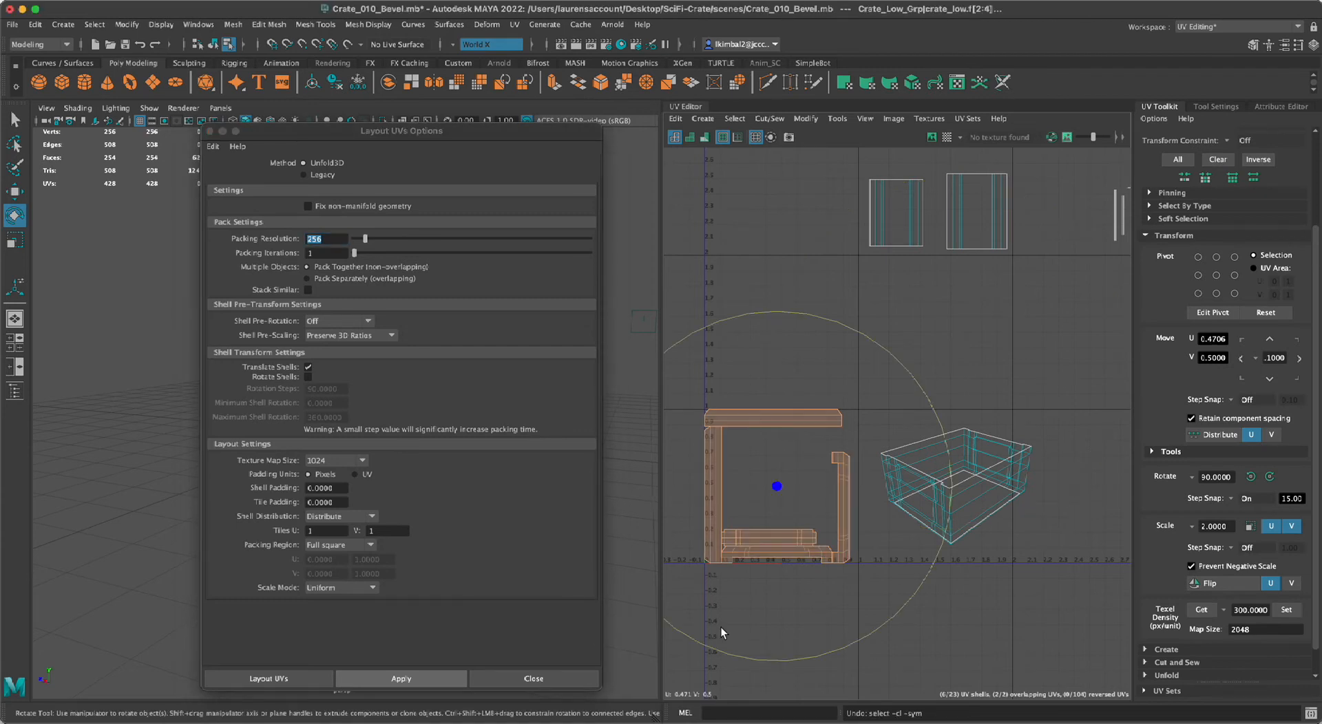
{"action": "key", "text": "super+z"}
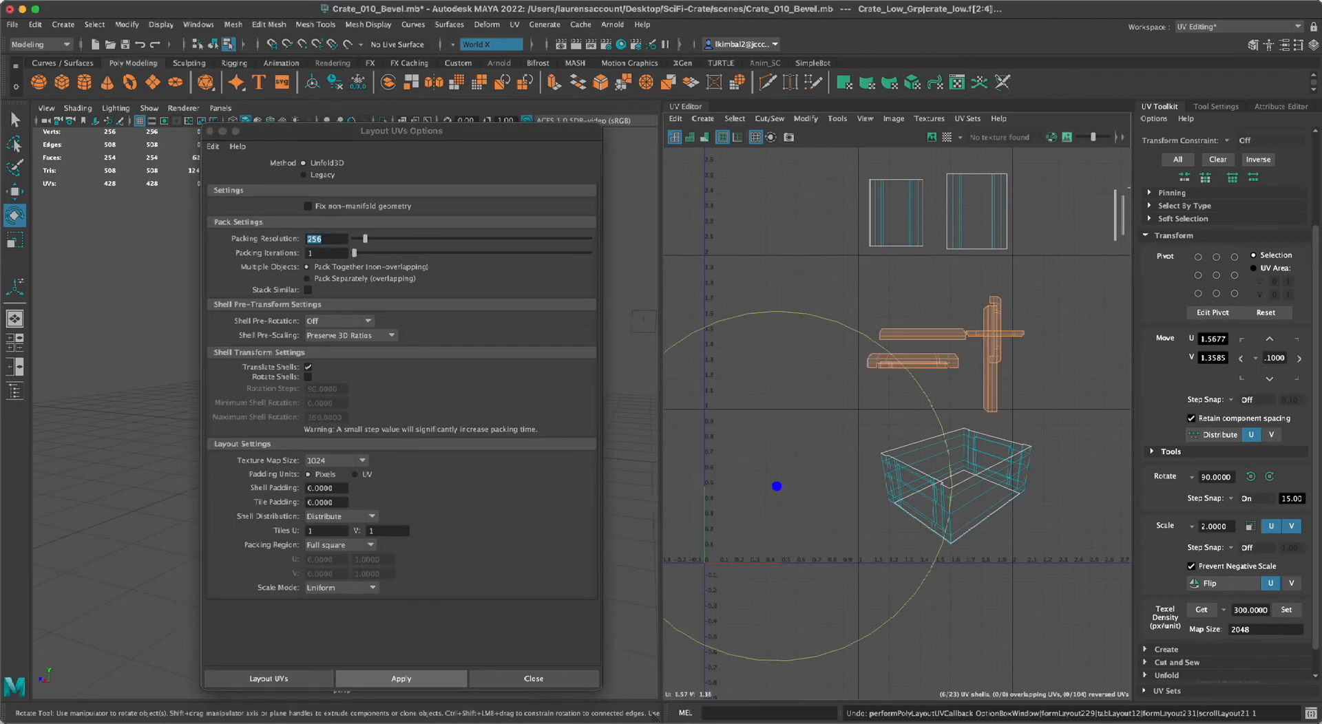
Set the layout's packing resolution to 2048 and enable shell rotation.
{"action": "left_click", "coordinate": [318, 238]}
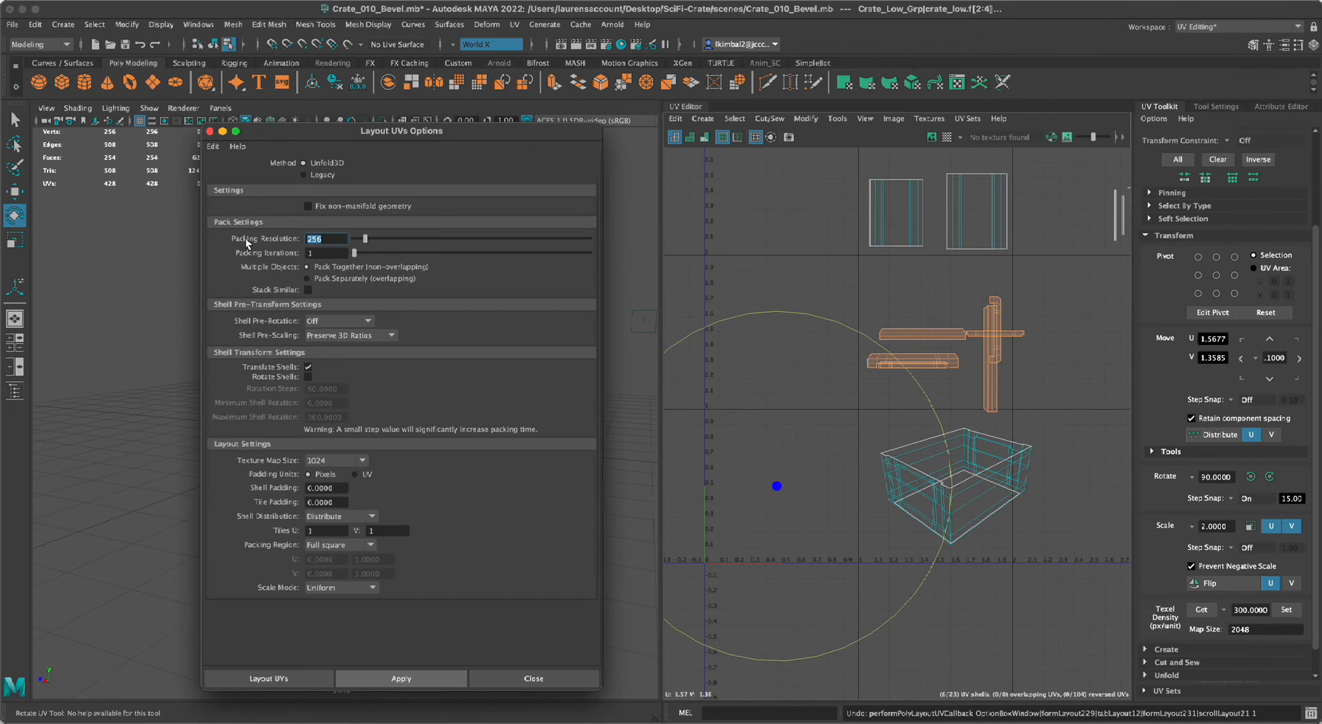
{"action": "type", "text": "2048"}
{"action": "left_click", "coordinate": [308, 377]}
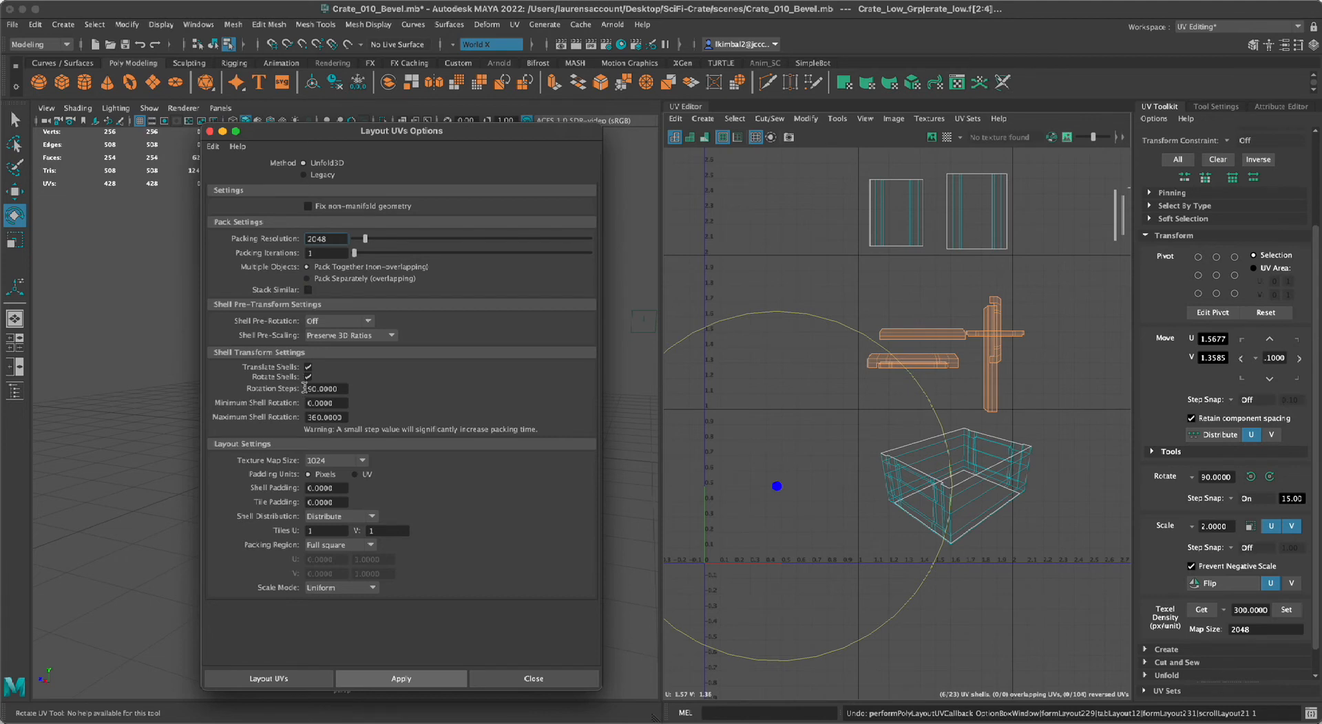
Set the layout's texture map size to 2048 and both the shell padding and tile padding to 10 pixels.
{"action": "left_click", "coordinate": [358, 459]}
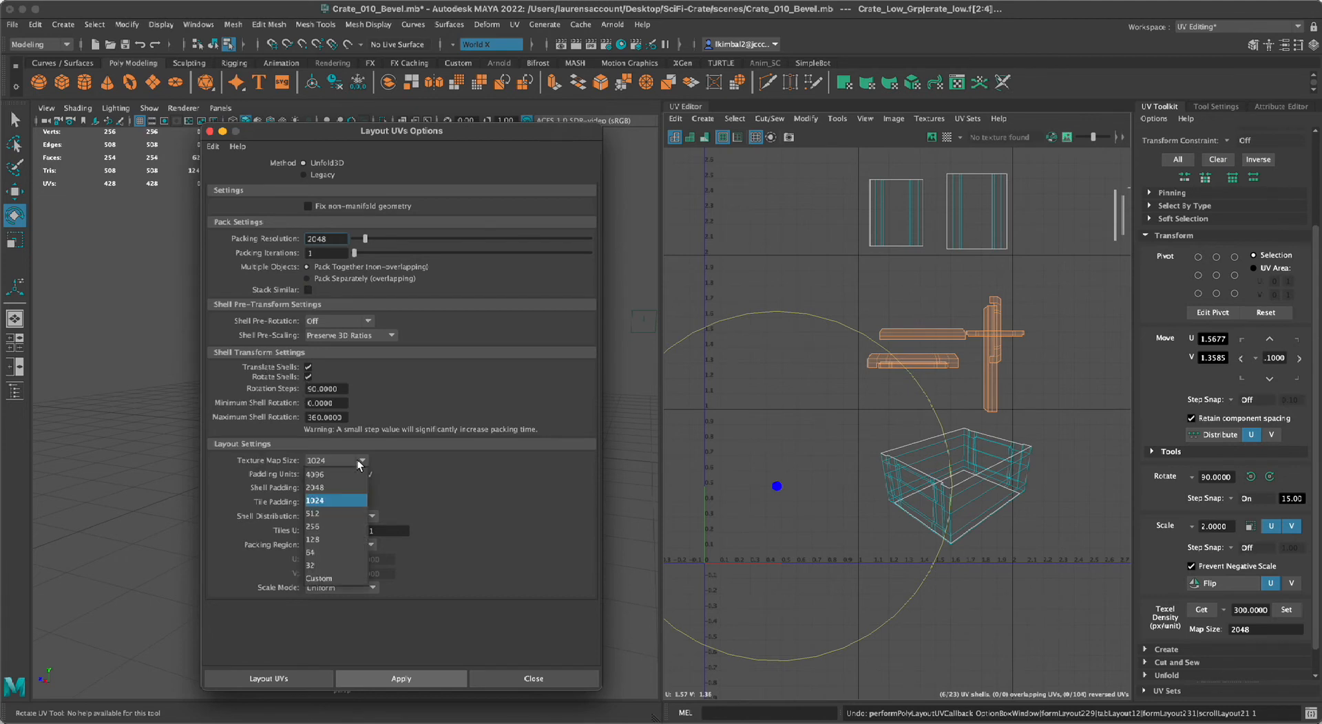
{"action": "left_click", "coordinate": [348, 487]}
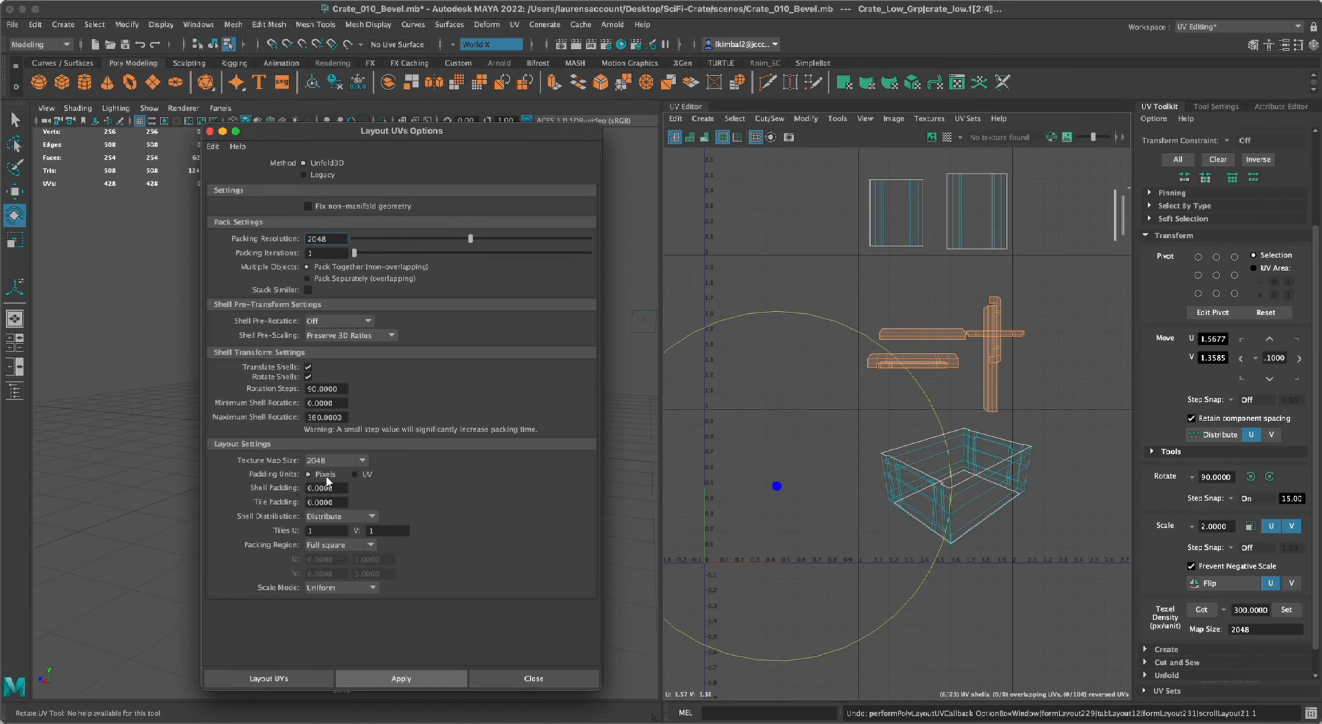
{"action": "left_click_drag", "start_coordinate": [337, 490], "coordinate": [240, 487]}
{"action": "type", "text": "10"}
{"action": "key", "text": "Tab"}
{"action": "type", "text": "10"}
{"action": "key", "text": "Return"}
{"action": "left_click", "coordinate": [377, 514]}
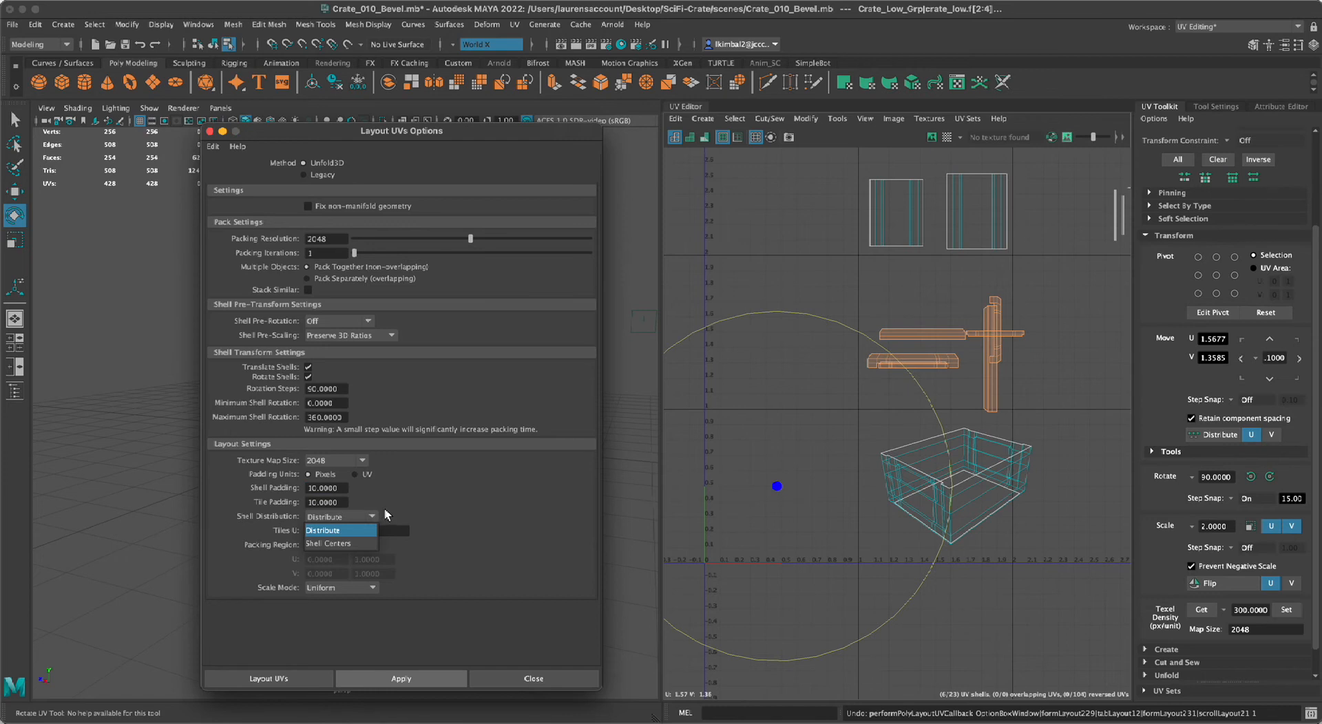
Lay out the selected lid rim shells with the configured packing and padding options, then clear the shell selection.
{"action": "left_click", "coordinate": [611, 573]}
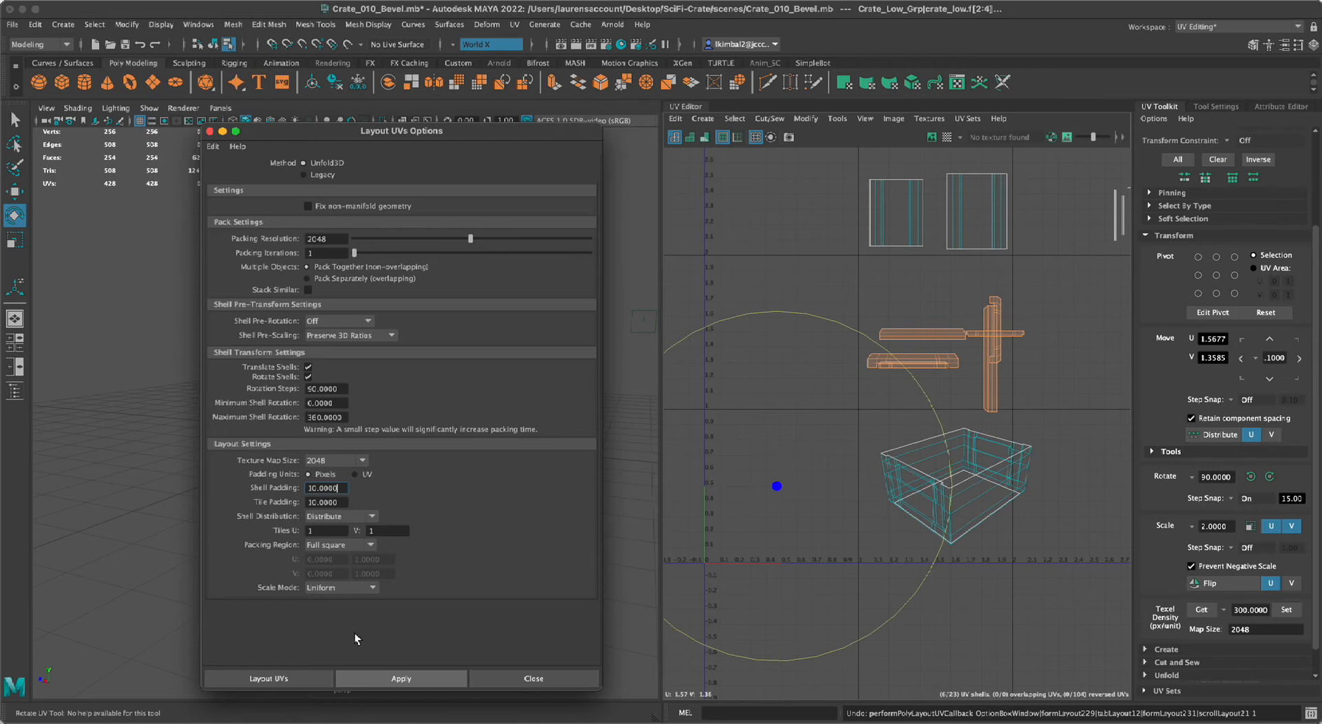
{"action": "left_click", "coordinate": [390, 685]}
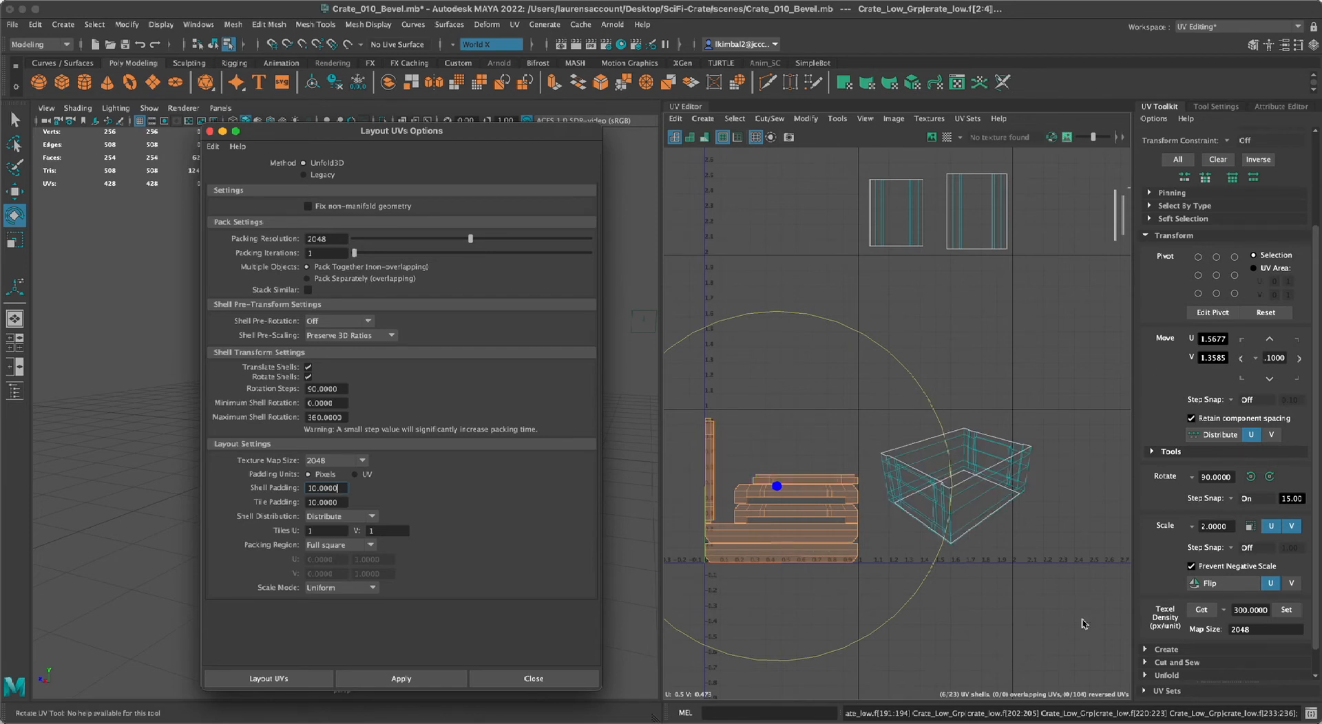
{"action": "left_click", "coordinate": [984, 611]}
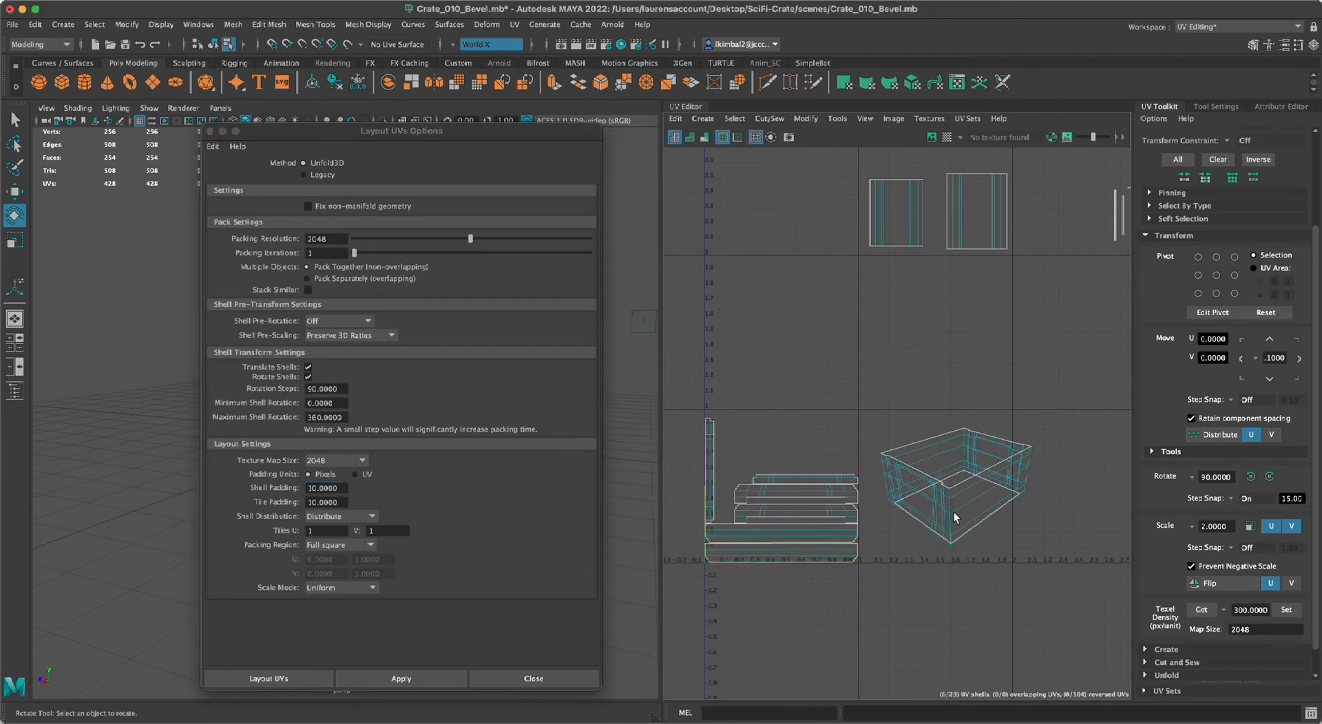
{"action": "left_click", "coordinate": [858, 554]}
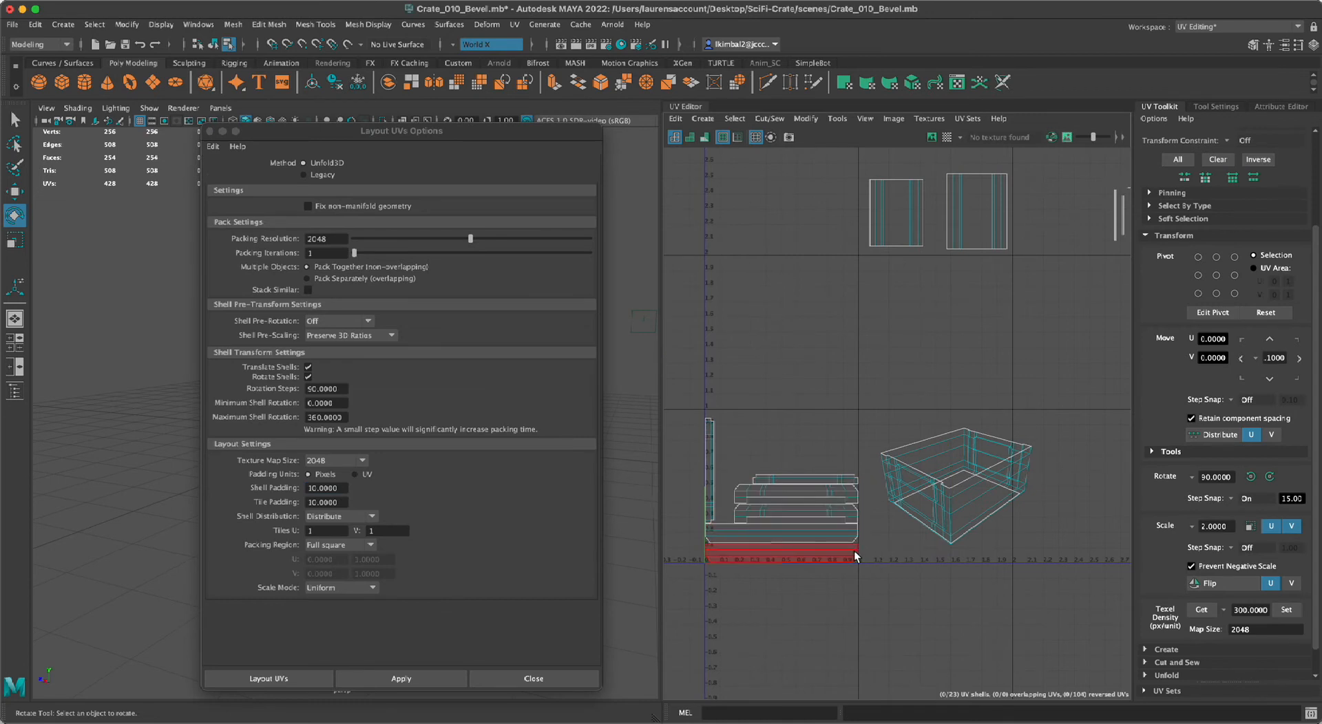
{"action": "scroll", "coordinate": [857, 554], "scroll_direction": "up", "scroll_amount": 3}
{"action": "left_click", "coordinate": [871, 601]}
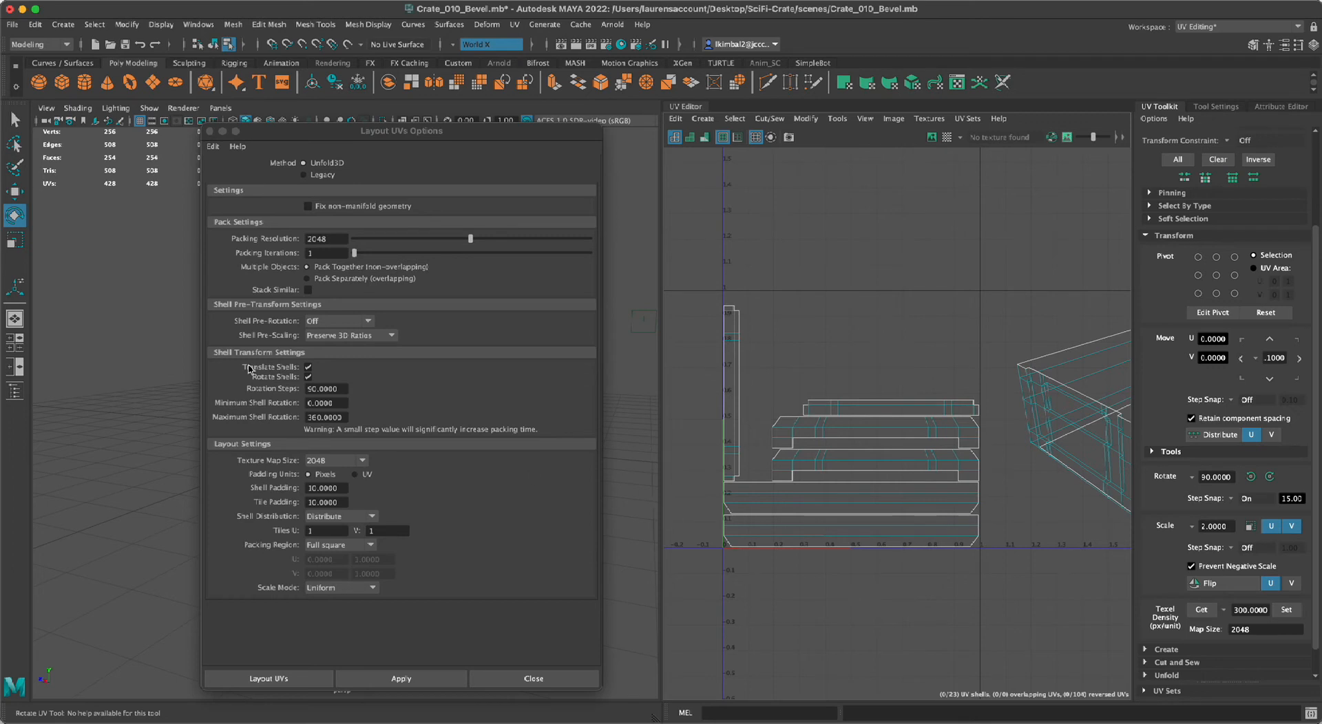
Disable shell rotation in the UV layout options.
{"action": "left_click", "coordinate": [308, 377]}
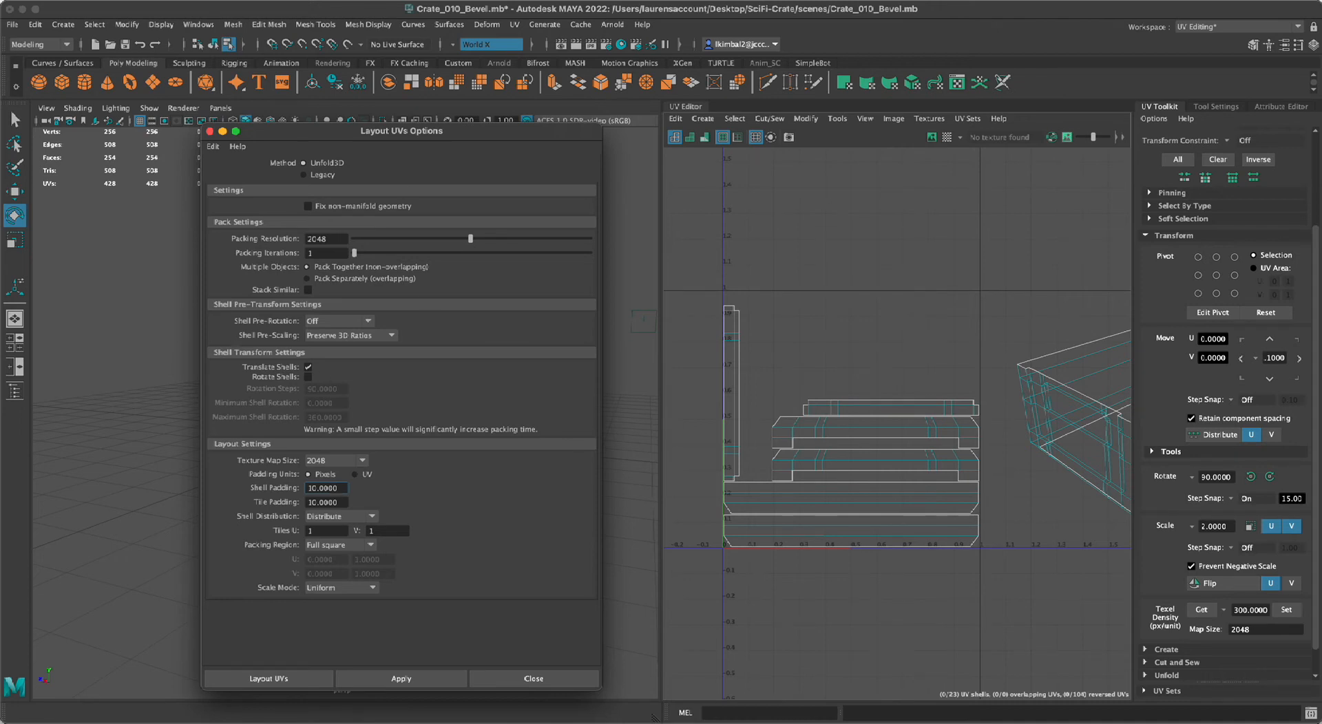
Close the layout options and move all the lid rim shells up to about V 1.5, above the first UV tile.
{"action": "left_click", "coordinate": [548, 683]}
{"action": "scroll", "coordinate": [758, 592], "scroll_direction": "down", "scroll_amount": 4}
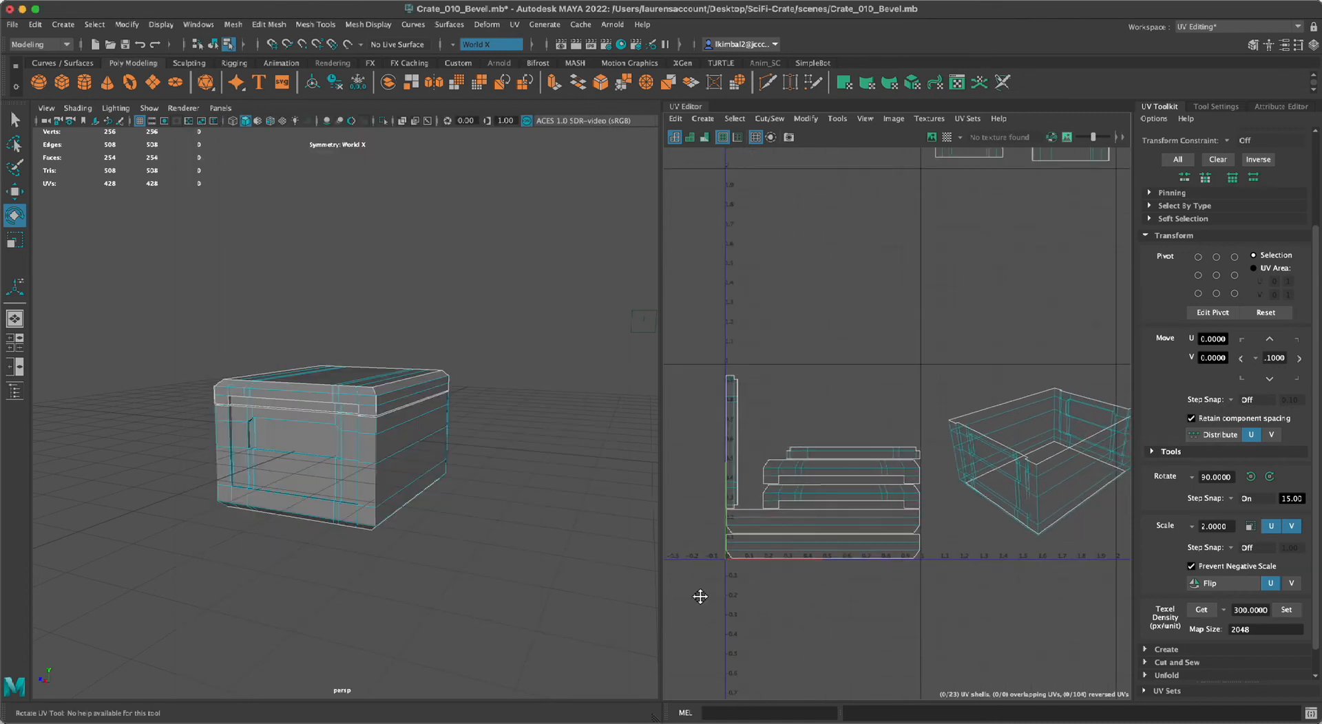
{"action": "right_click_drag", "start_coordinate": [748, 563], "coordinate": [865, 651], "text": "alt"}
{"action": "middle_click_drag", "start_coordinate": [864, 651], "coordinate": [994, 576], "text": "alt"}
{"action": "right_click_drag", "start_coordinate": [994, 576], "coordinate": [887, 552], "text": "alt"}
{"action": "middle_click_drag", "start_coordinate": [887, 553], "coordinate": [823, 587], "text": "alt"}
{"action": "scroll", "coordinate": [801, 617], "scroll_direction": "up", "scroll_amount": 1}
{"action": "left_click_drag", "start_coordinate": [743, 449], "coordinate": [939, 540]}
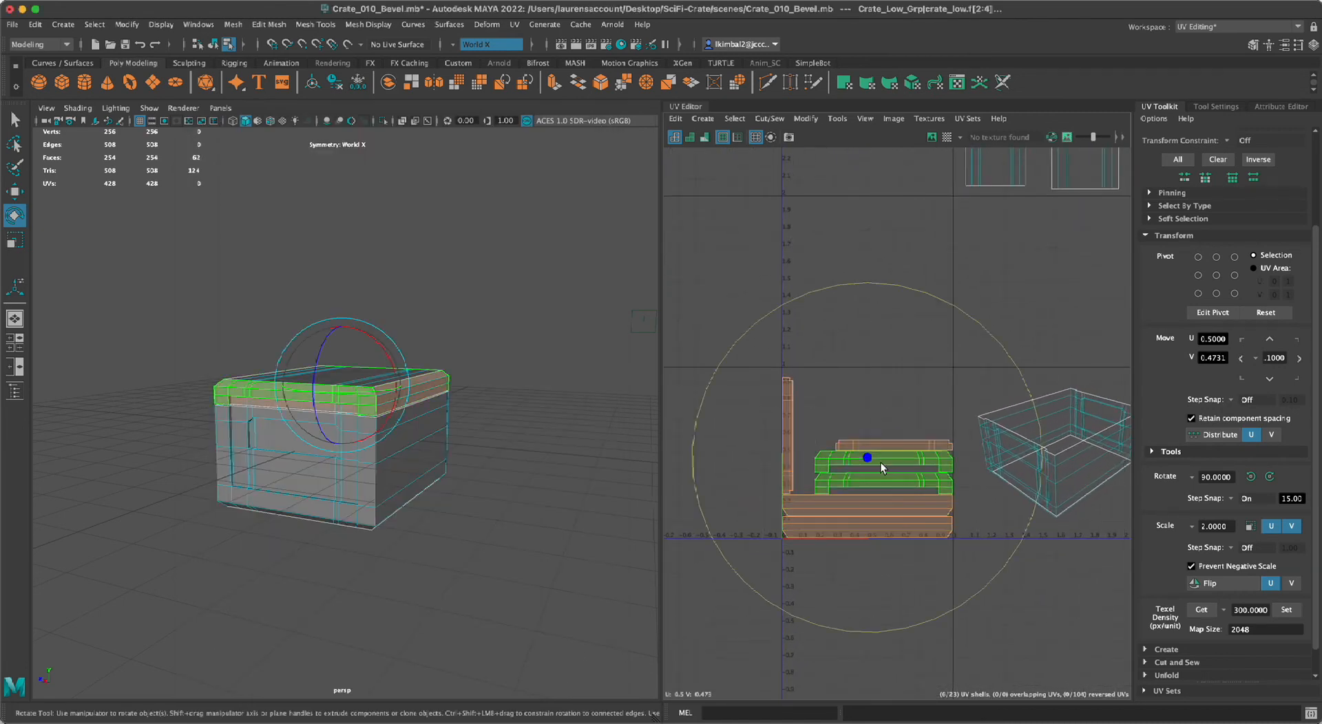
{"action": "key", "text": "w"}
{"action": "left_click_drag", "start_coordinate": [867, 277], "coordinate": [851, 126]}
{"action": "middle_click_drag", "start_coordinate": [847, 256], "coordinate": [813, 334], "text": "alt"}
{"action": "right_click_drag", "start_coordinate": [812, 333], "coordinate": [900, 376], "text": "alt"}
{"action": "middle_click_drag", "start_coordinate": [899, 376], "coordinate": [948, 408], "text": "alt"}
{"action": "right_click_drag", "start_coordinate": [948, 408], "coordinate": [1006, 483], "text": "alt"}
{"action": "middle_click_drag", "start_coordinate": [1006, 482], "coordinate": [1037, 513], "text": "alt"}
{"action": "right_click_drag", "start_coordinate": [1037, 513], "coordinate": [965, 558], "text": "alt"}
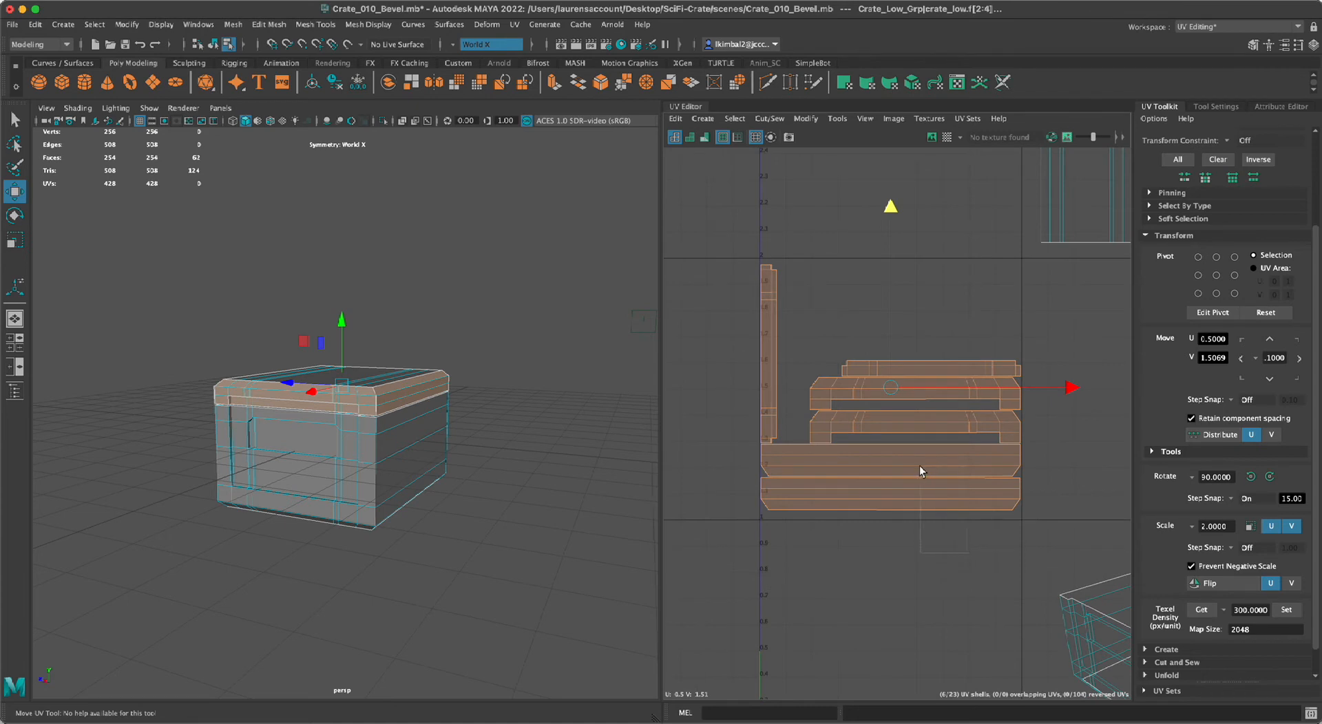
Rotate the lowest long lid rim shell 180 degrees and place it above the stack, at about U 0.85, V 1.90.
{"action": "left_click", "coordinate": [938, 535]}
{"action": "left_click", "coordinate": [906, 500]}
{"action": "key", "text": "e"}
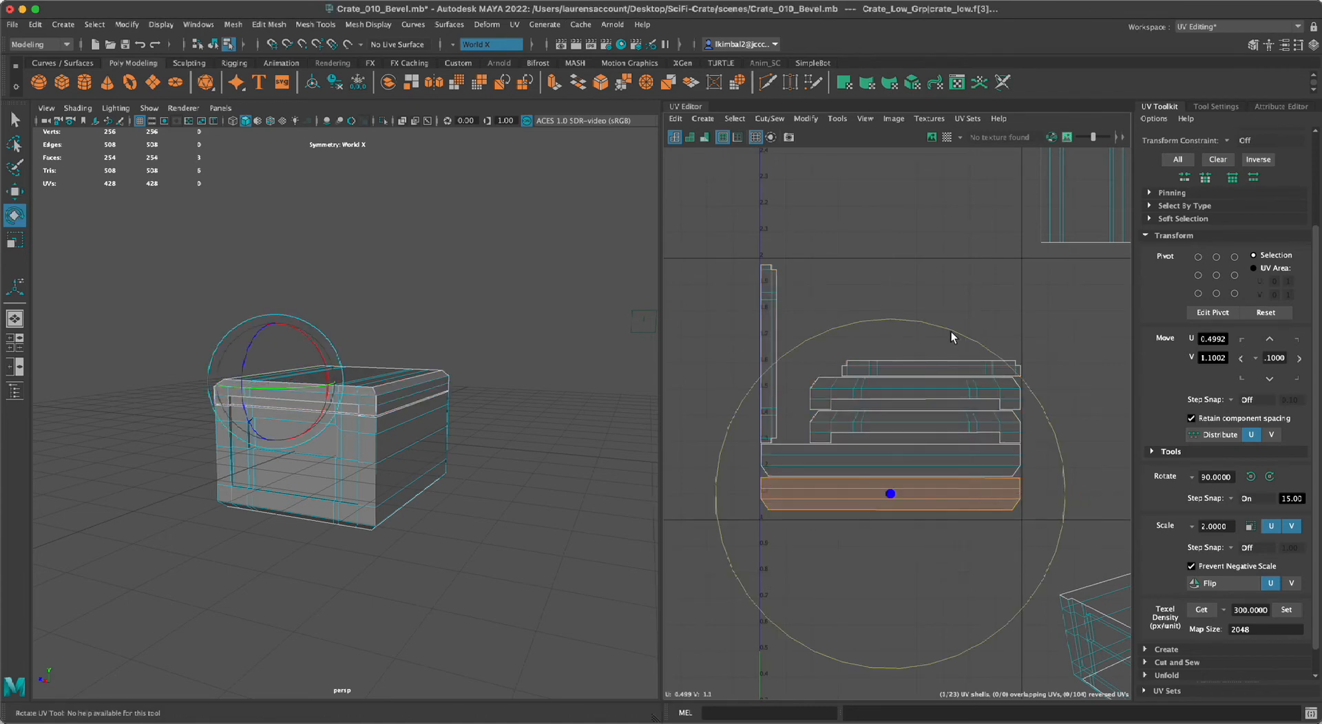
{"action": "left_click_drag", "start_coordinate": [952, 337], "coordinate": [782, 721]}
{"action": "right_click_drag", "start_coordinate": [816, 599], "coordinate": [705, 593], "text": "alt"}
{"action": "middle_click_drag", "start_coordinate": [747, 560], "coordinate": [694, 551], "text": "alt"}
{"action": "key", "text": "w"}
{"action": "left_click_drag", "start_coordinate": [840, 513], "coordinate": [912, 347]}
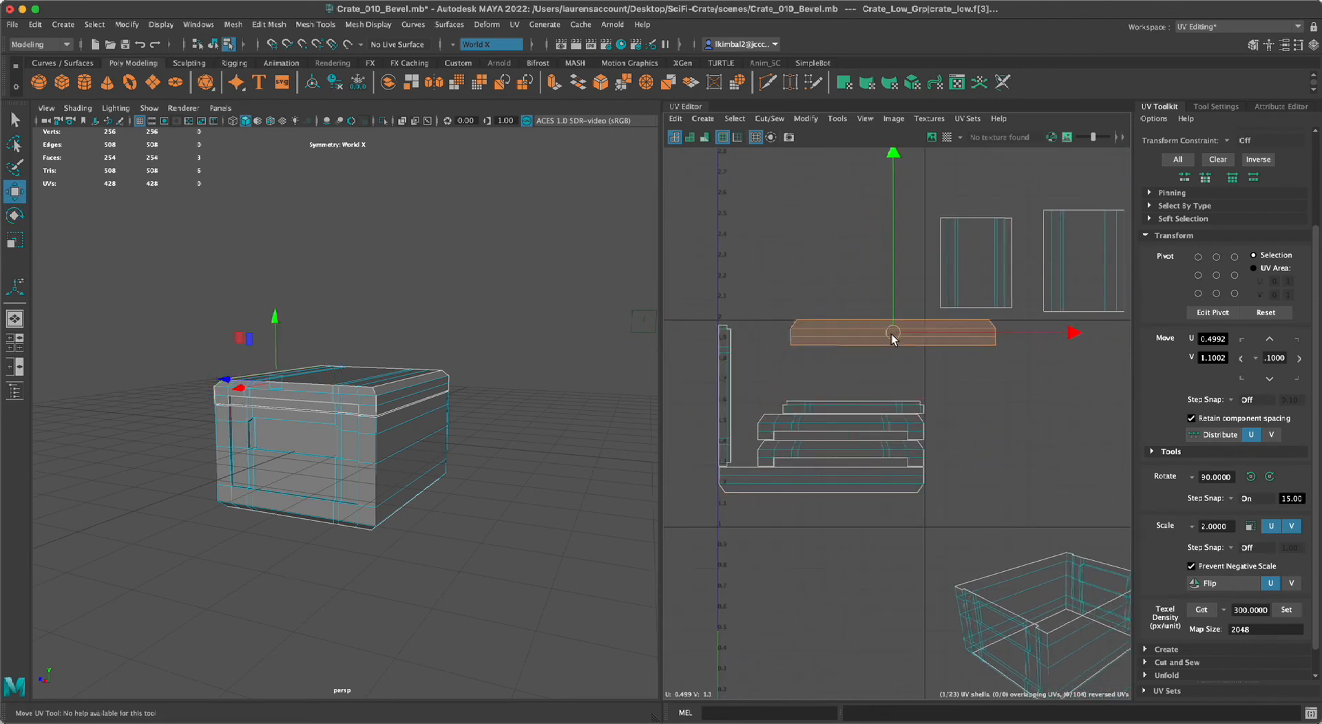
Rotate the other long lid rim shell 180 degrees and place it beside the first, at about U 1.92, V 1.90.
{"action": "left_click", "coordinate": [862, 479]}
{"action": "key", "text": "e"}
{"action": "left_click_drag", "start_coordinate": [767, 311], "coordinate": [858, 661]}
{"action": "key", "text": "w"}
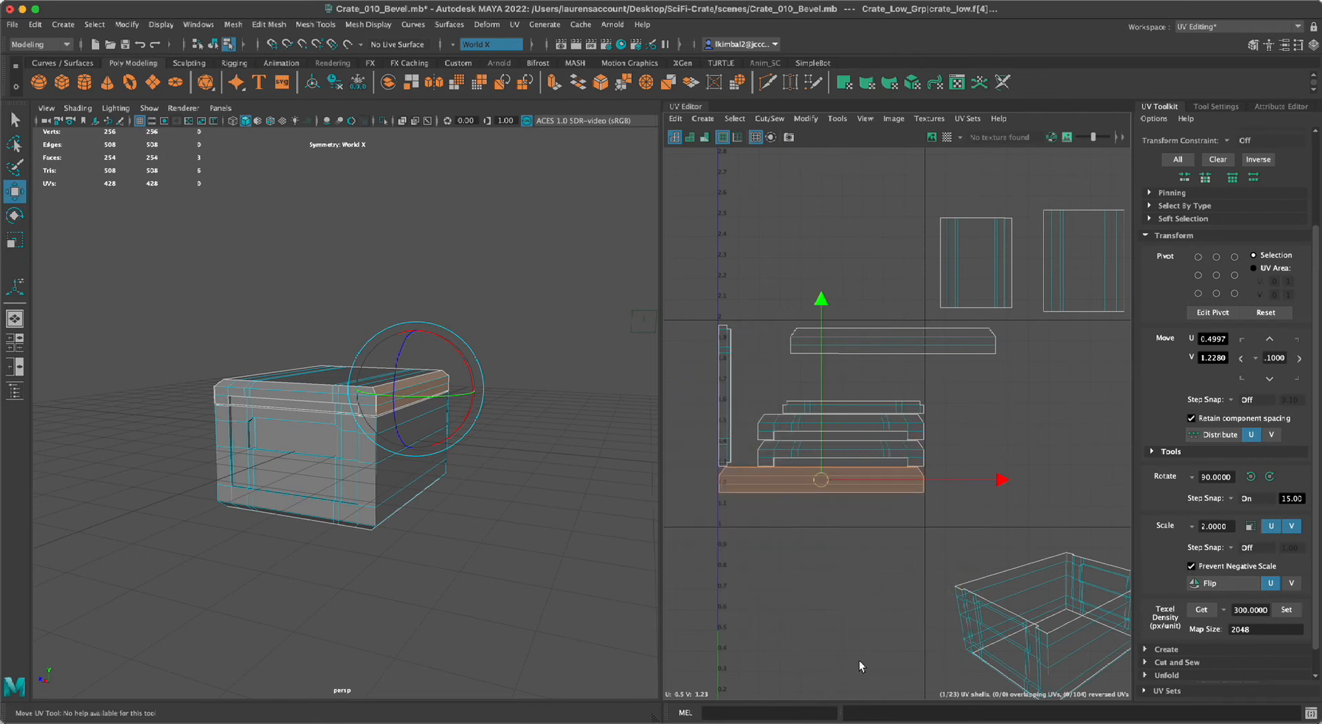
{"action": "left_click_drag", "start_coordinate": [873, 471], "coordinate": [1129, 361]}
{"action": "scroll", "coordinate": [917, 415], "scroll_direction": "down", "scroll_amount": 2}
{"action": "middle_click_drag", "start_coordinate": [917, 415], "coordinate": [813, 447], "text": "alt"}
{"action": "left_click_drag", "start_coordinate": [948, 412], "coordinate": [977, 388]}
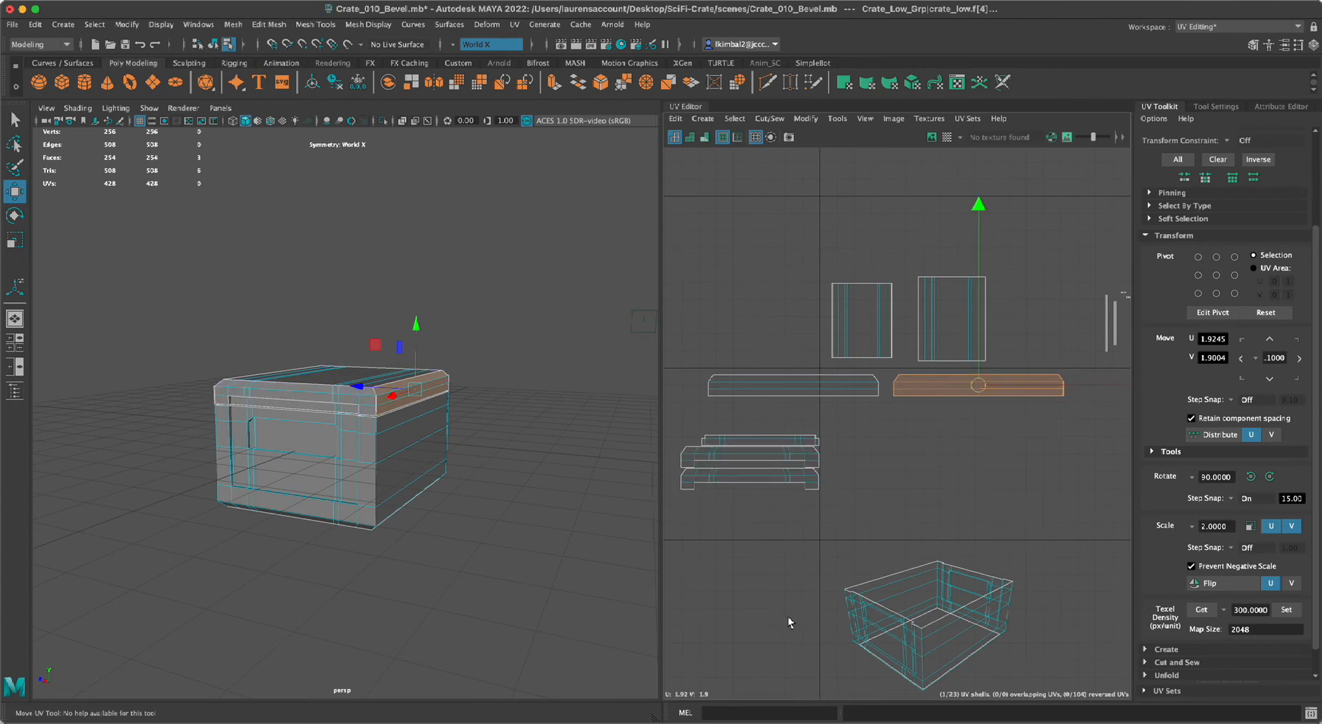
Widen the UV Editor relative to the 3D viewport and clear the rim shell selection.
{"action": "left_click_drag", "start_coordinate": [661, 514], "coordinate": [560, 522]}
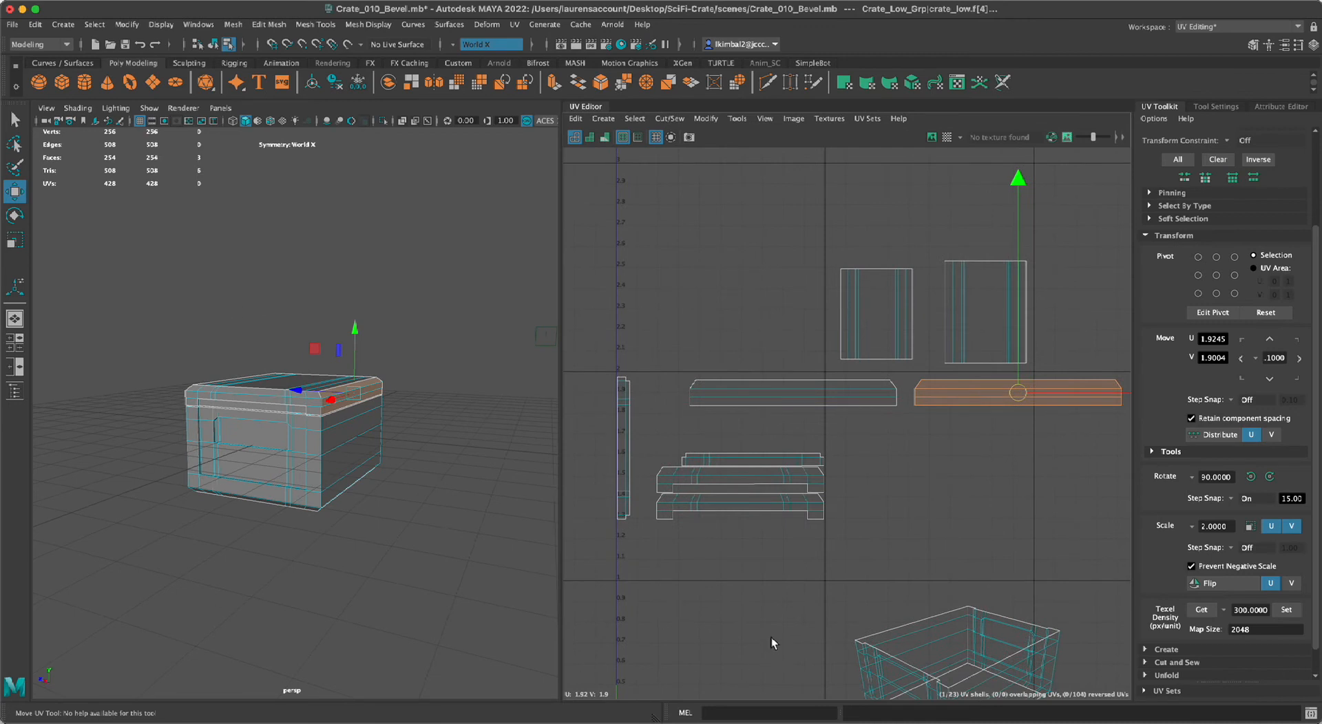
{"action": "scroll", "coordinate": [757, 634], "scroll_direction": "down", "scroll_amount": 3}
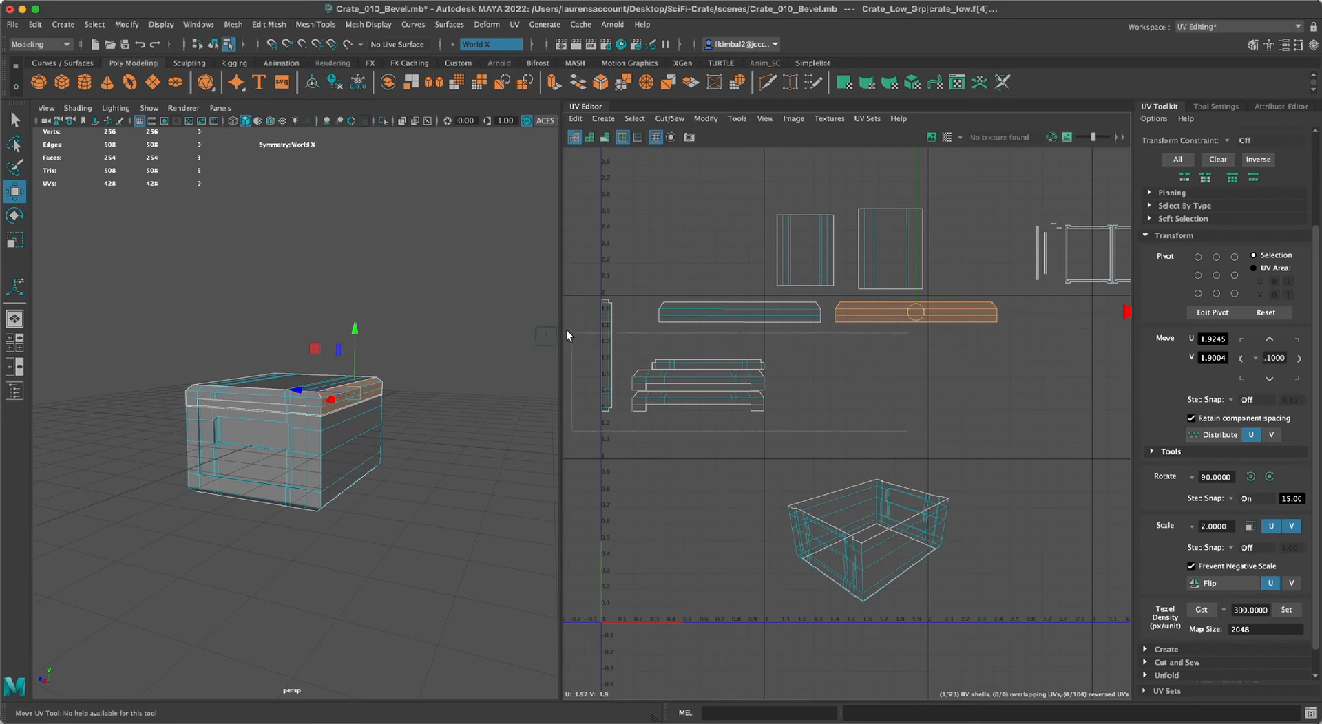
{"action": "left_click_drag", "start_coordinate": [905, 431], "coordinate": [552, 309]}
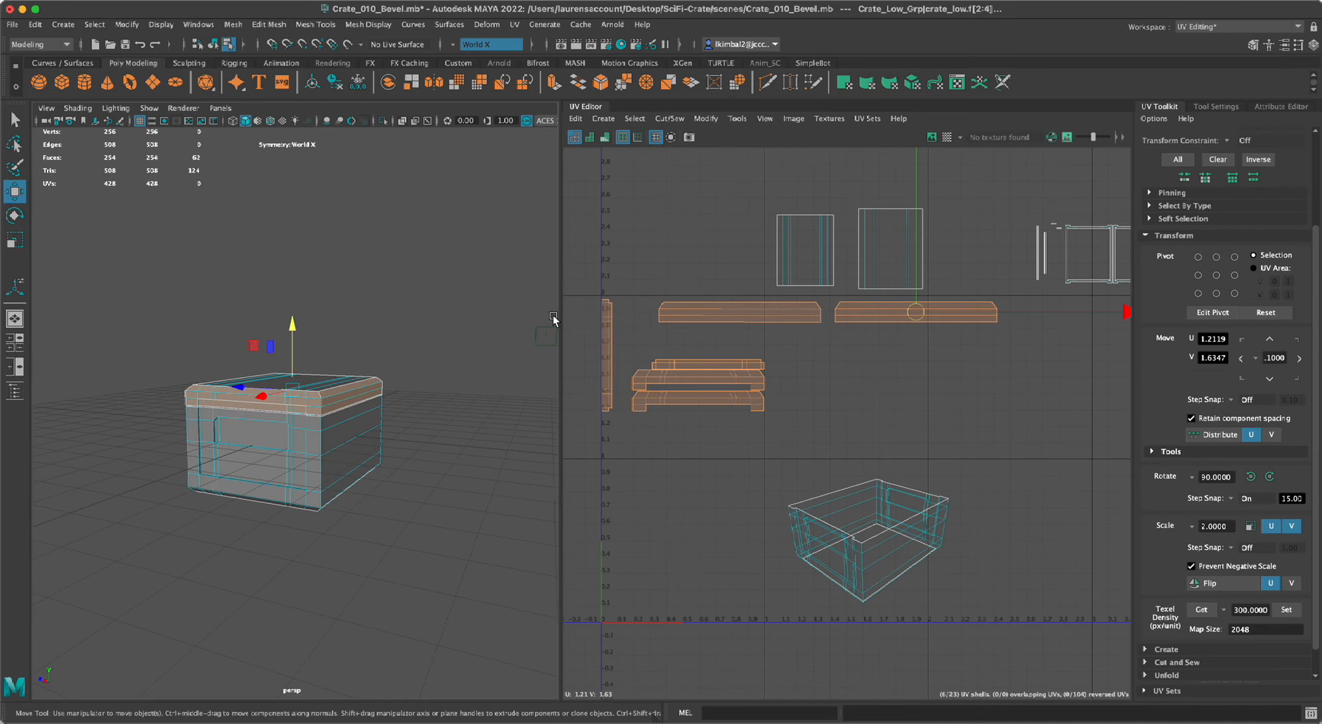
{"action": "left_click", "coordinate": [847, 365]}
{"action": "scroll", "coordinate": [744, 421], "scroll_direction": "up", "scroll_amount": 3}
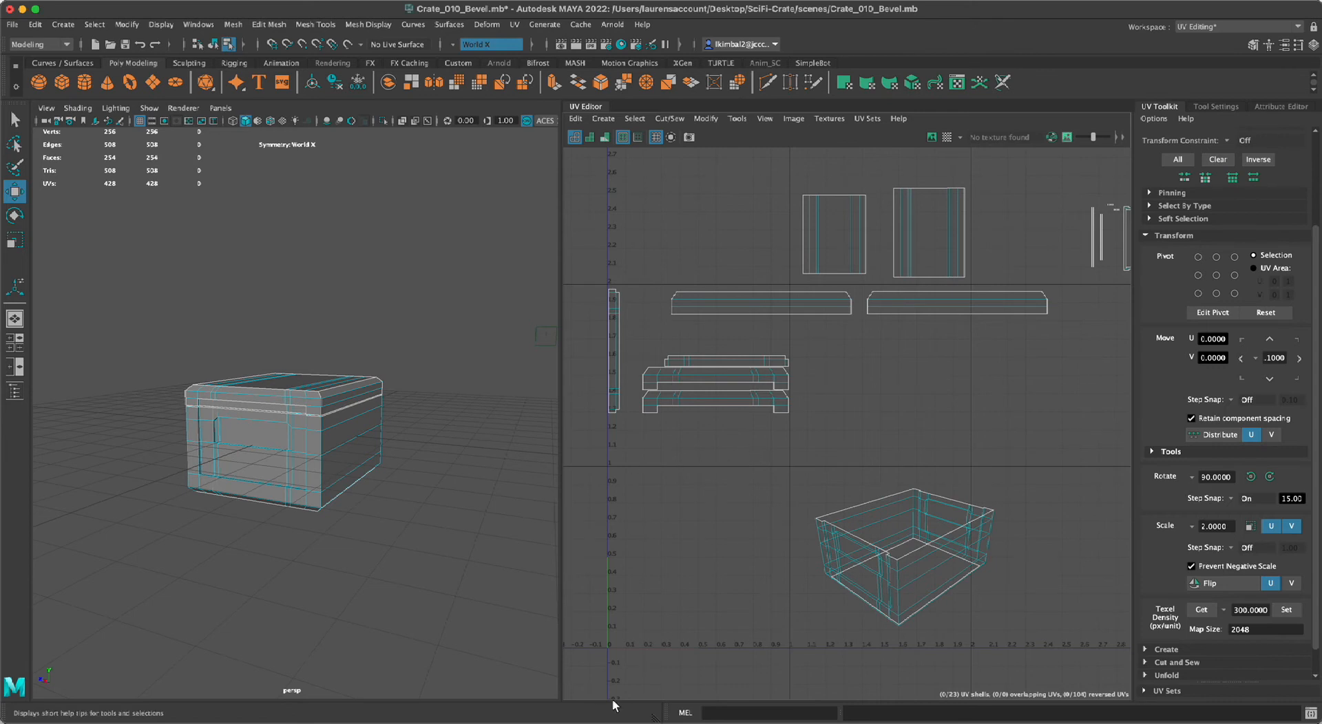
{"action": "middle_click_drag", "start_coordinate": [809, 472], "coordinate": [802, 477], "text": "alt"}
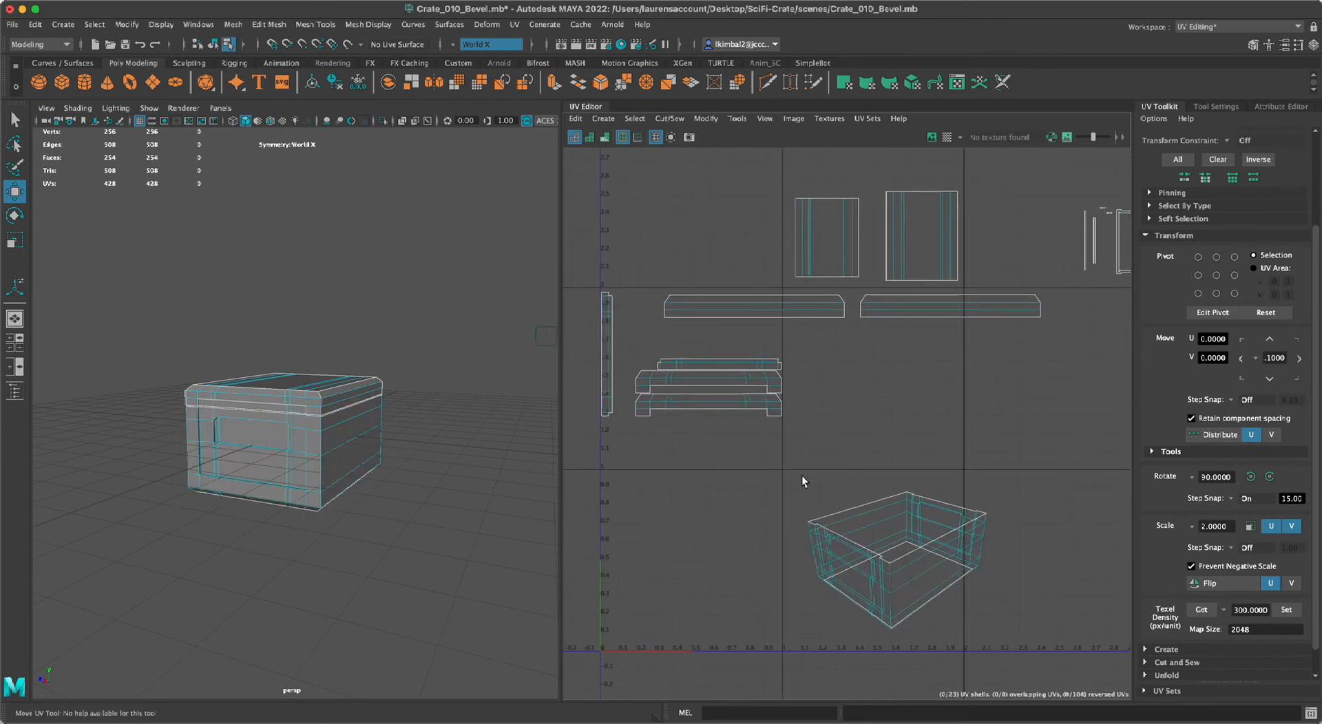
Move the second long rim shell outward along U to about 2.50.
{"action": "left_click", "coordinate": [890, 302]}
{"action": "scroll", "coordinate": [1092, 447], "scroll_direction": "down", "scroll_amount": 3}
{"action": "middle_click_drag", "start_coordinate": [929, 416], "coordinate": [844, 428], "text": "alt"}
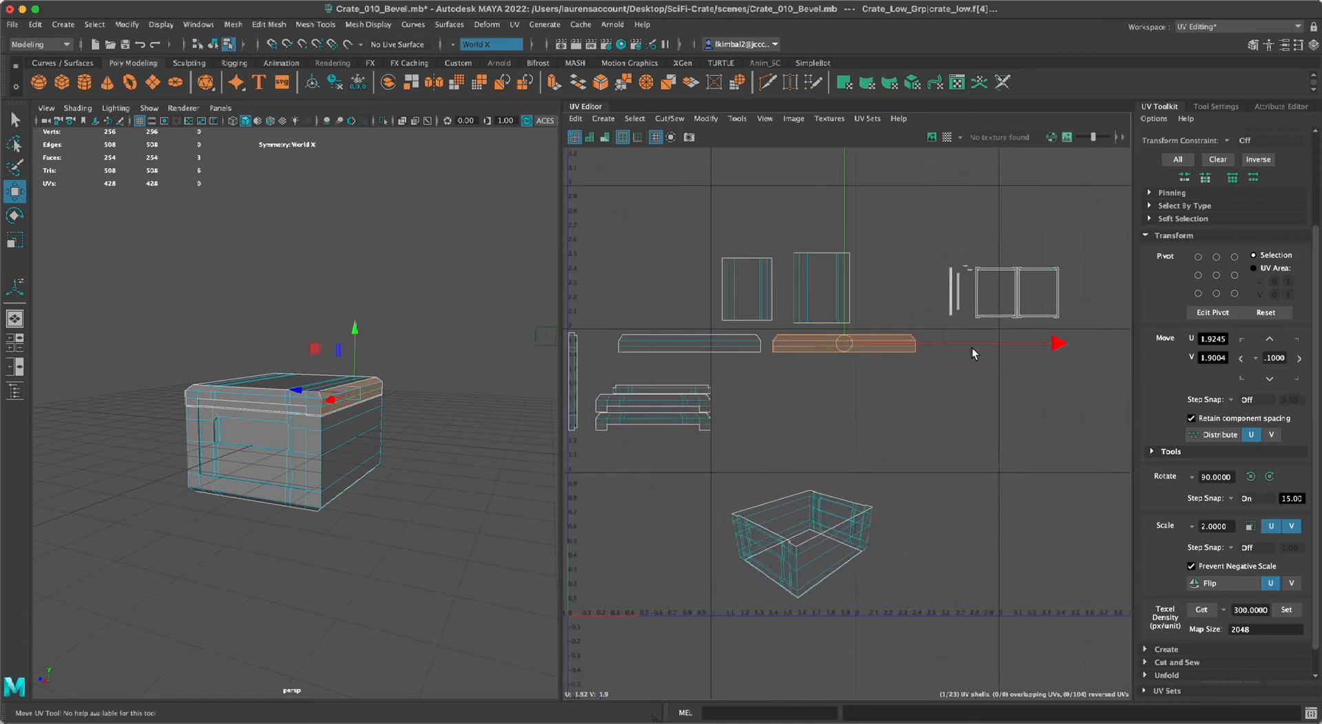
{"action": "left_click_drag", "start_coordinate": [986, 343], "coordinate": [1073, 352]}
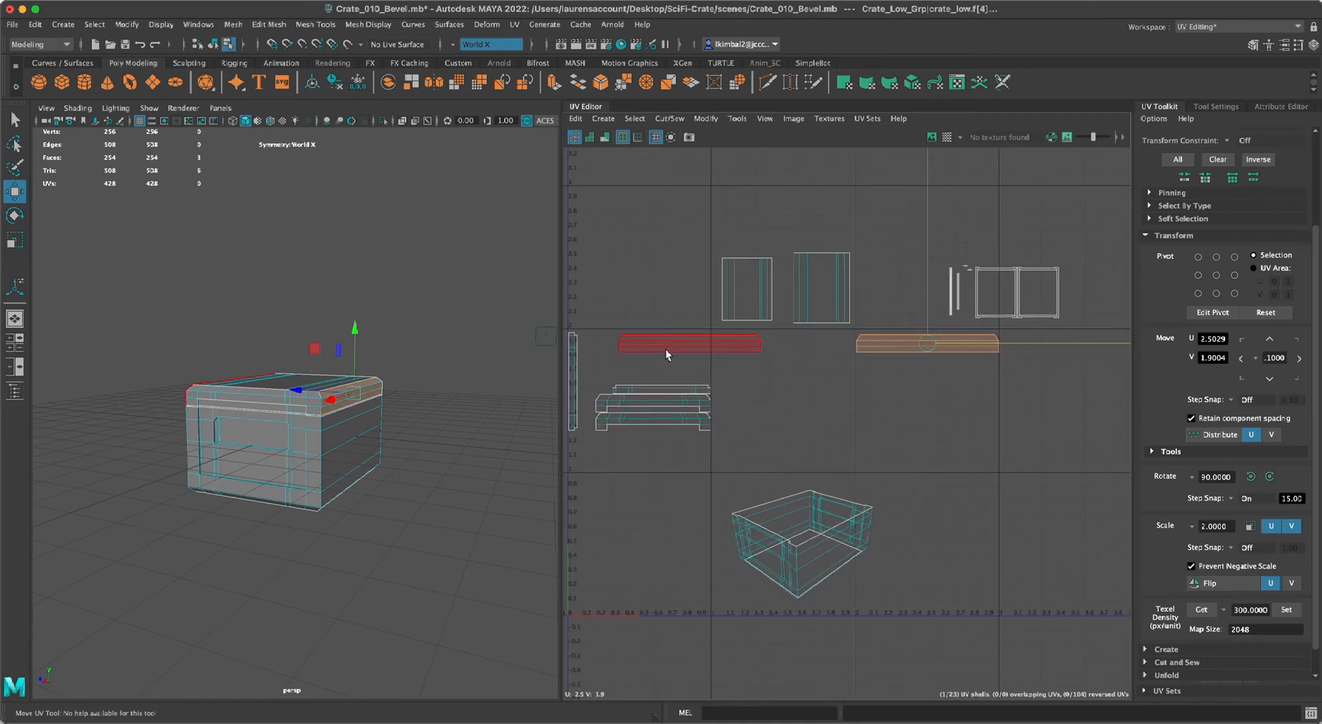
Spread the two long rim shells further apart along U and clear the selection.
{"action": "left_click_drag", "start_coordinate": [416, 526], "coordinate": [380, 539], "text": "alt"}
{"action": "left_click", "coordinate": [713, 349]}
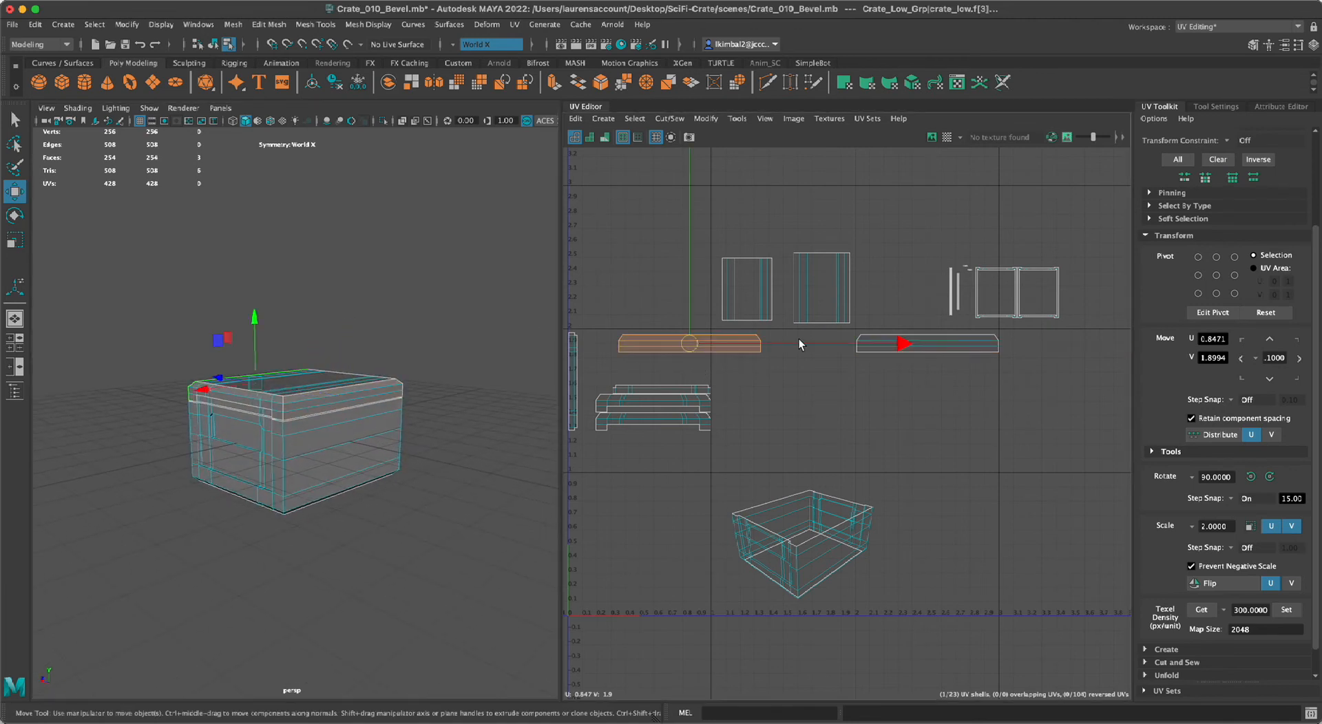
{"action": "left_click_drag", "start_coordinate": [811, 341], "coordinate": [1061, 343]}
{"action": "left_click", "coordinate": [977, 343]}
{"action": "left_click", "coordinate": [755, 347]}
{"action": "left_click_drag", "start_coordinate": [924, 343], "coordinate": [917, 343]}
{"action": "left_click", "coordinate": [819, 389]}
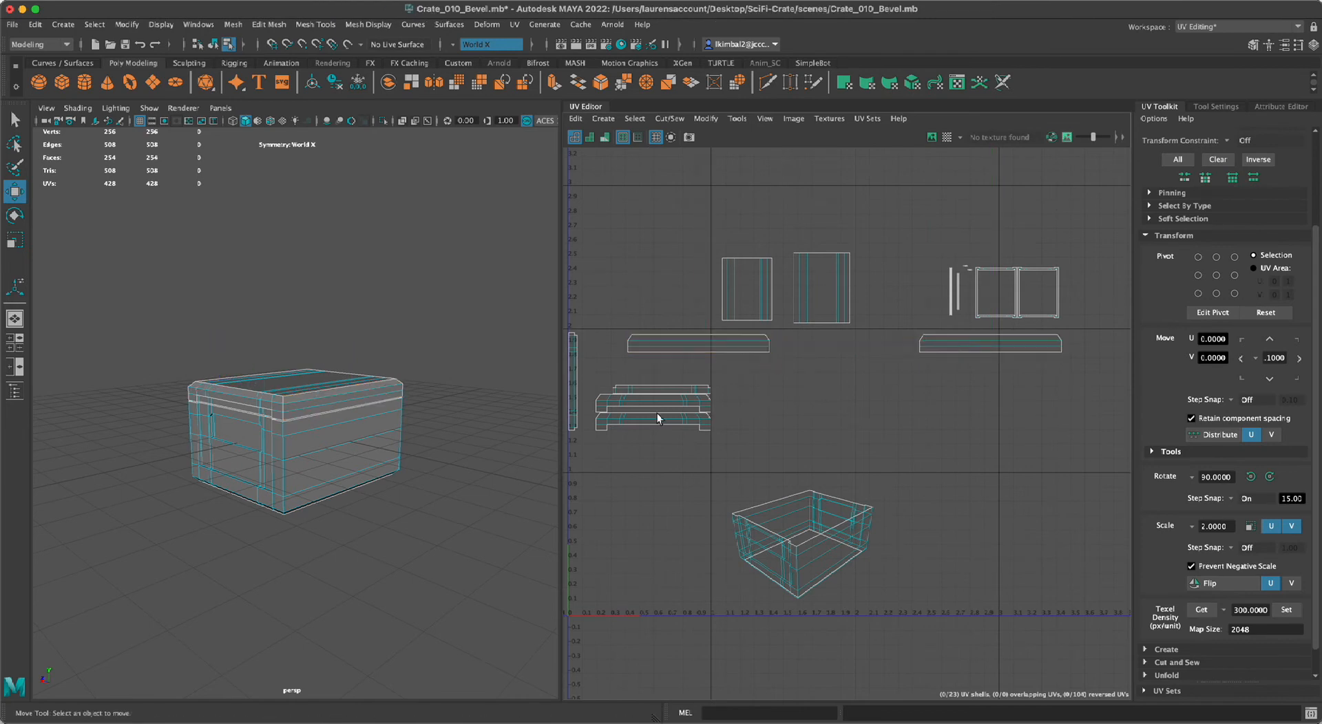
Try to rotate the vertical narrow rim strip with World X symmetry enabled, undoing each attempt.
{"action": "left_click", "coordinate": [564, 387]}
{"action": "middle_click_drag", "start_coordinate": [759, 381], "coordinate": [781, 372], "text": "alt"}
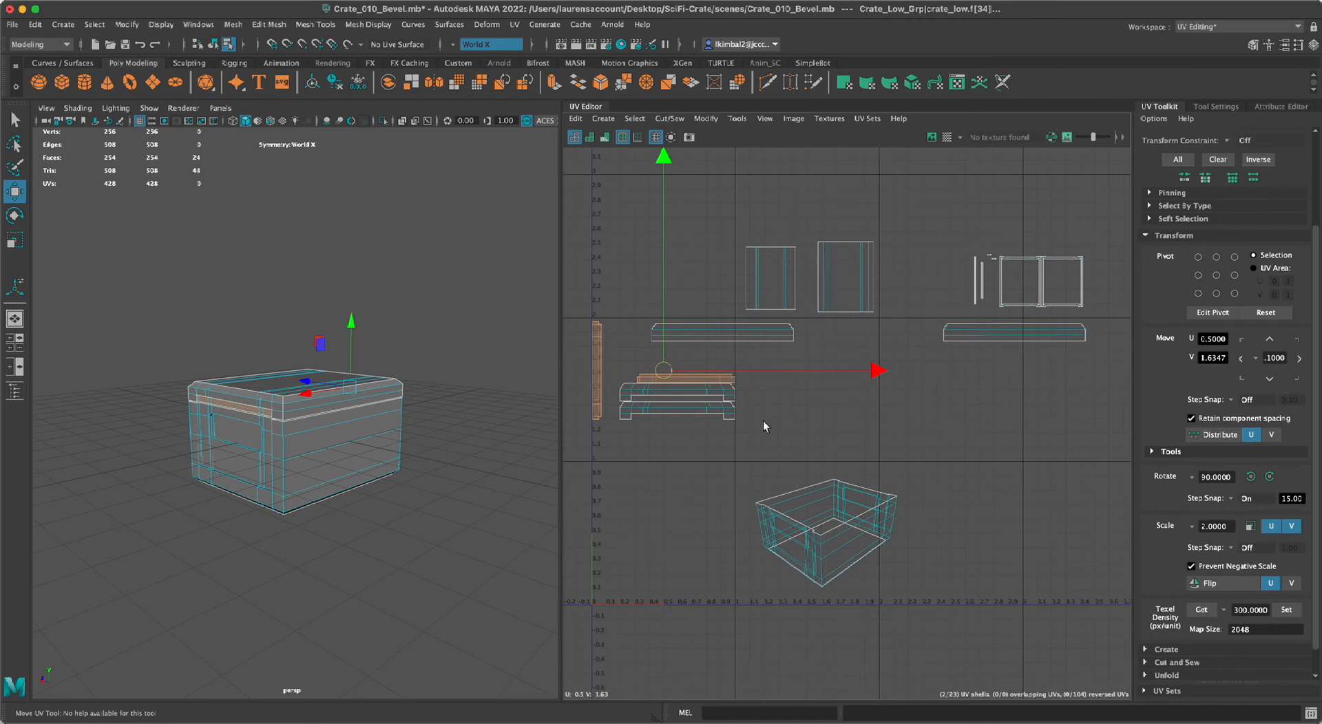
{"action": "key", "text": "e"}
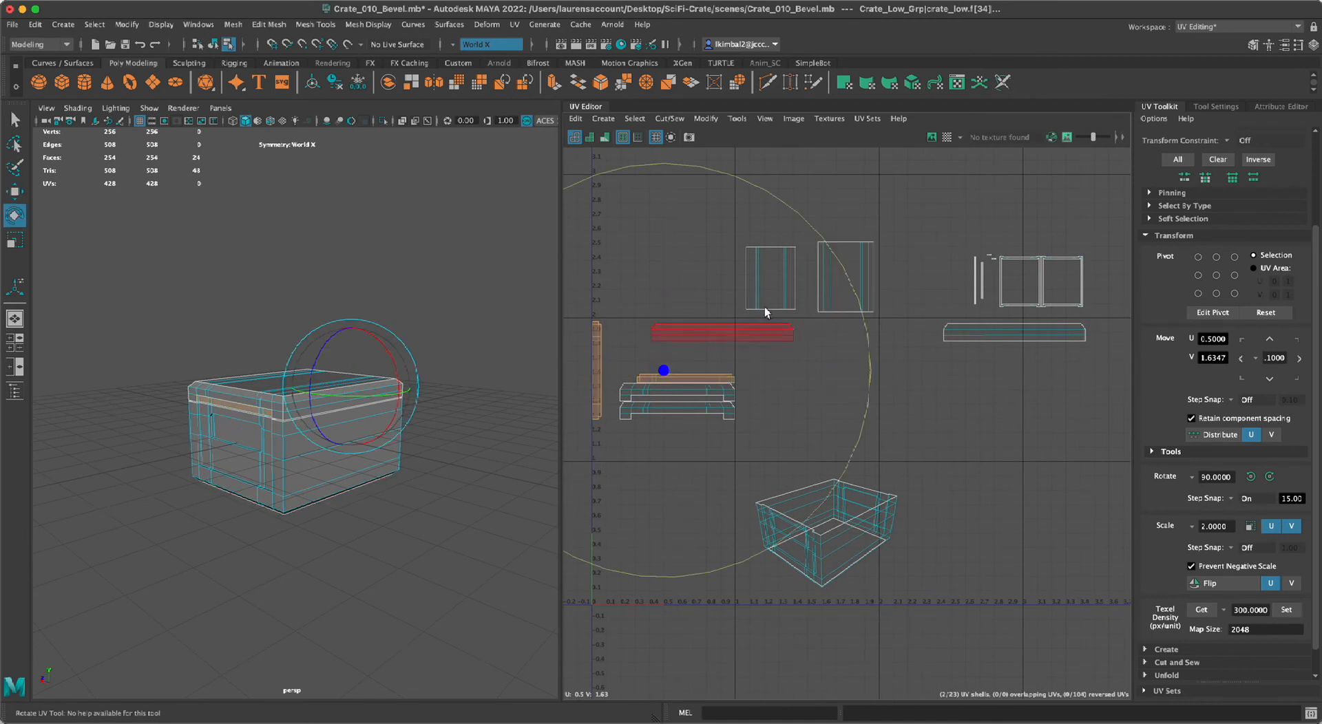
{"action": "left_click_drag", "start_coordinate": [772, 220], "coordinate": [515, 219]}
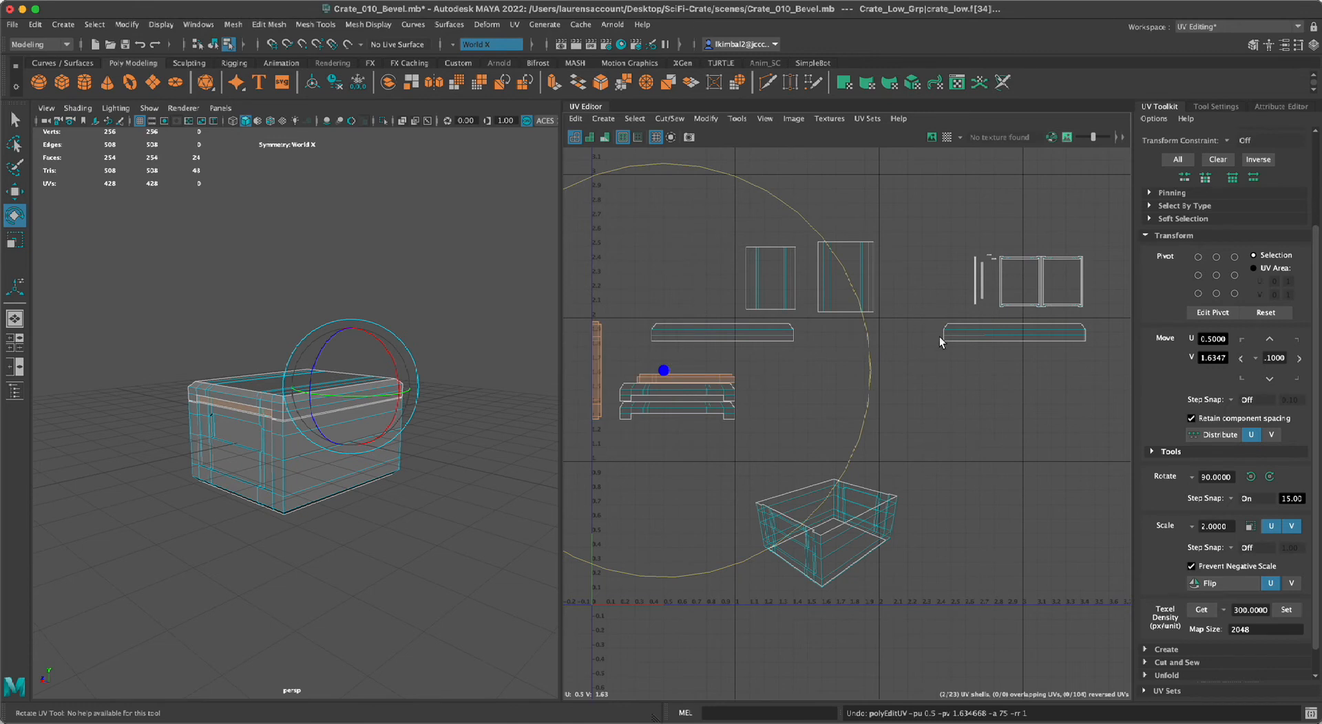
{"action": "left_click_drag", "start_coordinate": [869, 362], "coordinate": [623, 239]}
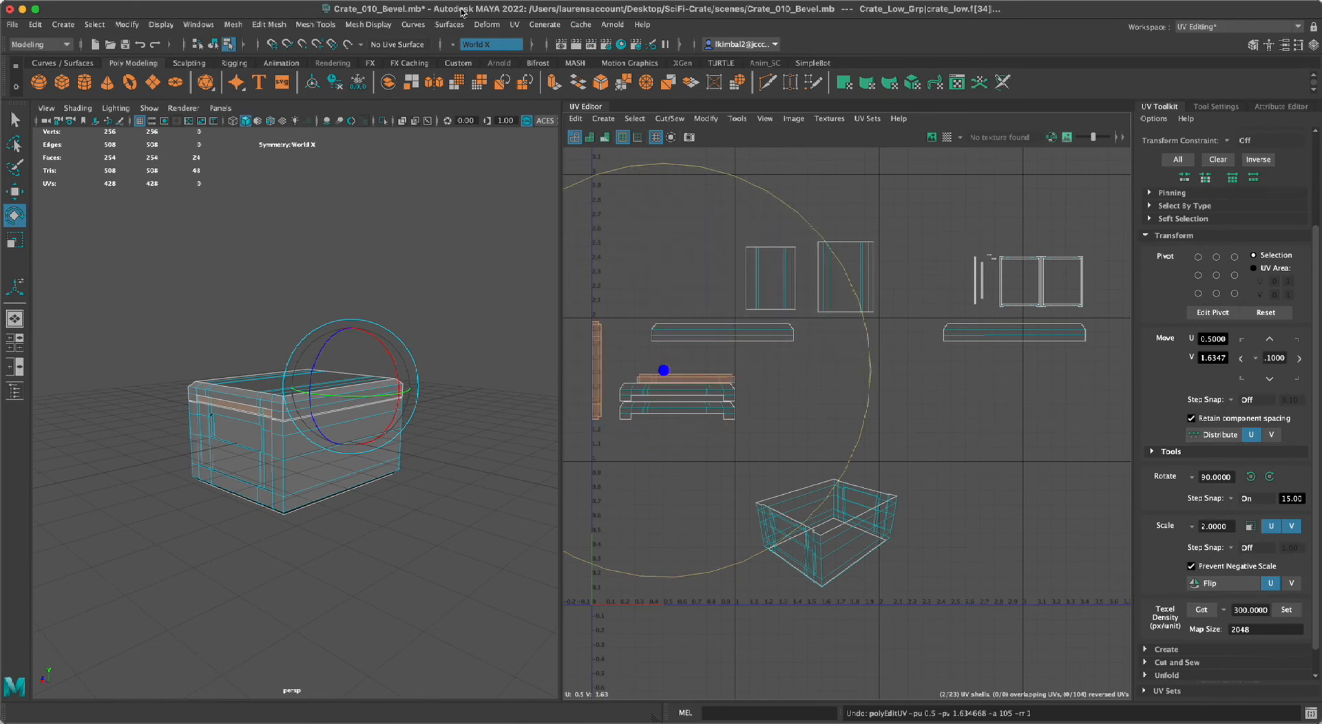
Turn symmetry off and clear the narrow strip selection.
{"action": "left_click", "coordinate": [453, 41]}
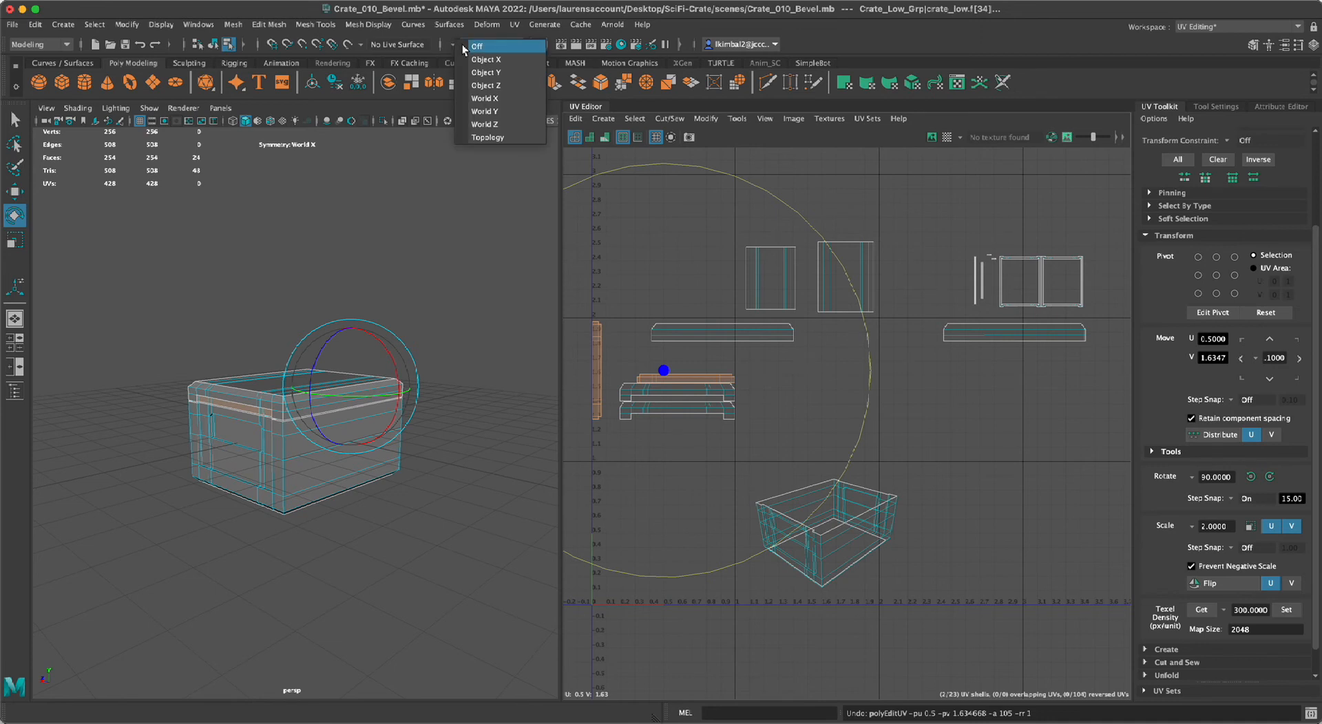
{"action": "left_click", "coordinate": [462, 44]}
{"action": "left_click", "coordinate": [942, 335]}
{"action": "left_click", "coordinate": [586, 403]}
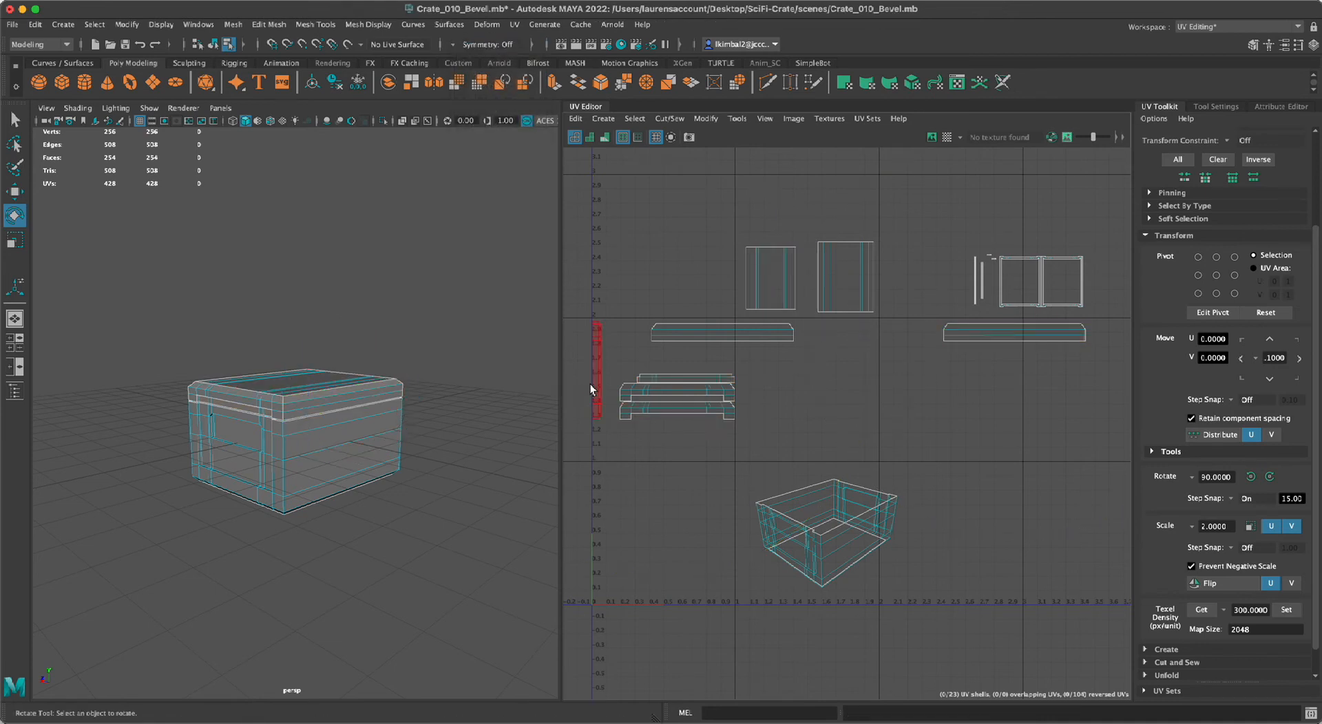
Rotate the vertical narrow rim strip to horizontal and place it between the two long rim shells.
{"action": "left_click", "coordinate": [592, 381]}
{"action": "left_click_drag", "start_coordinate": [796, 308], "coordinate": [502, 105]}
{"action": "key", "text": "w"}
{"action": "left_click_drag", "start_coordinate": [600, 372], "coordinate": [866, 338]}
Move the upper group of panel and small shells away from the rim row, to about V 2.73.
{"action": "left_click_drag", "start_coordinate": [660, 189], "coordinate": [1097, 313]}
{"action": "left_click_drag", "start_coordinate": [862, 335], "coordinate": [826, 282]}
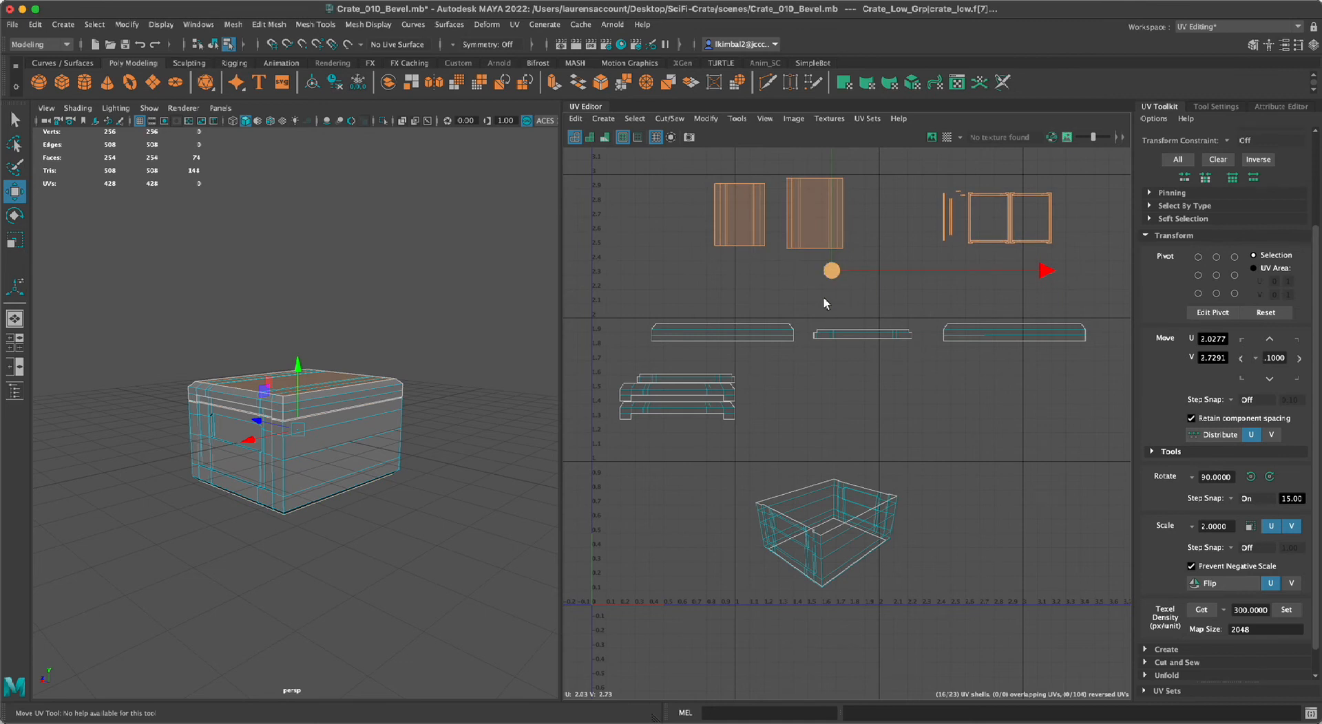
{"action": "scroll", "coordinate": [827, 283], "scroll_direction": "down", "scroll_amount": 2}
Place the other narrow rim strip beyond the second long shell at about U 4.07, V 1.89, and nudge that long shell along U.
{"action": "left_click", "coordinate": [687, 377]}
{"action": "left_click_drag", "start_coordinate": [687, 384], "coordinate": [1085, 336]}
{"action": "left_click", "coordinate": [973, 339]}
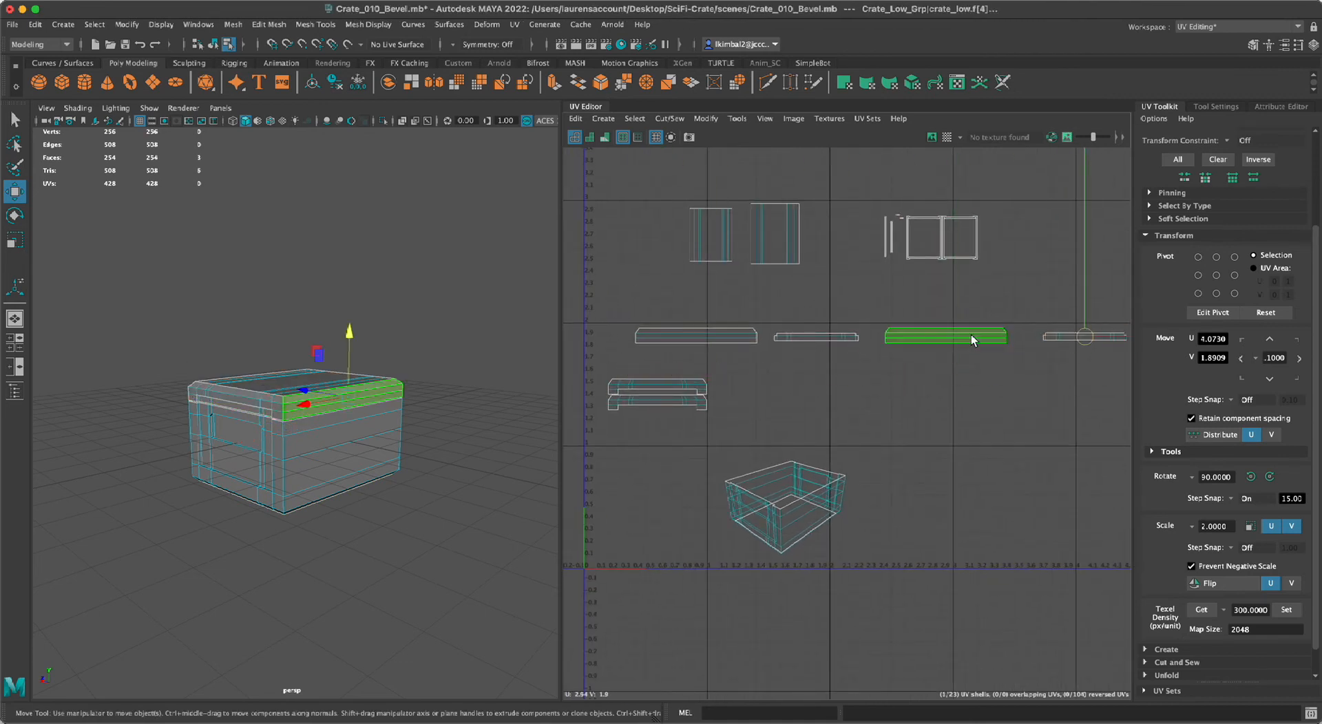
{"action": "left_click_drag", "start_coordinate": [952, 334], "coordinate": [955, 334]}
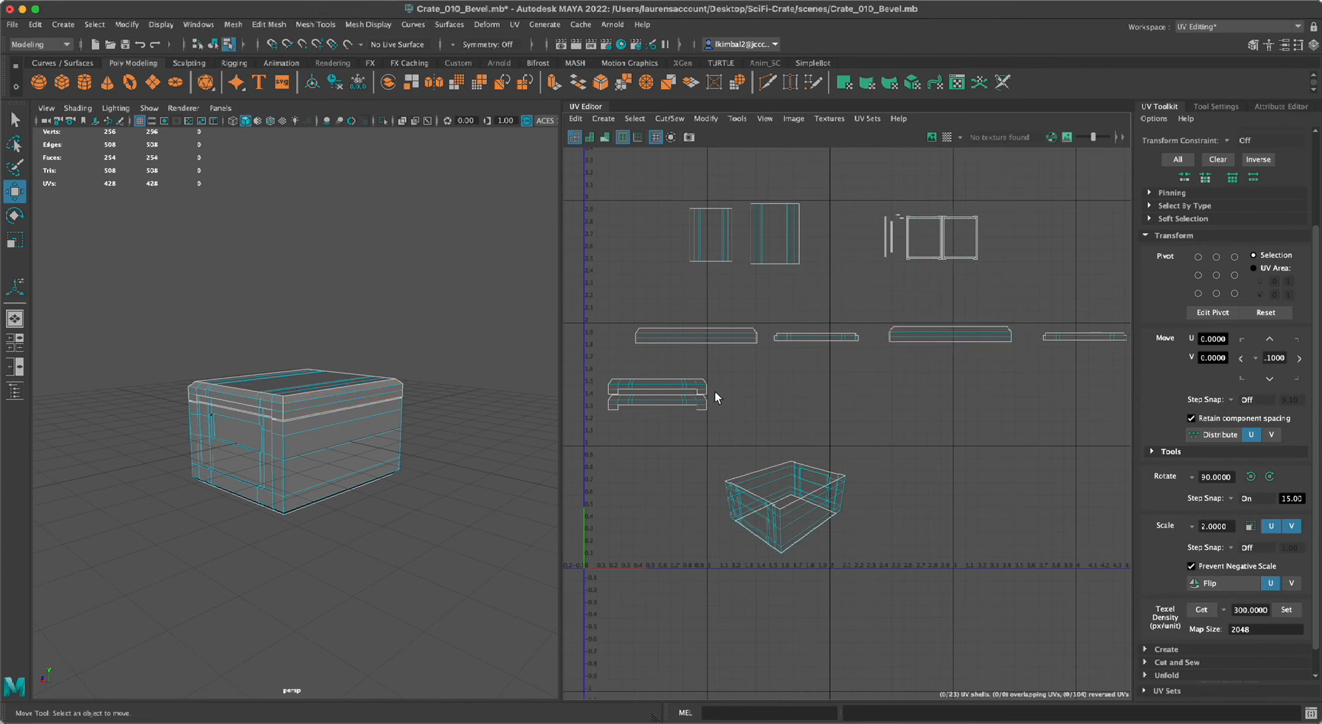
Place the upper notched rim shell directly above the narrow strip between the long shells.
{"action": "left_click", "coordinate": [692, 384]}
{"action": "left_click_drag", "start_coordinate": [690, 385], "coordinate": [821, 323]}
{"action": "left_click", "coordinate": [804, 338]}
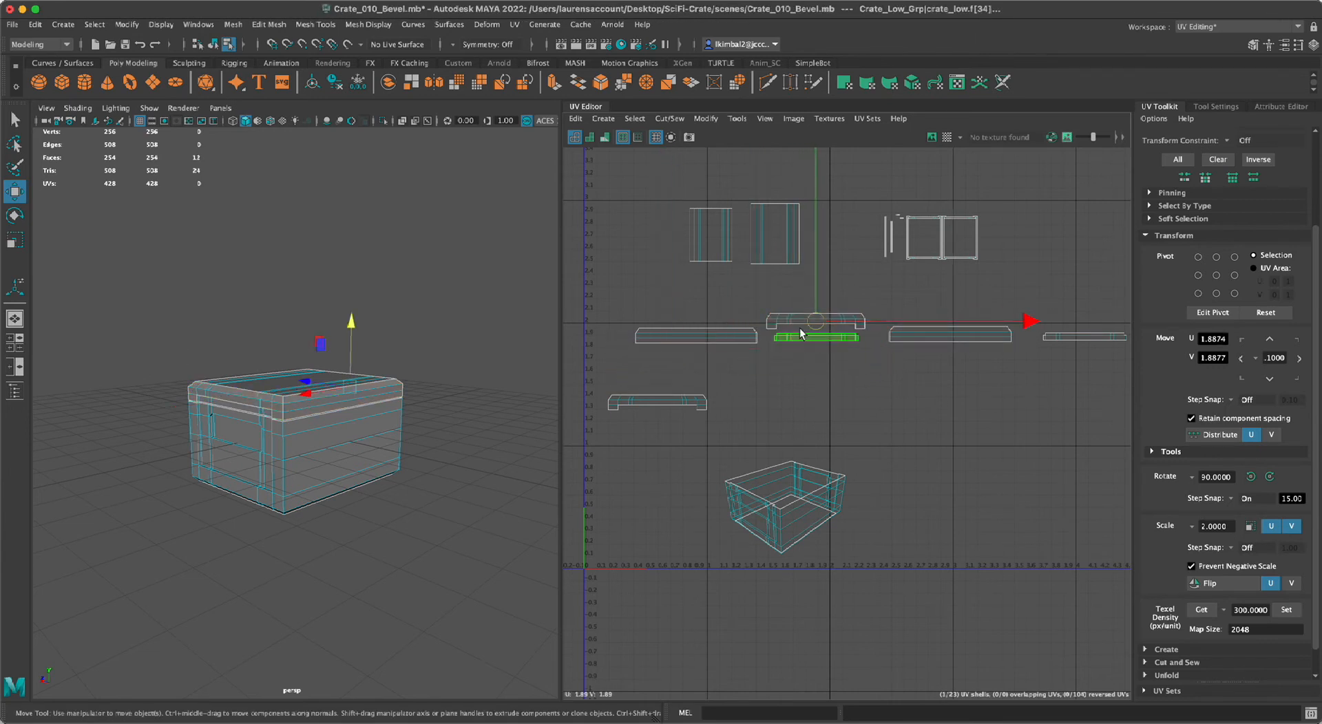
{"action": "left_click", "coordinate": [796, 320]}
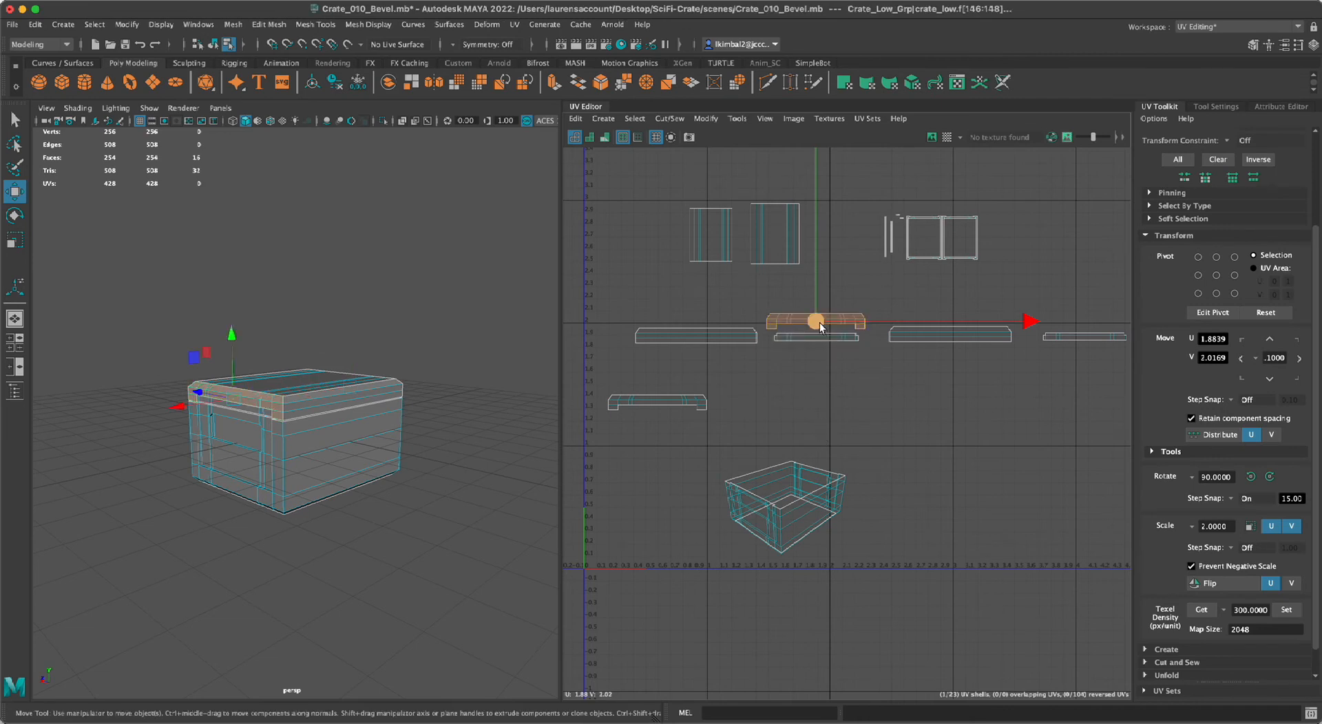
{"action": "left_click", "coordinate": [828, 338]}
Raise the outer narrow strip slightly and align the middle narrow strip beneath its notched rim shell.
{"action": "left_click", "coordinate": [1058, 335]}
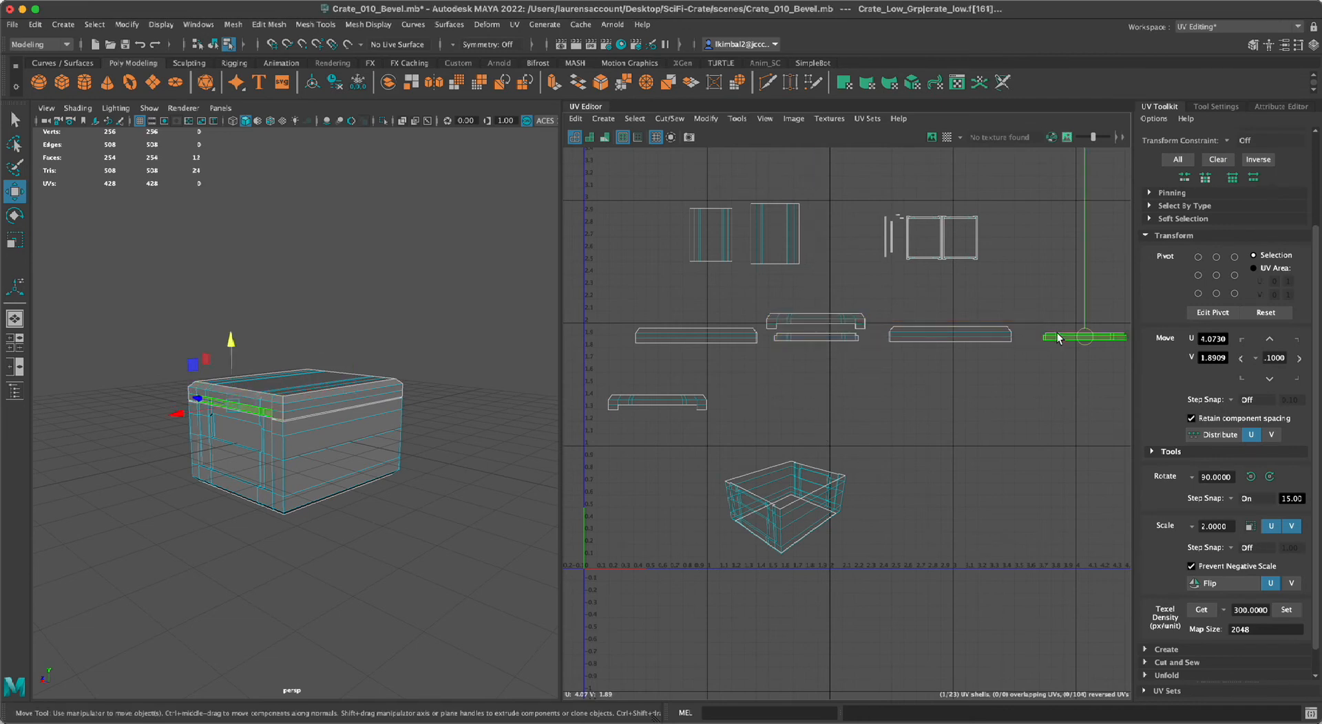
{"action": "mouse_move", "coordinate": [1084, 337]}
{"action": "left_mouse_down"}
{"action": "mouse_move", "coordinate": [818, 378]}
{"action": "mouse_move", "coordinate": [1085, 328]}
{"action": "left_mouse_up"}
{"action": "left_click", "coordinate": [816, 338]}
{"action": "left_click", "coordinate": [818, 377]}
{"action": "left_click_drag", "start_coordinate": [818, 377], "coordinate": [815, 337]}
Place the remaining notched rim shell directly above the outer narrow strip.
{"action": "left_click", "coordinate": [640, 405]}
{"action": "left_click_drag", "start_coordinate": [663, 405], "coordinate": [1089, 312]}
{"action": "middle_click_drag", "start_coordinate": [1004, 425], "coordinate": [944, 420], "text": "alt"}
Reposition the first long rim shell at about U 0.73, V 1.97 and the second at about U 3.00, V 1.95.
{"action": "left_click", "coordinate": [643, 329]}
{"action": "left_click_drag", "start_coordinate": [643, 329], "coordinate": [620, 323]}
{"action": "middle_click_drag", "start_coordinate": [664, 390], "coordinate": [687, 383], "text": "alt"}
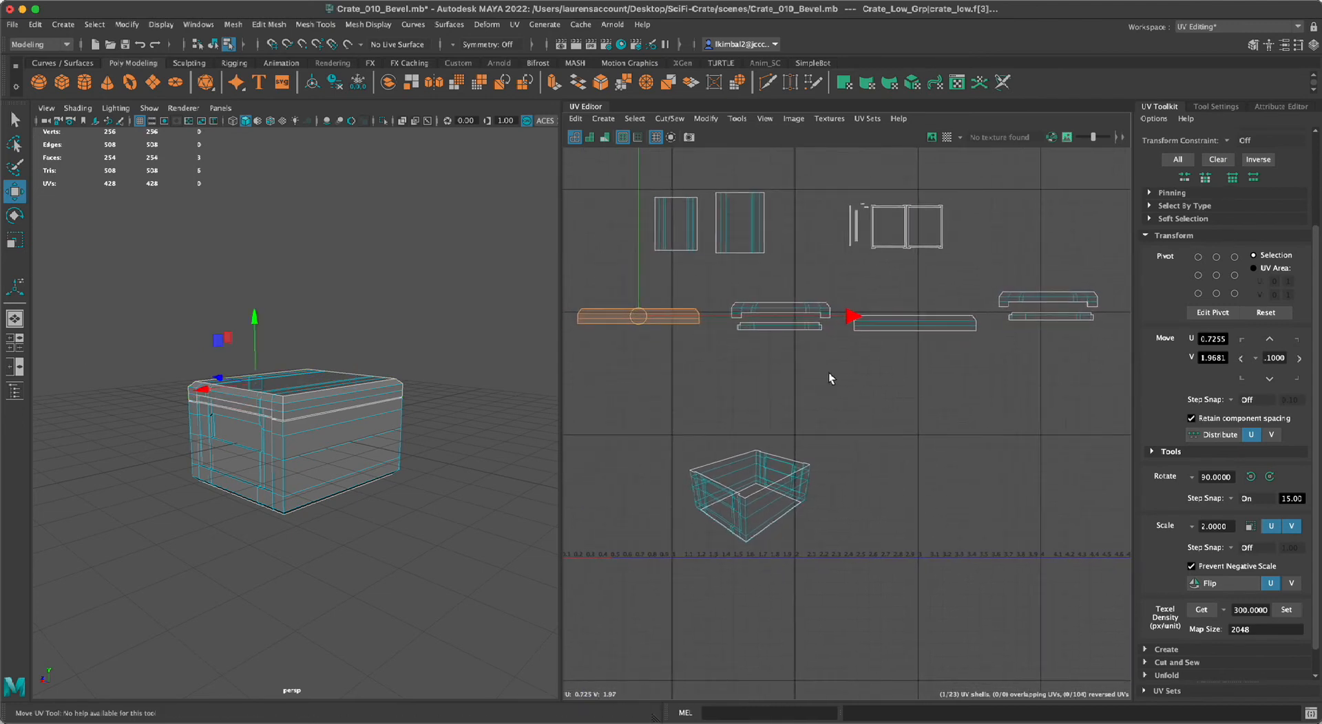
{"action": "left_click", "coordinate": [913, 316]}
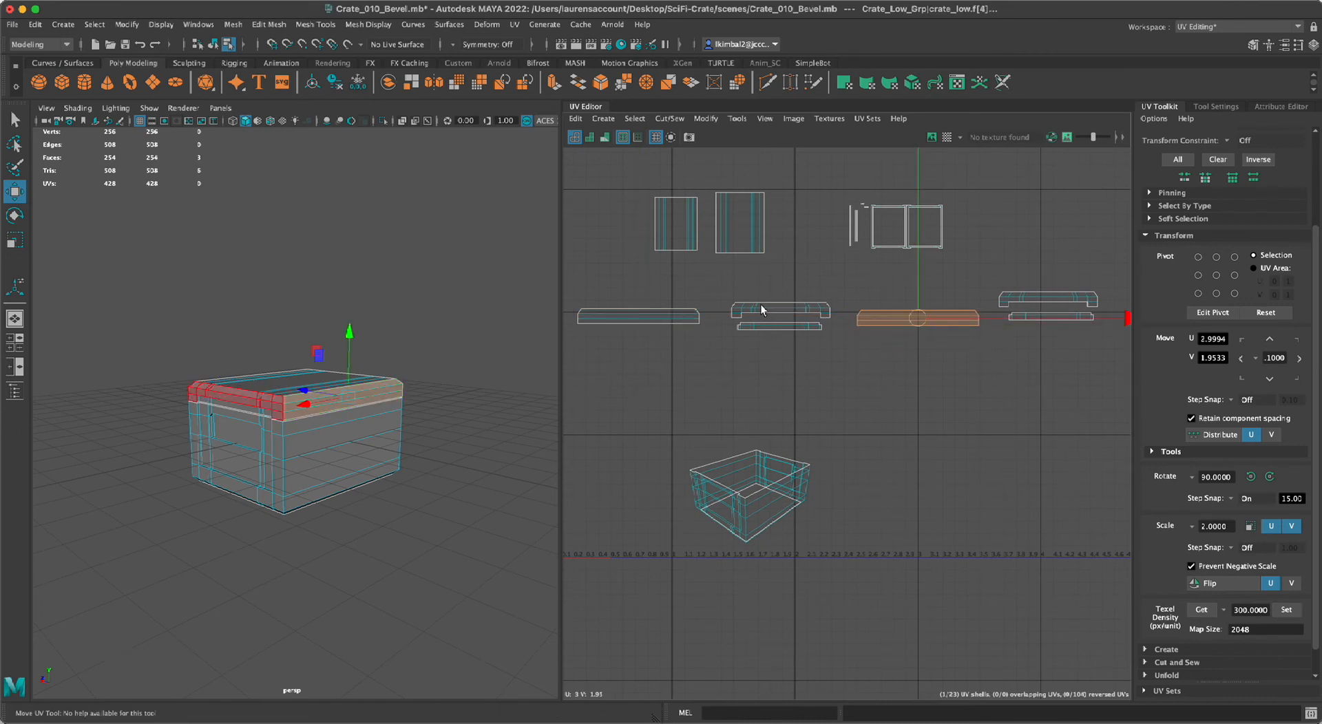
Shift the outer notched shell and its strip further along U, nudge the second long shell to even the spacing, and clear the selection.
{"action": "left_click", "coordinate": [1054, 310]}
{"action": "left_click_drag", "start_coordinate": [1055, 310], "coordinate": [1089, 317]}
{"action": "left_click", "coordinate": [918, 314]}
{"action": "left_click_drag", "start_coordinate": [918, 314], "coordinate": [929, 320]}
{"action": "left_click", "coordinate": [1009, 333]}
{"action": "right_click_drag", "start_coordinate": [919, 406], "coordinate": [862, 407], "text": "alt"}
{"action": "middle_click_drag", "start_coordinate": [813, 410], "coordinate": [807, 382], "text": "alt"}
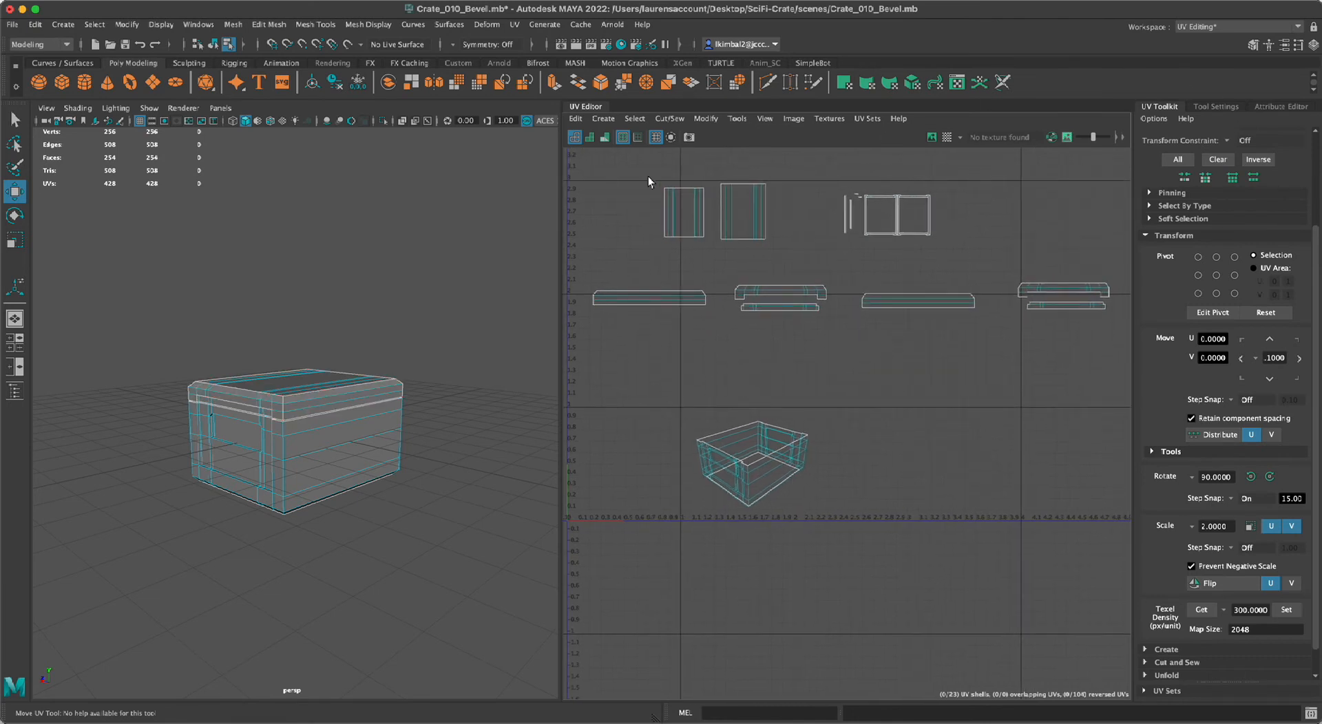
Check the UV shells for reversed orientation and distortion using the shaded and distortion displays, and return to wireframe.
{"action": "left_click", "coordinate": [592, 136]}
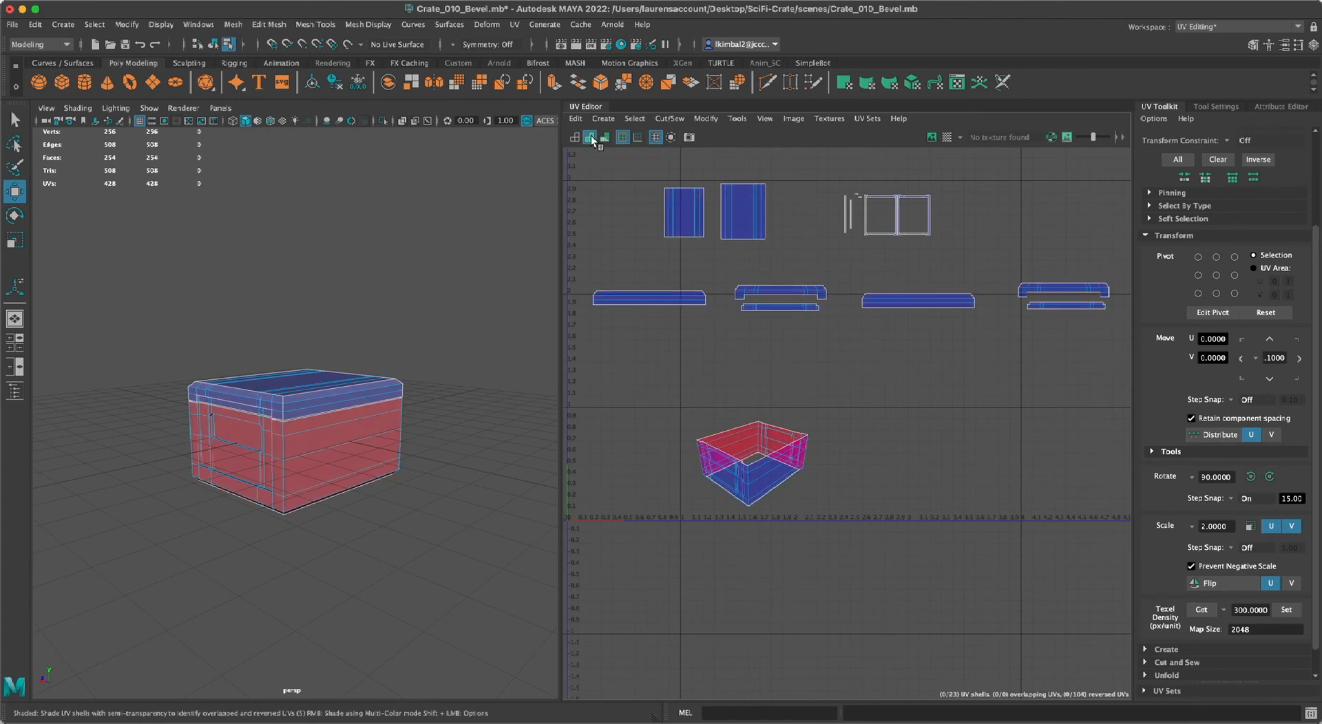
{"action": "left_click", "coordinate": [604, 137]}
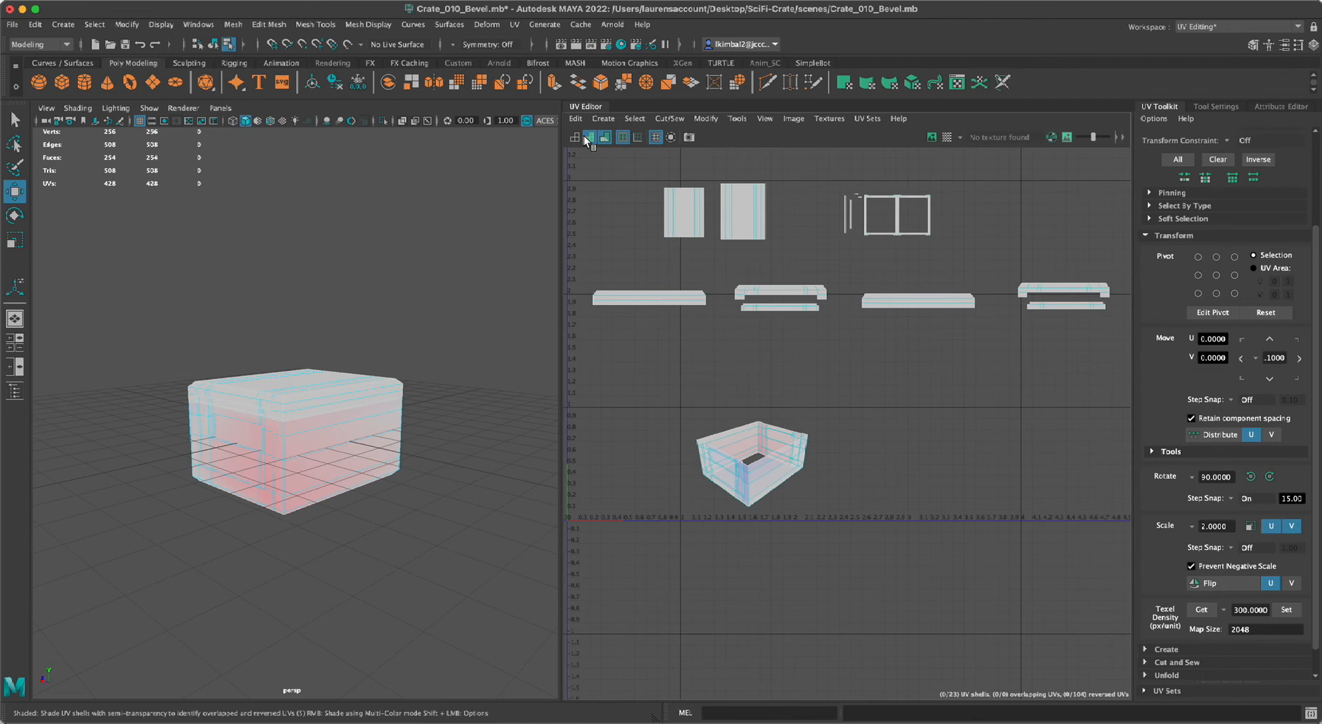
{"action": "left_click", "coordinate": [588, 136]}
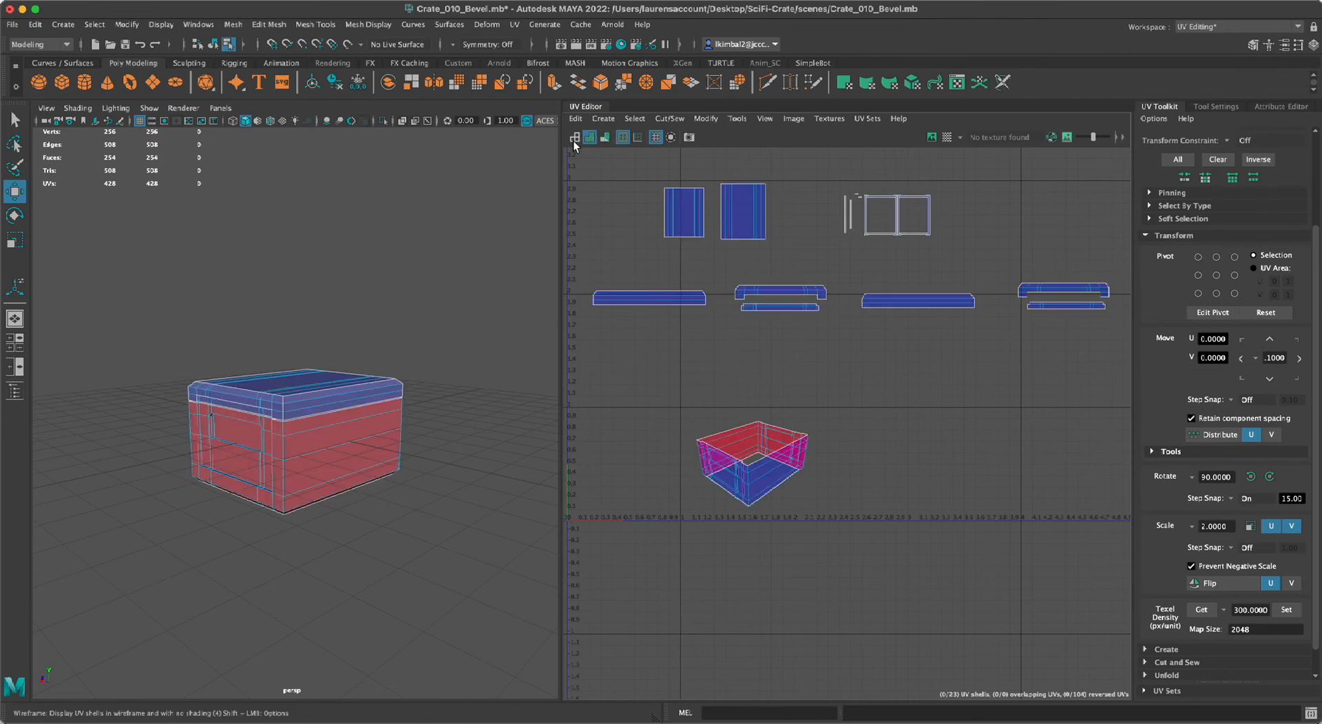
{"action": "left_click", "coordinate": [574, 136]}
Select the crate body's UV shell, isolate it in the perspective view, and clear the selection.
{"action": "scroll", "coordinate": [800, 431], "scroll_direction": "up", "scroll_amount": 2}
{"action": "left_click", "coordinate": [766, 477]}
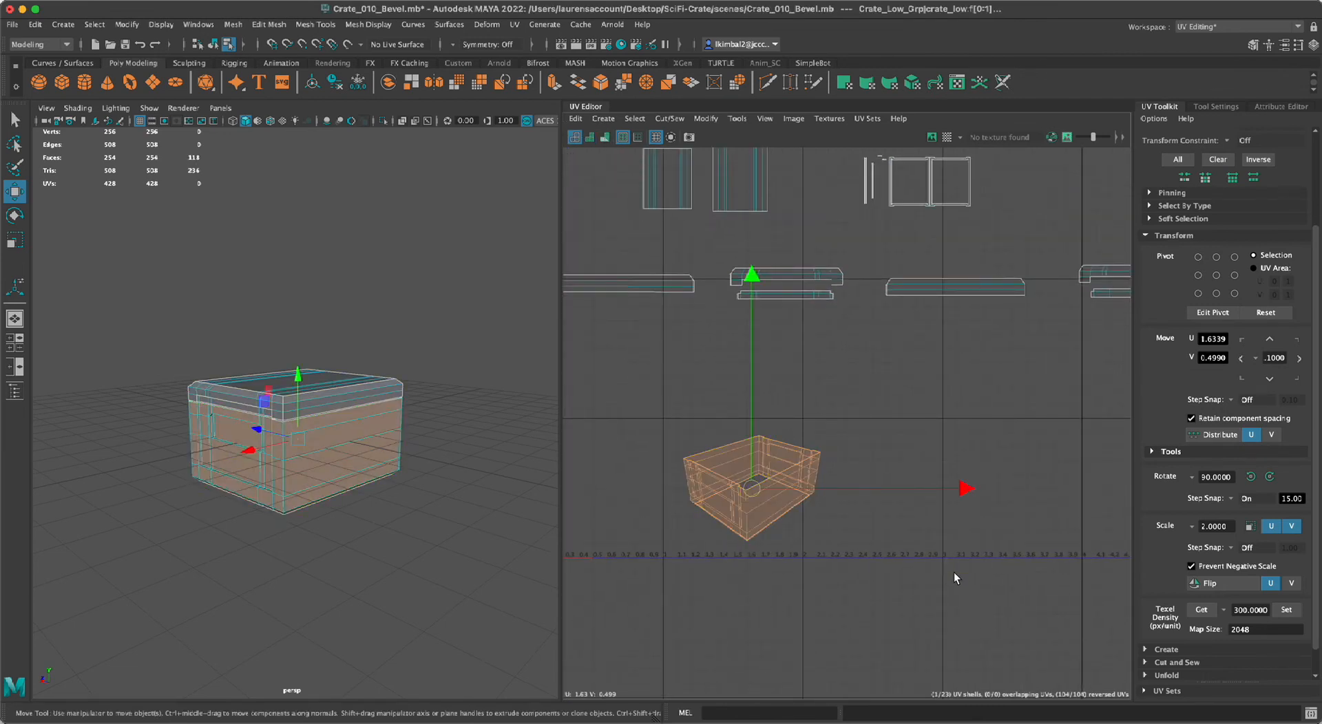
{"action": "right_click_drag", "start_coordinate": [391, 572], "coordinate": [353, 582], "text": "alt"}
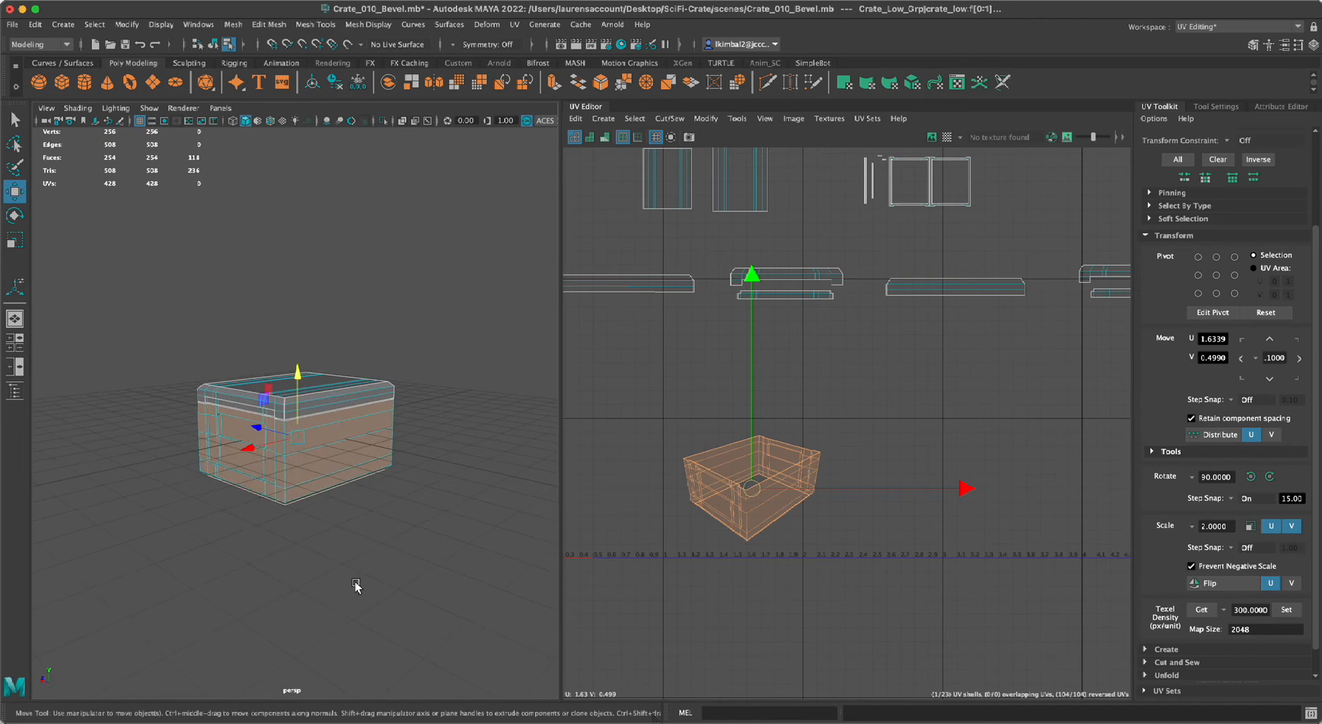
{"action": "key", "text": "ctrl+1"}
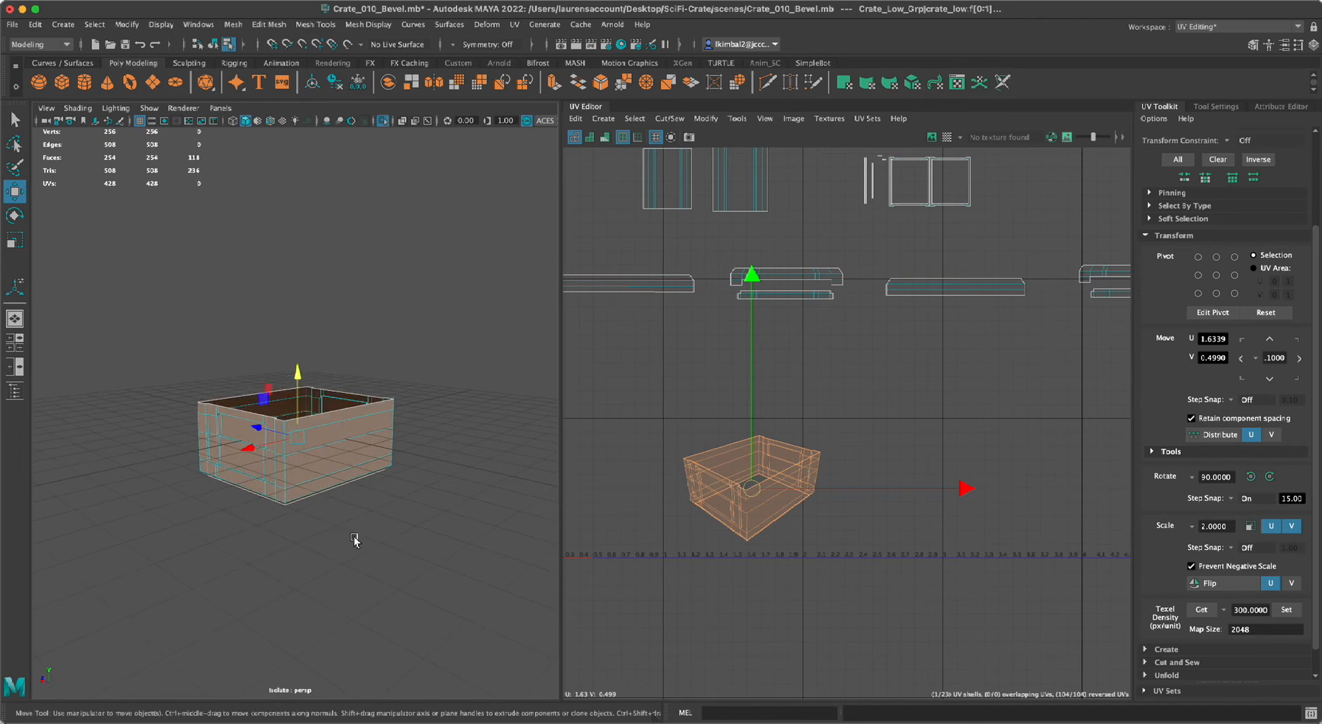
{"action": "left_click", "coordinate": [354, 540]}
{"action": "left_click_drag", "start_coordinate": [353, 539], "coordinate": [365, 608], "text": "alt"}
{"action": "right_click_drag", "start_coordinate": [366, 608], "coordinate": [384, 643], "text": "alt"}
{"action": "left_click_drag", "start_coordinate": [384, 643], "coordinate": [371, 597], "text": "alt"}
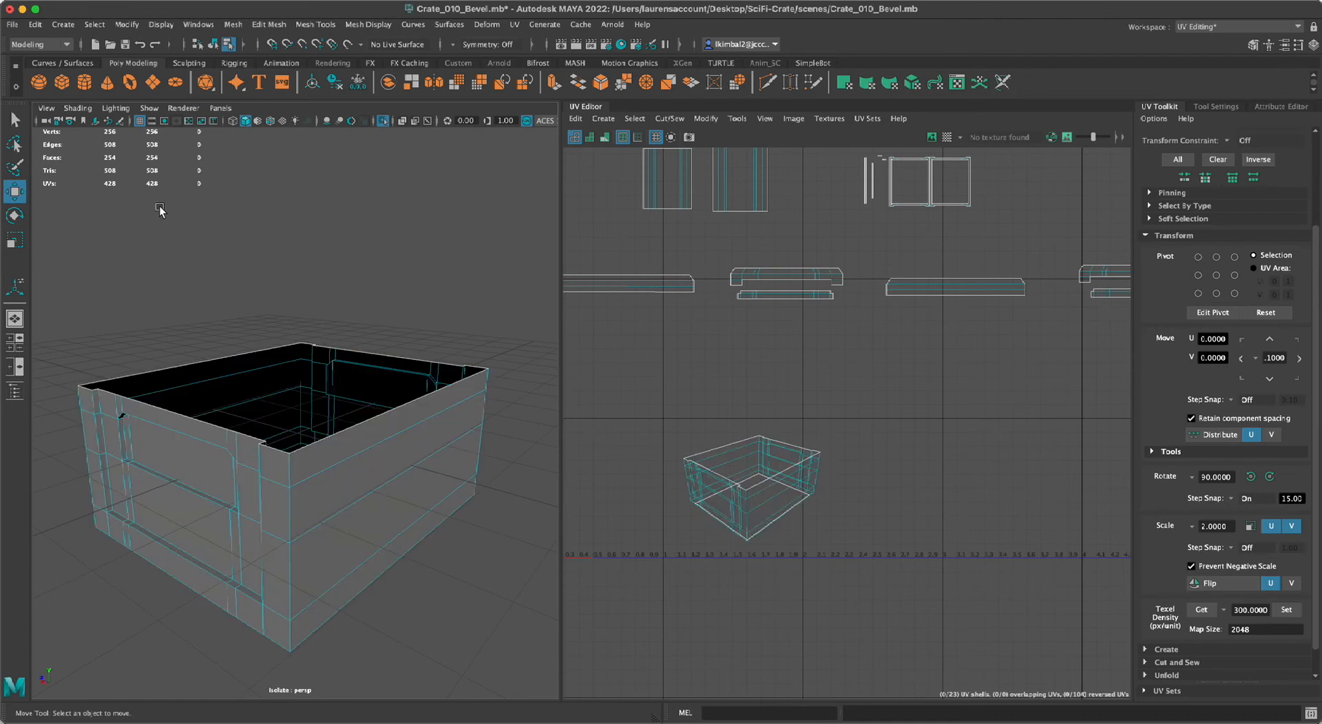
Cut the UVs along the full vertical edge chain at the crate body's nearest corner.
{"action": "left_click", "coordinate": [1003, 84]}
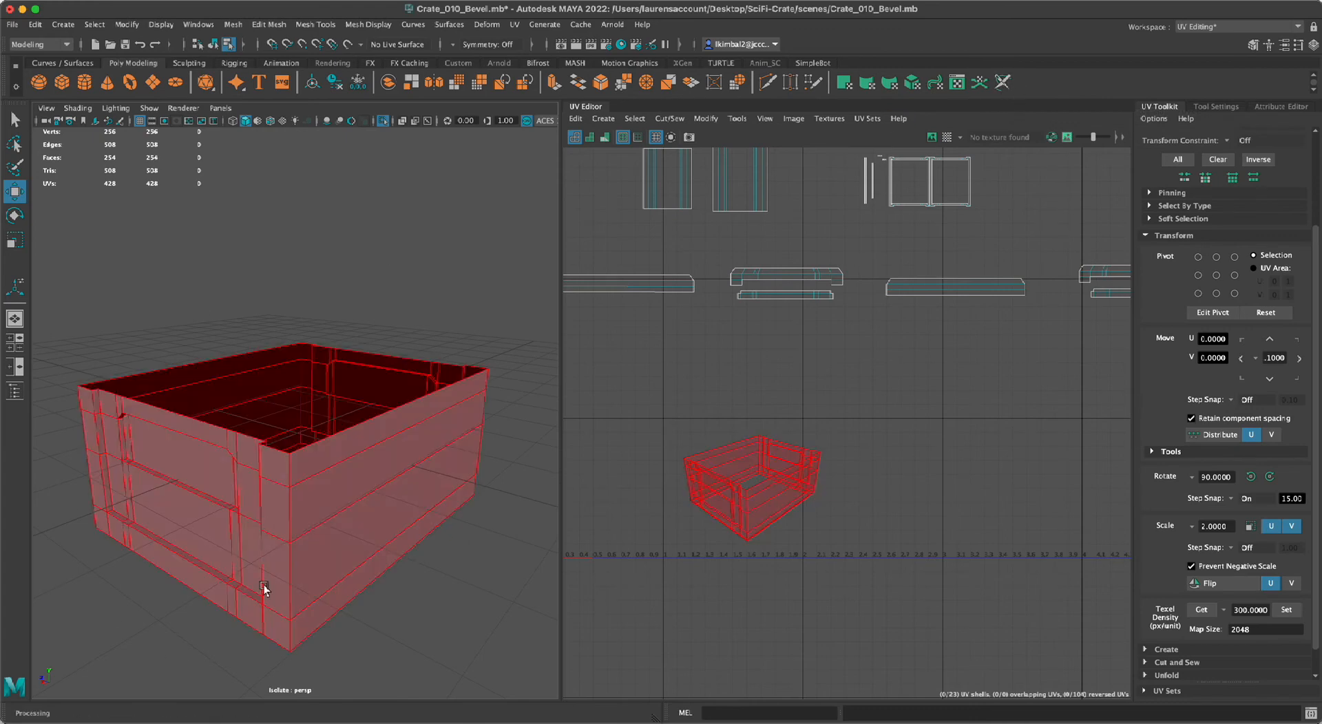
{"action": "left_click_drag", "start_coordinate": [227, 569], "coordinate": [316, 643], "text": "alt"}
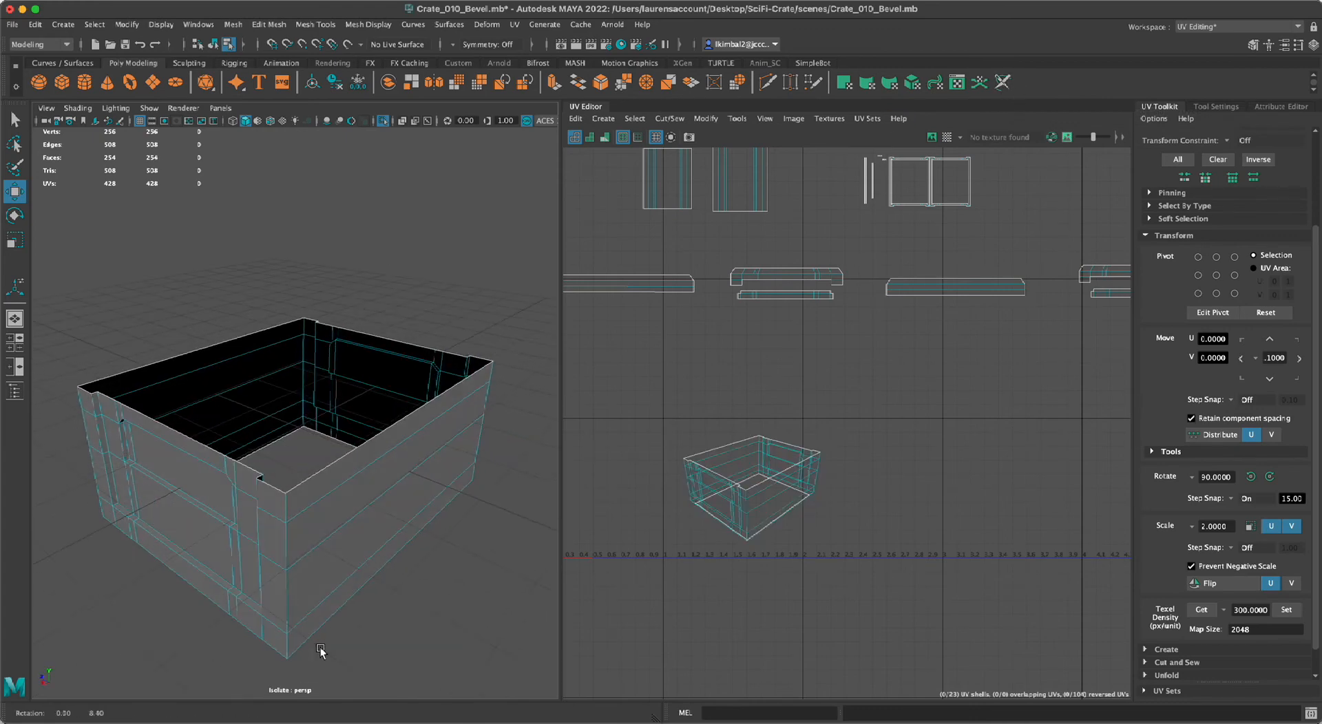
{"action": "right_click_drag", "start_coordinate": [276, 360], "coordinate": [276, 325]}
{"action": "left_click", "coordinate": [289, 502]}
{"action": "left_click_drag", "start_coordinate": [384, 654], "coordinate": [281, 551], "text": "alt"}
{"action": "double_click", "coordinate": [282, 530]}
{"action": "mouse_move", "coordinate": [431, 631]}
{"action": "left_mouse_down", "text": "alt"}
{"action": "mouse_move", "coordinate": [369, 628]}
{"action": "mouse_move", "coordinate": [369, 652]}
{"action": "mouse_move", "coordinate": [494, 638]}
{"action": "mouse_move", "coordinate": [456, 637]}
{"action": "left_mouse_up", "text": "alt"}
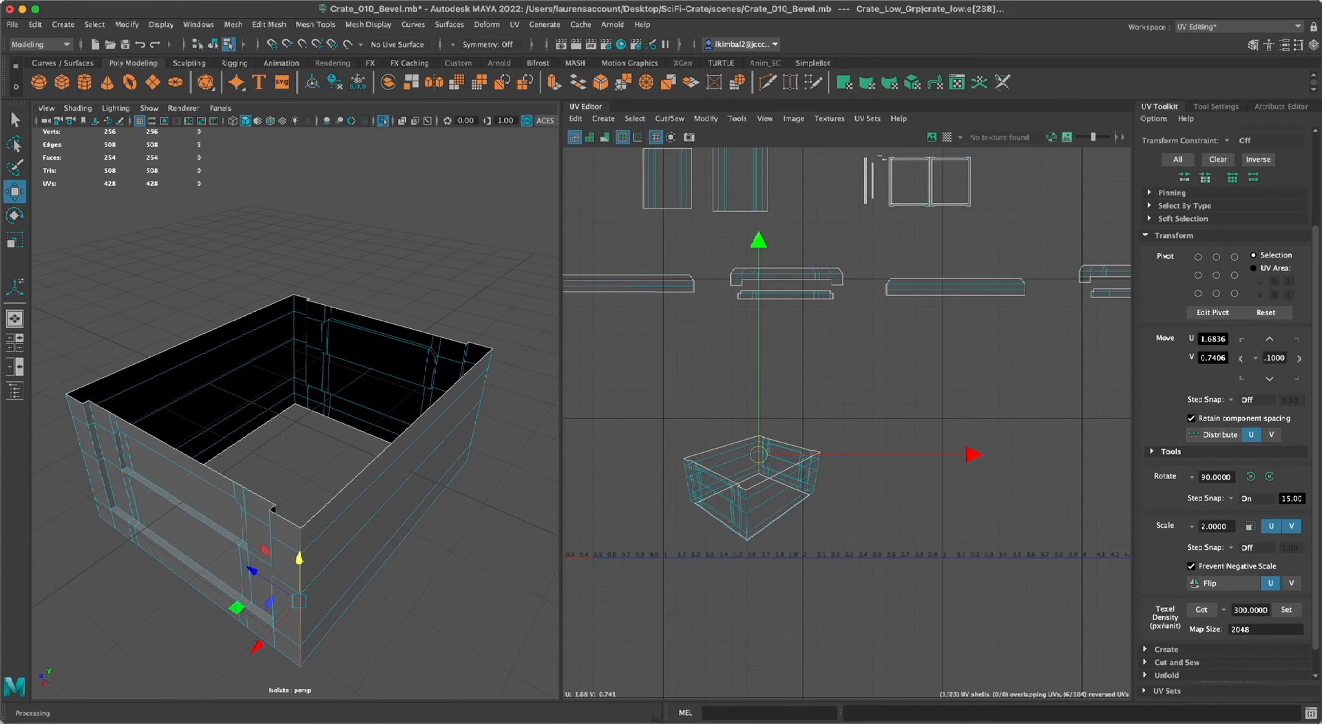
{"action": "middle_click_drag", "start_coordinate": [869, 594], "coordinate": [882, 574], "text": "alt"}
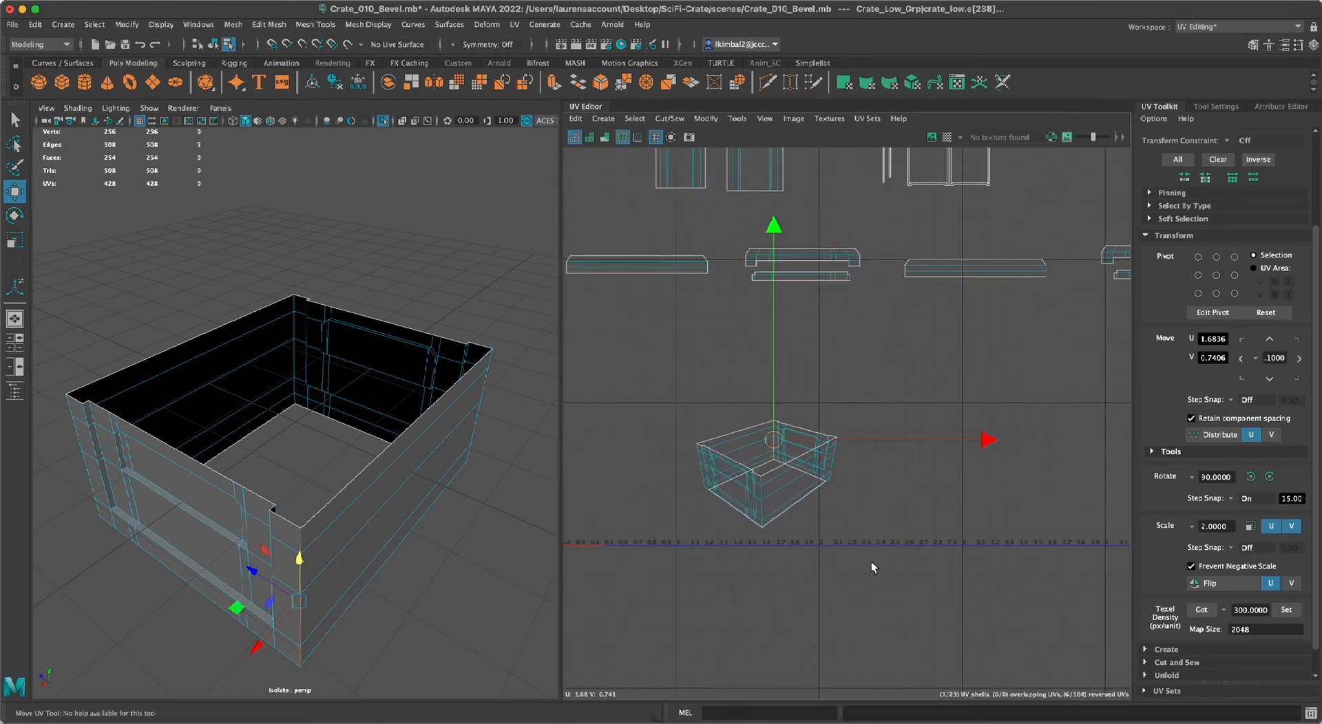
{"action": "right_click_drag", "start_coordinate": [870, 561], "coordinate": [935, 585], "text": "alt"}
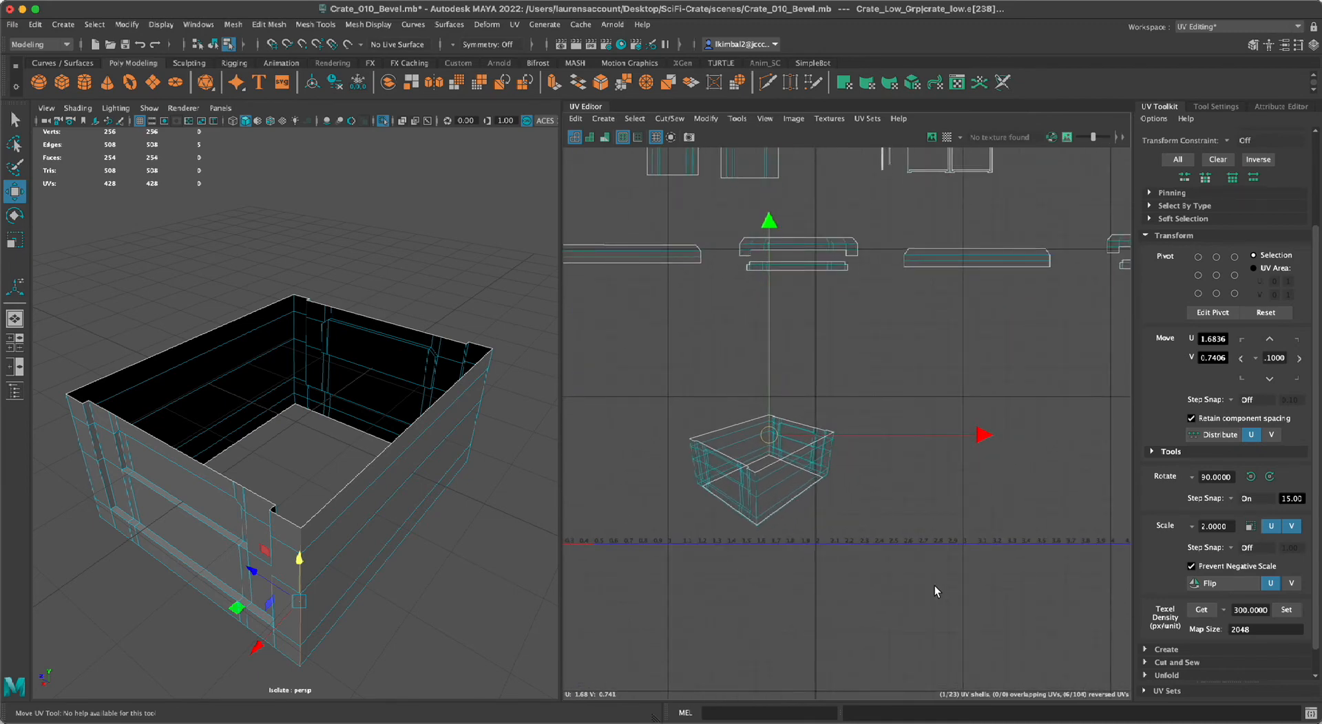
{"action": "key", "text": "ctrl+x"}
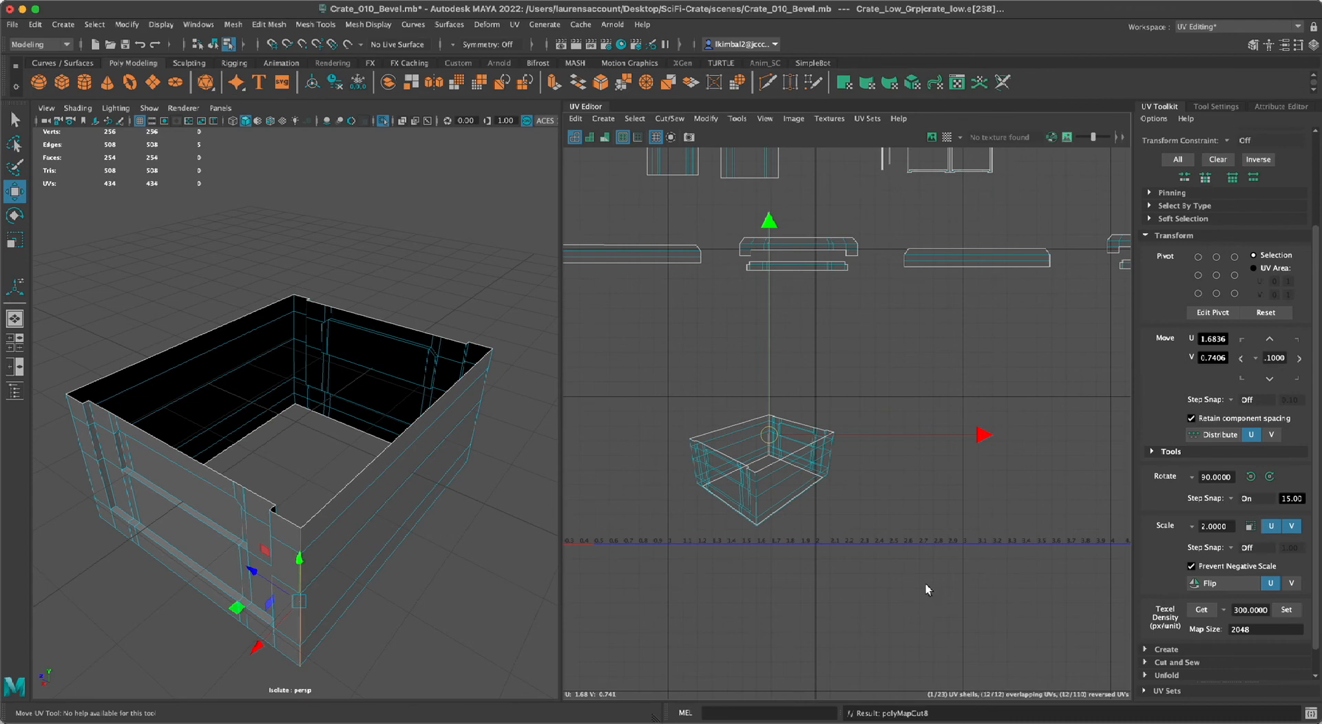
Select the full vertical edge chains at two more corners of the crate body.
{"action": "left_click_drag", "start_coordinate": [504, 579], "coordinate": [384, 582], "text": "alt"}
{"action": "left_click_drag", "start_coordinate": [51, 525], "coordinate": [177, 526], "text": "alt"}
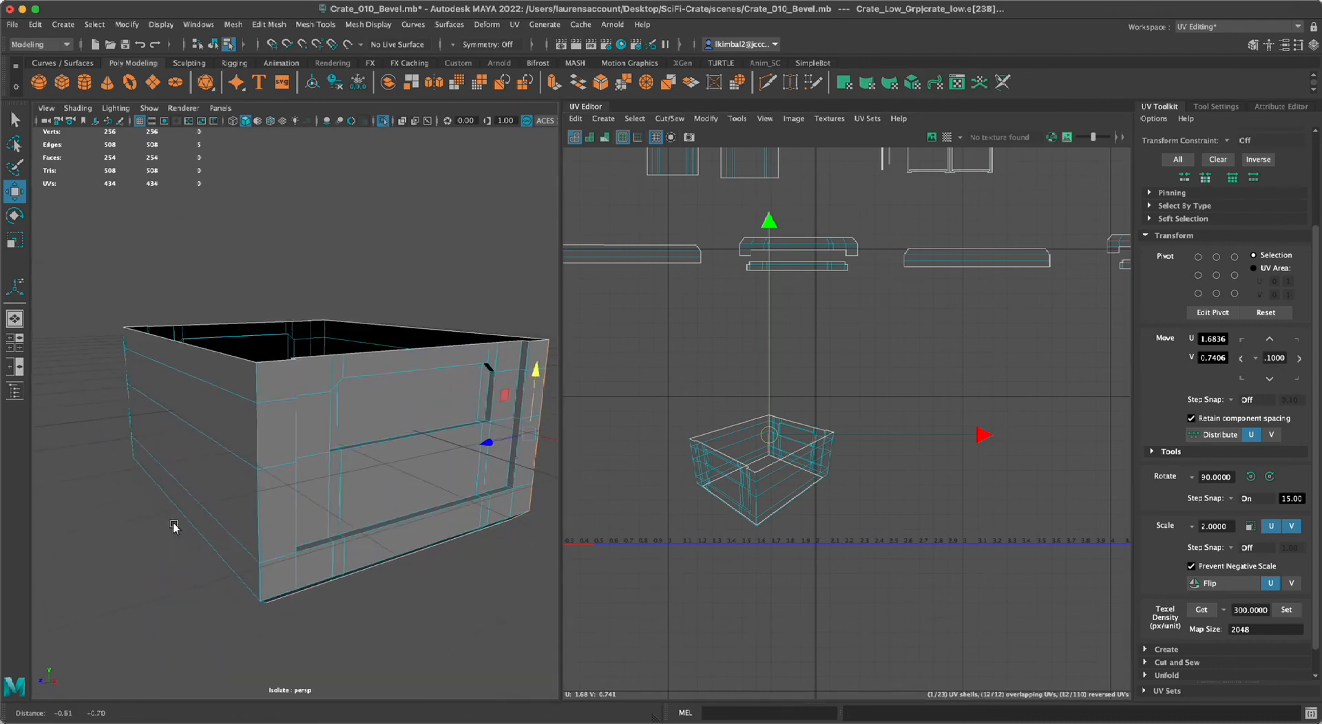
{"action": "left_click", "coordinate": [265, 377]}
{"action": "left_click_drag", "start_coordinate": [265, 378], "coordinate": [305, 390], "text": "alt"}
{"action": "double_click", "coordinate": [257, 534]}
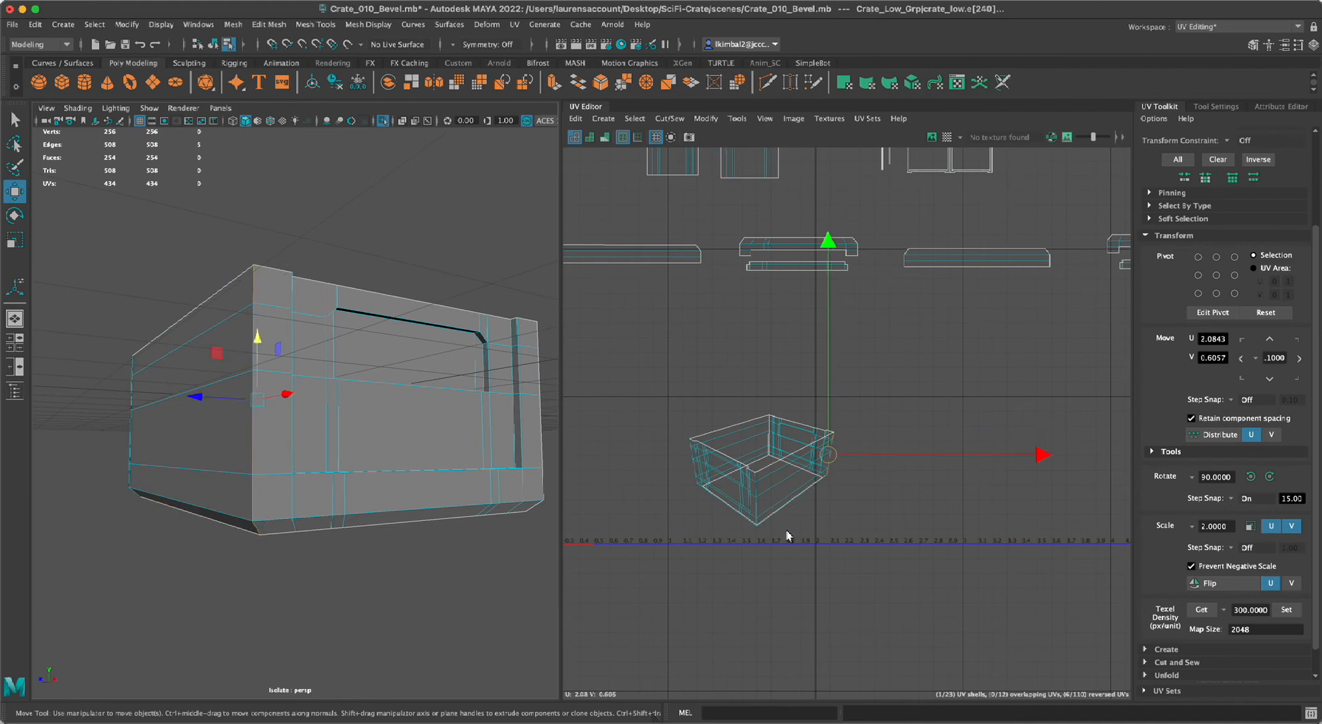
{"action": "left_click_drag", "start_coordinate": [482, 544], "coordinate": [369, 378], "text": "alt"}
{"action": "double_click", "coordinate": [323, 371]}
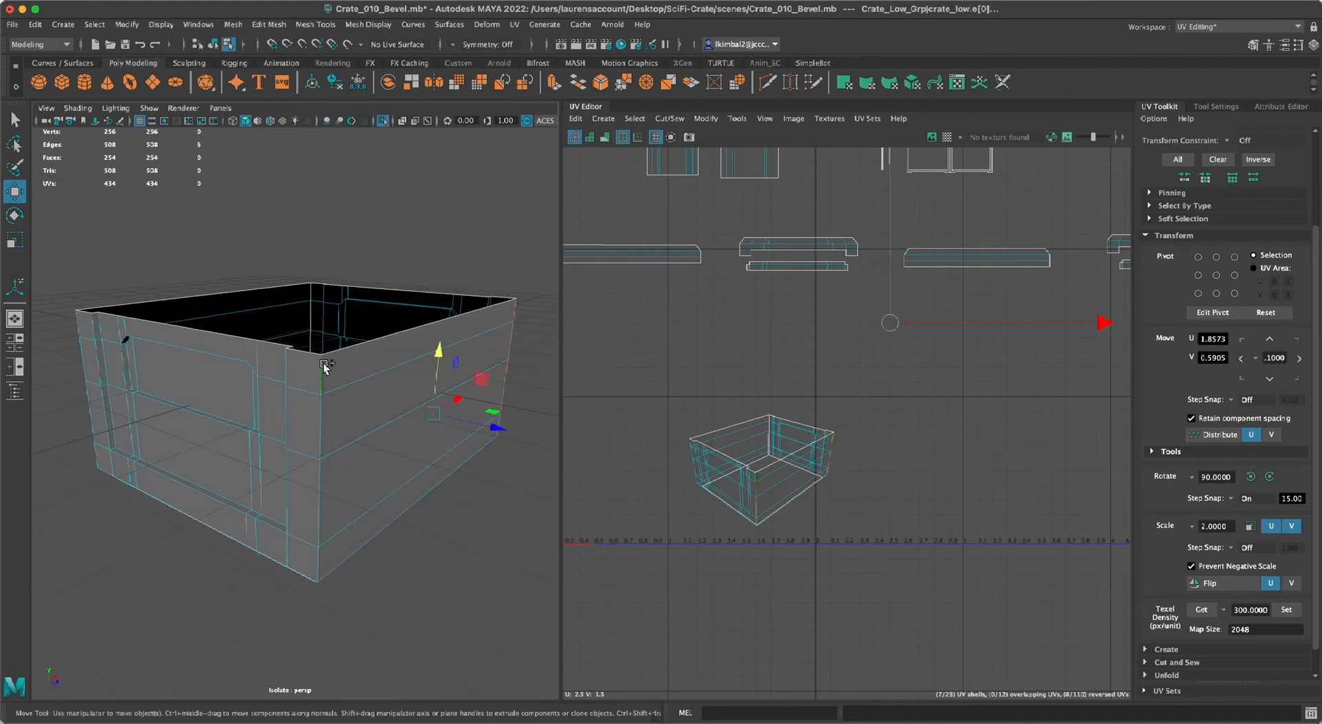
{"action": "left_click", "coordinate": [477, 611]}
Add the last uncut vertical corner edge chain to the selection and cut the UVs along all three corners.
{"action": "left_click_drag", "start_coordinate": [528, 371], "coordinate": [432, 360], "text": "alt"}
{"action": "left_click", "coordinate": [358, 403]}
{"action": "left_click_drag", "start_coordinate": [385, 594], "coordinate": [365, 598], "text": "alt"}
{"action": "double_click", "coordinate": [358, 446], "text": "shift"}
{"action": "left_click_drag", "start_coordinate": [273, 457], "coordinate": [306, 420], "text": "alt"}
{"action": "double_click", "coordinate": [232, 270], "text": "shift"}
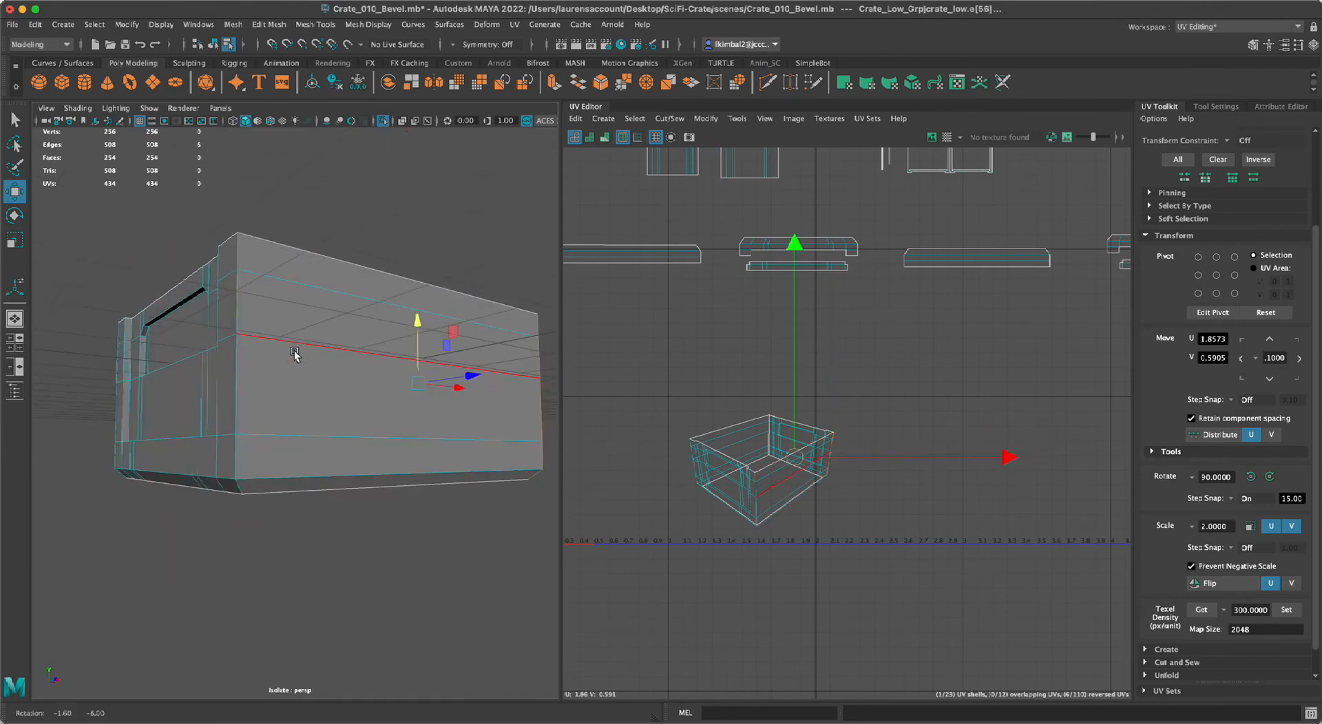
{"action": "left_click_drag", "start_coordinate": [295, 354], "coordinate": [256, 468], "text": "alt"}
{"action": "left_click_drag", "start_coordinate": [235, 516], "coordinate": [230, 452], "text": "alt"}
{"action": "left_click", "coordinate": [272, 292], "text": "shift"}
{"action": "left_click_drag", "start_coordinate": [259, 540], "coordinate": [266, 561], "text": "alt"}
{"action": "double_click", "coordinate": [212, 451], "text": "shift"}
{"action": "right_click_drag", "start_coordinate": [983, 595], "coordinate": [945, 595], "text": "alt"}
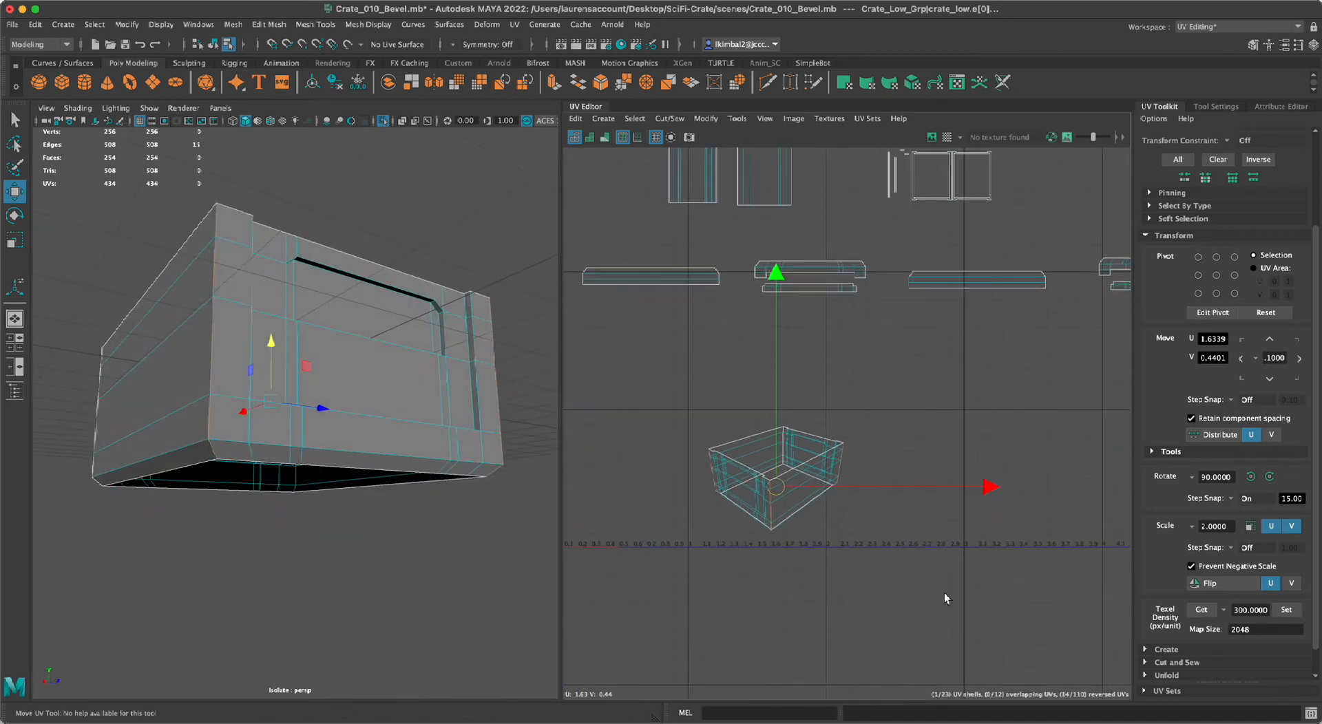
{"action": "key", "text": "shift+x"}
{"action": "left_click", "coordinate": [787, 556]}
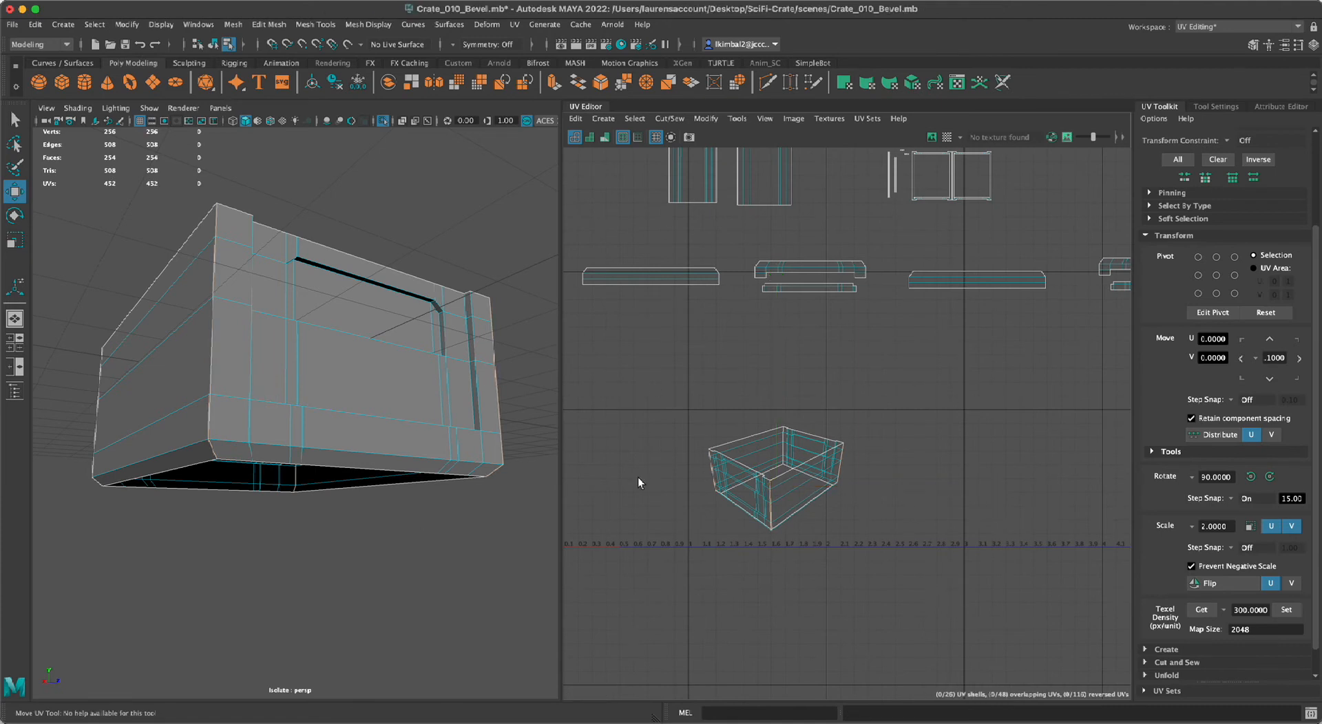
Turn on World X symmetry for selecting edges on both end panels of the crate body.
{"action": "right_click_drag", "start_coordinate": [1002, 547], "coordinate": [830, 582], "text": "alt"}
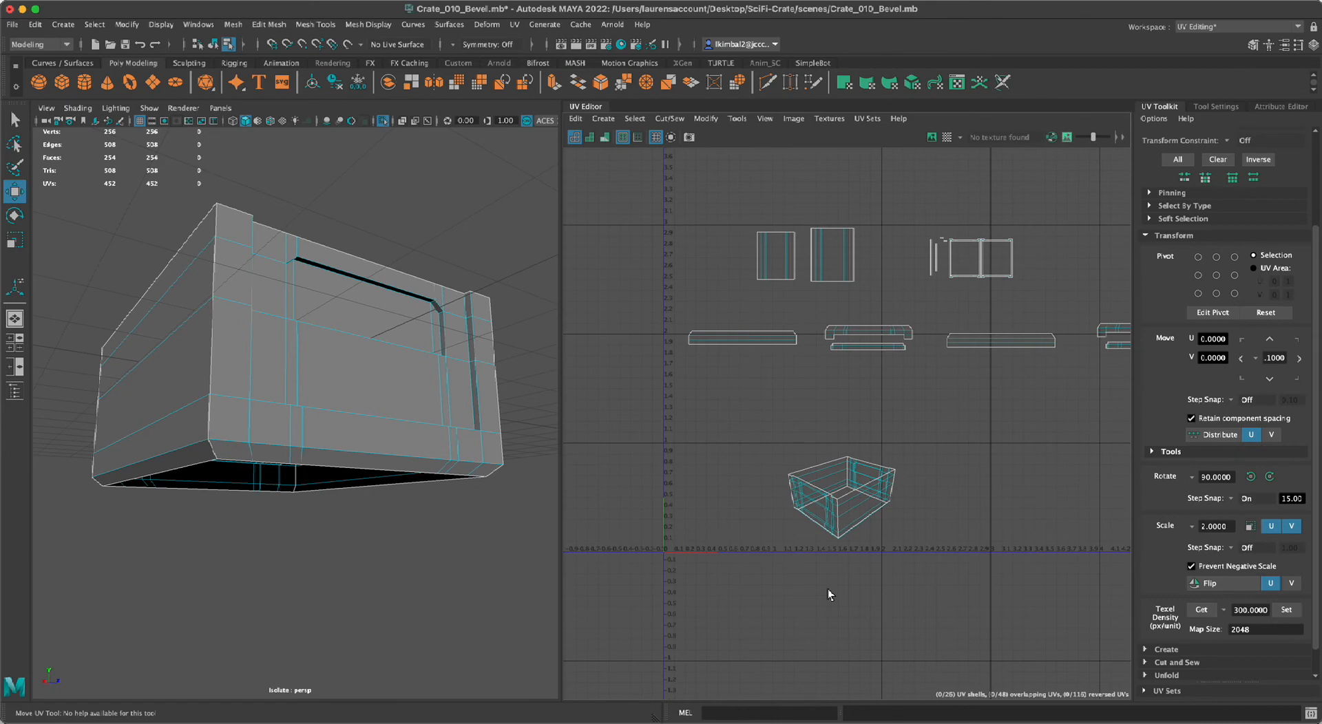
{"action": "left_click_drag", "start_coordinate": [336, 449], "coordinate": [262, 384], "text": "alt"}
{"action": "mouse_move", "coordinate": [504, 606]}
{"action": "left_mouse_down", "text": "alt"}
{"action": "mouse_move", "coordinate": [457, 604]}
{"action": "mouse_move", "coordinate": [508, 603]}
{"action": "left_mouse_up", "text": "alt"}
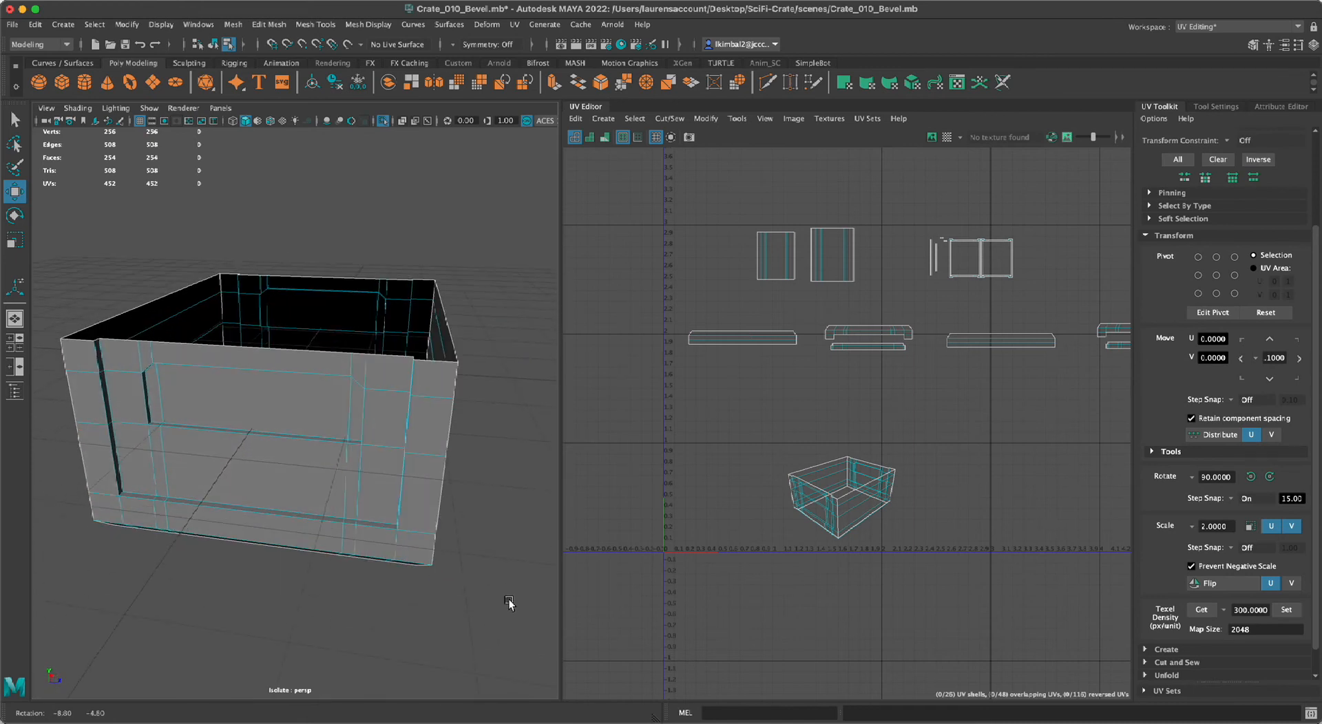
{"action": "scroll", "coordinate": [283, 638], "scroll_direction": "up", "scroll_amount": 3}
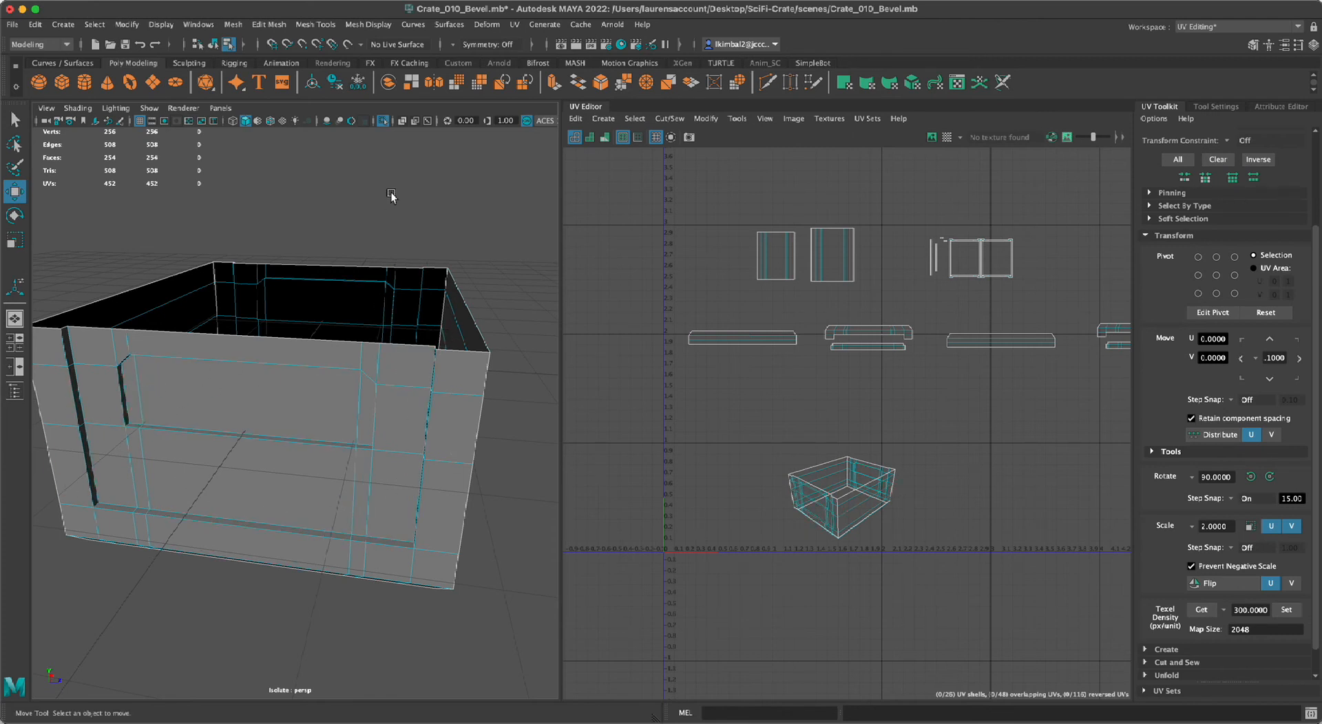
{"action": "left_click", "coordinate": [452, 45]}
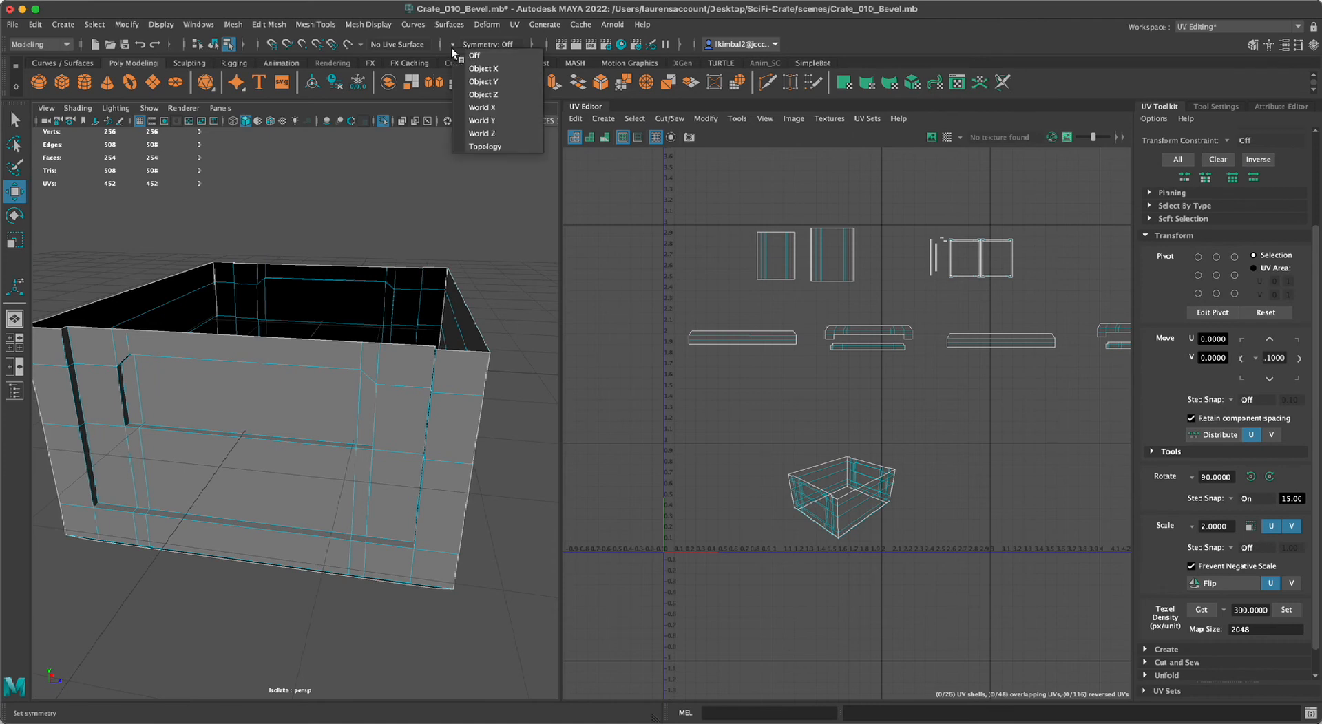
{"action": "left_click", "coordinate": [490, 108]}
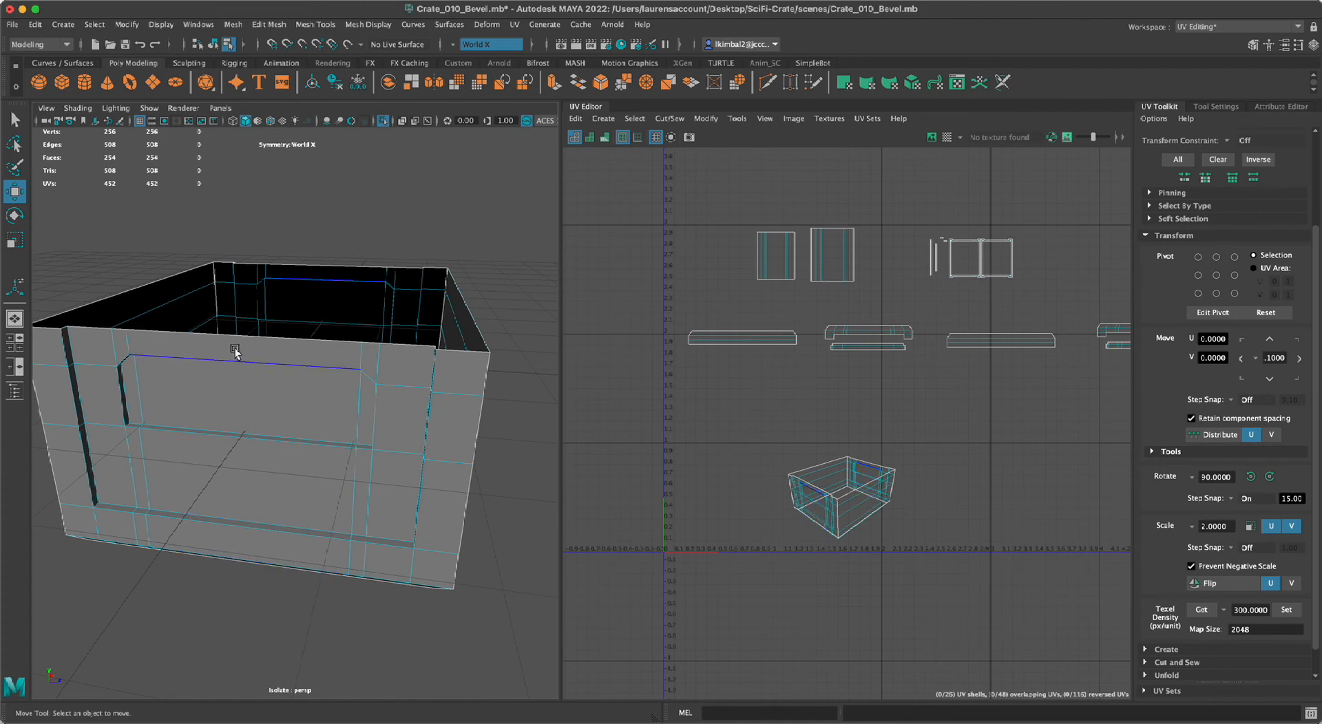
Select the vertical edge chain on one side of the end panel's outer recess using the Select tool.
{"action": "left_click_drag", "start_coordinate": [275, 577], "coordinate": [181, 551], "text": "alt"}
{"action": "scroll", "coordinate": [169, 513], "scroll_direction": "up", "scroll_amount": 3}
{"action": "scroll", "coordinate": [160, 461], "scroll_direction": "down", "scroll_amount": 1}
{"action": "left_click", "coordinate": [176, 292]}
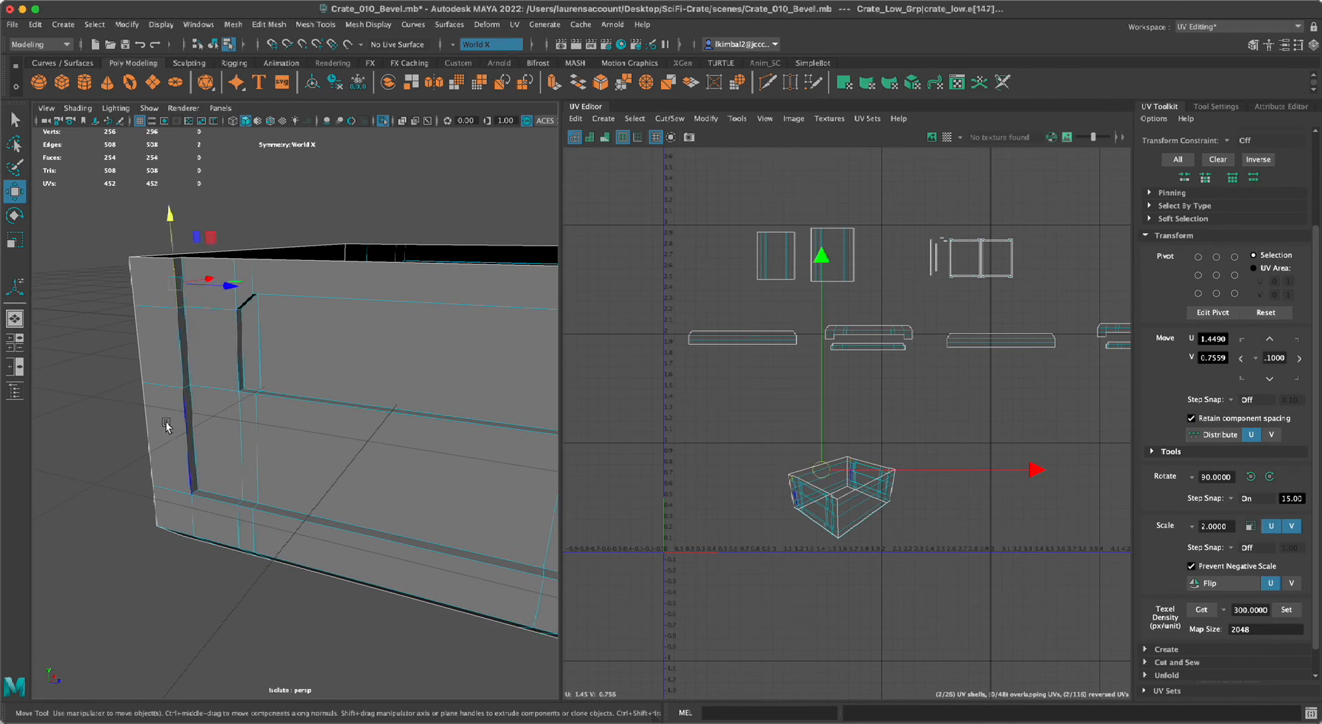
{"action": "key", "text": "q"}
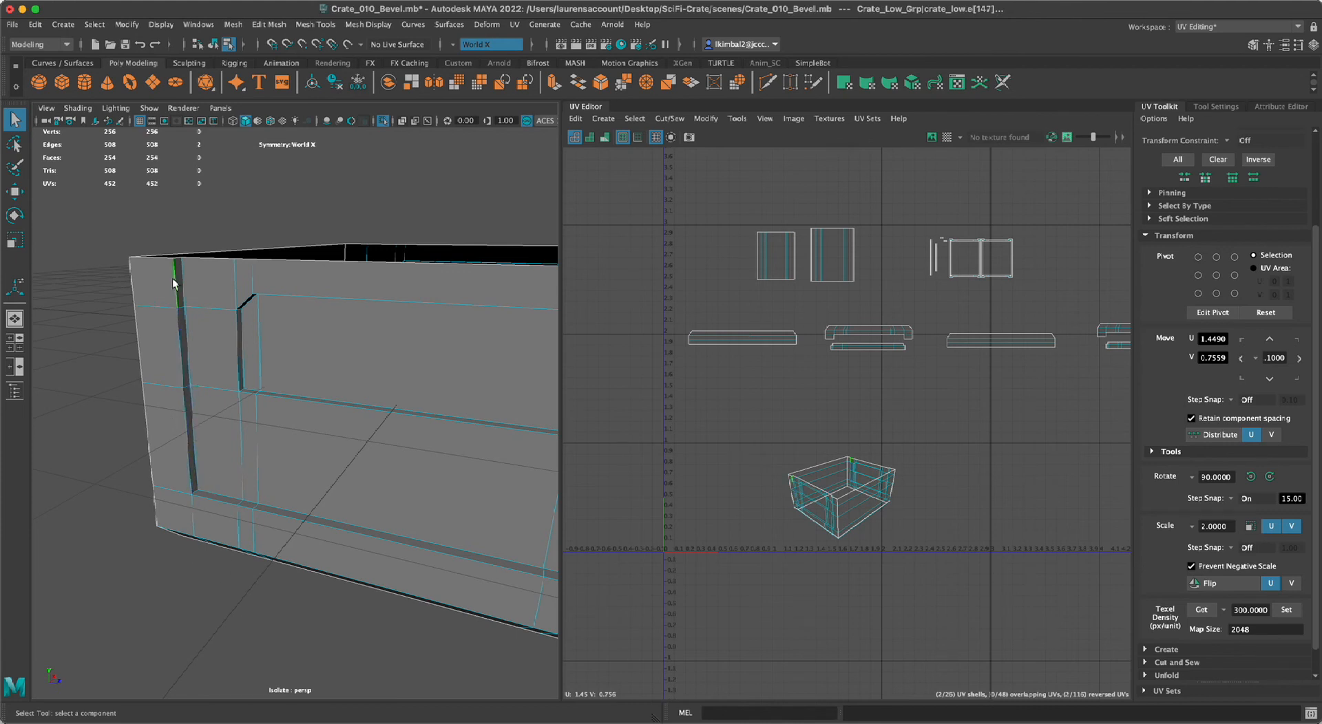
{"action": "double_click", "coordinate": [188, 435]}
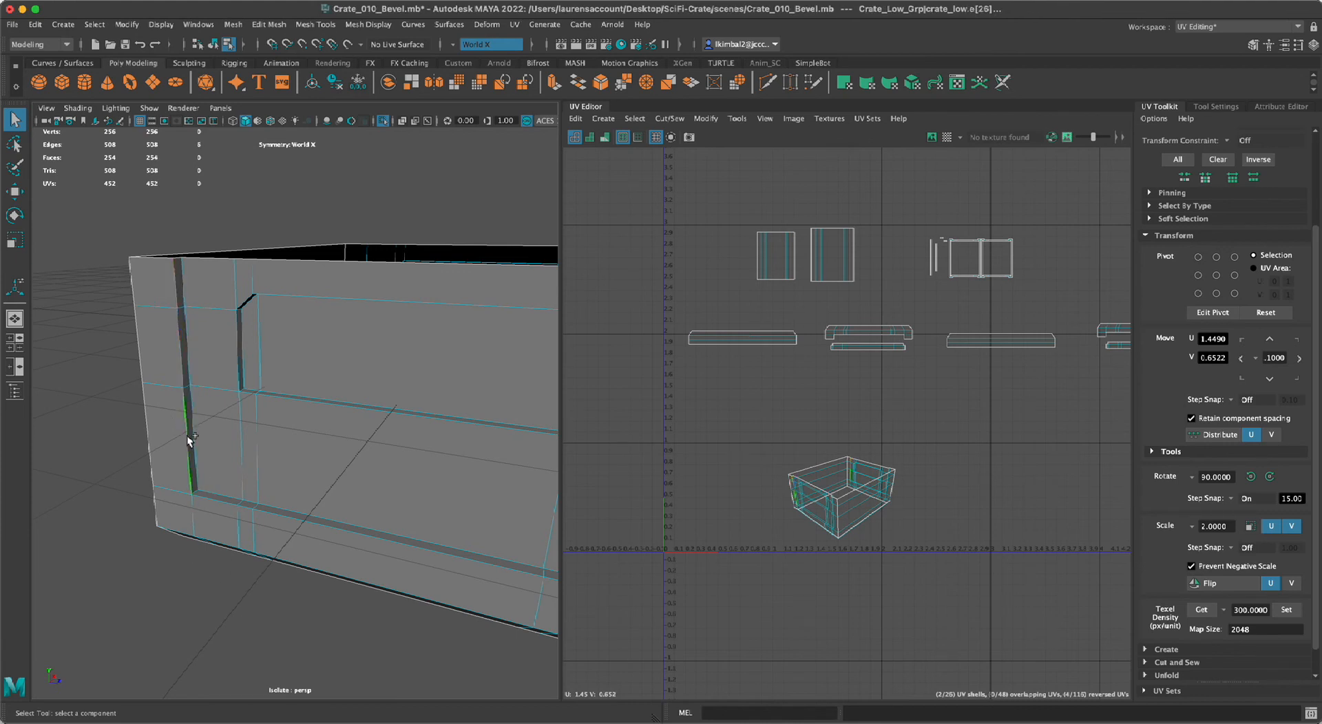
{"action": "left_click_drag", "start_coordinate": [146, 595], "coordinate": [86, 571], "text": "alt"}
{"action": "middle_click_drag", "start_coordinate": [86, 571], "coordinate": [80, 572], "text": "alt"}
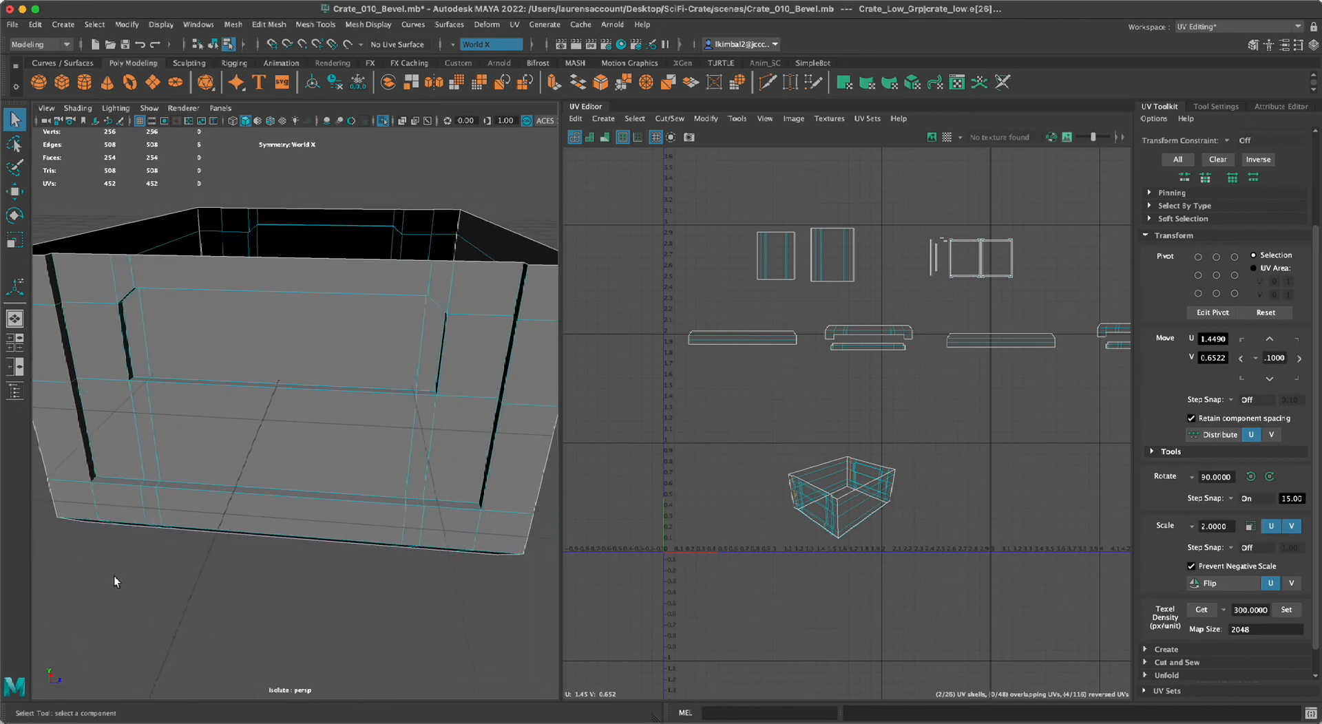
Add the lower edge and the opposite vertical side of the outer recess to the edge selection.
{"action": "left_click", "coordinate": [103, 488], "text": "shift"}
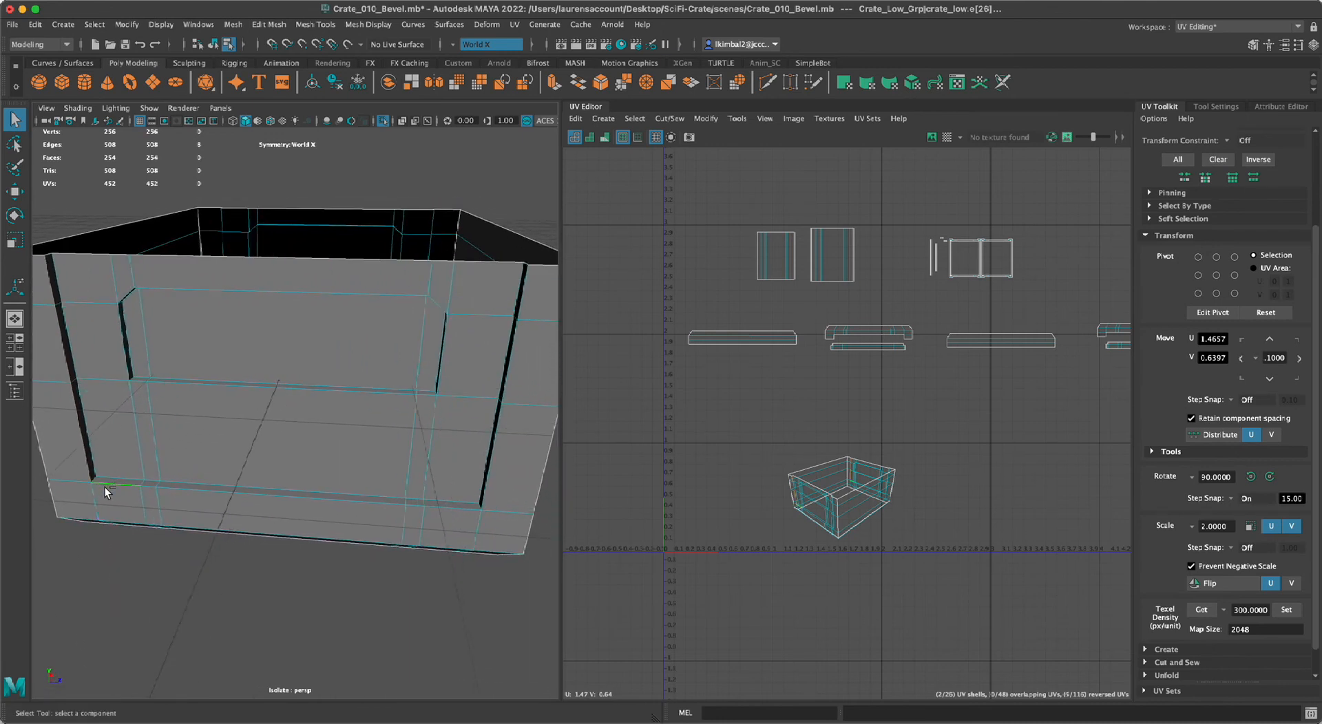
{"action": "double_click", "coordinate": [453, 509], "text": "shift"}
{"action": "left_click_drag", "start_coordinate": [385, 585], "coordinate": [448, 574], "text": "alt"}
{"action": "middle_click_drag", "start_coordinate": [427, 579], "coordinate": [296, 606], "text": "alt"}
{"action": "right_click_drag", "start_coordinate": [296, 606], "coordinate": [427, 599], "text": "alt"}
{"action": "double_click", "coordinate": [448, 263], "text": "shift"}
{"action": "left_click_drag", "start_coordinate": [543, 478], "coordinate": [454, 540], "text": "alt"}
{"action": "middle_click_drag", "start_coordinate": [420, 561], "coordinate": [441, 469], "text": "alt"}
{"action": "right_click_drag", "start_coordinate": [440, 469], "coordinate": [378, 475], "text": "alt"}
{"action": "left_click_drag", "start_coordinate": [379, 475], "coordinate": [354, 473], "text": "alt"}
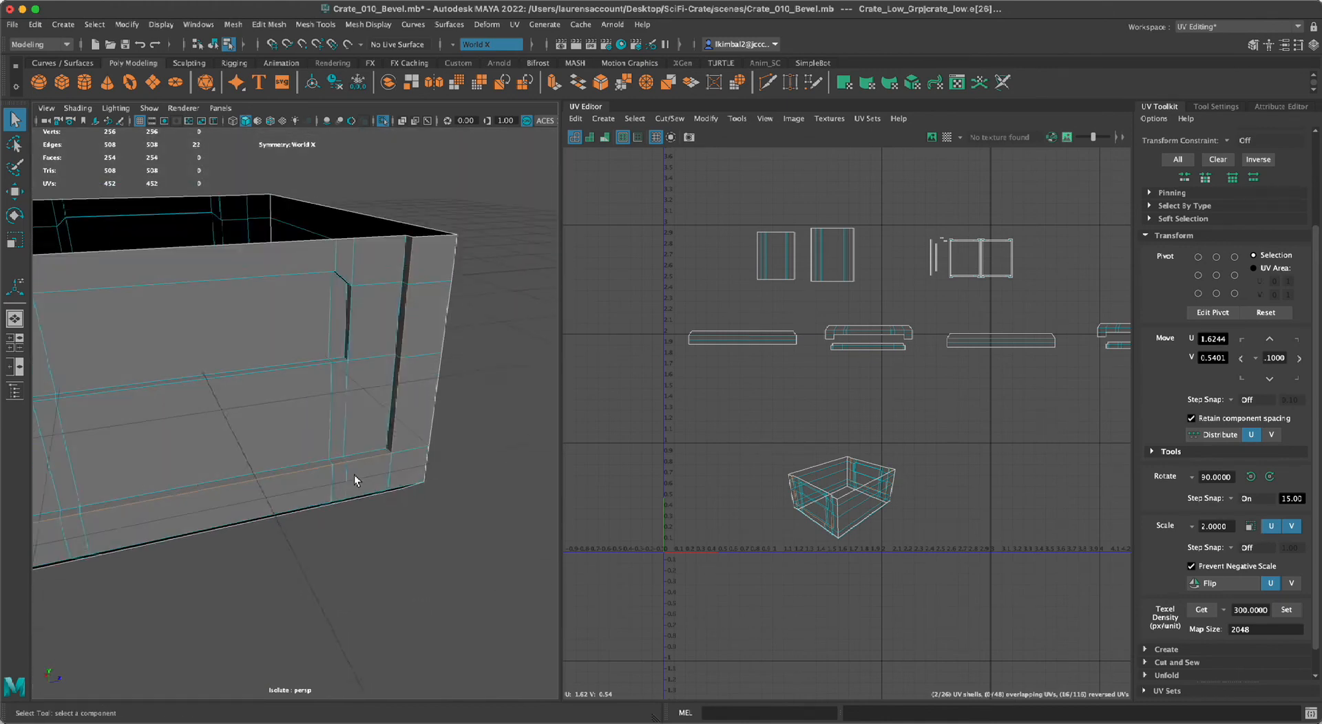
Add the missing outer recess corner edges to the selection and cut the UVs along the U-shaped recess border.
{"action": "right_click_drag", "start_coordinate": [354, 473], "coordinate": [404, 580], "text": "alt"}
{"action": "left_click_drag", "start_coordinate": [482, 551], "coordinate": [383, 655], "text": "alt"}
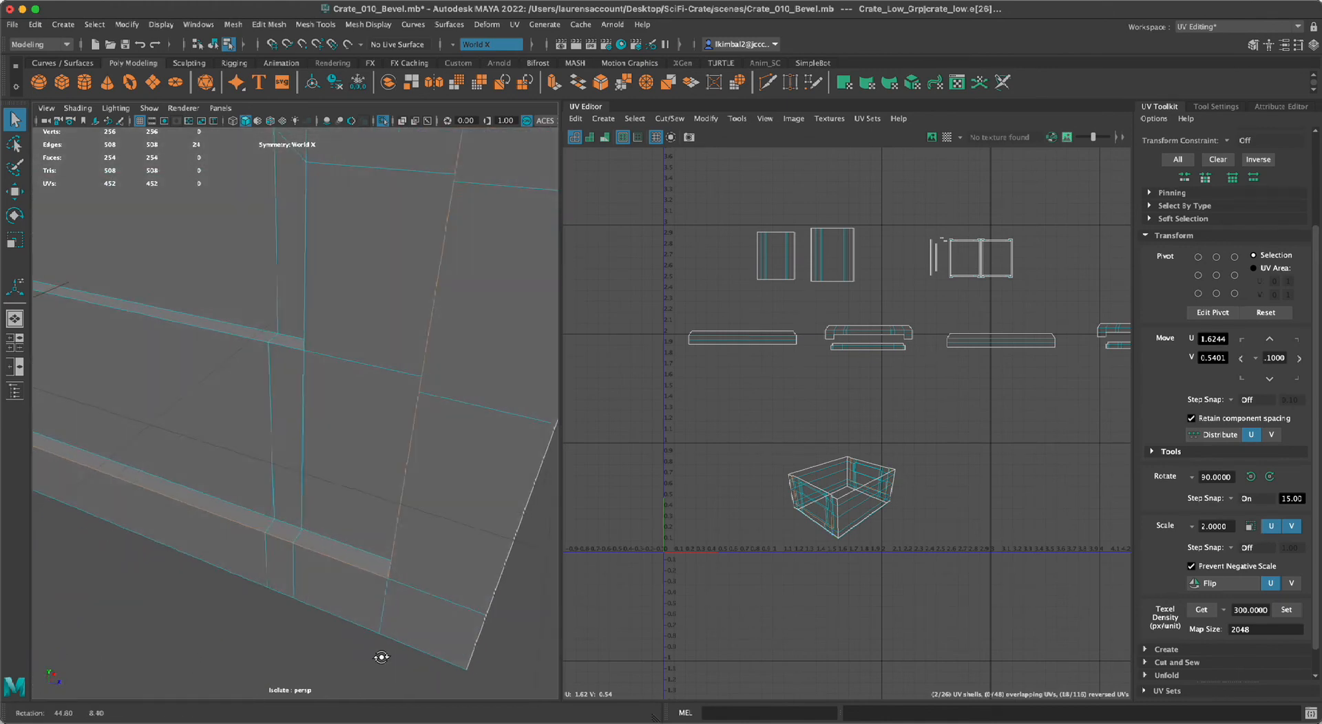
{"action": "middle_click_drag", "start_coordinate": [383, 654], "coordinate": [585, 667], "text": "alt"}
{"action": "left_click", "coordinate": [86, 407], "text": "shift"}
{"action": "right_click_drag", "start_coordinate": [1033, 545], "coordinate": [1008, 596], "text": "alt"}
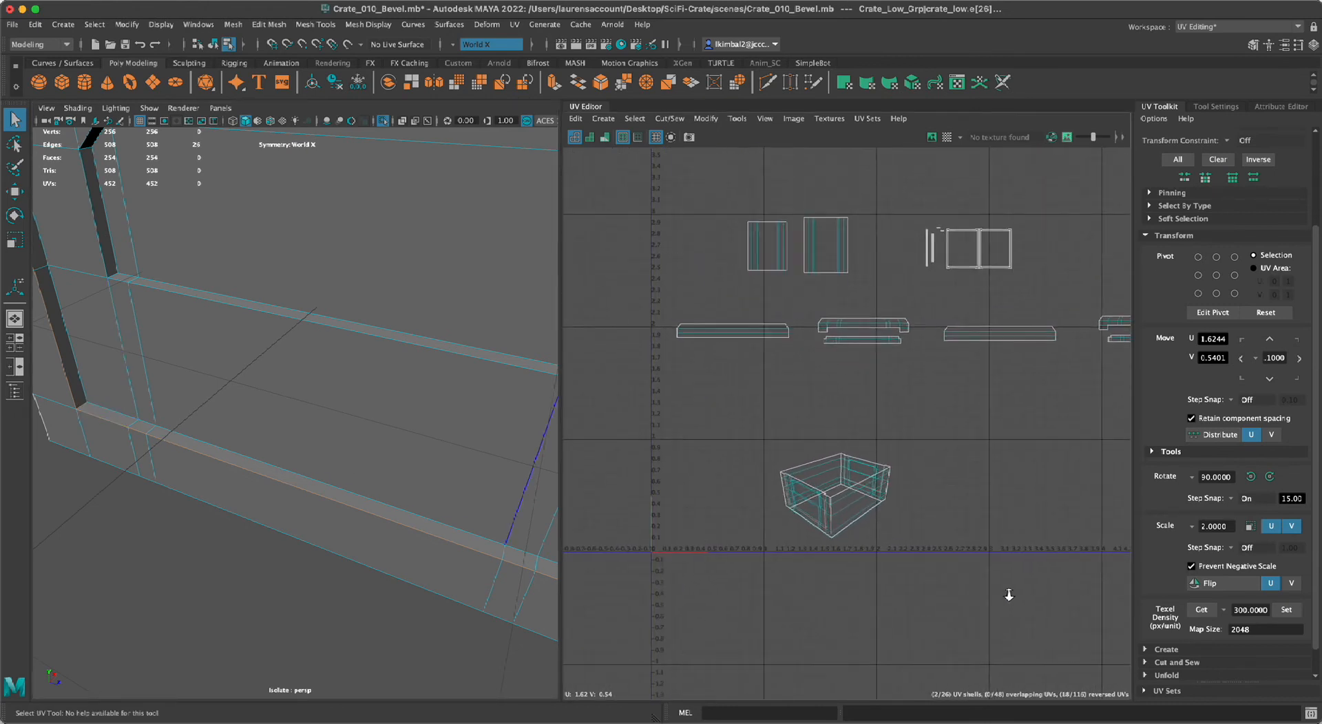
{"action": "key", "text": "ctrl+x"}
{"action": "right_click_drag", "start_coordinate": [935, 543], "coordinate": [1122, 682], "text": "alt"}
{"action": "middle_click_drag", "start_coordinate": [947, 539], "coordinate": [995, 561], "text": "alt"}
{"action": "right_click_drag", "start_coordinate": [947, 551], "coordinate": [1026, 661], "text": "alt"}
{"action": "middle_click_drag", "start_coordinate": [937, 511], "coordinate": [1011, 535], "text": "alt"}
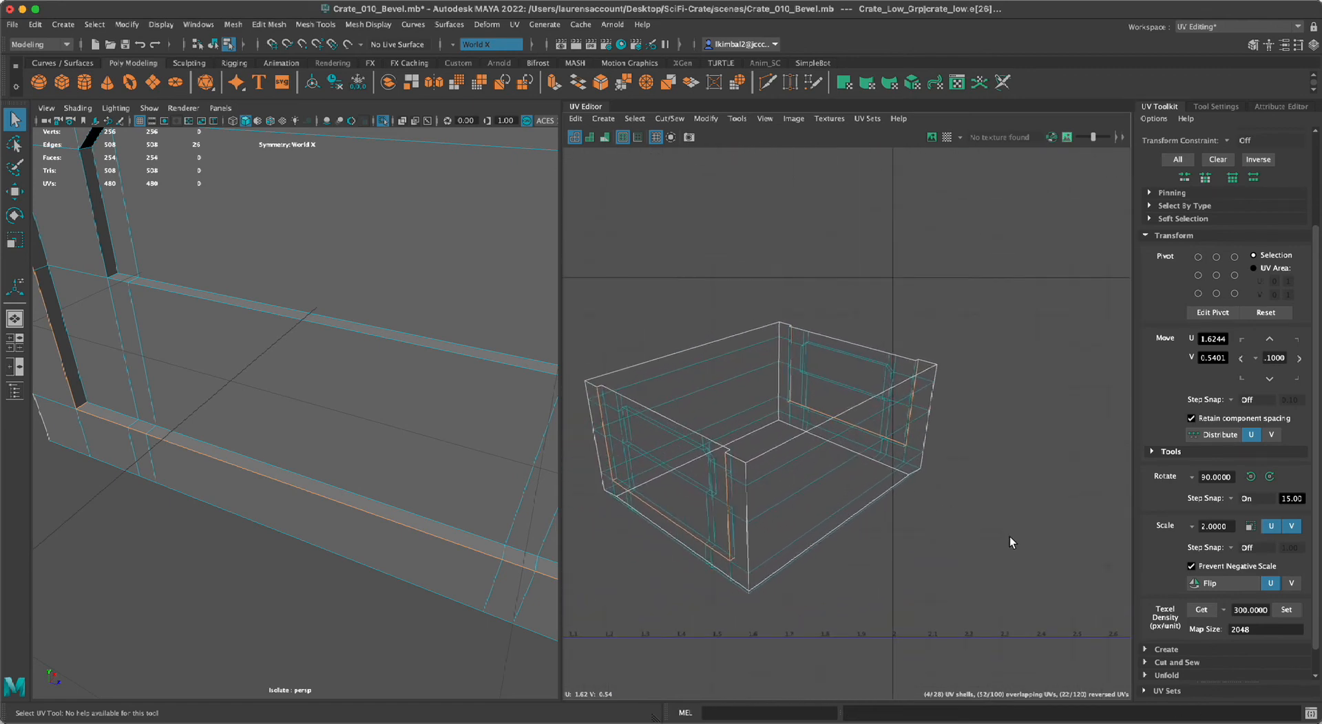
{"action": "right_click_drag", "start_coordinate": [1006, 570], "coordinate": [721, 538], "text": "alt"}
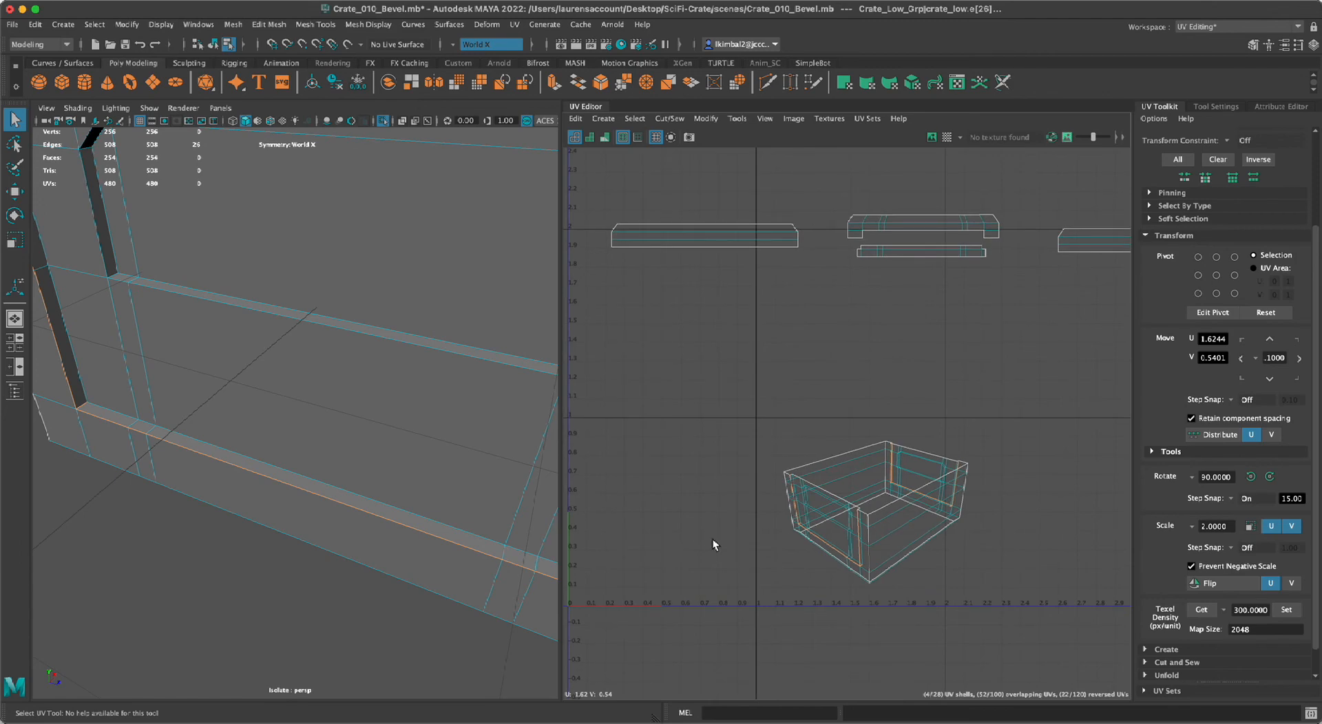
Clear the edge selection, then select one vertical side and the lower edge chain of the end panel's inner recess.
{"action": "right_click_drag", "start_coordinate": [176, 362], "coordinate": [171, 506]}
{"action": "right_click_drag", "start_coordinate": [172, 552], "coordinate": [130, 469], "text": "alt"}
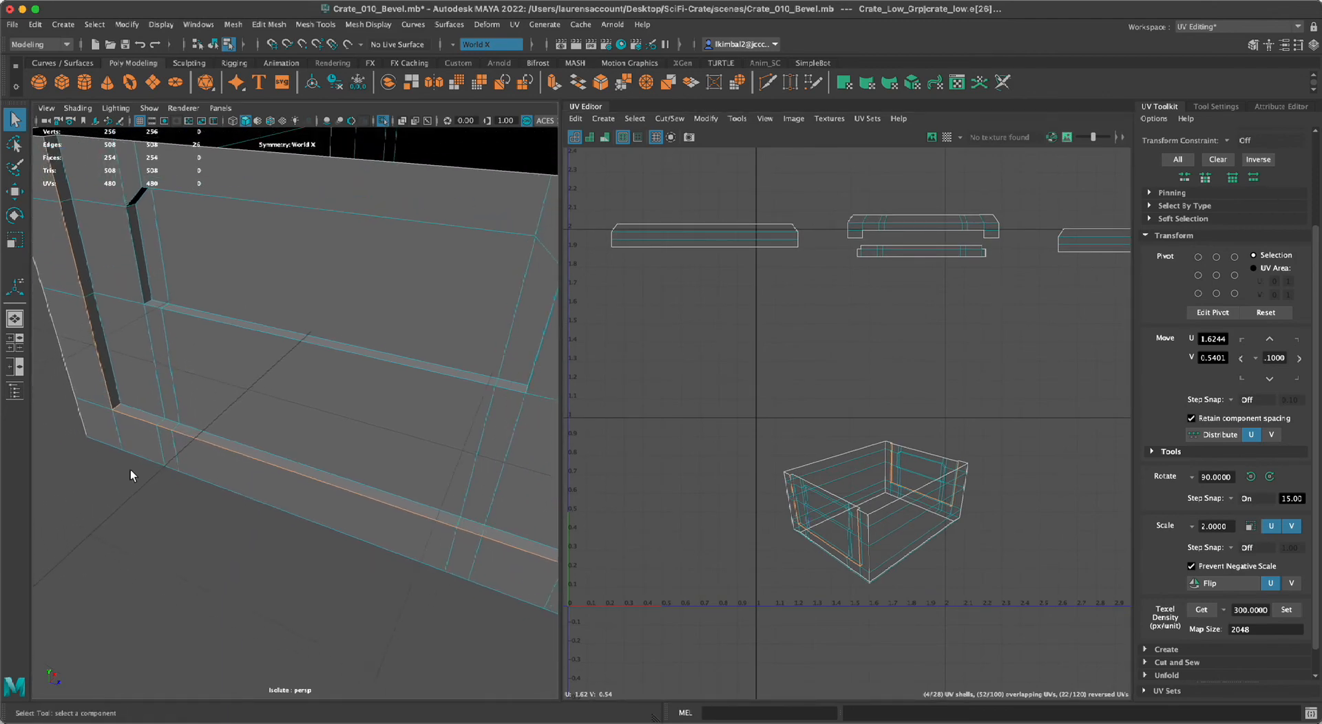
{"action": "middle_click_drag", "start_coordinate": [317, 410], "coordinate": [337, 475], "text": "alt"}
{"action": "right_click_drag", "start_coordinate": [337, 475], "coordinate": [362, 349], "text": "alt"}
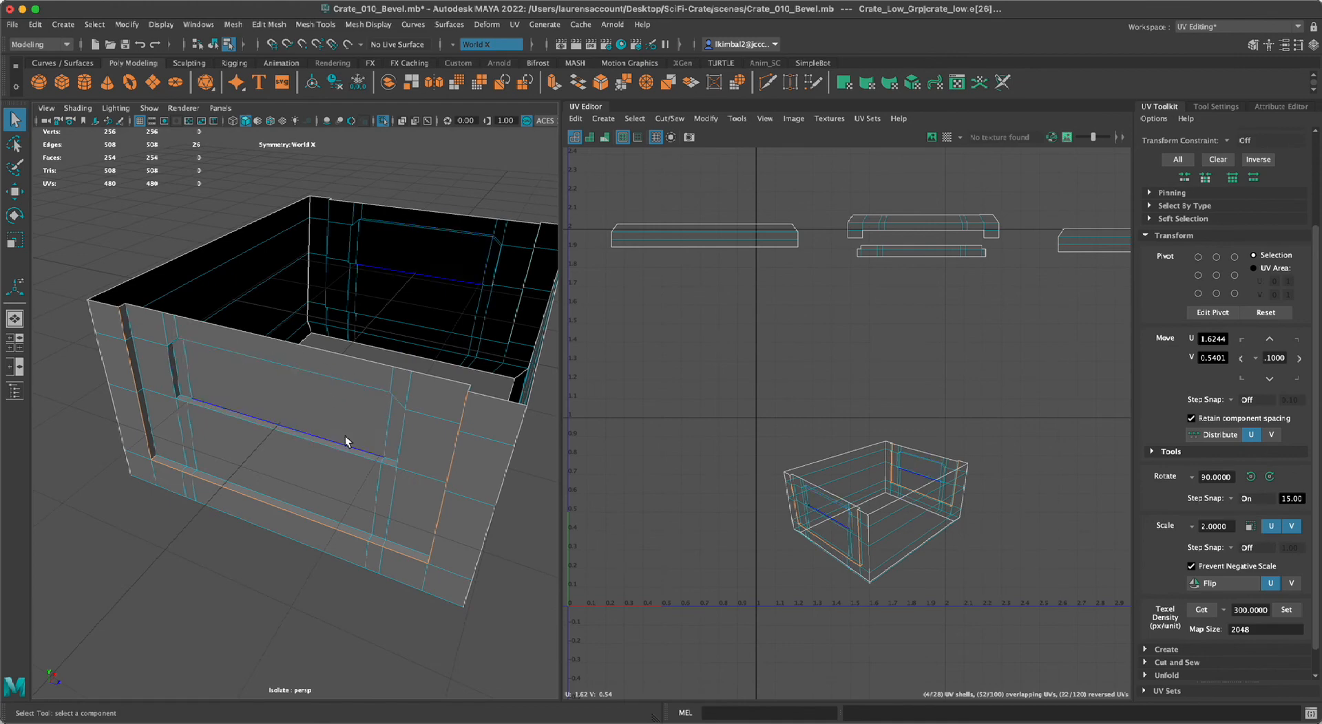
{"action": "left_click", "coordinate": [213, 526]}
{"action": "right_click_drag", "start_coordinate": [160, 429], "coordinate": [207, 477], "text": "alt"}
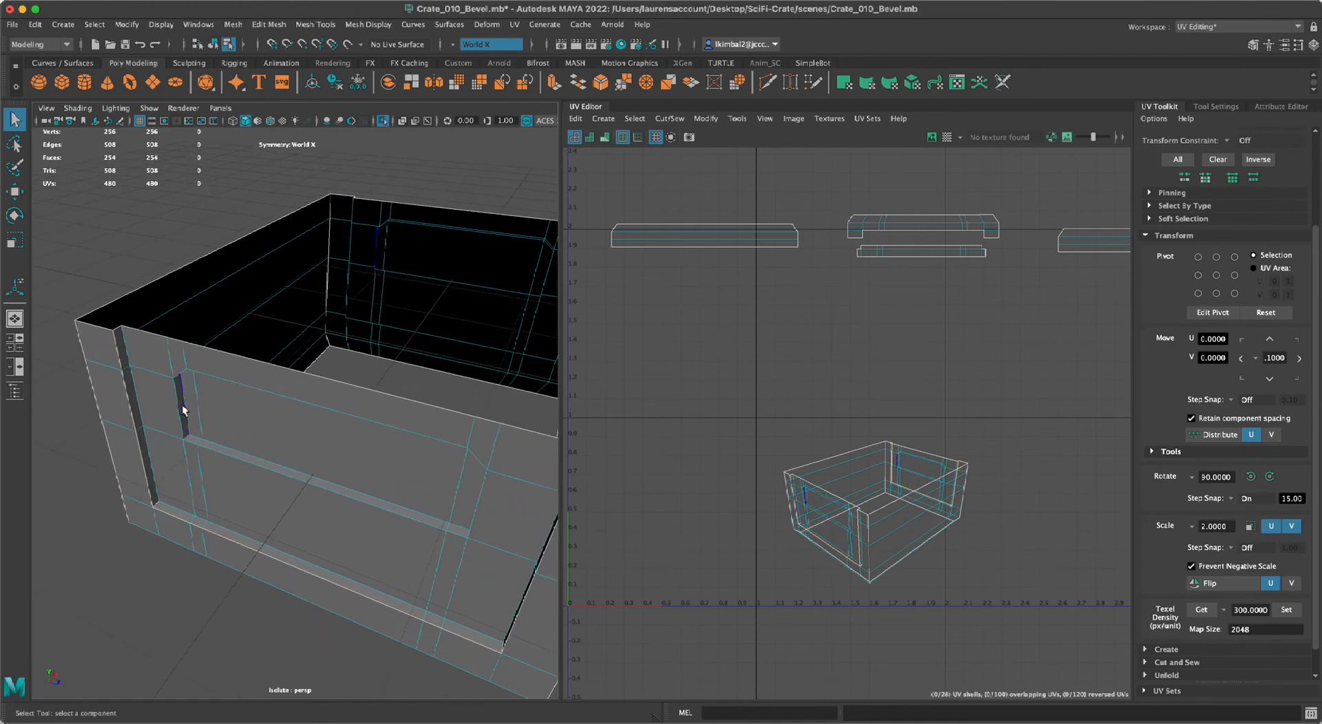
{"action": "left_click", "coordinate": [181, 409]}
{"action": "left_click_drag", "start_coordinate": [209, 502], "coordinate": [237, 528], "text": "alt"}
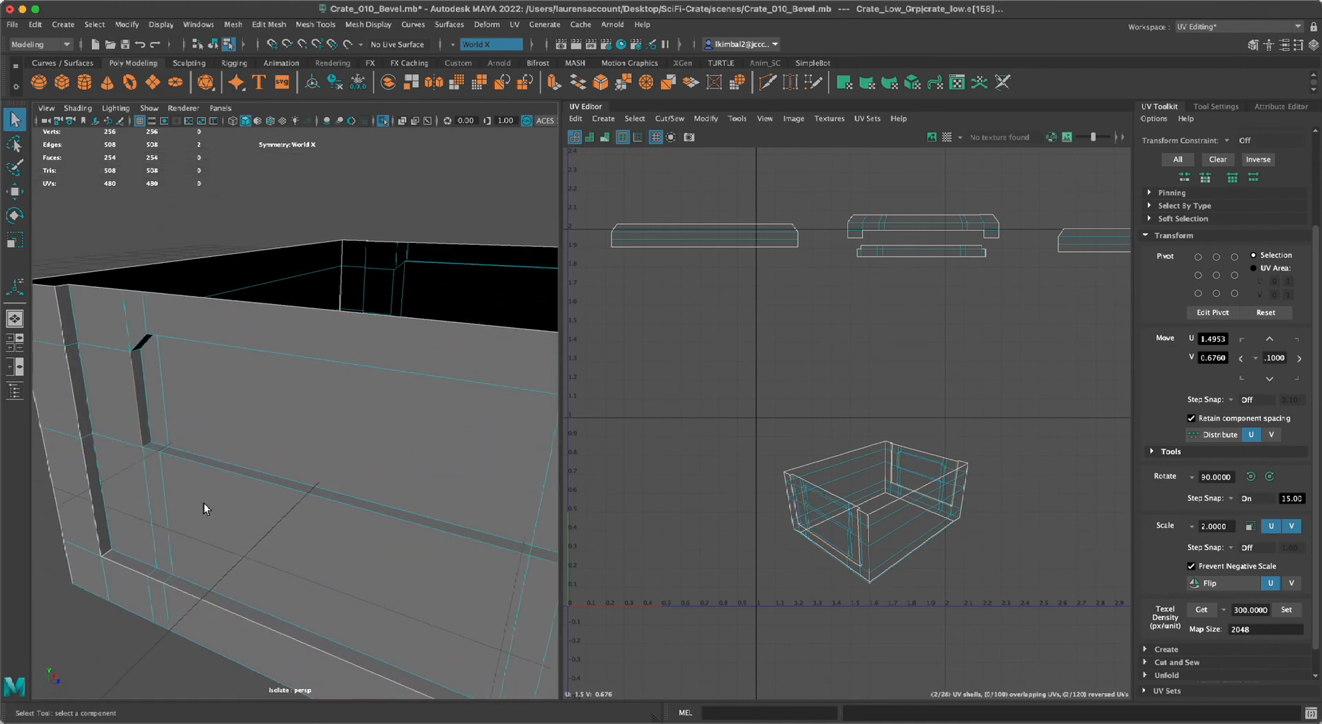
{"action": "left_click", "coordinate": [156, 449], "text": "shift"}
{"action": "middle_click_drag", "start_coordinate": [307, 506], "coordinate": [215, 478], "text": "alt"}
{"action": "left_click", "coordinate": [424, 524], "text": "shift"}
{"action": "left_click", "coordinate": [441, 519], "text": "shift"}
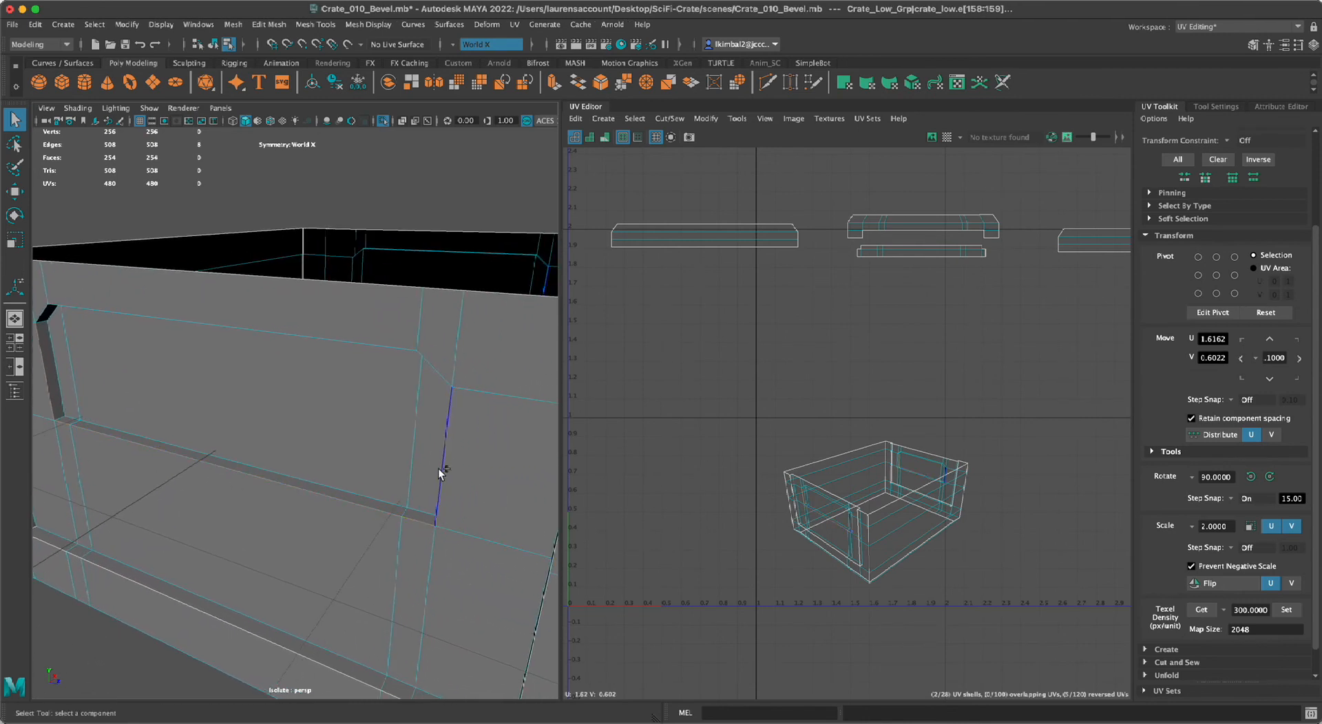
Add the opposite vertical side, its angled corner and the upper edge of the inner recess to the edge selection.
{"action": "left_click", "coordinate": [440, 468], "text": "shift"}
{"action": "left_click", "coordinate": [431, 369], "text": "shift"}
{"action": "left_click", "coordinate": [349, 341], "text": "shift"}
{"action": "left_click_drag", "start_coordinate": [121, 369], "coordinate": [159, 372], "text": "alt"}
{"action": "left_click", "coordinate": [108, 283], "text": "shift"}
{"action": "left_click", "coordinate": [84, 457], "text": "shift"}
Add the missing corner edges of the inner recess to the selection and cut the UVs along its border.
{"action": "left_click_drag", "start_coordinate": [281, 444], "coordinate": [432, 444], "text": "alt"}
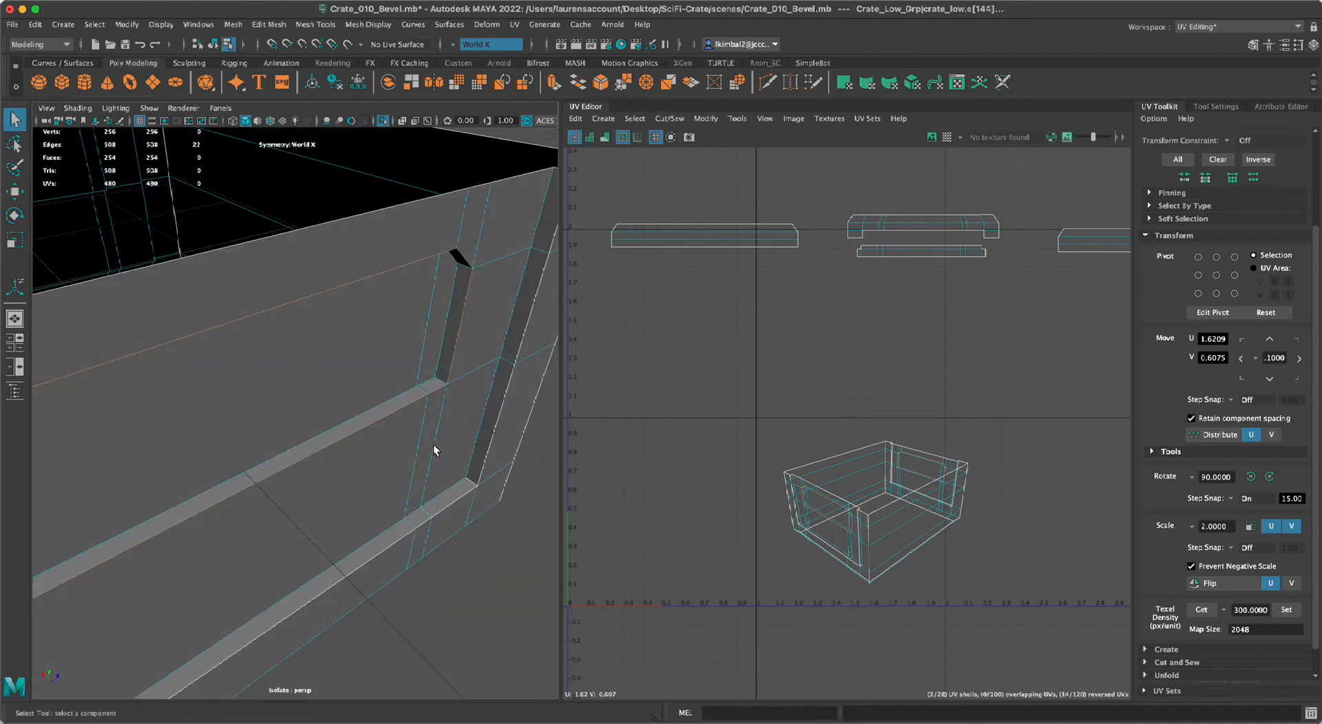
{"action": "left_click", "coordinate": [442, 383], "text": "shift"}
{"action": "left_click_drag", "start_coordinate": [442, 383], "coordinate": [478, 331], "text": "alt"}
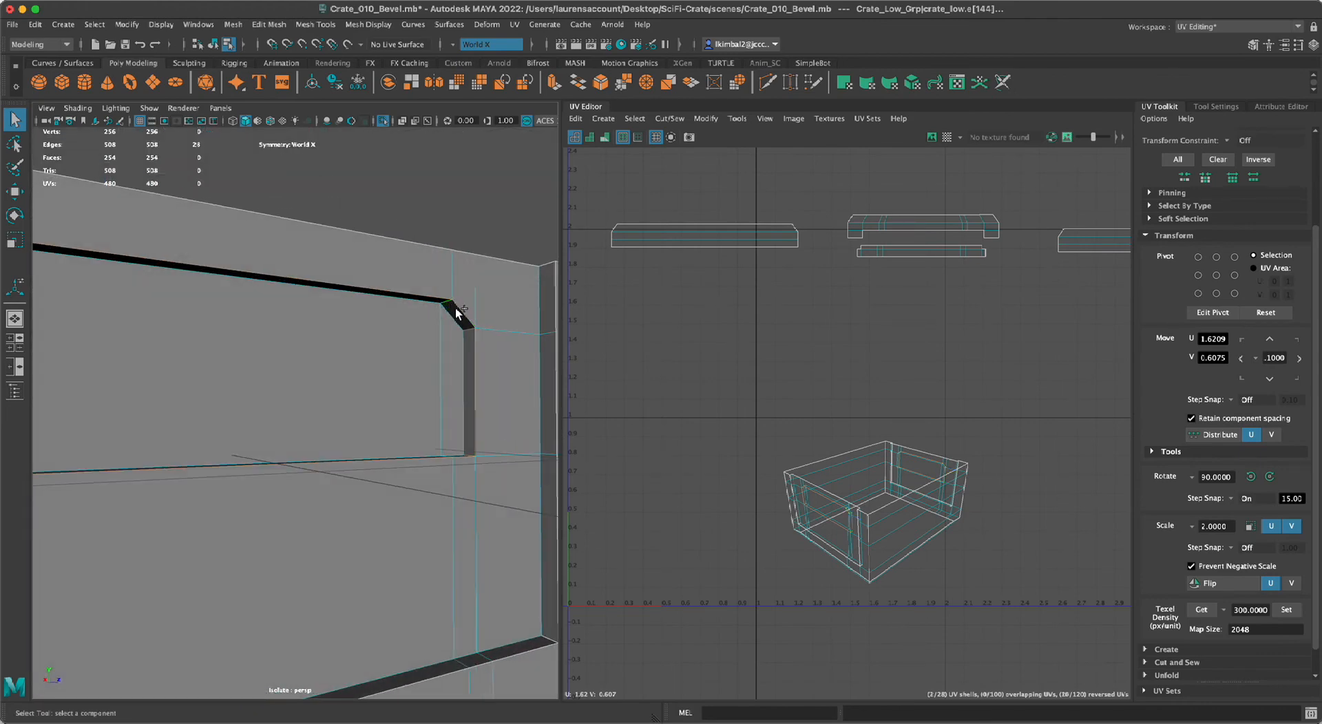
{"action": "scroll", "coordinate": [855, 403], "scroll_direction": "down", "scroll_amount": 2}
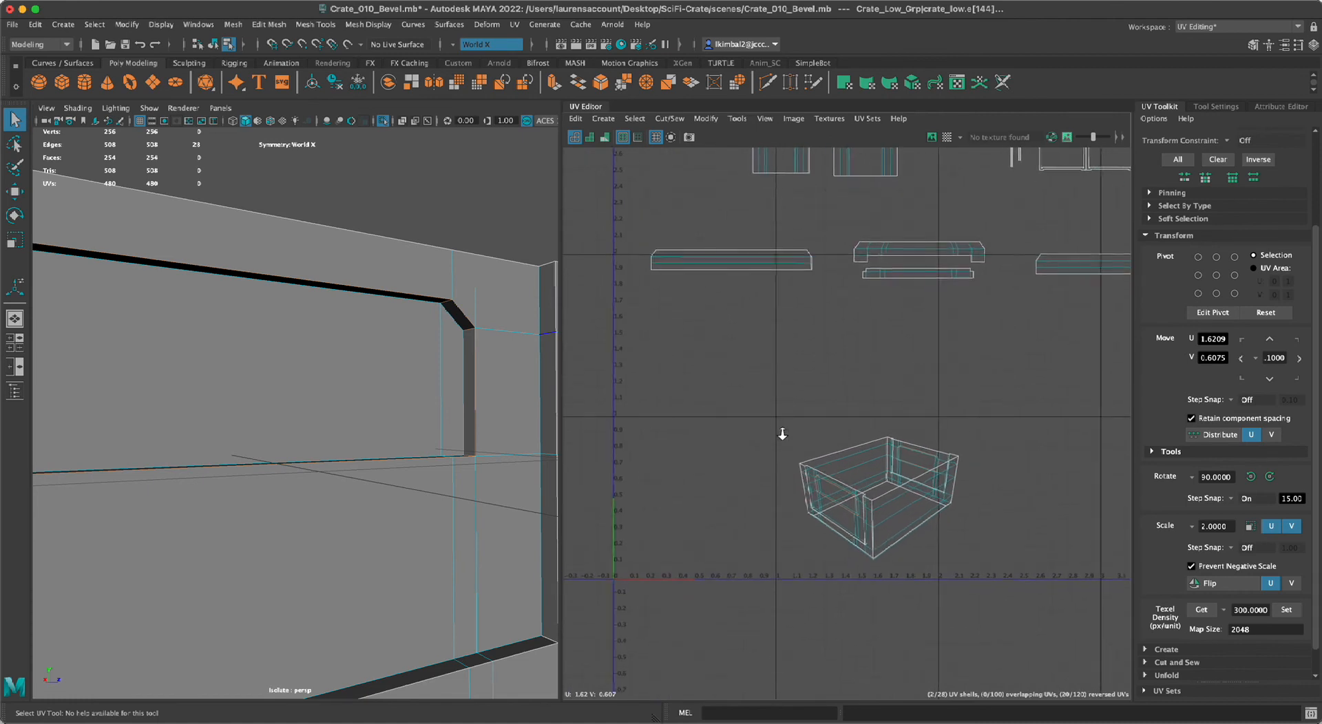
{"action": "key", "text": "shift+x"}
Select all eight crate body UV shells and unfold them.
{"action": "scroll", "coordinate": [795, 463], "scroll_direction": "up", "scroll_amount": 5}
{"action": "middle_click_drag", "start_coordinate": [871, 532], "coordinate": [747, 505], "text": "alt"}
{"action": "scroll", "coordinate": [972, 576], "scroll_direction": "down", "scroll_amount": 3}
{"action": "right_click_drag", "start_coordinate": [873, 530], "coordinate": [835, 475]}
{"action": "left_click_drag", "start_coordinate": [1022, 613], "coordinate": [1028, 620]}
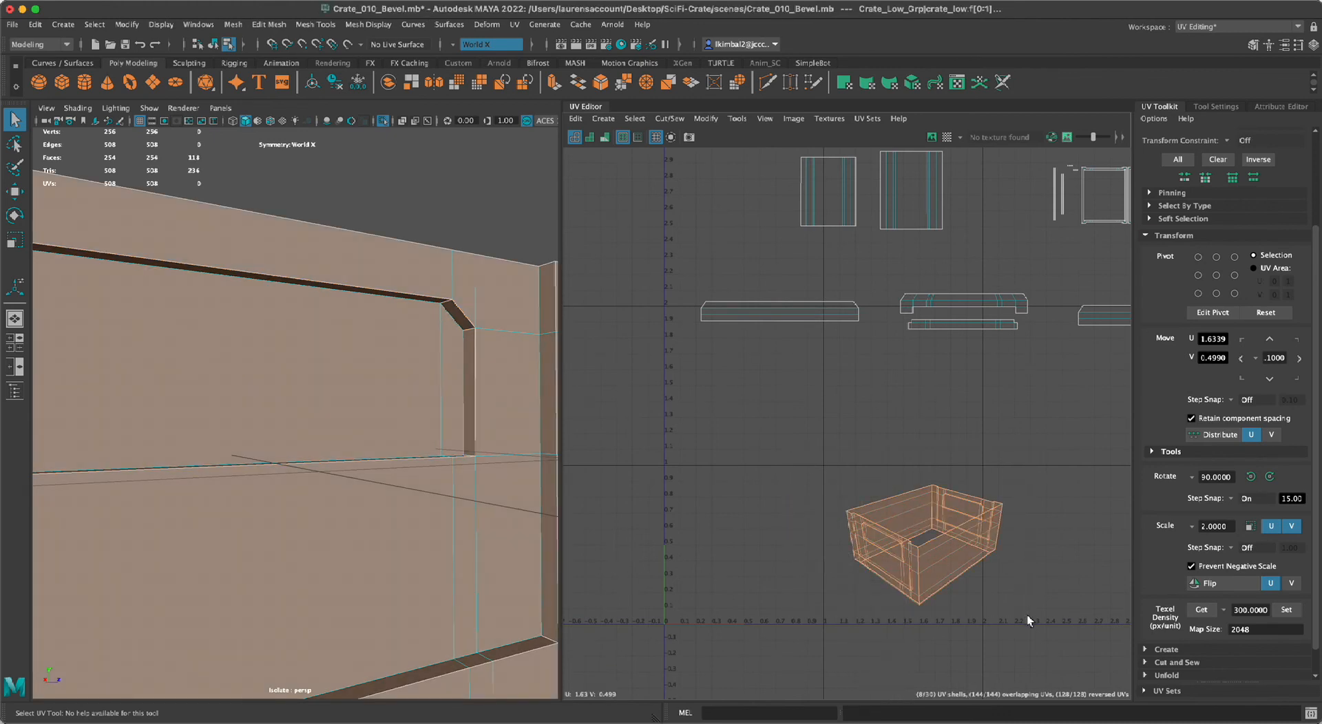
{"action": "key", "text": "ctrl+u"}
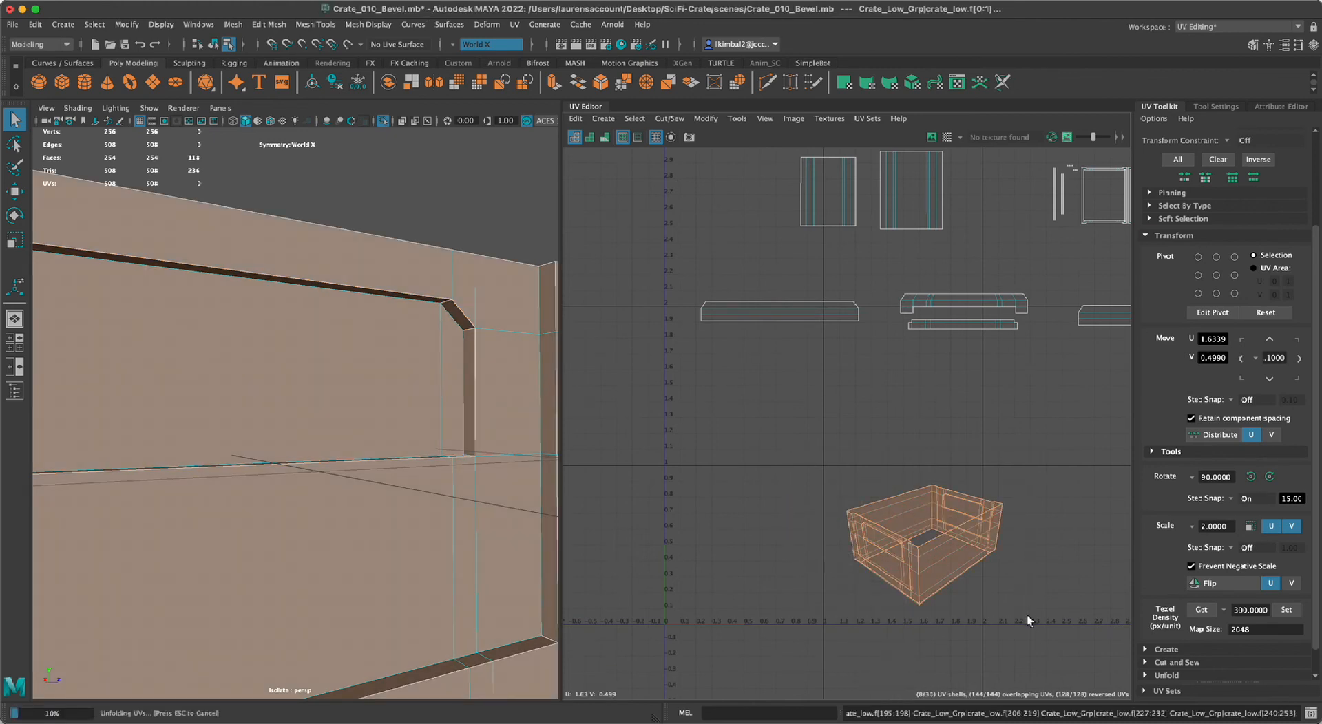
{"action": "right_click_drag", "start_coordinate": [716, 437], "coordinate": [835, 622], "text": "alt"}
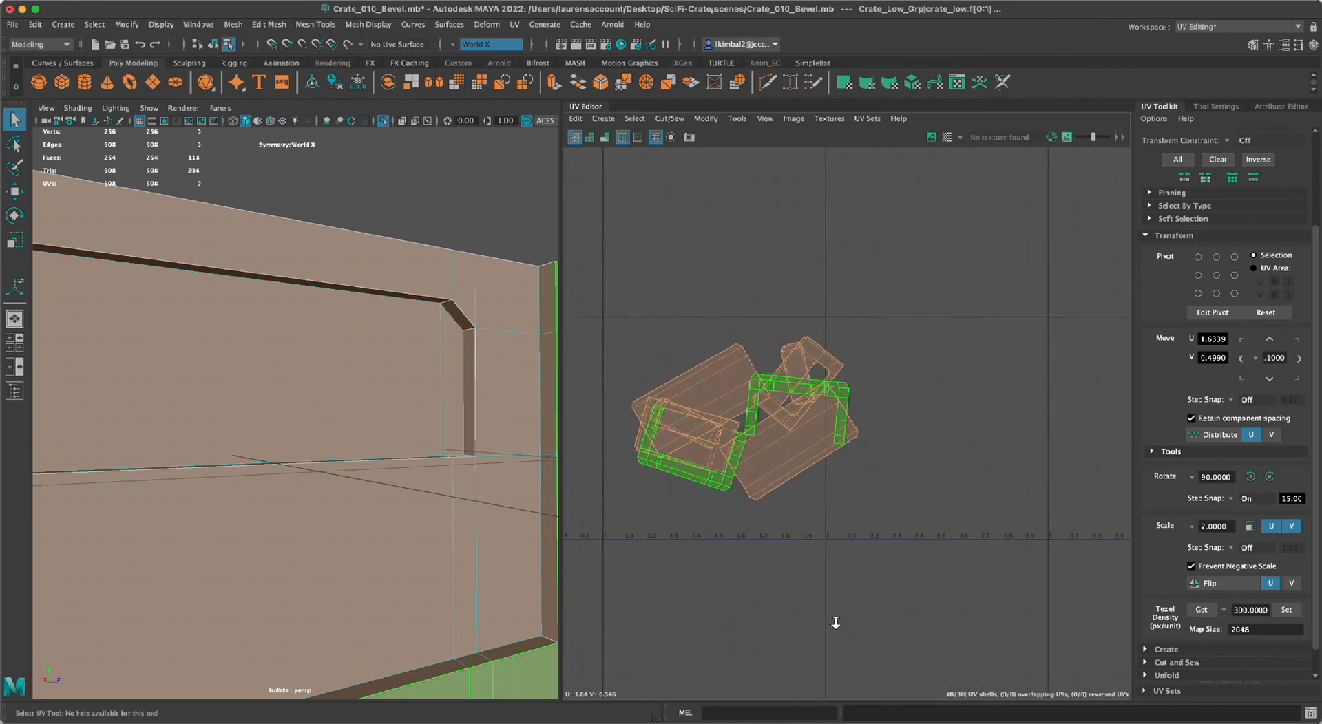
{"action": "middle_click_drag", "start_coordinate": [835, 623], "coordinate": [905, 636], "text": "alt"}
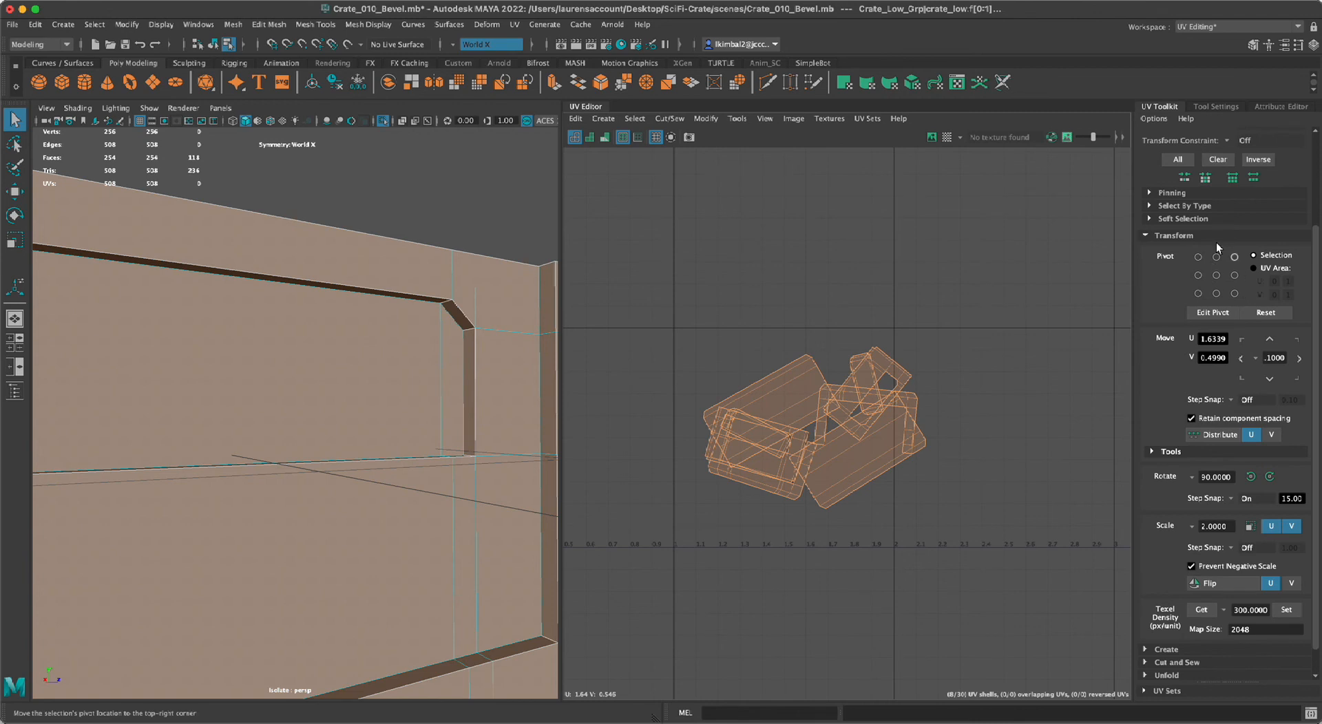
Orient the unfolded body shells parallel to the U and V axes with Orient Shells, then deselect them.
{"action": "left_click", "coordinate": [1146, 235]}
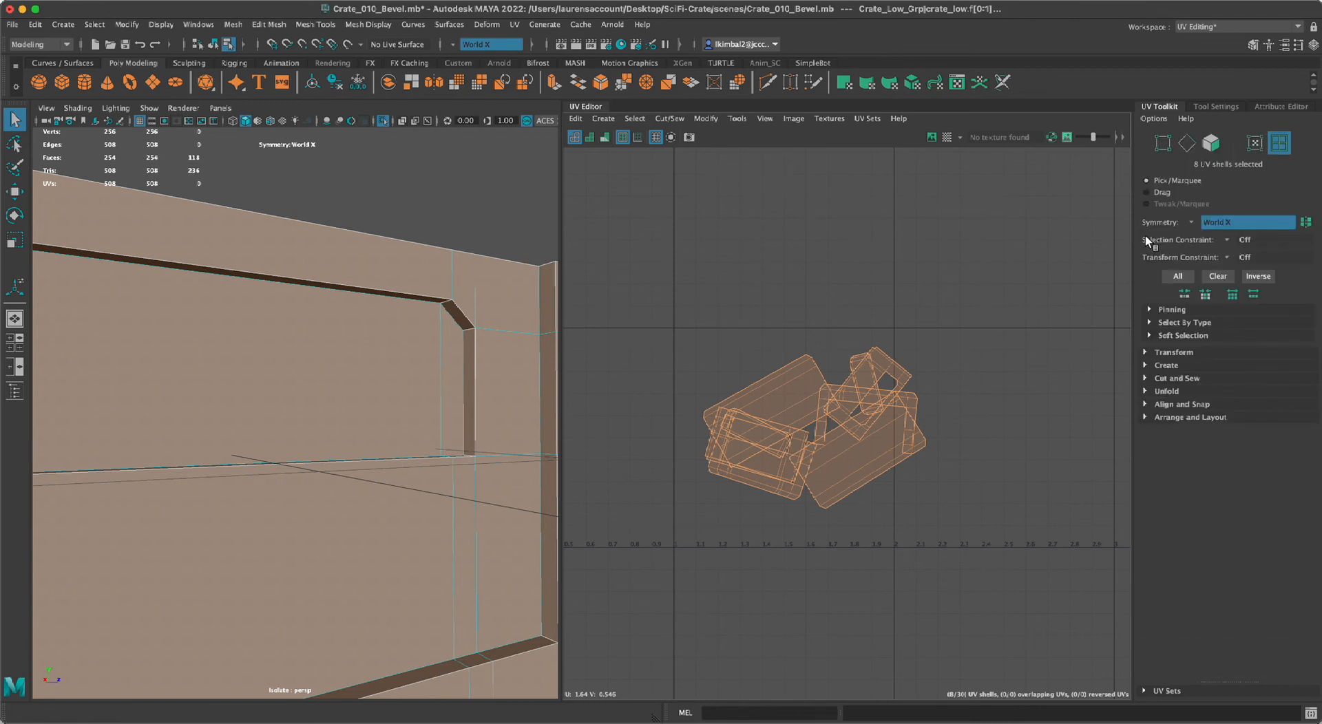
{"action": "left_click", "coordinate": [1146, 417]}
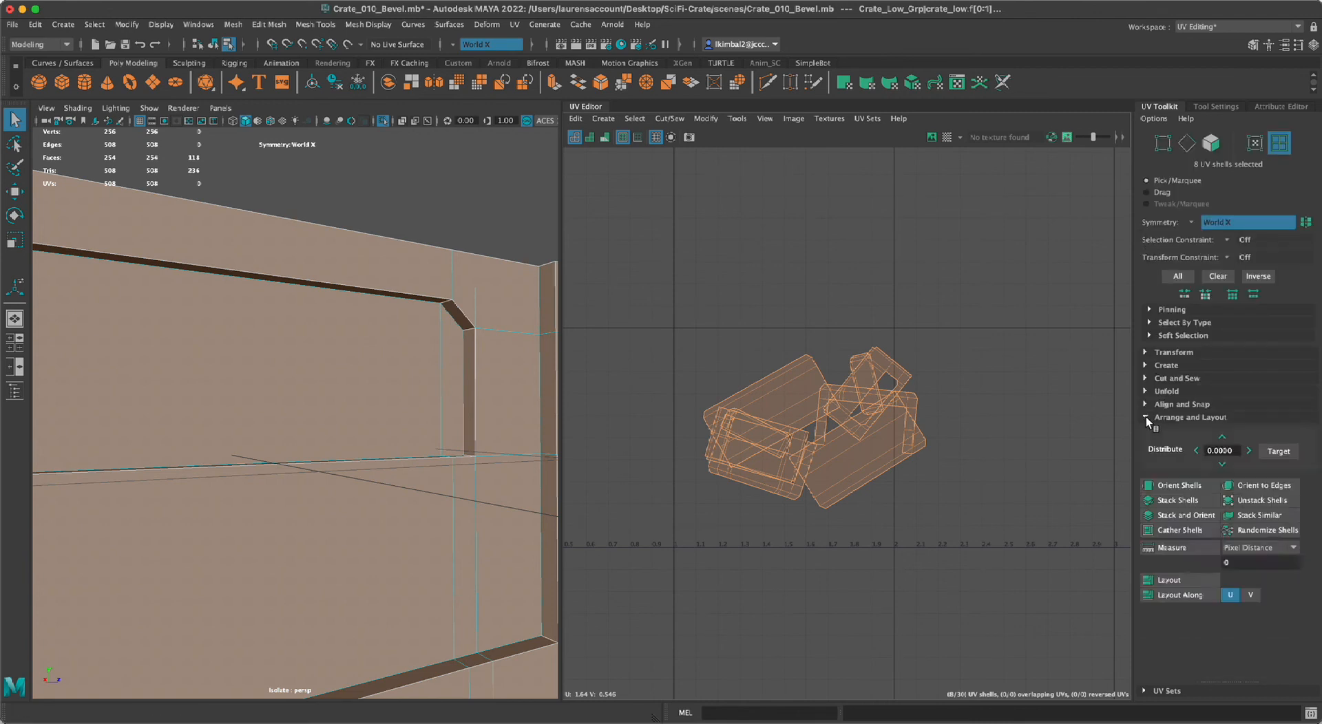
{"action": "left_click", "coordinate": [1182, 486]}
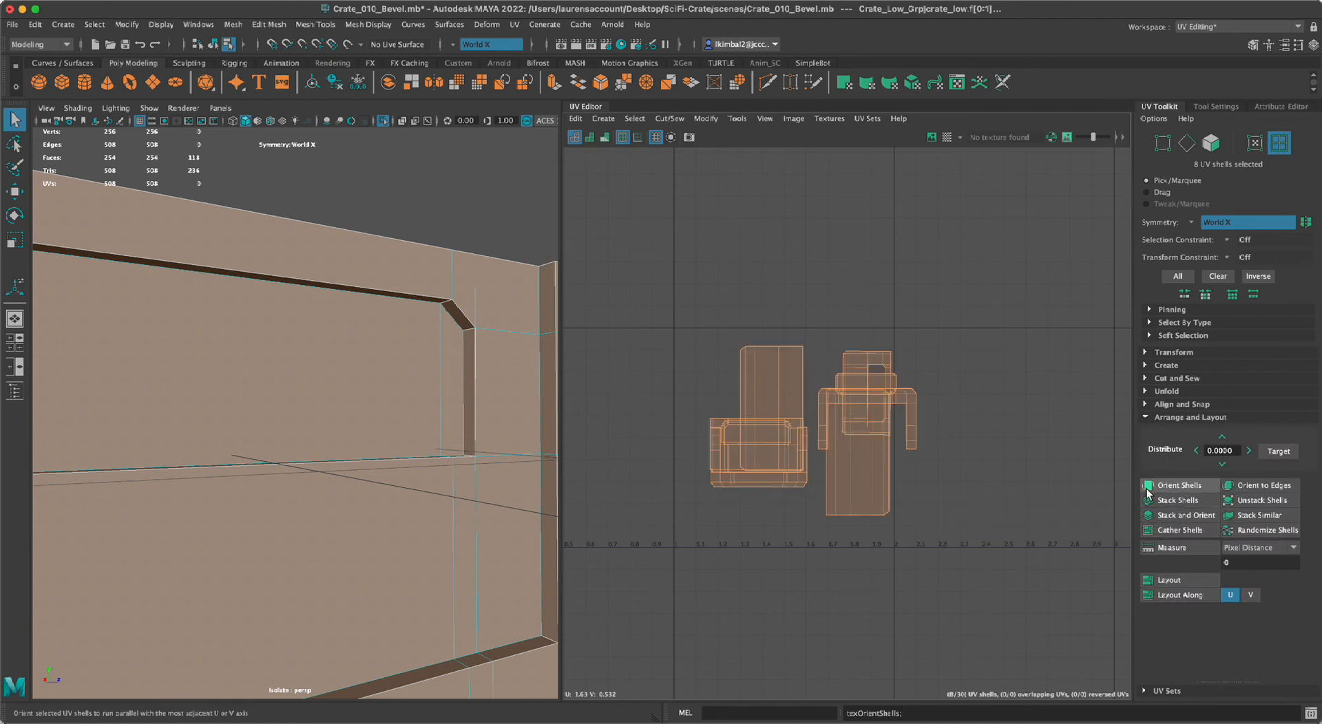
{"action": "left_click", "coordinate": [1024, 518]}
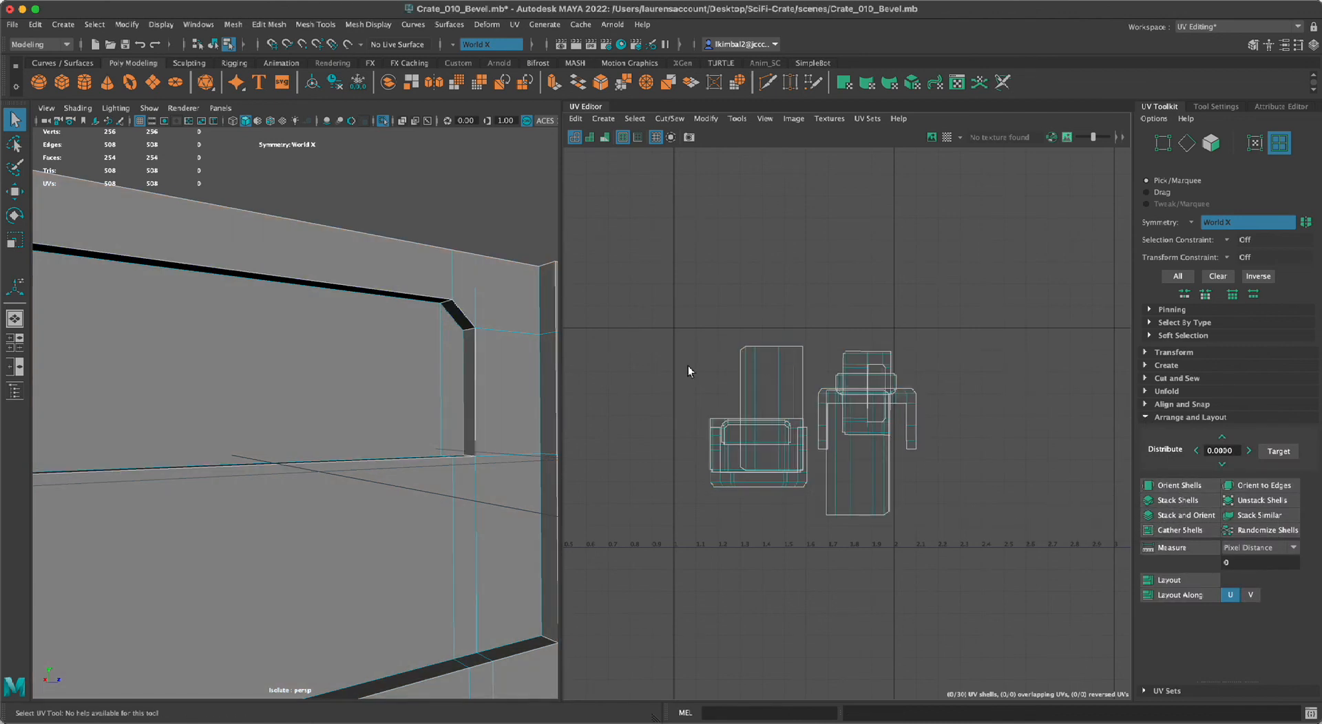
Select the UV shell of one crate body side wall and turn off isolate select so the lid is shown too.
{"action": "left_click", "coordinate": [760, 379]}
{"action": "right_click_drag", "start_coordinate": [1042, 534], "coordinate": [644, 469], "text": "alt"}
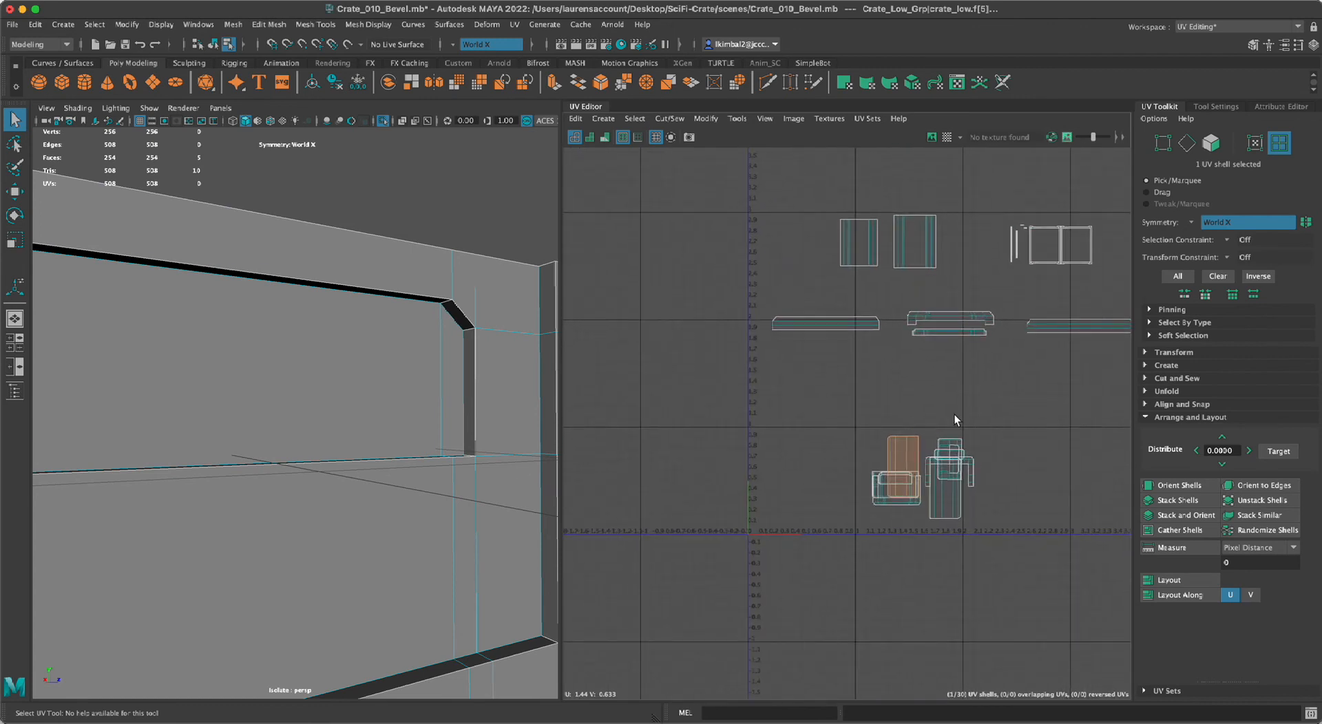
{"action": "right_click_drag", "start_coordinate": [316, 575], "coordinate": [136, 573], "text": "alt"}
{"action": "left_click_drag", "start_coordinate": [136, 573], "coordinate": [209, 479], "text": "alt"}
{"action": "left_click_drag", "start_coordinate": [365, 513], "coordinate": [319, 514], "text": "alt"}
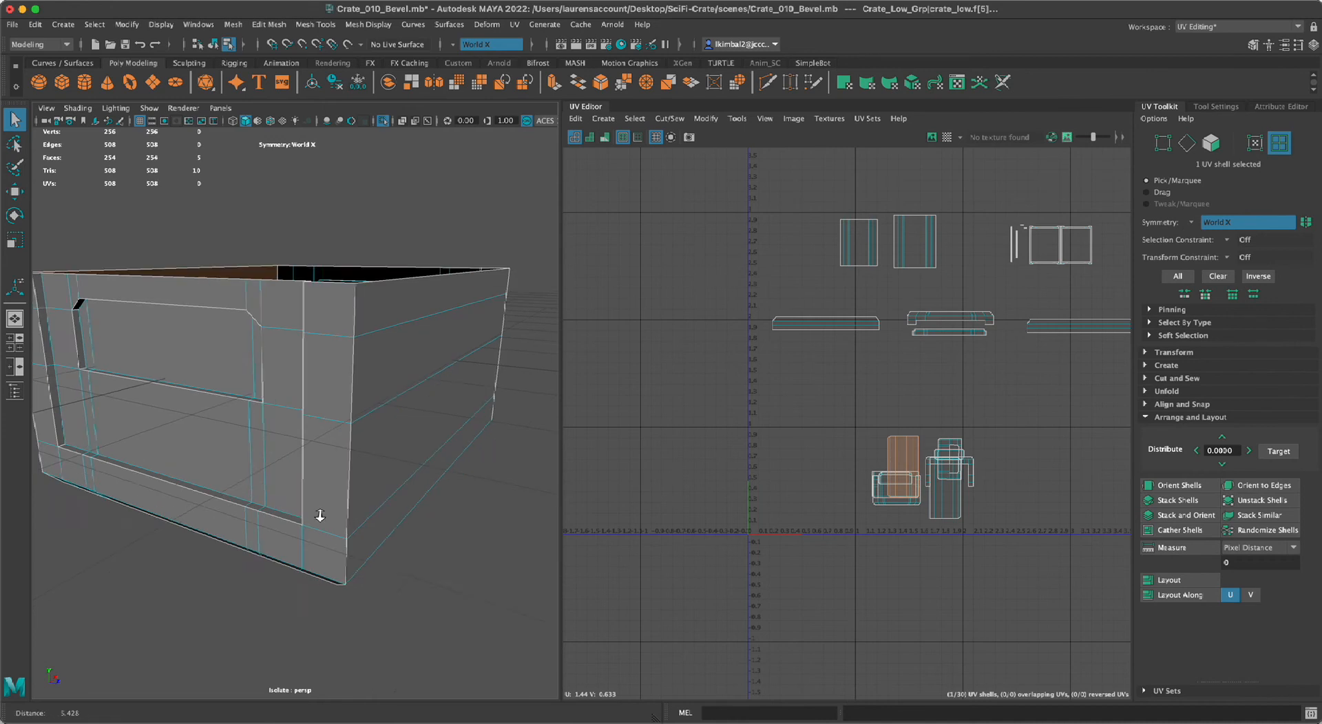
{"action": "right_click_drag", "start_coordinate": [318, 514], "coordinate": [320, 555], "text": "alt"}
{"action": "key", "text": "ctrl+1"}
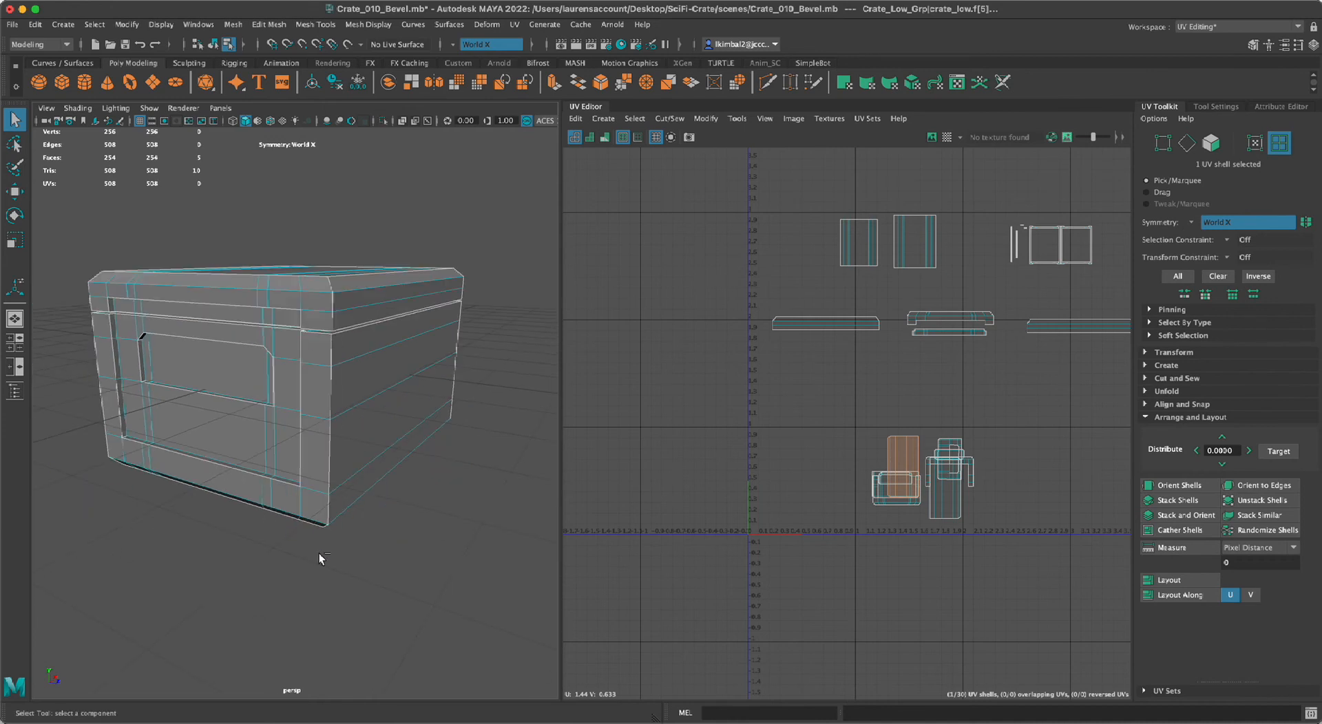
Rotate the side wall shell 90 degrees to lie horizontally and move it beneath the matching lid side strip.
{"action": "right_click_drag", "start_coordinate": [631, 532], "coordinate": [701, 557], "text": "alt"}
{"action": "middle_click_drag", "start_coordinate": [834, 436], "coordinate": [691, 443], "text": "alt"}
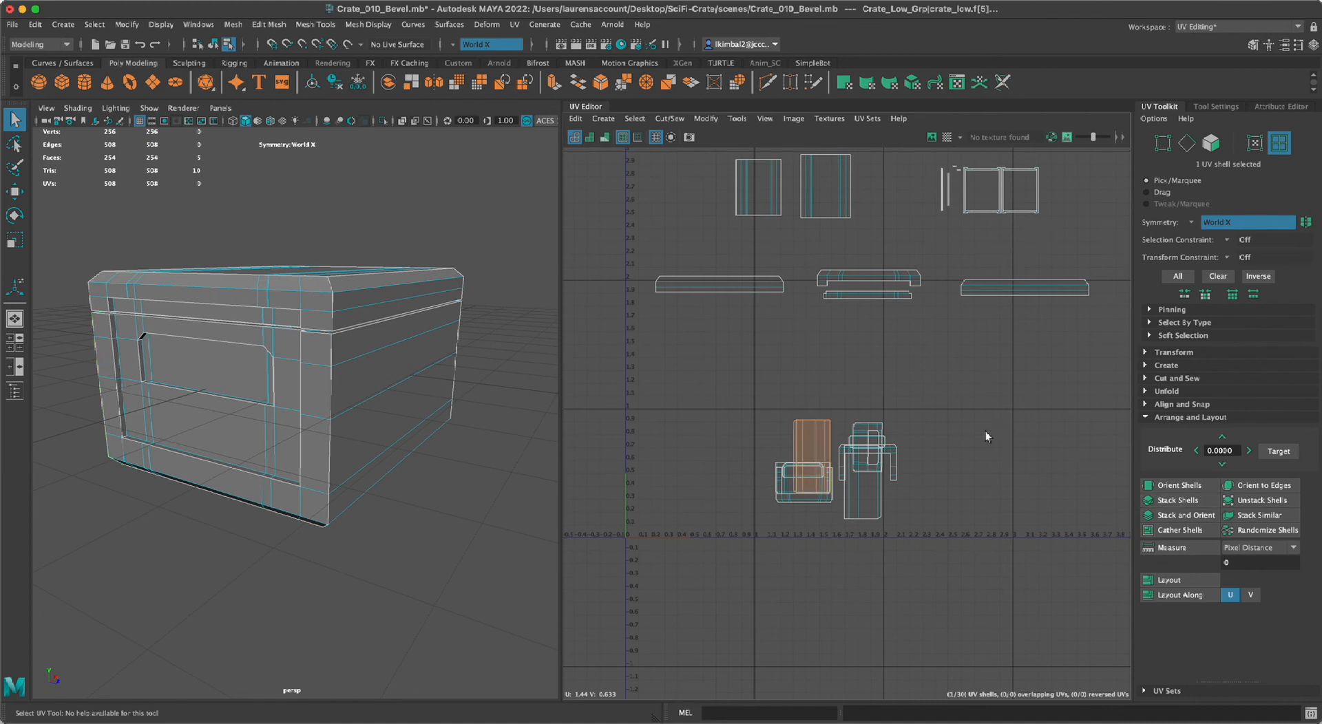
{"action": "mouse_move", "coordinate": [541, 495]}
{"action": "left_mouse_down", "text": "alt"}
{"action": "mouse_move", "coordinate": [562, 510]}
{"action": "mouse_move", "coordinate": [522, 505]}
{"action": "left_mouse_up", "text": "alt"}
{"action": "key", "text": "e"}
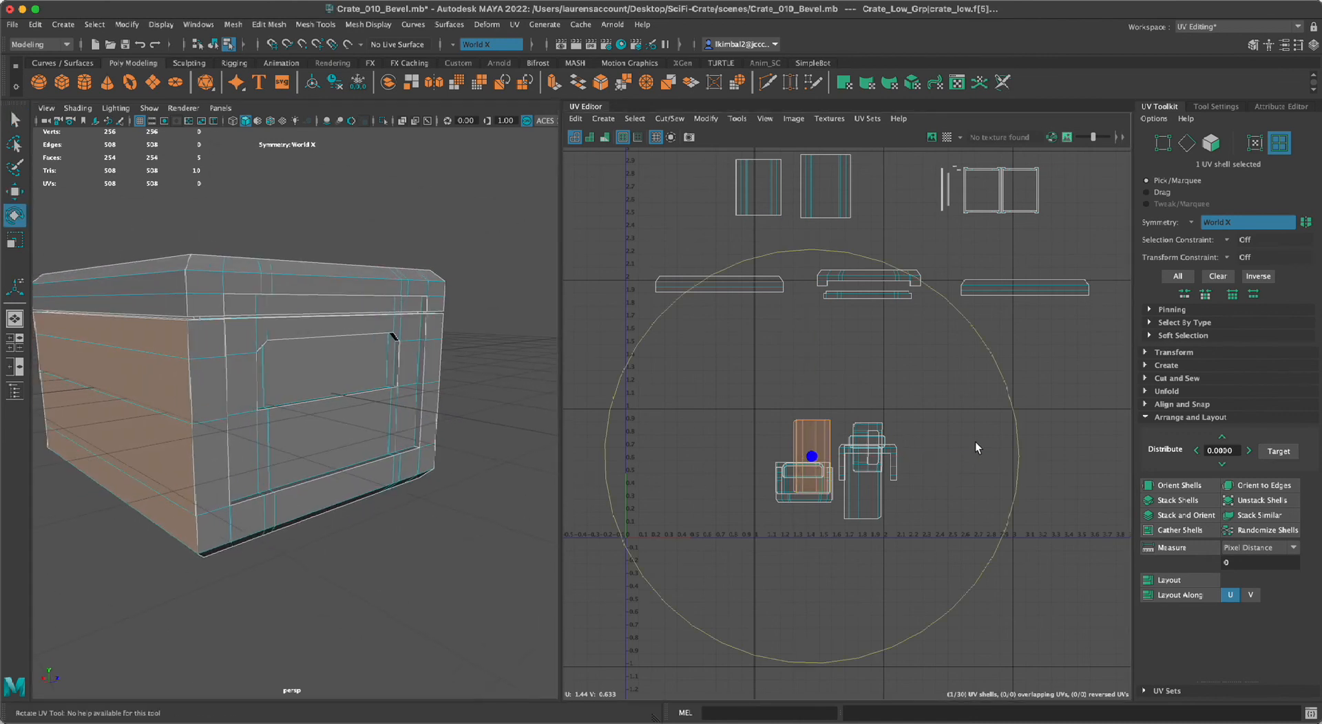
{"action": "left_click_drag", "start_coordinate": [984, 348], "coordinate": [723, 287]}
{"action": "key", "text": "w"}
{"action": "left_click_drag", "start_coordinate": [813, 458], "coordinate": [689, 348]}
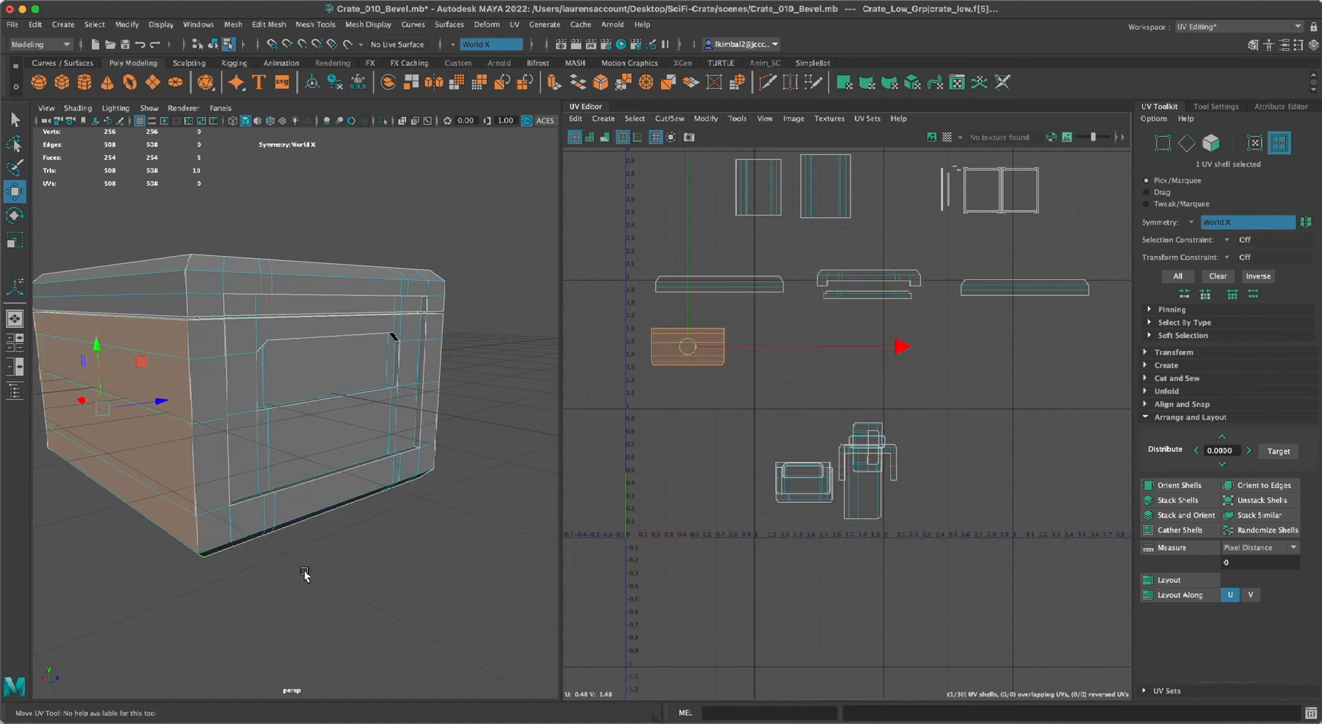
Scale the side wall shell up to the width of the lid side strip and align it directly beneath the strip.
{"action": "scroll", "coordinate": [634, 329], "scroll_direction": "up", "scroll_amount": 2}
{"action": "key", "text": "e"}
{"action": "key", "text": "r"}
{"action": "left_click_drag", "start_coordinate": [688, 358], "coordinate": [788, 357]}
{"action": "key", "text": "w"}
{"action": "left_click_drag", "start_coordinate": [694, 361], "coordinate": [763, 345]}
{"action": "key", "text": "e"}
{"action": "key", "text": "r"}
{"action": "left_click", "coordinate": [699, 432]}
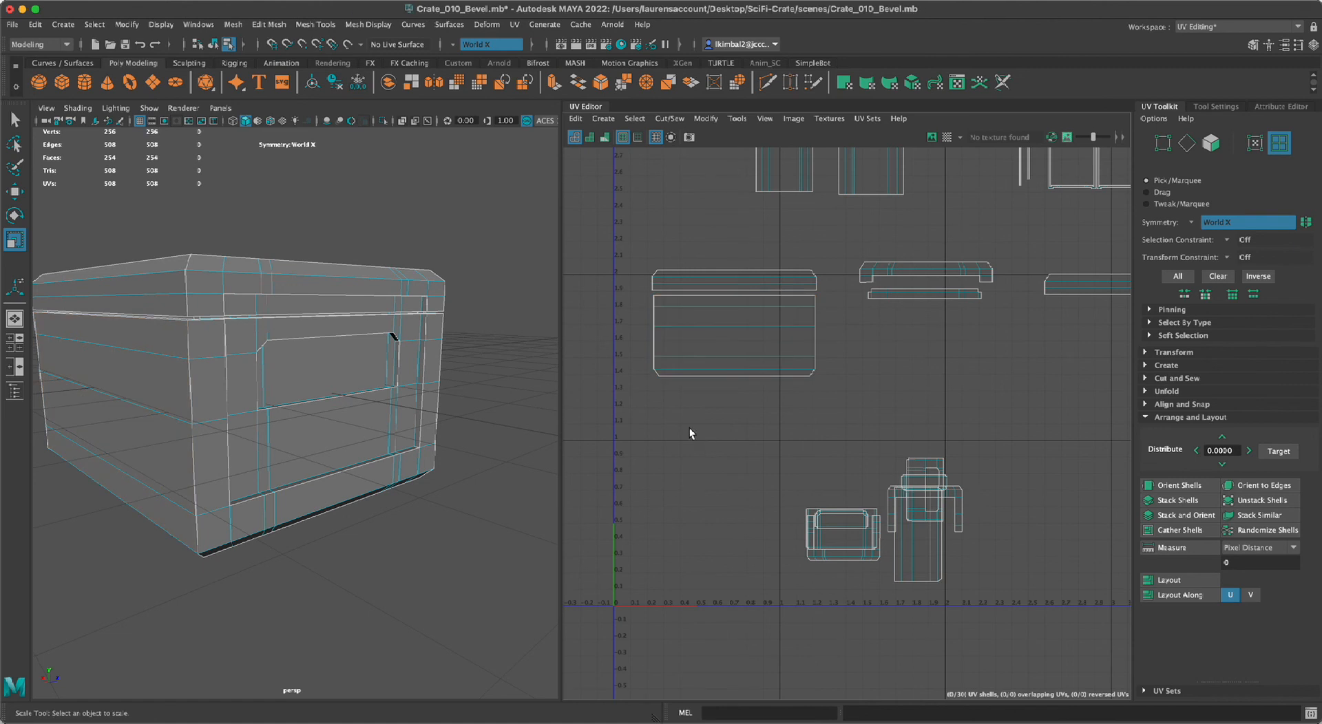
Try to move the mirrored pair of outer recess shells away from the overlapping body shells, and undo the move.
{"action": "scroll", "coordinate": [792, 551], "scroll_direction": "down", "scroll_amount": 2}
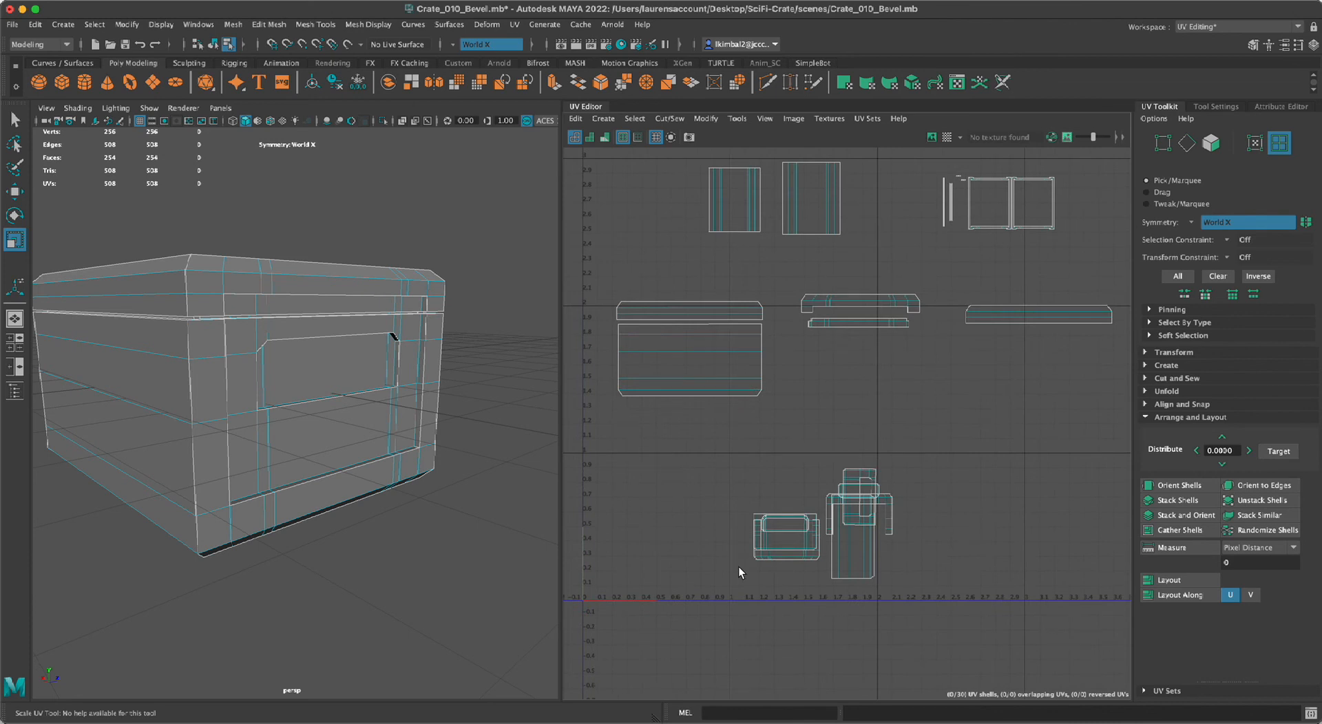
{"action": "left_click", "coordinate": [786, 553]}
{"action": "left_click", "coordinate": [785, 553]}
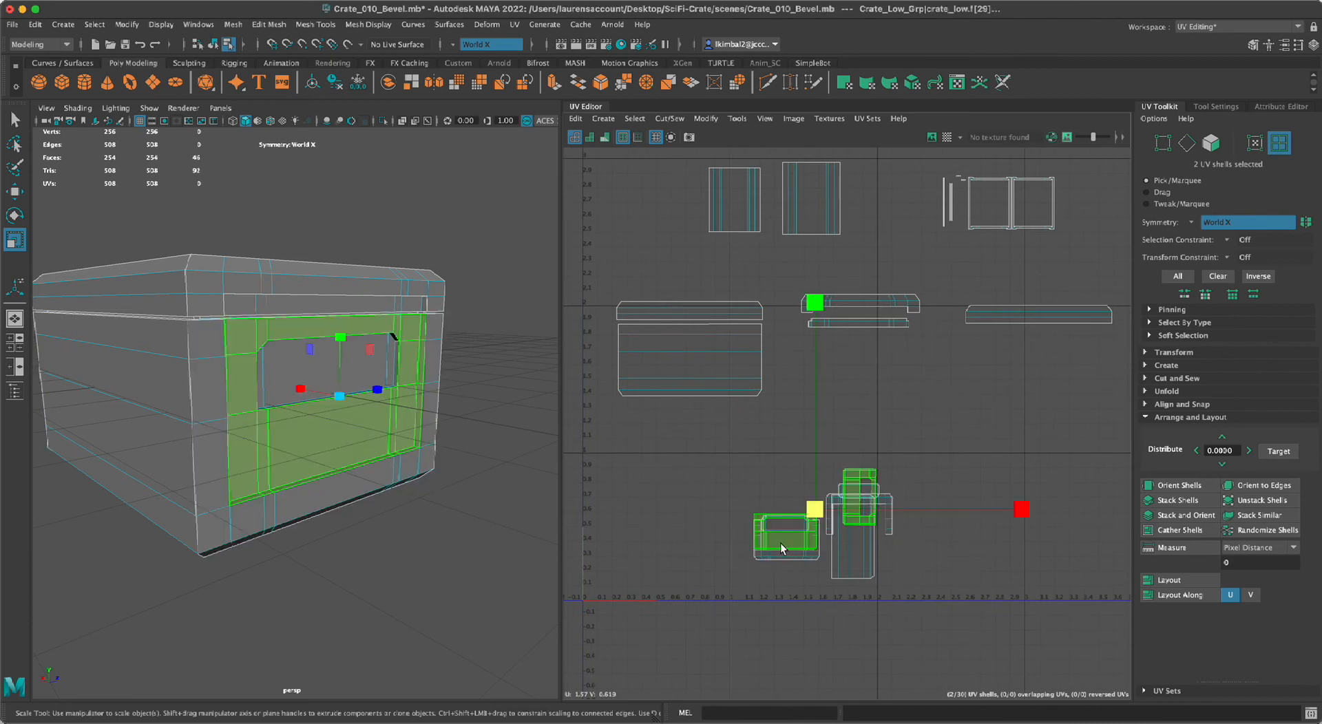
{"action": "left_click_drag", "start_coordinate": [391, 568], "coordinate": [766, 310], "text": "alt"}
{"action": "left_click", "coordinate": [874, 336]}
{"action": "left_click", "coordinate": [785, 548]}
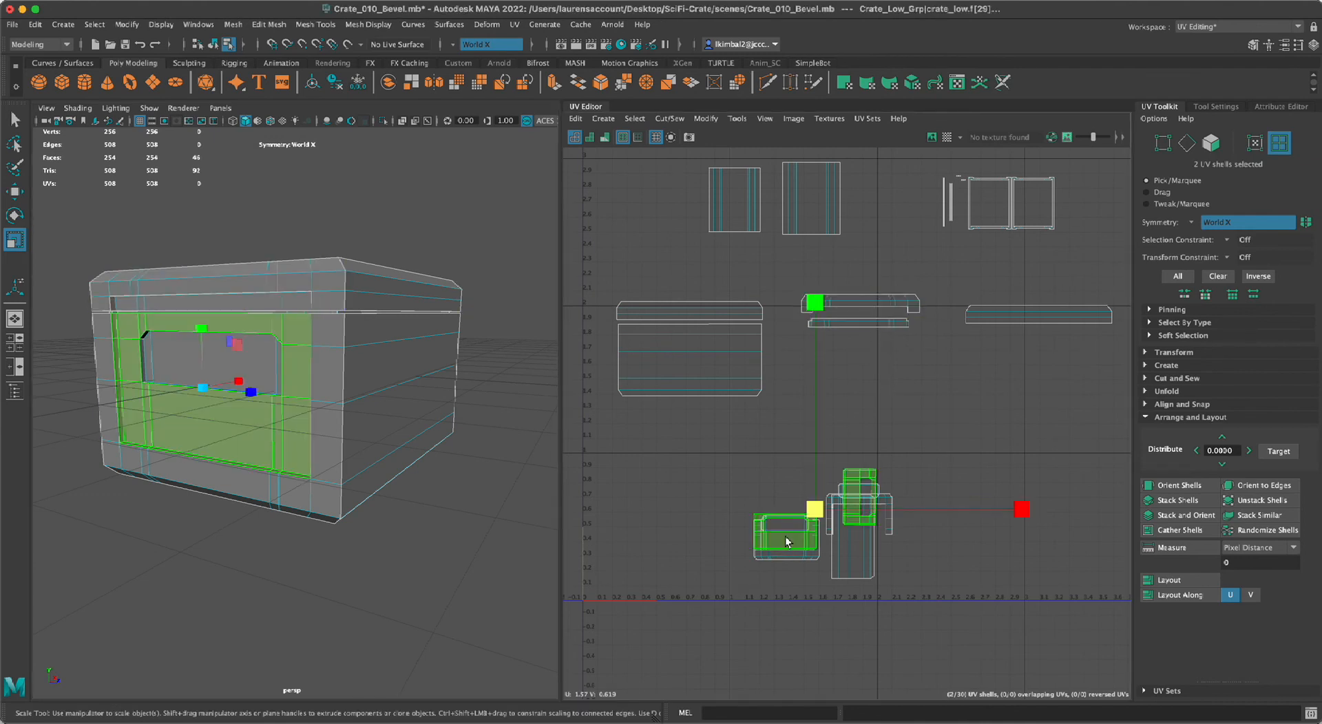
{"action": "key", "text": "w"}
{"action": "left_click_drag", "start_coordinate": [817, 513], "coordinate": [842, 433]}
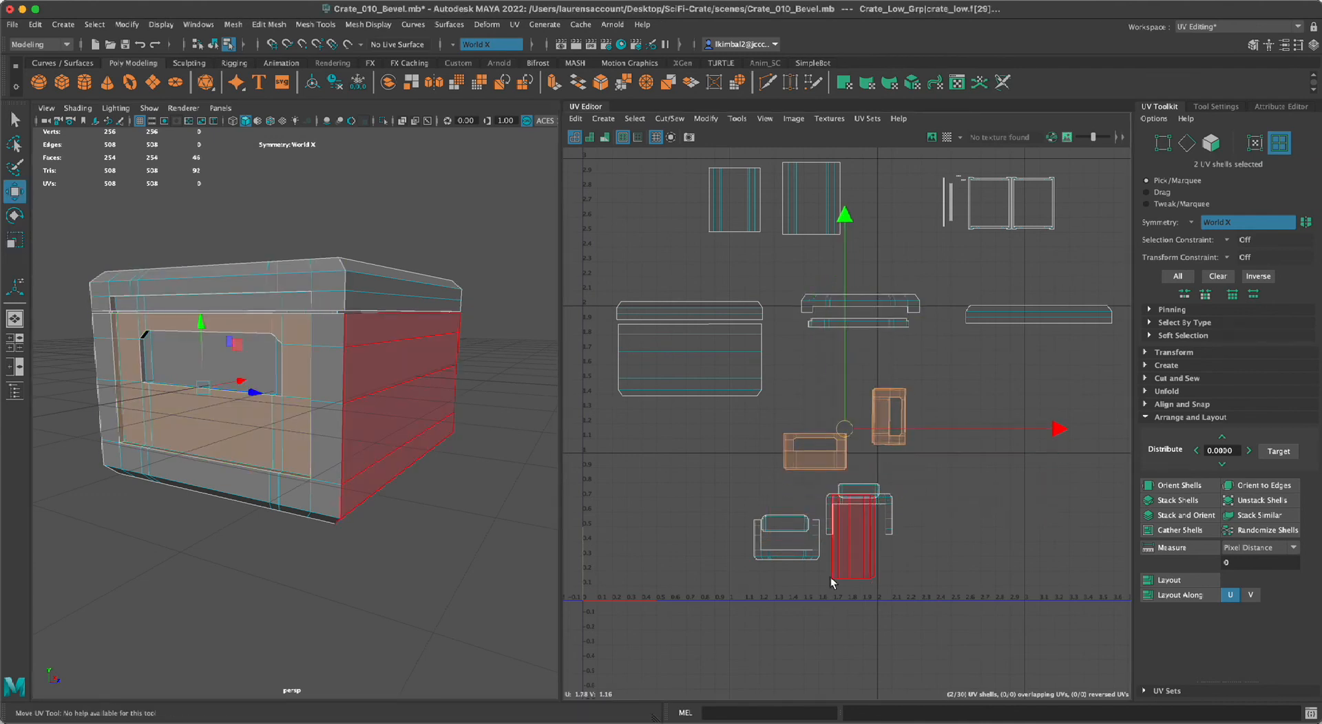
{"action": "key", "text": "ctrl+z"}
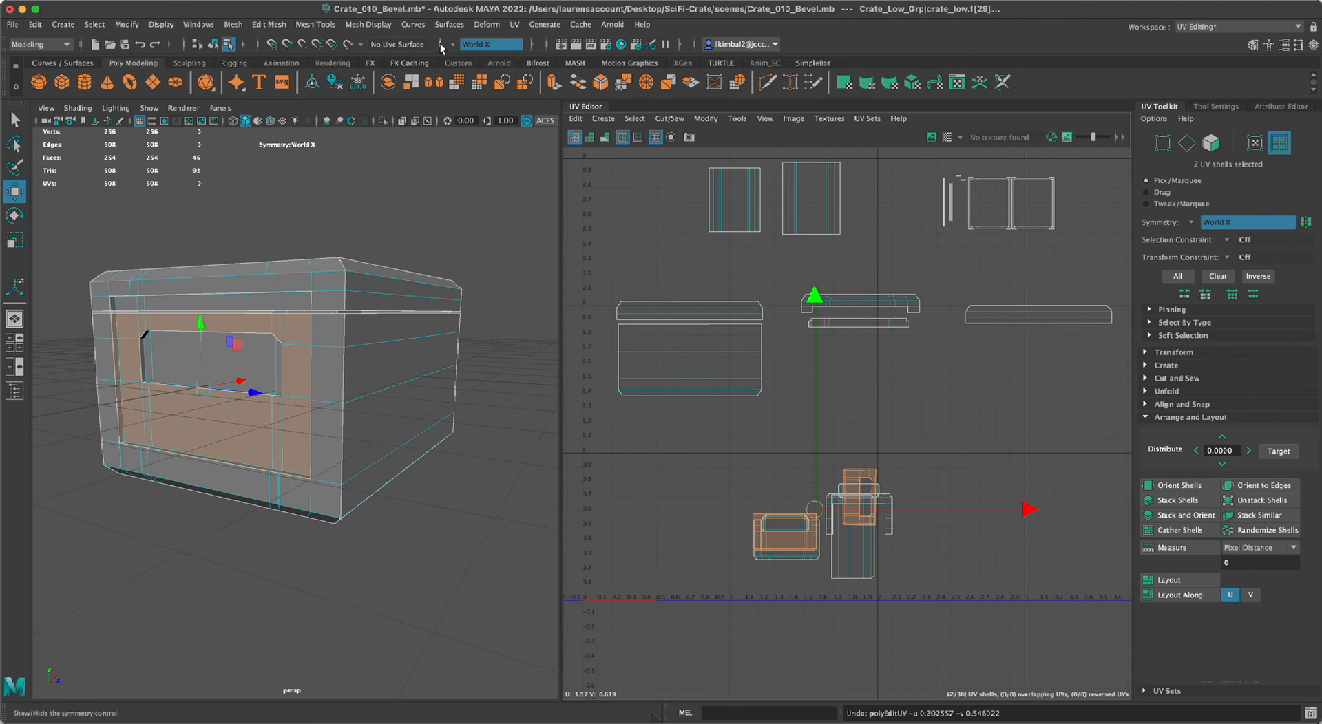
Turn symmetry off and clear the shell selection so that body shells can be picked individually.
{"action": "left_click", "coordinate": [440, 44]}
{"action": "left_click", "coordinate": [482, 52]}
{"action": "left_click", "coordinate": [717, 478]}
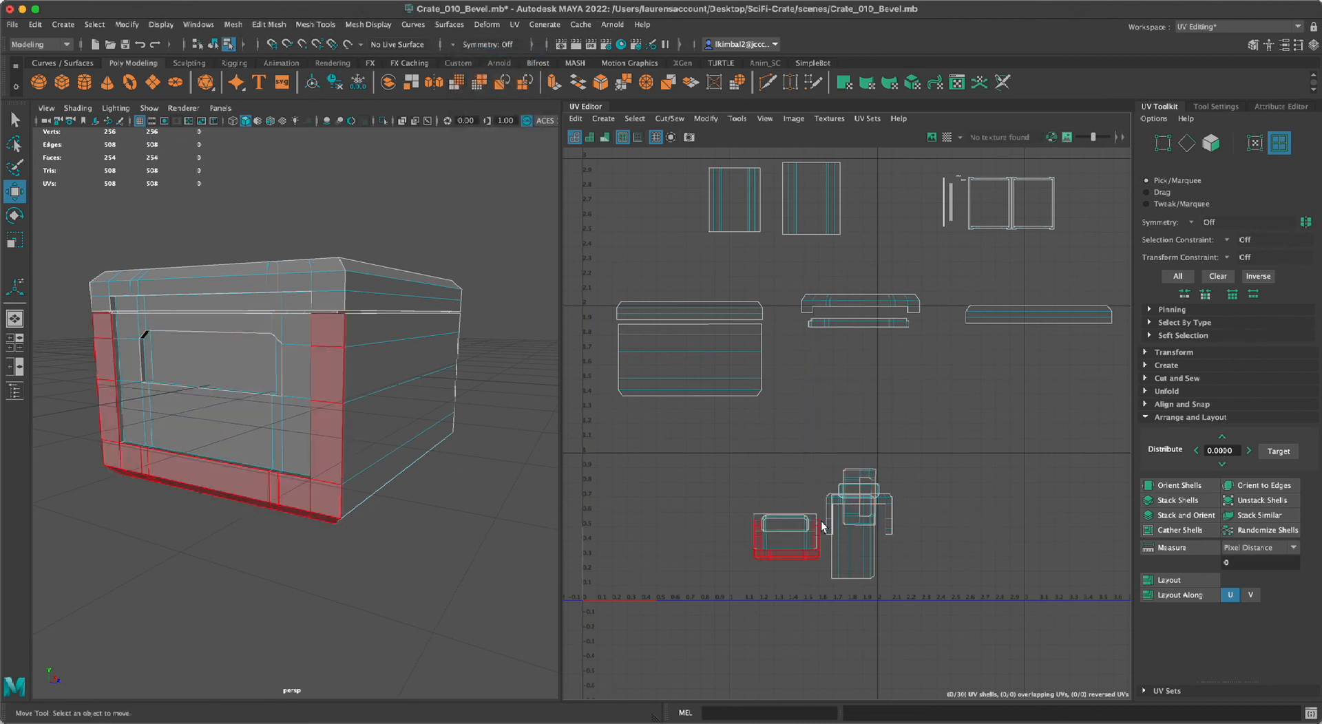
{"action": "left_click", "coordinate": [787, 533]}
{"action": "left_click", "coordinate": [737, 526]}
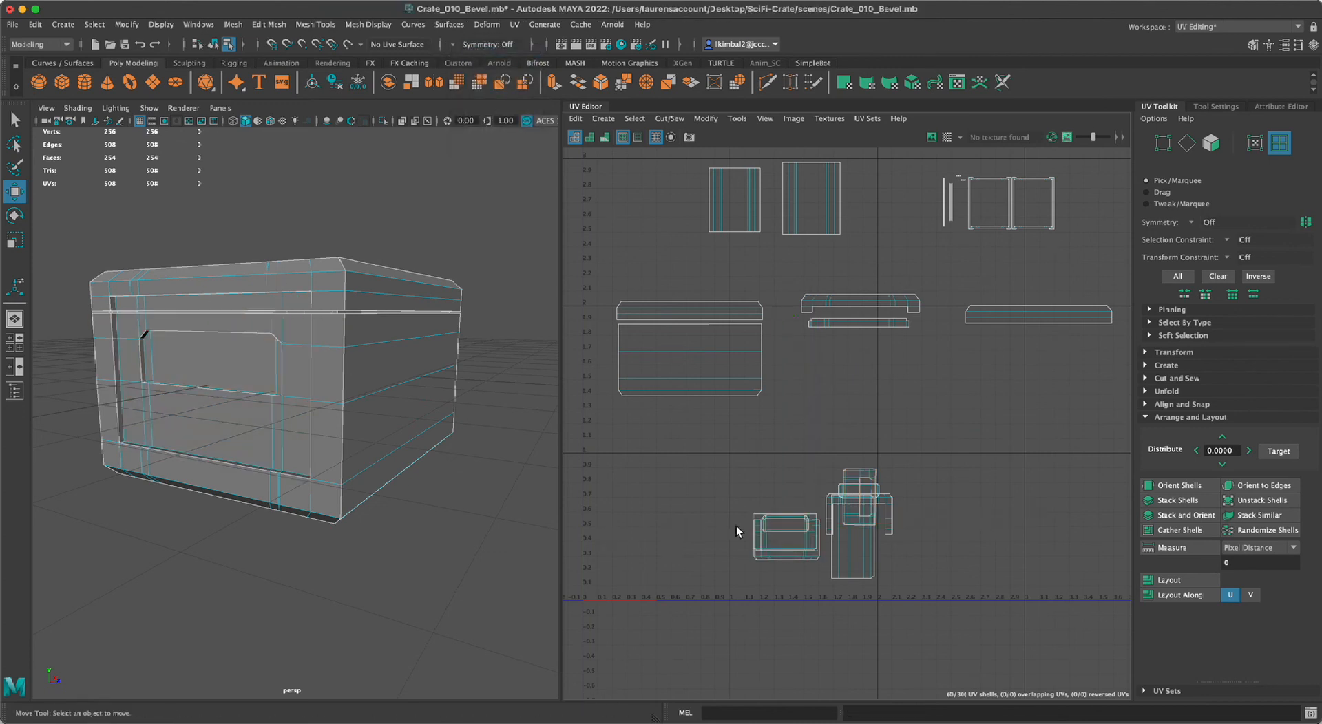
Move one outer recess shell beneath the lid's end panel shells and place its inner recess shell below it.
{"action": "left_click", "coordinate": [795, 546]}
{"action": "left_click_drag", "start_coordinate": [796, 546], "coordinate": [858, 367]}
{"action": "left_click", "coordinate": [786, 526]}
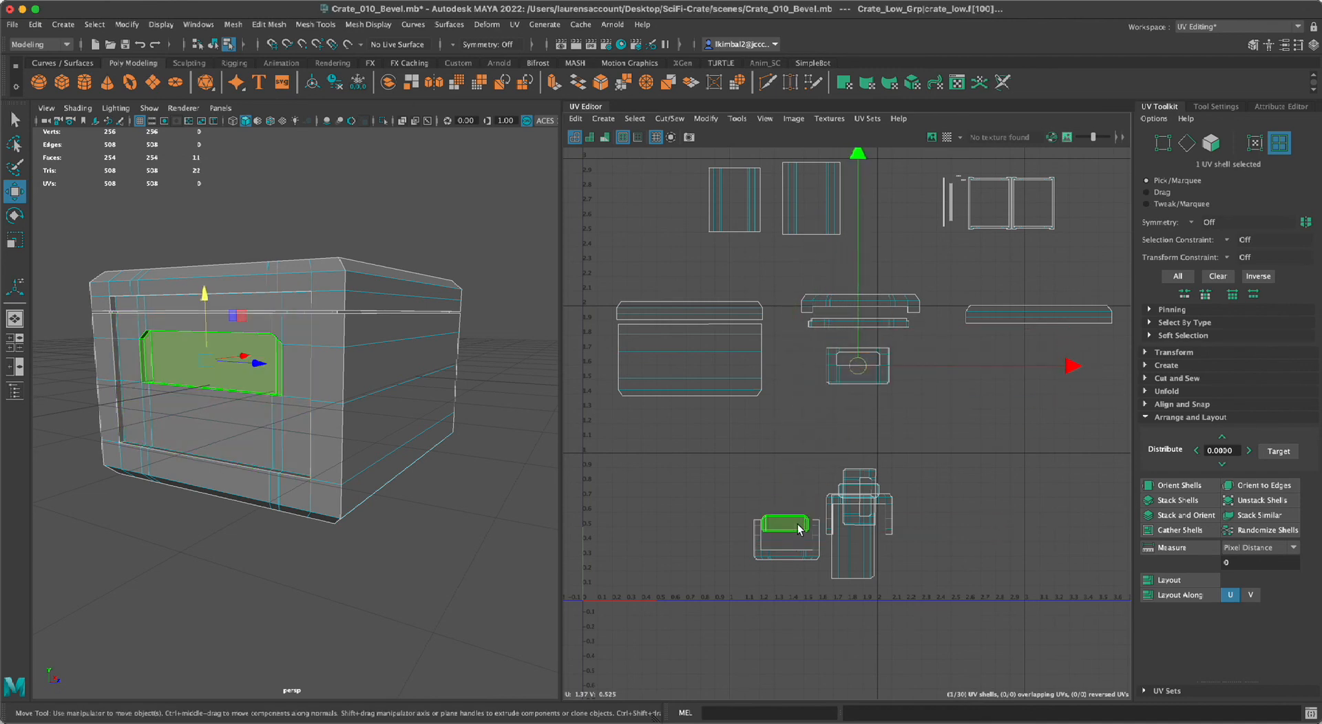
{"action": "left_click_drag", "start_coordinate": [791, 526], "coordinate": [863, 442]}
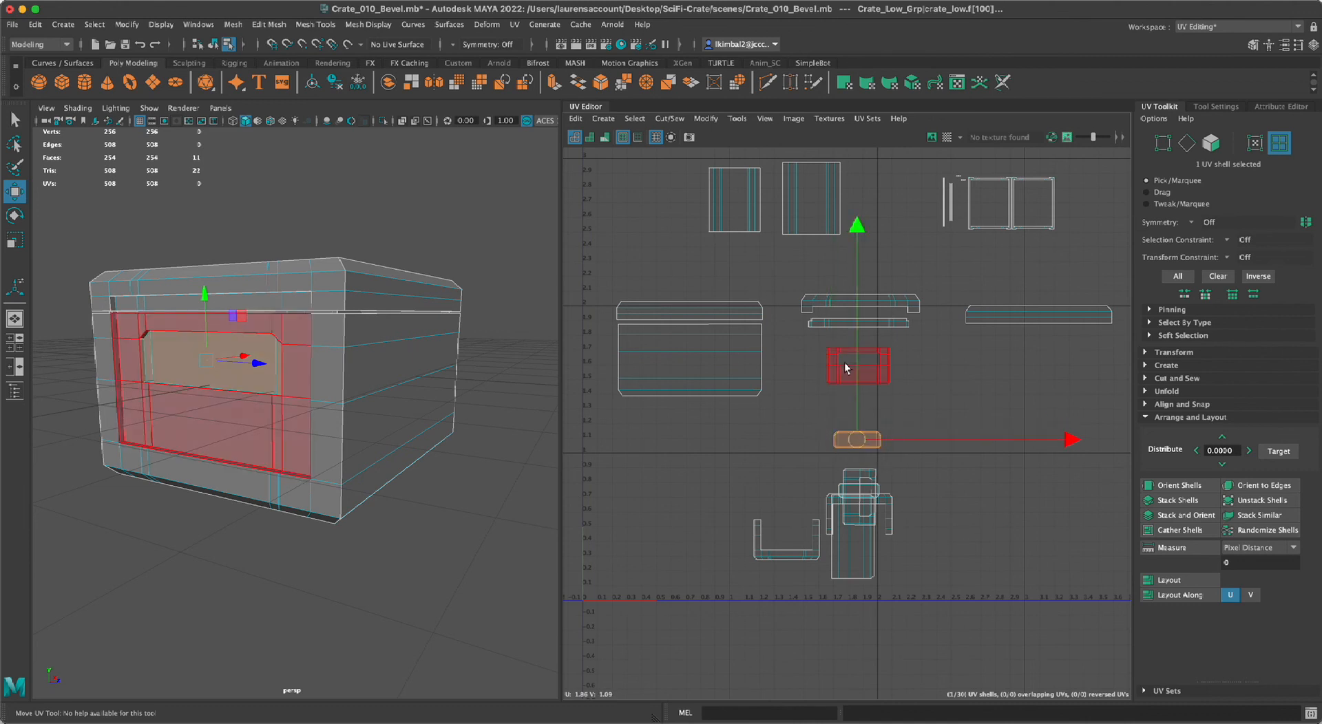
Select the five remaining unarranged body shells, move them down clear of the arranged ones, and deselect them.
{"action": "middle_click_drag", "start_coordinate": [931, 480], "coordinate": [877, 369], "text": "alt"}
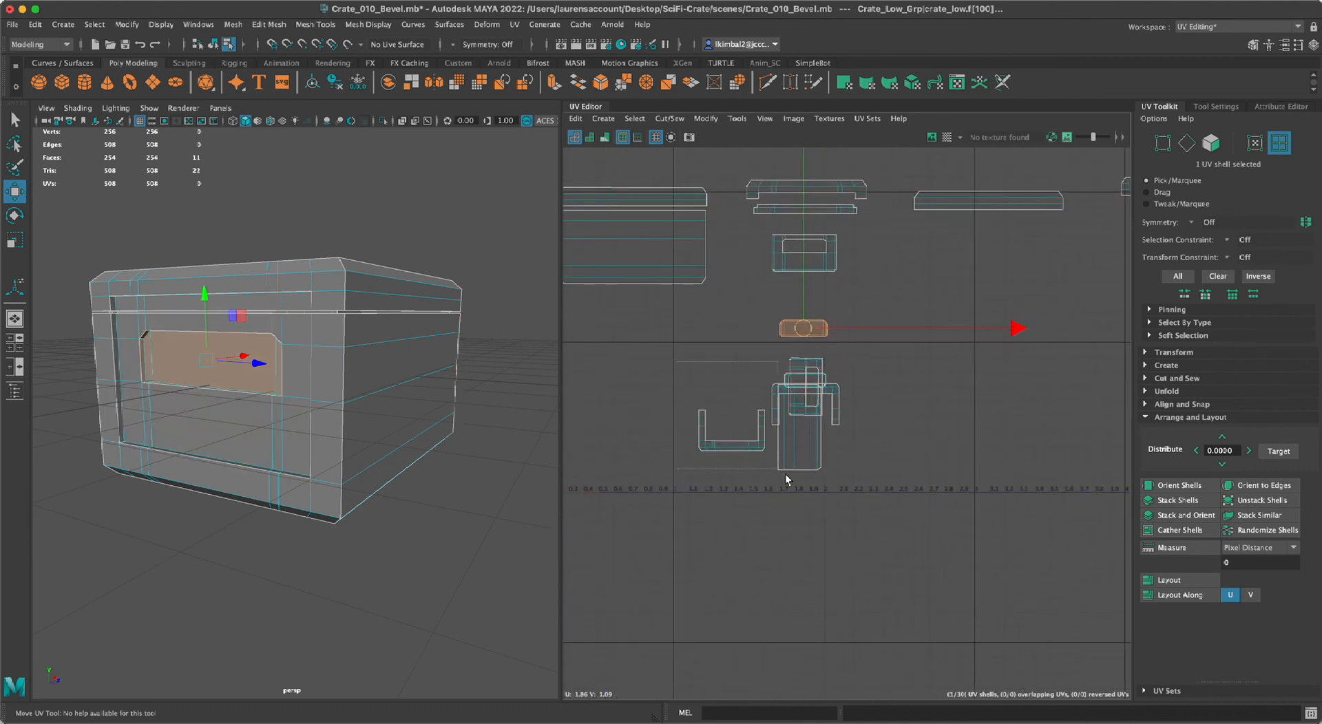
{"action": "left_click", "coordinate": [798, 441]}
{"action": "left_click_drag", "start_coordinate": [772, 414], "coordinate": [822, 509]}
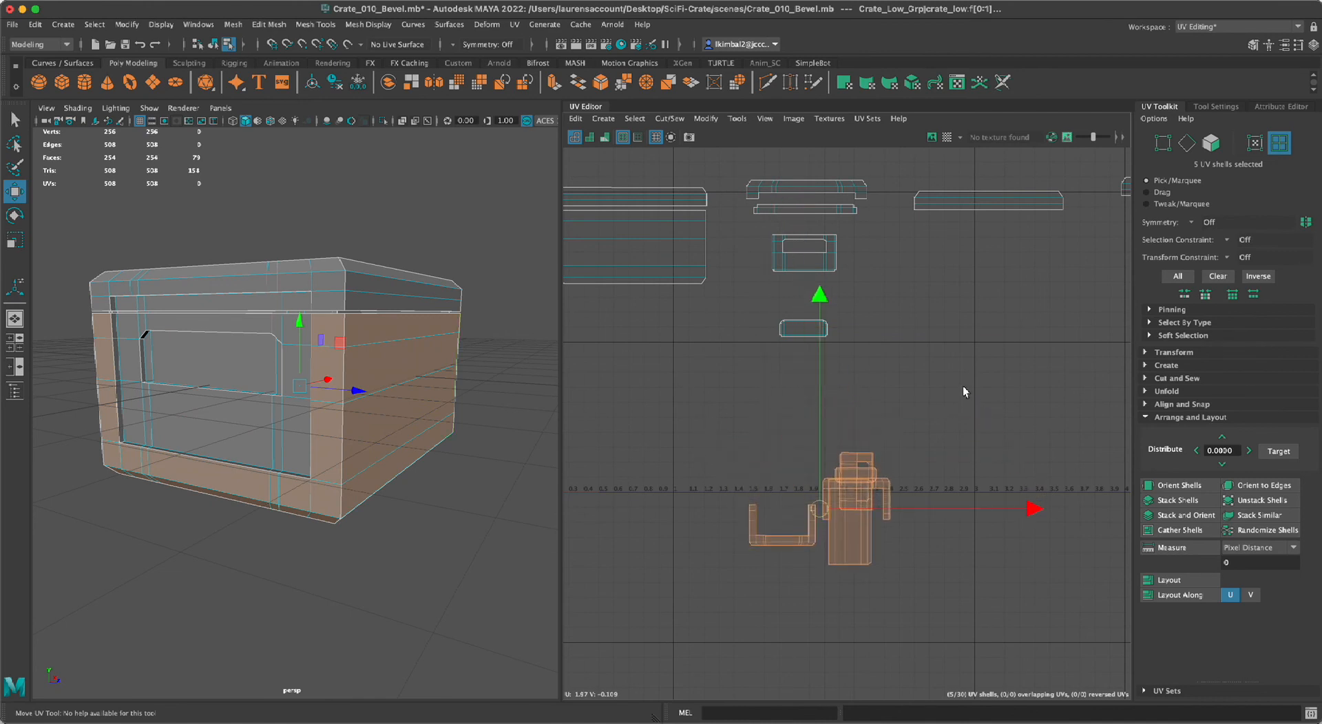
{"action": "left_click", "coordinate": [964, 389]}
Nudge the inner and outer recess shells, move the U-shaped frame shell beneath the outer one, and place the inner shell inside the frame.
{"action": "left_click", "coordinate": [799, 331]}
{"action": "left_click_drag", "start_coordinate": [799, 331], "coordinate": [803, 338]}
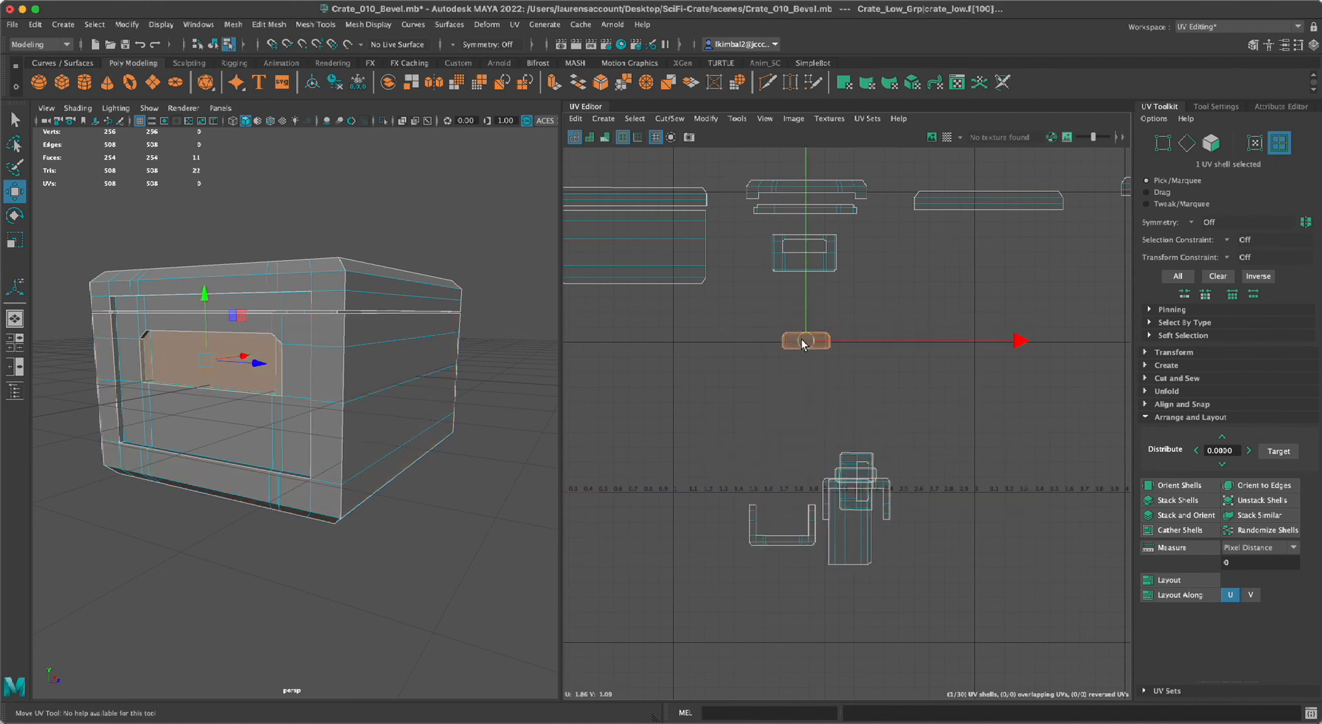
{"action": "left_click", "coordinate": [828, 272]}
{"action": "left_click_drag", "start_coordinate": [800, 250], "coordinate": [801, 259]}
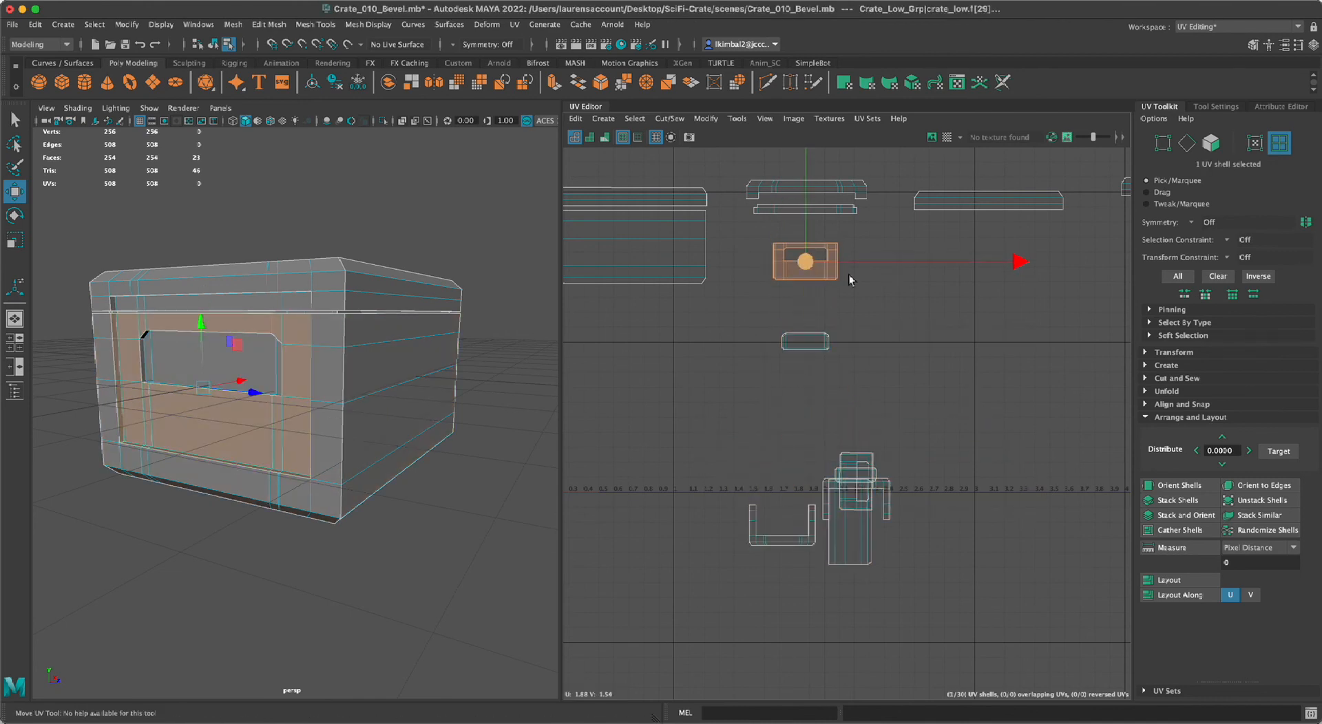
{"action": "left_click", "coordinate": [851, 278]}
{"action": "left_click", "coordinate": [800, 546]}
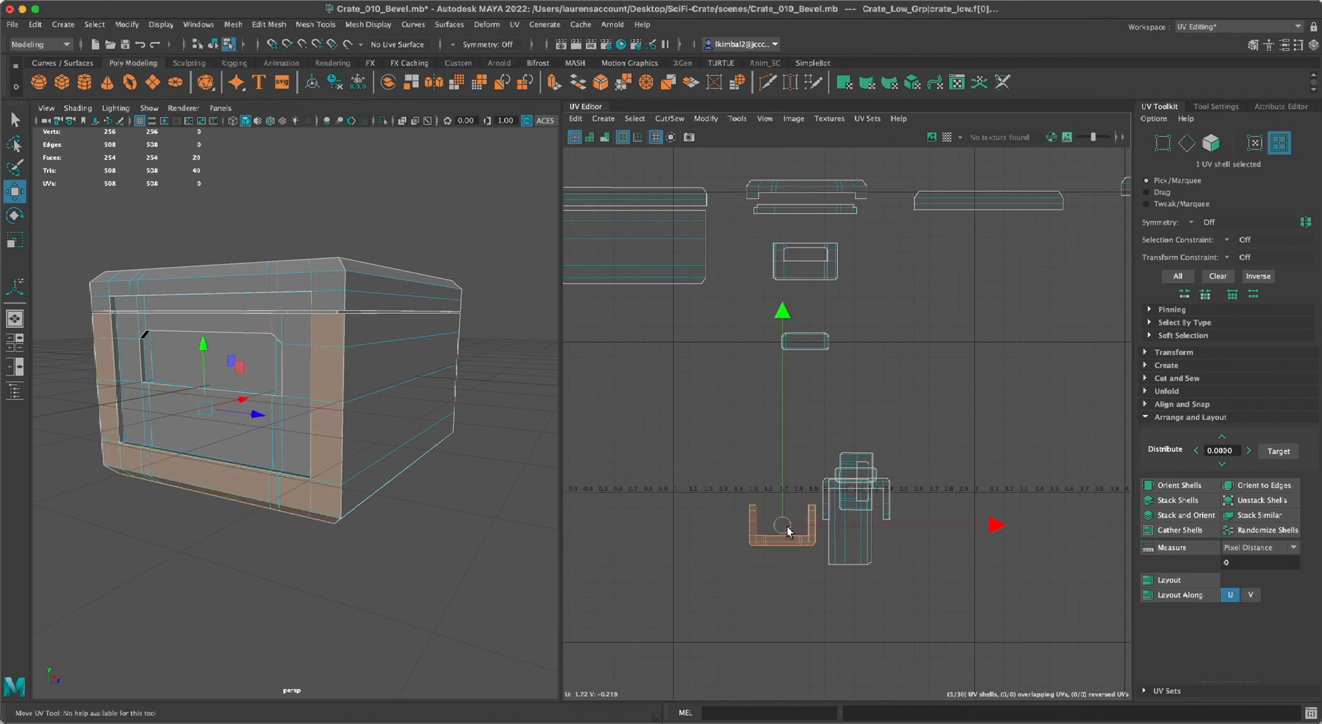
{"action": "left_click_drag", "start_coordinate": [801, 546], "coordinate": [866, 348]}
{"action": "left_click", "coordinate": [805, 341]}
Scale the three grouped end shells up together to the lid end panel's width, move them slightly down below it, and deselect them.
{"action": "key", "text": "e"}
{"action": "key", "text": "r"}
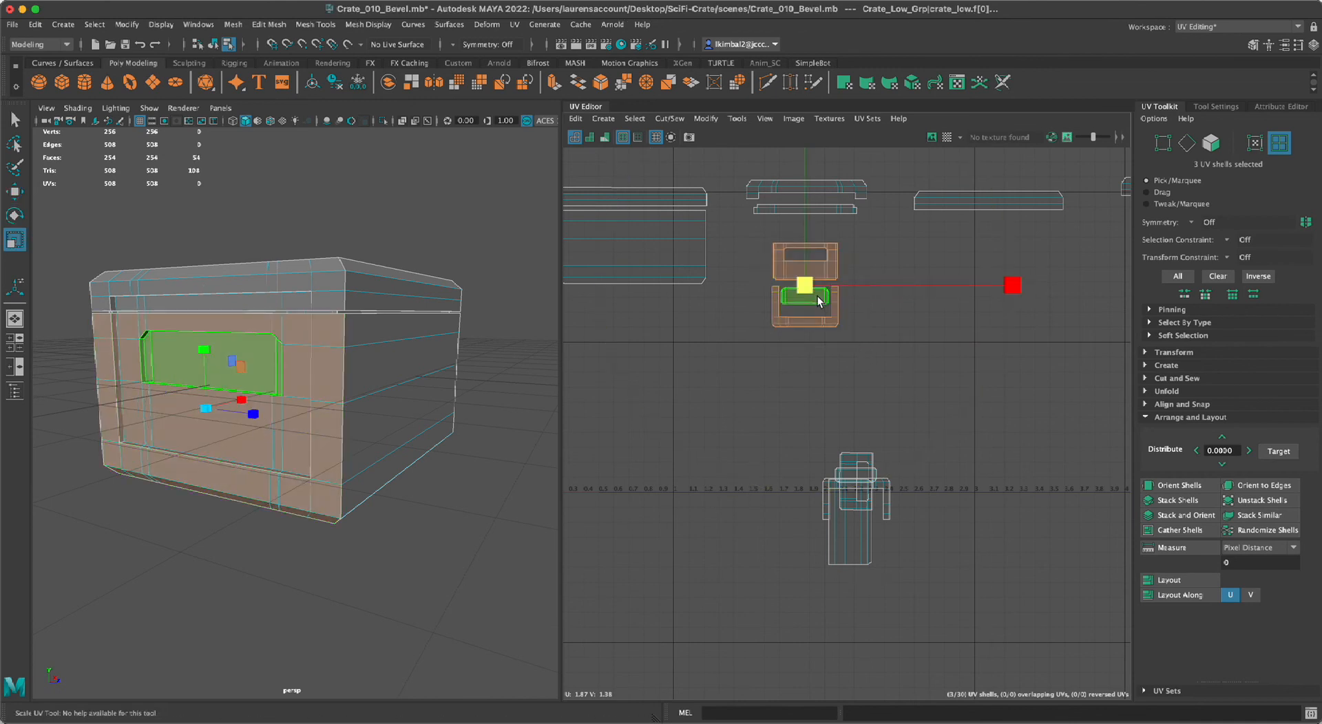
{"action": "left_click_drag", "start_coordinate": [815, 293], "coordinate": [985, 363]}
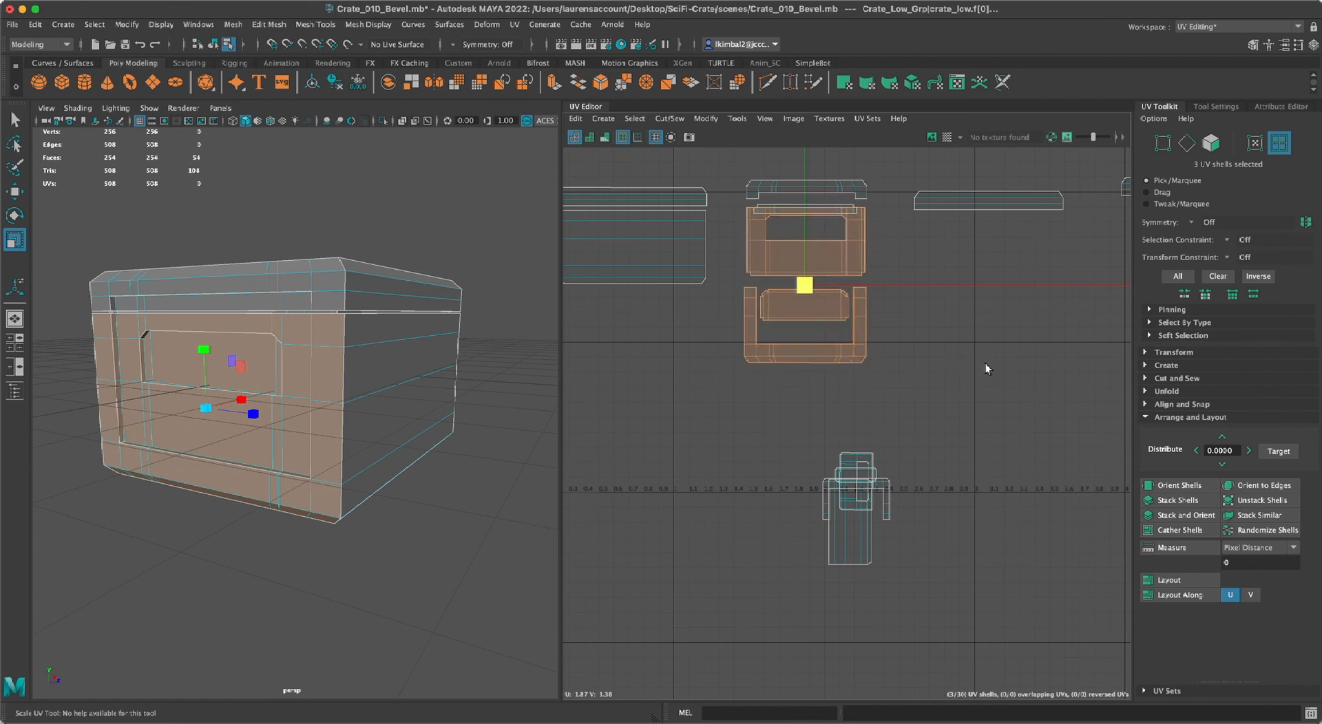
{"action": "key", "text": "w"}
{"action": "left_click_drag", "start_coordinate": [804, 285], "coordinate": [804, 296]}
{"action": "left_click", "coordinate": [1015, 420]}
Pull the body's long side panel shell out of the overlapping pile and rotate it 90 degrees so it lies horizontally.
{"action": "scroll", "coordinate": [793, 432], "scroll_direction": "down", "scroll_amount": 4}
{"action": "scroll", "coordinate": [755, 444], "scroll_direction": "up", "scroll_amount": 2}
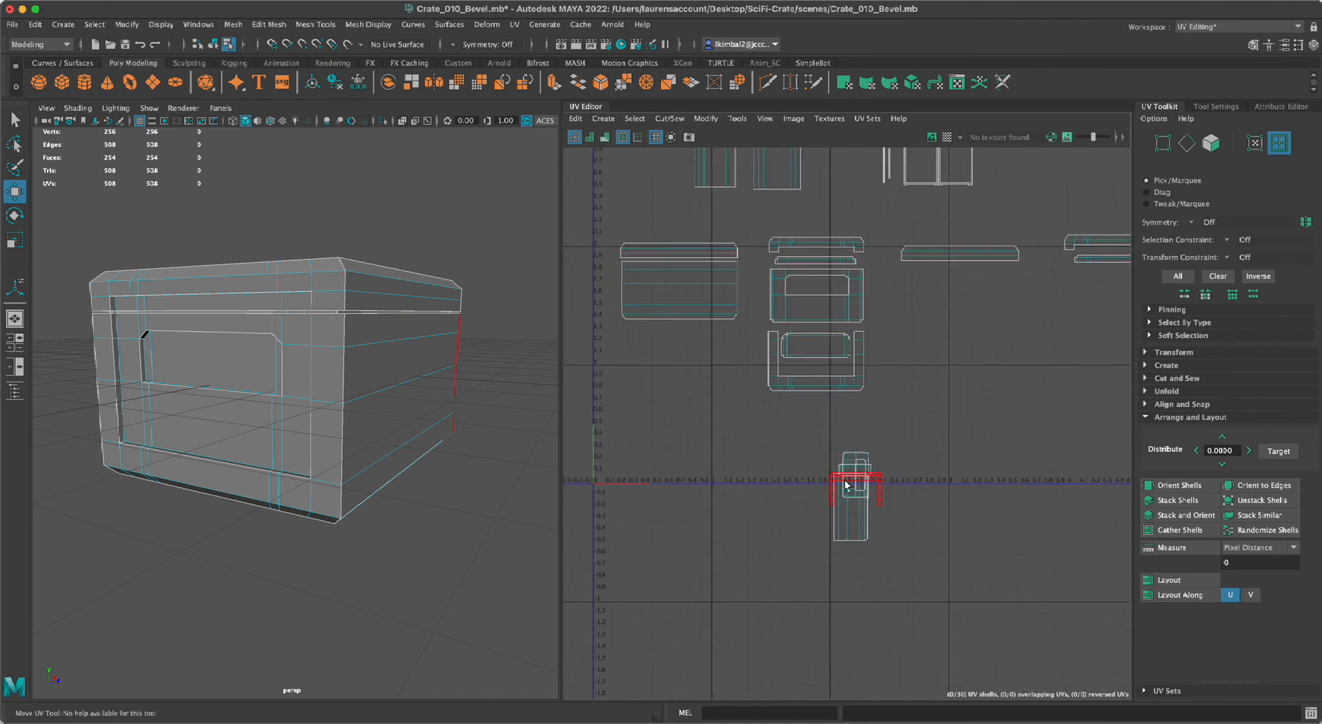
{"action": "left_click", "coordinate": [851, 506]}
{"action": "left_click_drag", "start_coordinate": [851, 506], "coordinate": [938, 378]}
{"action": "key", "text": "e"}
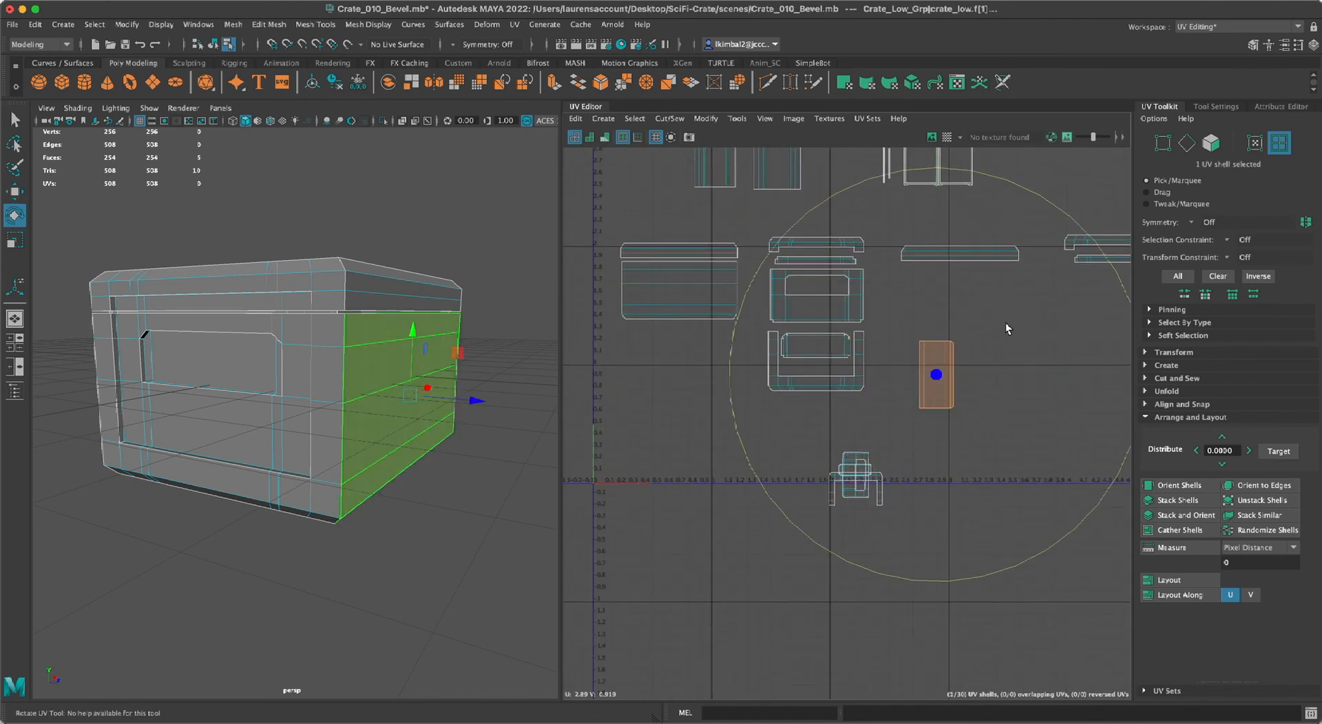
{"action": "left_click_drag", "start_coordinate": [1009, 183], "coordinate": [1124, 447]}
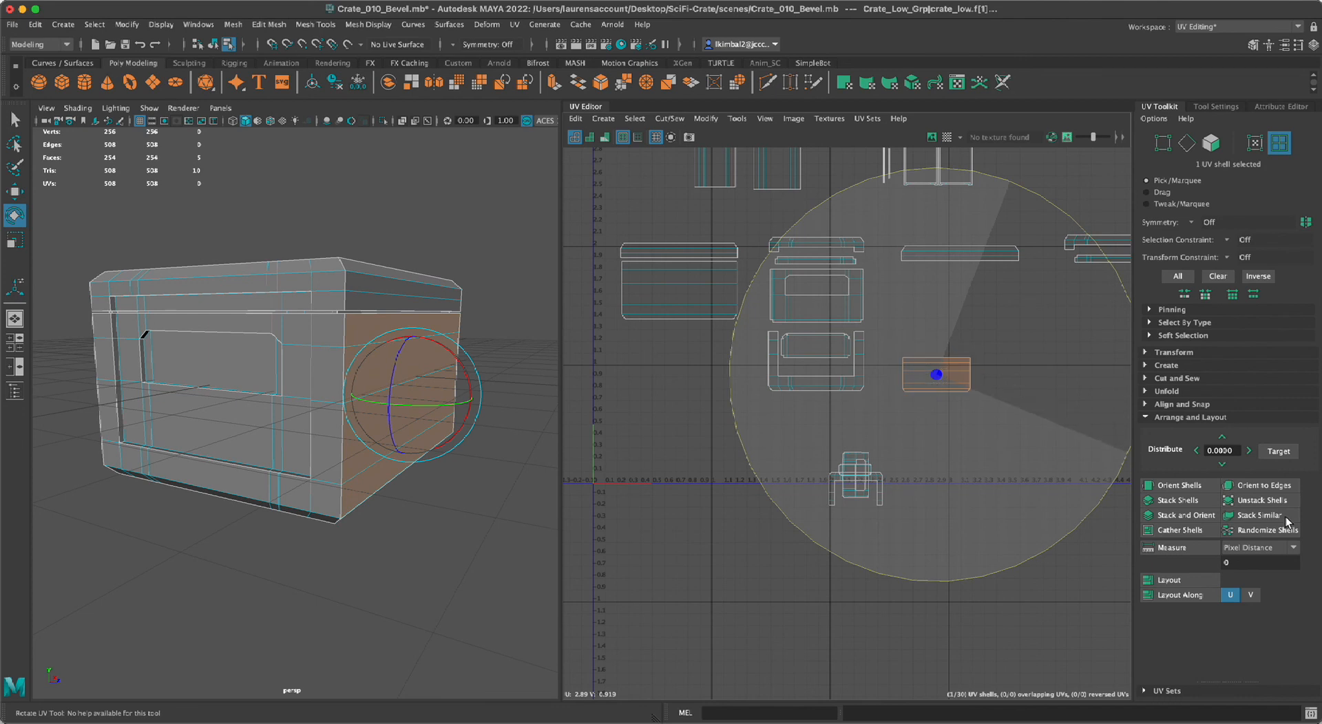
Place the side panel shell just beneath the matching lid side shell, scale it to the same width, and deselect it.
{"action": "key", "text": "w"}
{"action": "left_click_drag", "start_coordinate": [937, 376], "coordinate": [1134, 384]}
{"action": "key", "text": "r"}
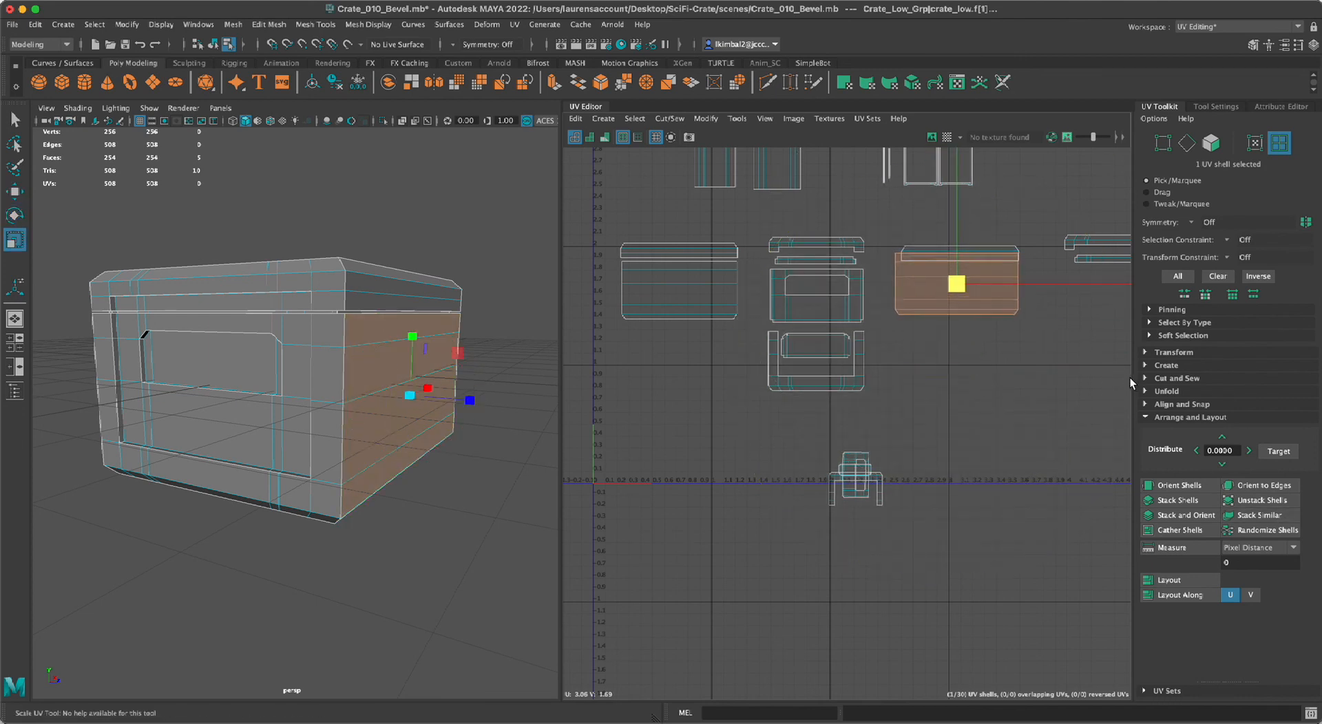
{"action": "key", "text": "w"}
{"action": "left_click_drag", "start_coordinate": [957, 284], "coordinate": [961, 304]}
{"action": "key", "text": "e"}
{"action": "key", "text": "r"}
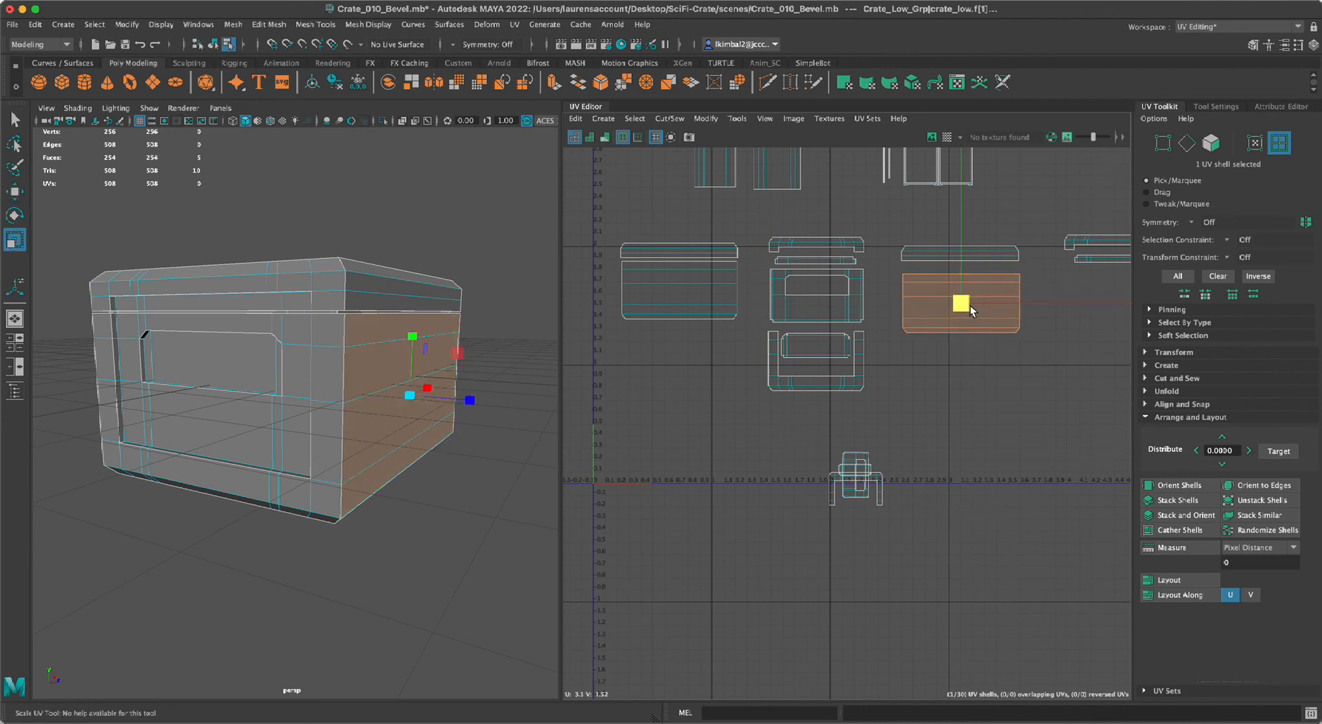
{"action": "key", "text": "w"}
{"action": "left_click_drag", "start_coordinate": [971, 308], "coordinate": [965, 303]}
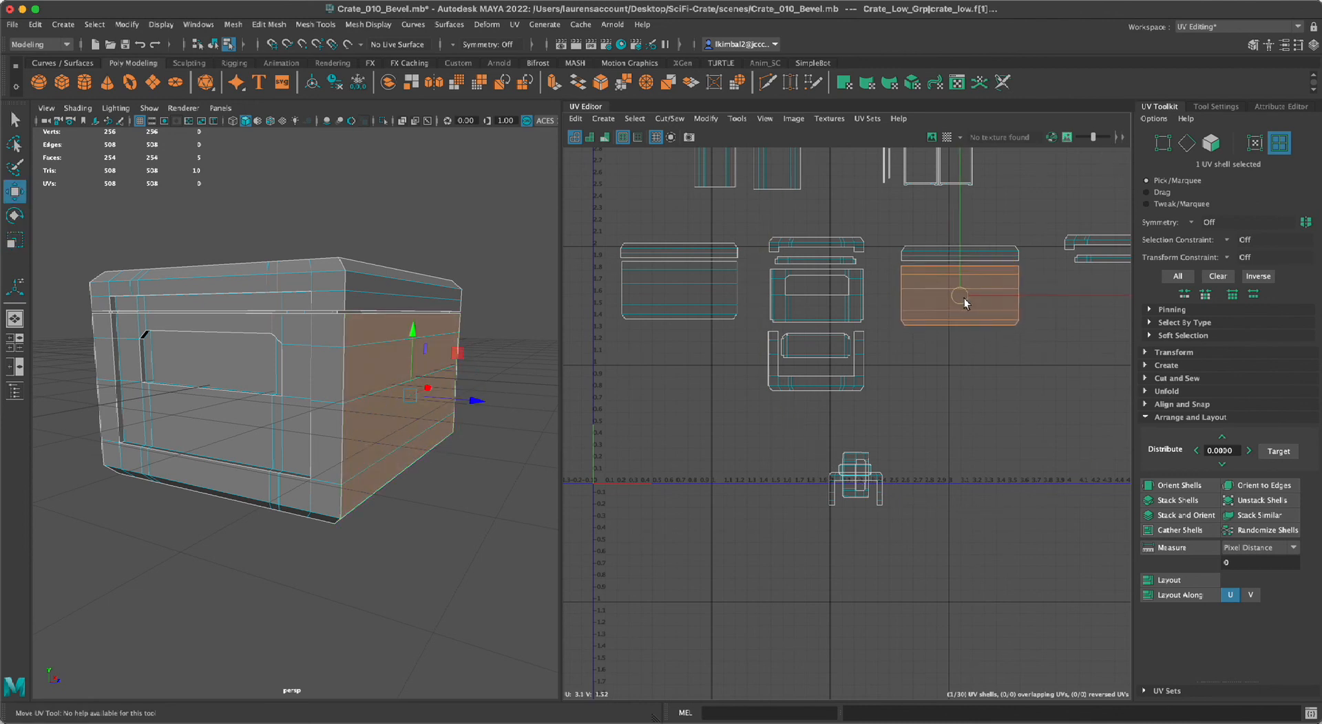
{"action": "left_click", "coordinate": [988, 402]}
Rotate the second outer recess shell 90 degrees to horizontal and move it beneath the second lid end panel's shells.
{"action": "middle_click_drag", "start_coordinate": [928, 460], "coordinate": [814, 408], "text": "alt"}
{"action": "middle_click_drag", "start_coordinate": [744, 489], "coordinate": [762, 506], "text": "alt"}
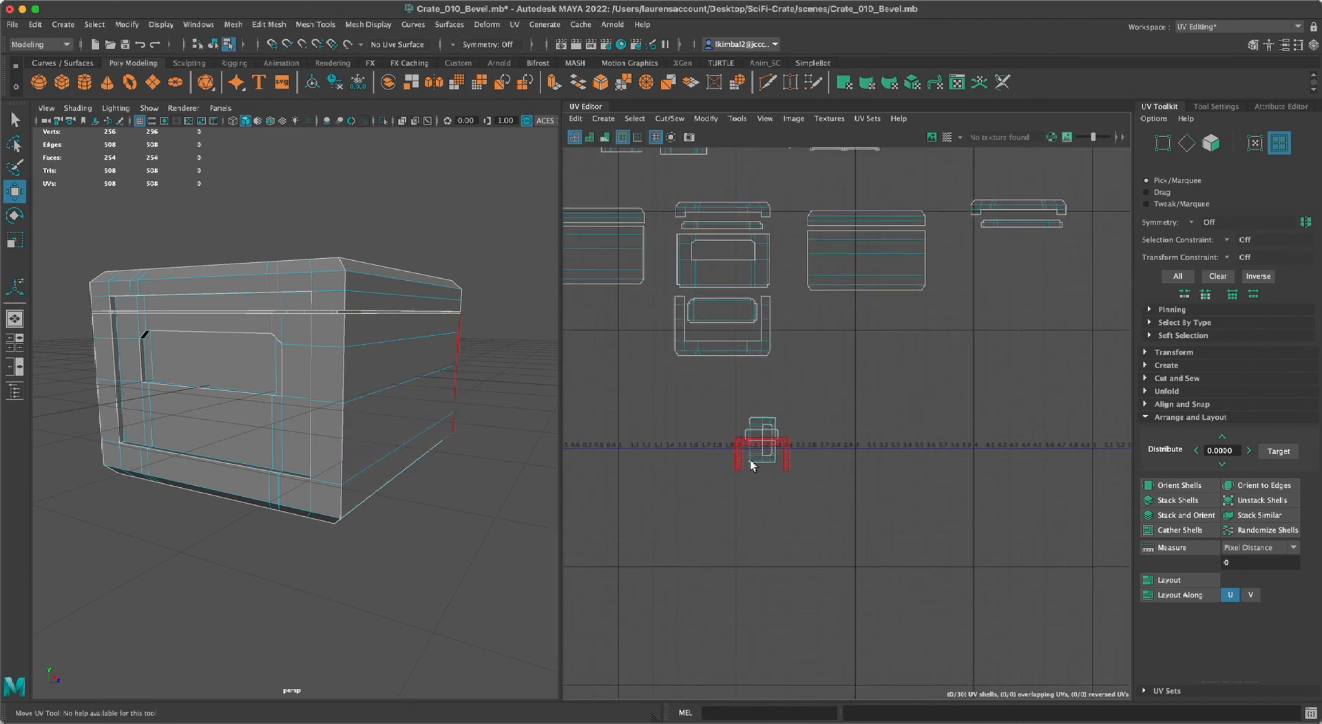
{"action": "left_click", "coordinate": [761, 467]}
{"action": "key", "text": "e"}
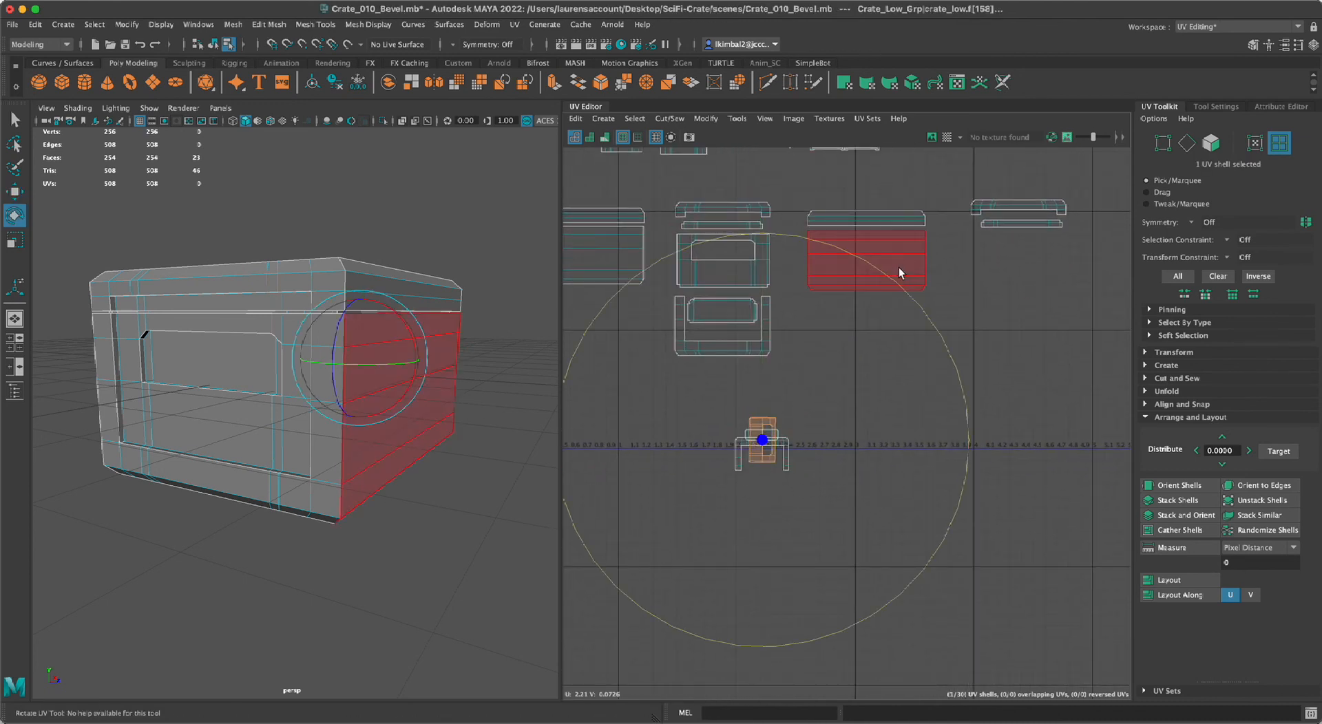
{"action": "left_click_drag", "start_coordinate": [904, 298], "coordinate": [642, 337]}
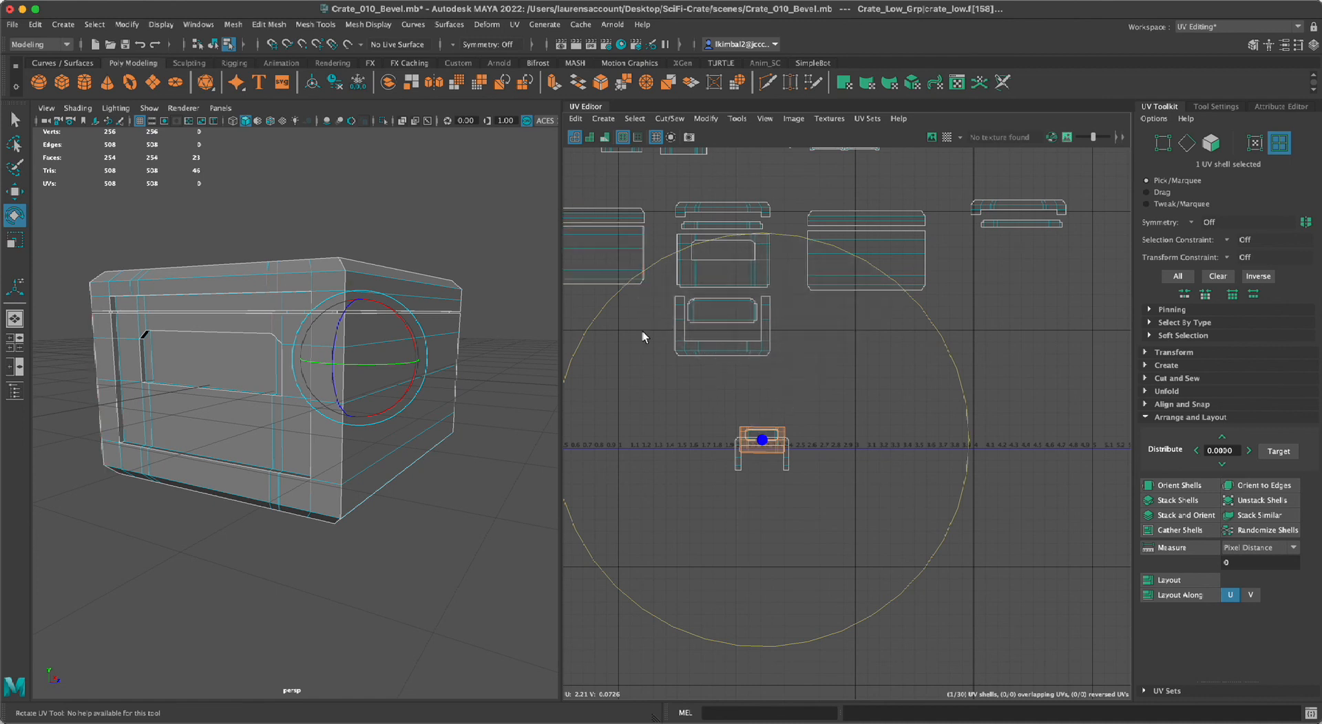
{"action": "key", "text": "w"}
{"action": "left_click_drag", "start_coordinate": [759, 428], "coordinate": [1032, 308]}
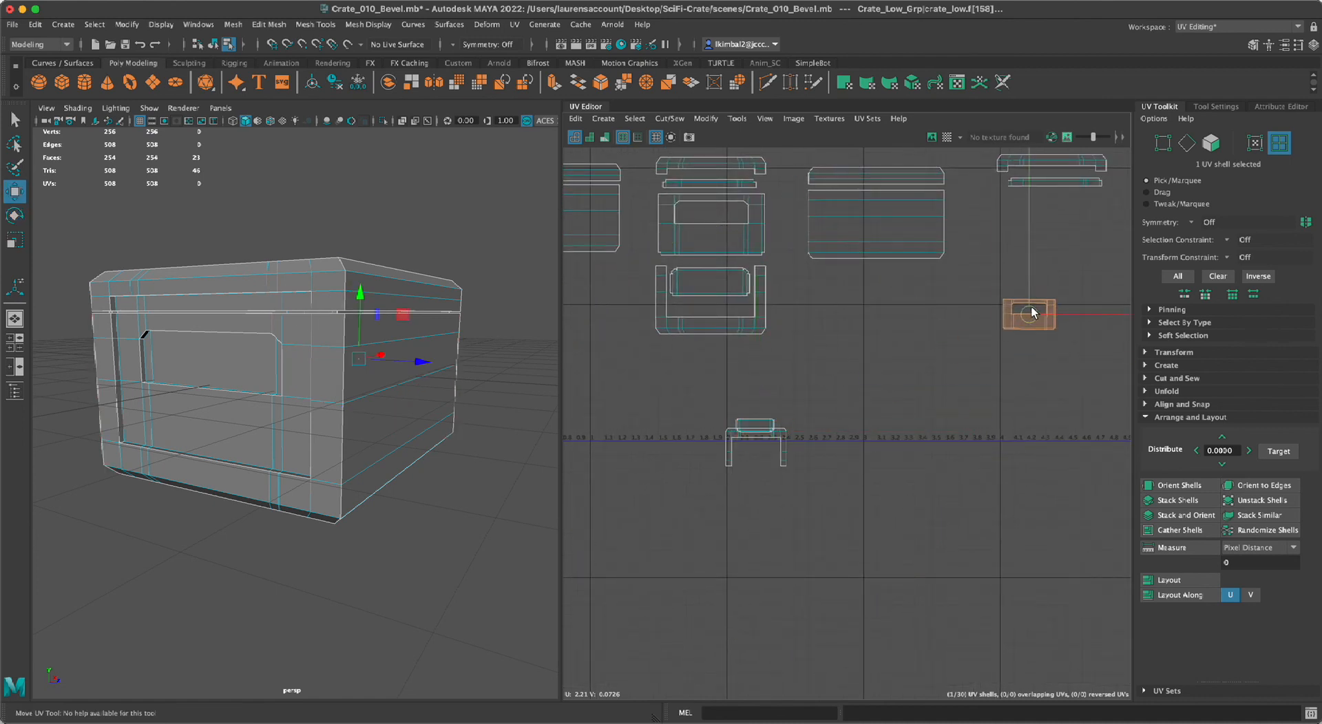
{"action": "middle_click_drag", "start_coordinate": [1032, 309], "coordinate": [837, 458], "text": "alt"}
{"action": "scroll", "coordinate": [833, 454], "scroll_direction": "up", "scroll_amount": 4}
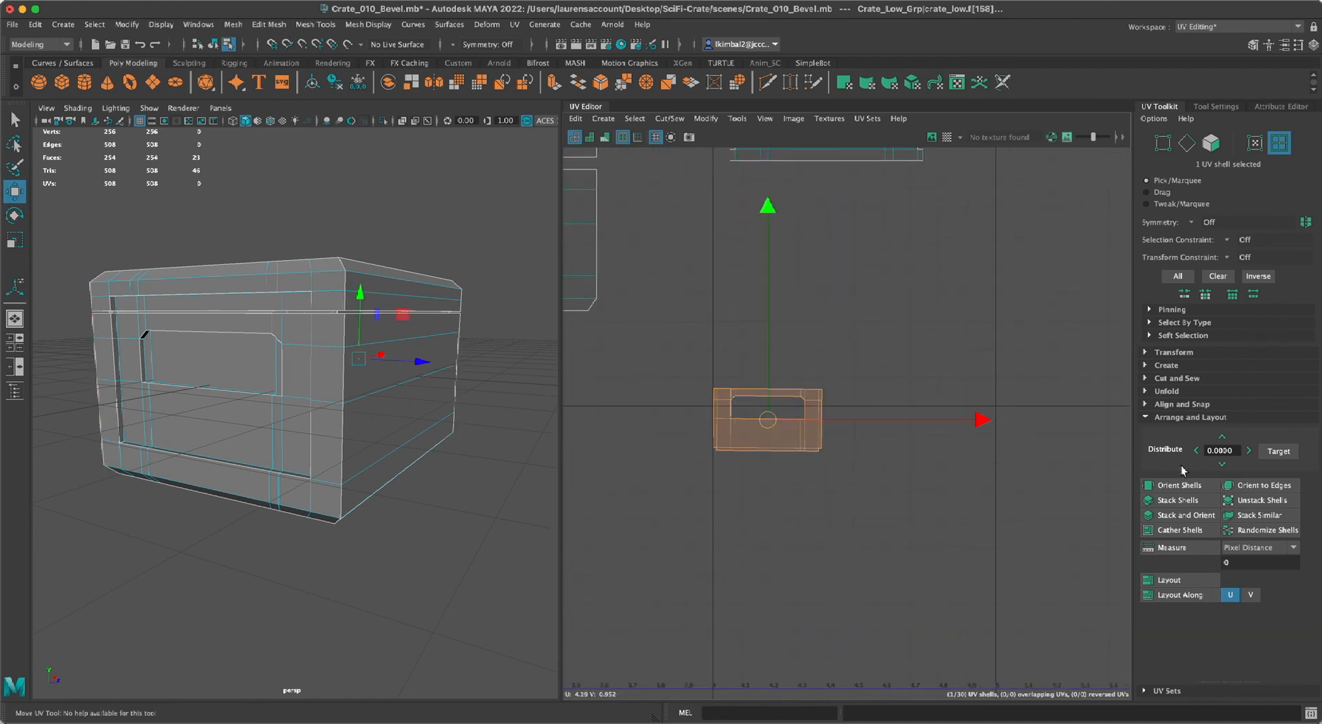
{"action": "scroll", "coordinate": [778, 486], "scroll_direction": "down", "scroll_amount": 3}
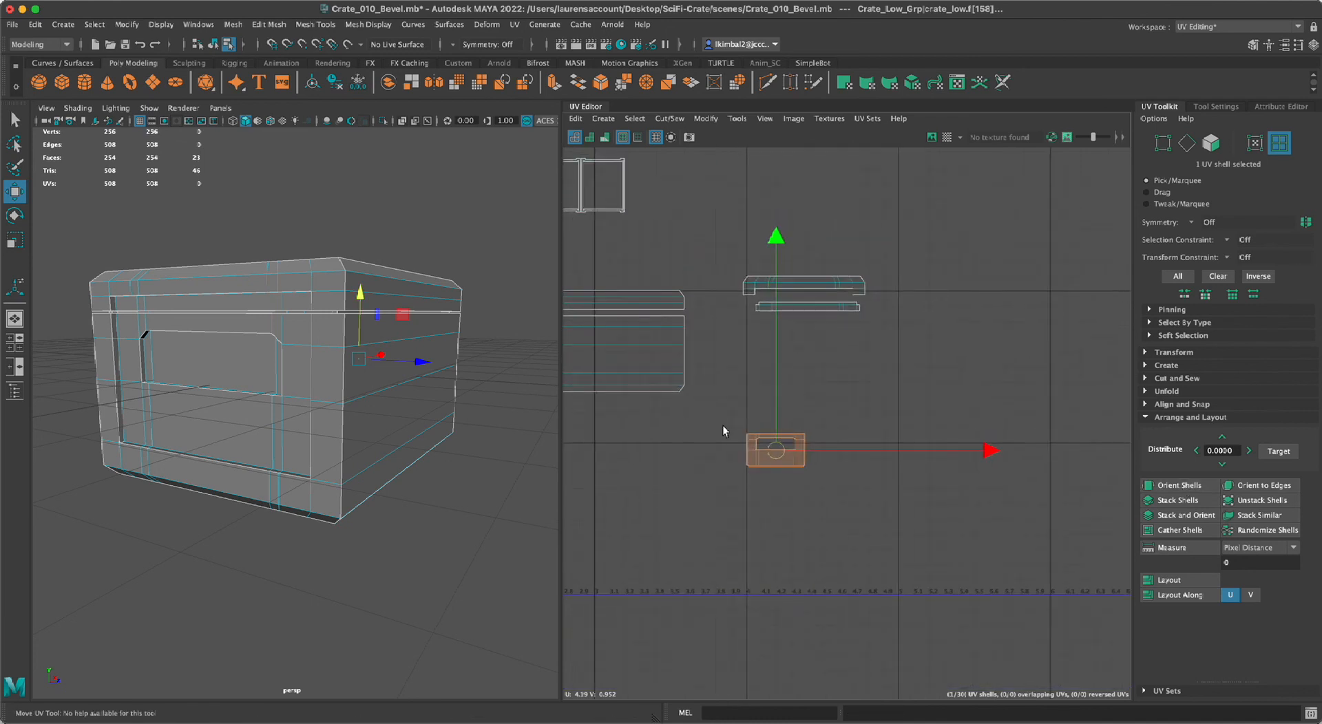
{"action": "middle_click_drag", "start_coordinate": [684, 424], "coordinate": [742, 377], "text": "alt"}
{"action": "left_click_drag", "start_coordinate": [832, 406], "coordinate": [860, 292]}
Scale the second outer recess shell up to about the lid strip's width, set it just below the strip, and deselect it.
{"action": "key", "text": "e"}
{"action": "key", "text": "r"}
{"action": "middle_click_drag", "start_coordinate": [899, 304], "coordinate": [1047, 376]}
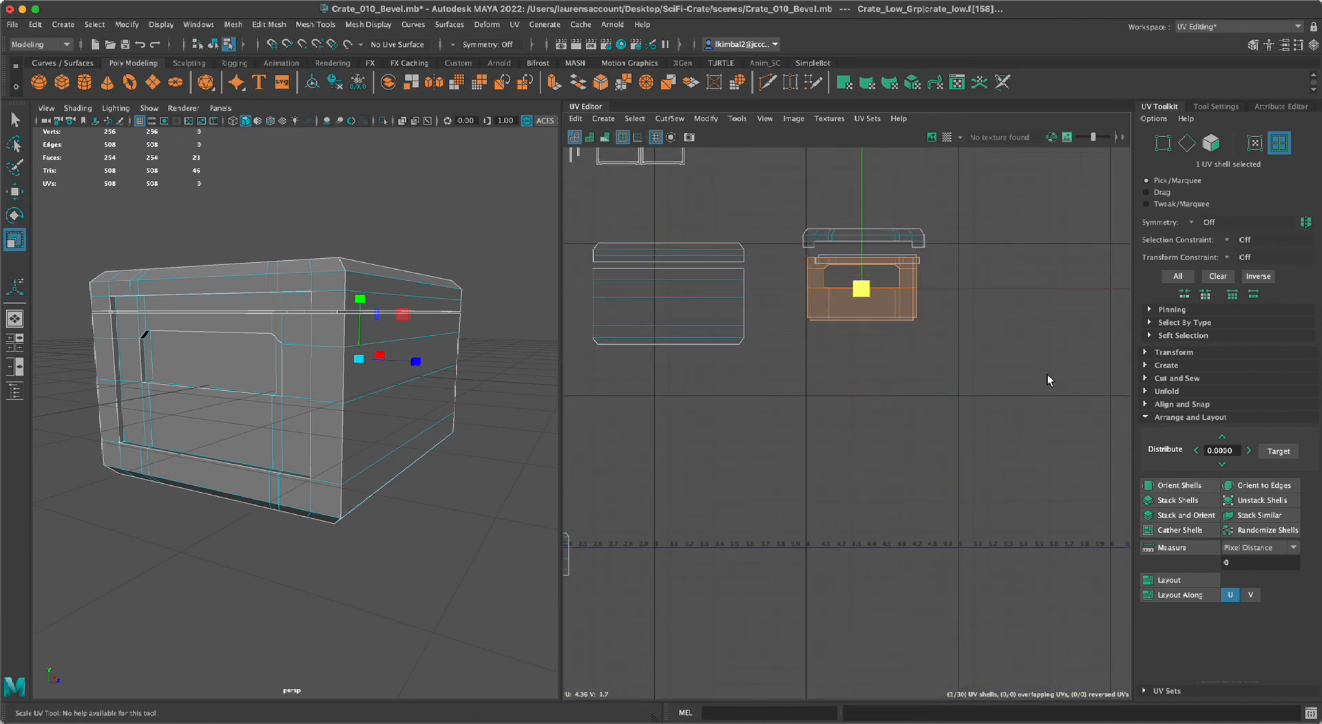
{"action": "key", "text": "ctrl+z"}
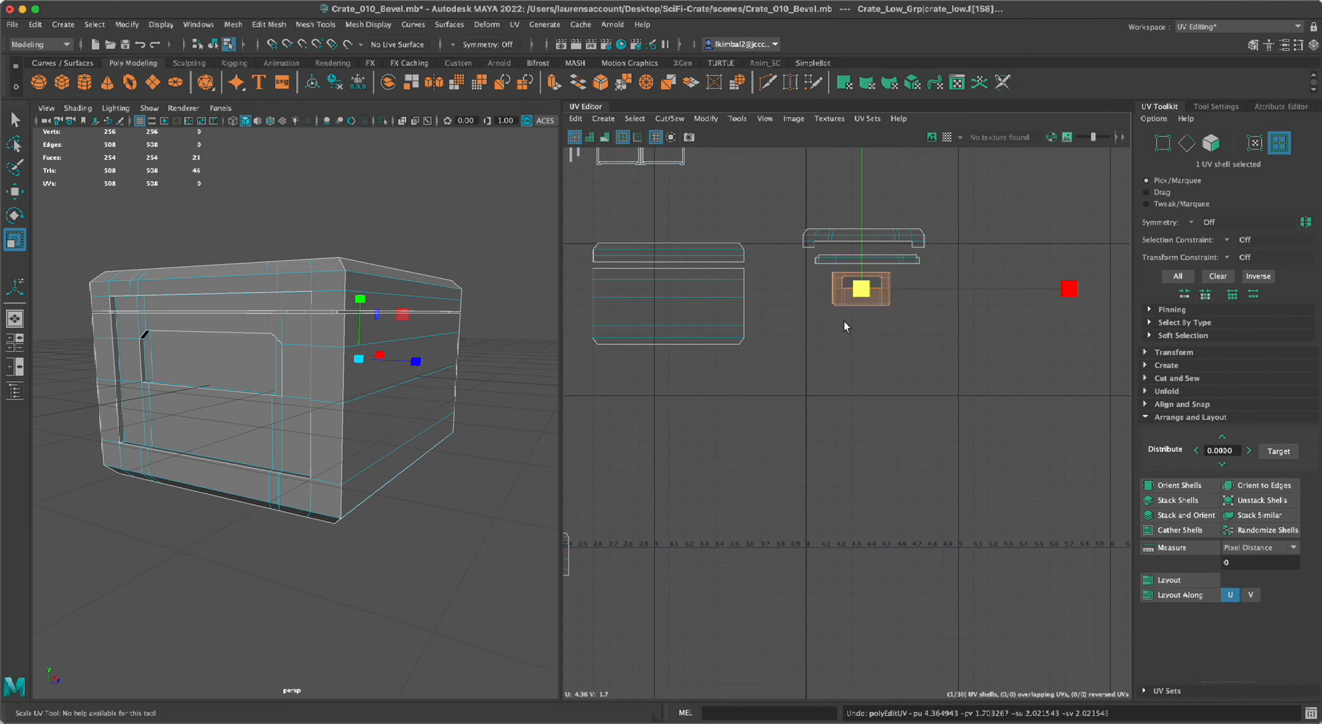
{"action": "middle_click_drag", "start_coordinate": [862, 286], "coordinate": [986, 349]}
{"action": "left_click_drag", "start_coordinate": [987, 350], "coordinate": [1016, 387]}
{"action": "key", "text": "w"}
{"action": "mouse_move", "coordinate": [861, 288]}
{"action": "left_mouse_down"}
{"action": "mouse_move", "coordinate": [876, 303]}
{"action": "mouse_move", "coordinate": [867, 297]}
{"action": "left_mouse_up"}
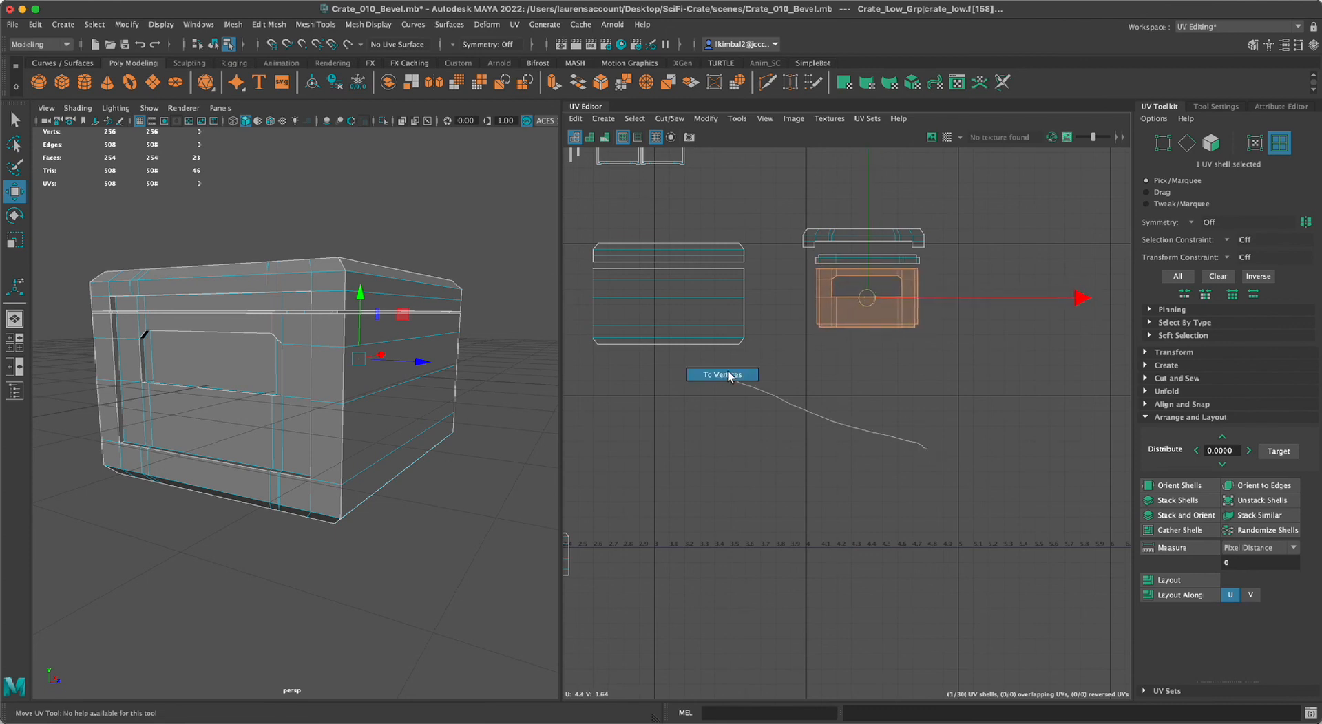
{"action": "right_click_drag", "start_coordinate": [730, 376], "coordinate": [730, 377], "text": "ctrl"}
Select the remaining U-shaped frame shell and rotate it 180 degrees so its opening faces up.
{"action": "right_click_drag", "start_coordinate": [831, 388], "coordinate": [790, 371]}
{"action": "right_click_drag", "start_coordinate": [795, 469], "coordinate": [730, 523], "text": "alt"}
{"action": "middle_click_drag", "start_coordinate": [851, 381], "coordinate": [888, 321], "text": "alt"}
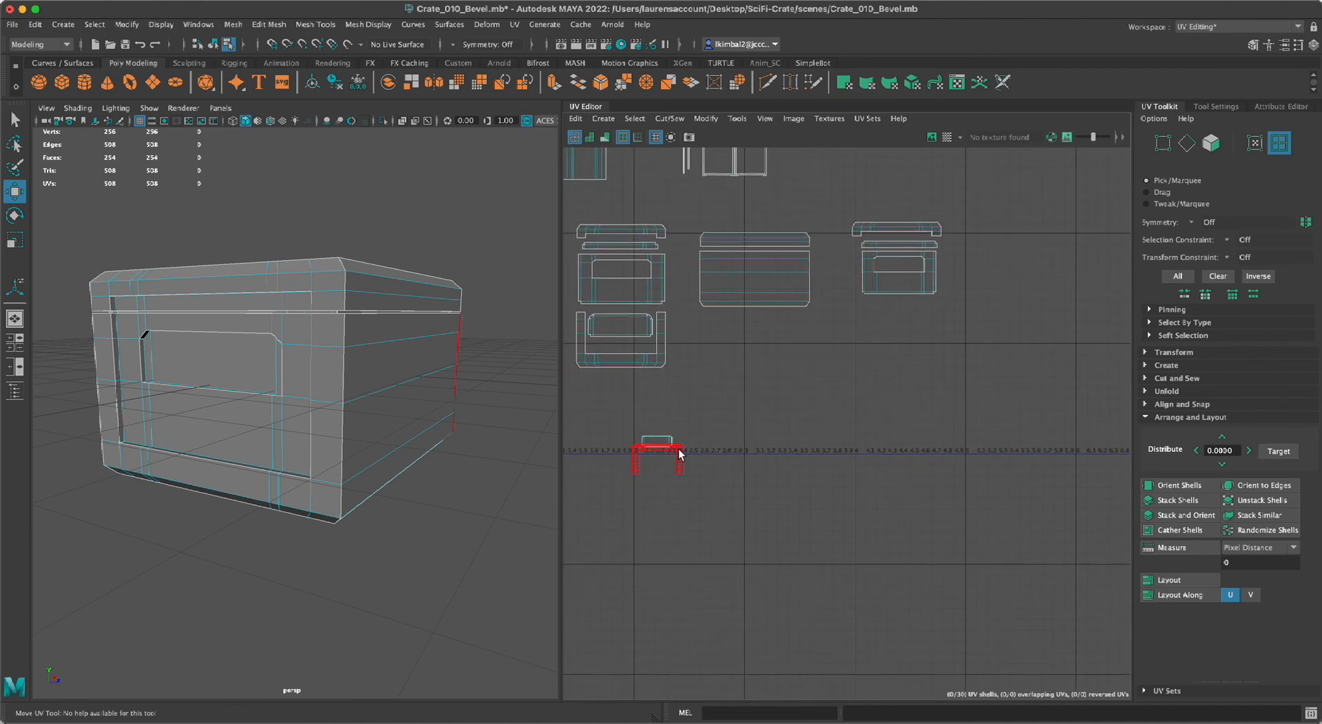
{"action": "left_click", "coordinate": [679, 455]}
{"action": "key", "text": "e"}
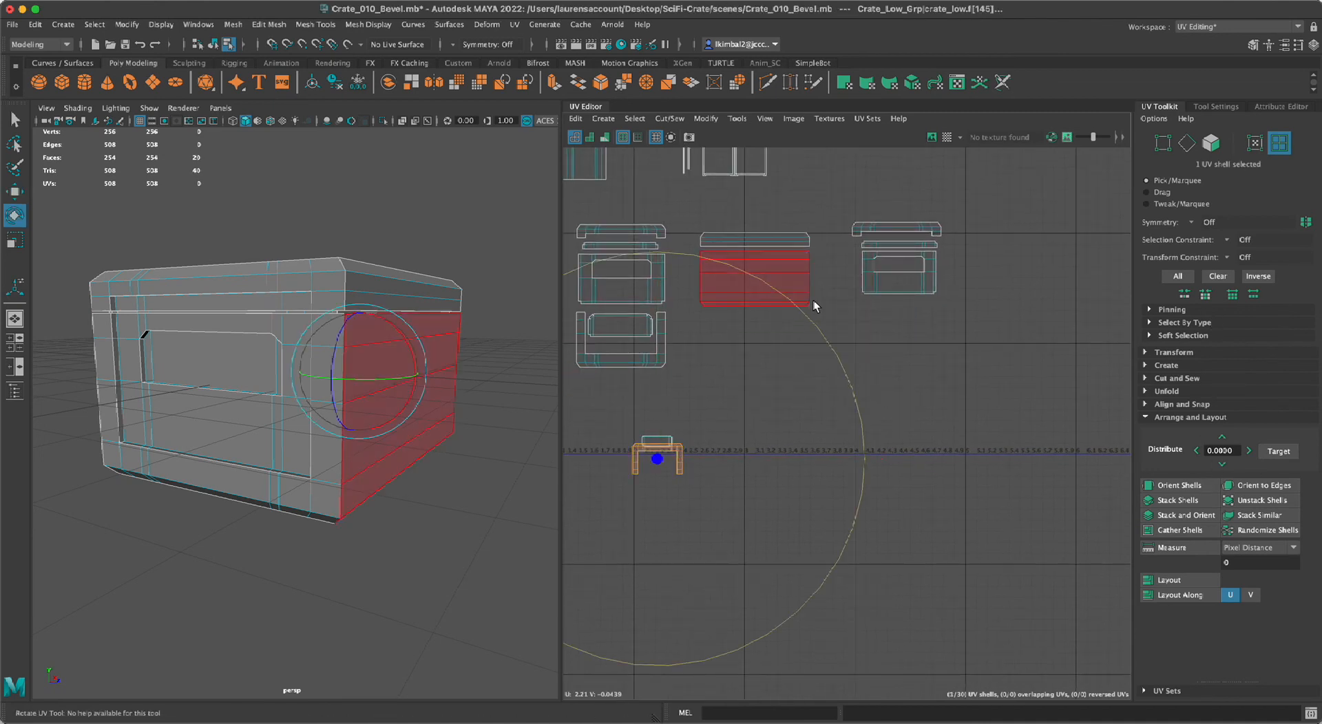
{"action": "left_click_drag", "start_coordinate": [810, 318], "coordinate": [433, 629]}
Move the rotated frame shell under the second lid end panel, enlarge it, and position it around the outer recess shell.
{"action": "key", "text": "w"}
{"action": "left_click", "coordinate": [1198, 499]}
{"action": "left_click_drag", "start_coordinate": [656, 464], "coordinate": [1167, 534]}
{"action": "key", "text": "e"}
{"action": "key", "text": "r"}
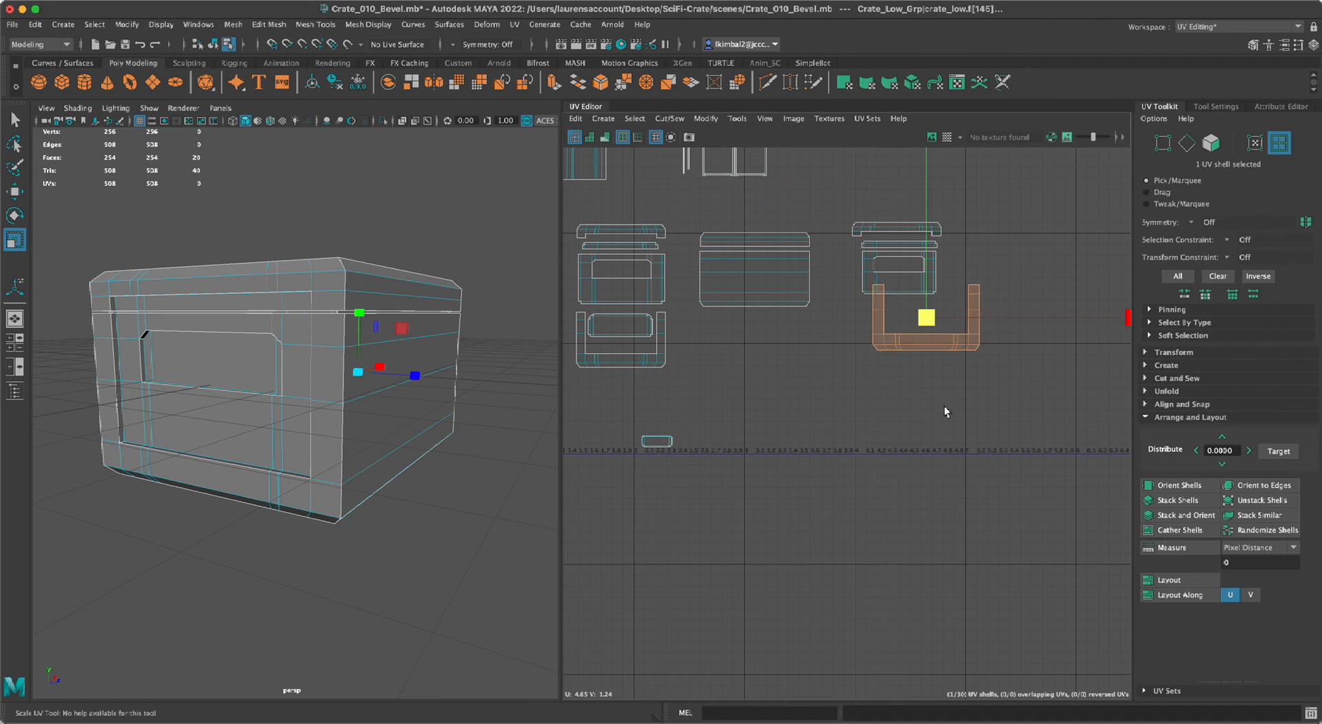
{"action": "key", "text": "w"}
{"action": "left_click_drag", "start_coordinate": [926, 319], "coordinate": [900, 284]}
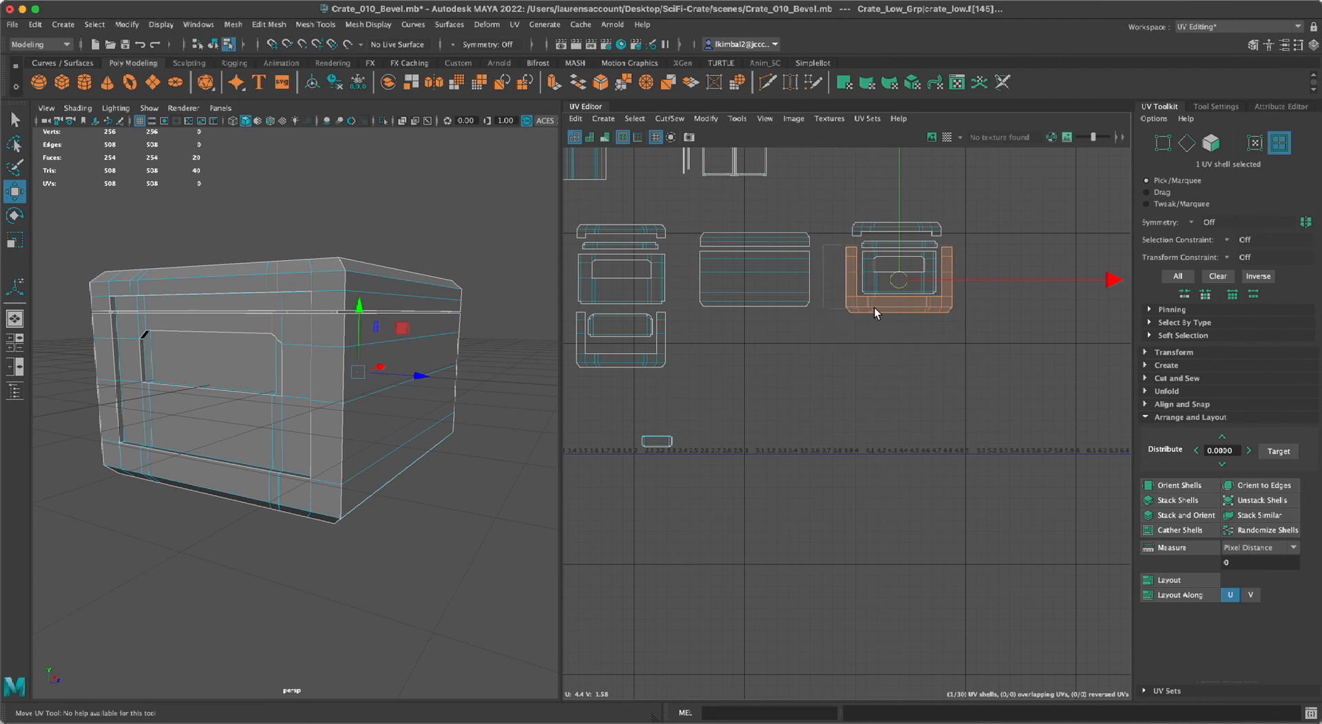
Scale the frame shell down to match the lid end panel's width and deselect it.
{"action": "left_click_drag", "start_coordinate": [874, 308], "coordinate": [957, 354]}
{"action": "key", "text": "e"}
{"action": "left_click_drag", "start_coordinate": [841, 287], "coordinate": [871, 282]}
{"action": "key", "text": "r"}
{"action": "left_click", "coordinate": [925, 394]}
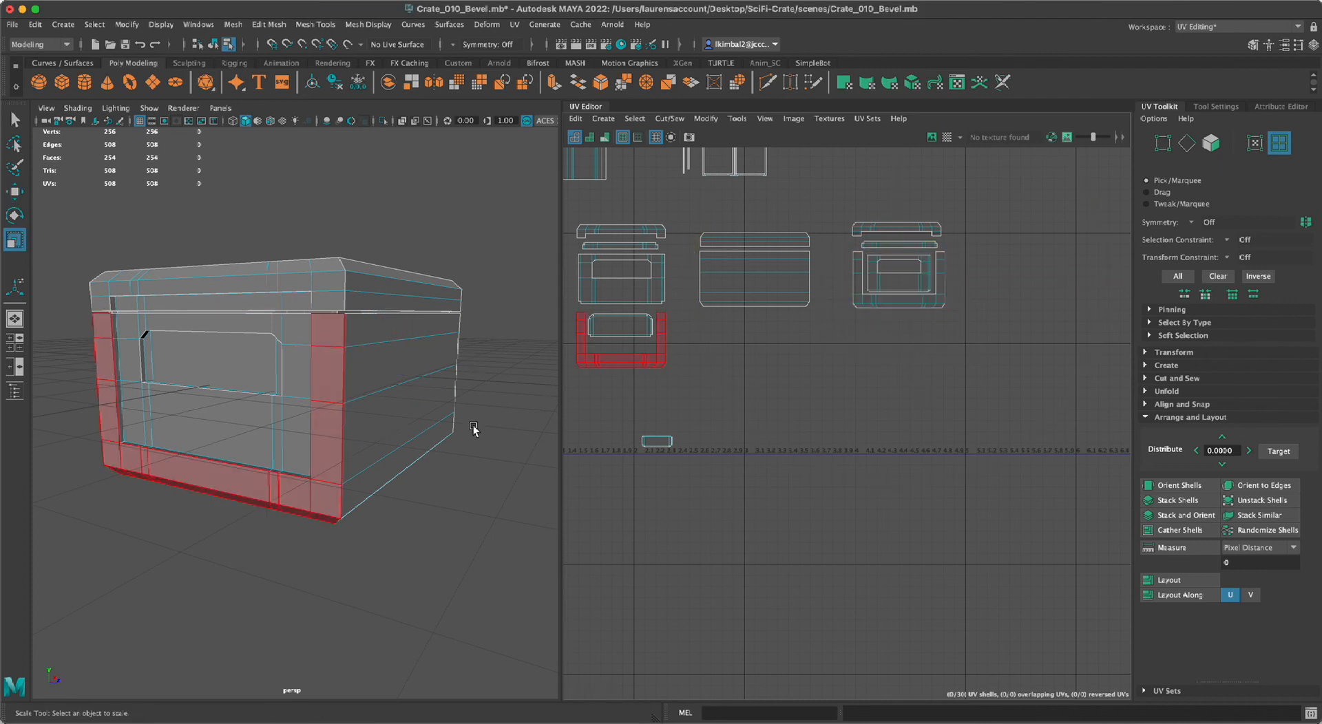
Rotate the last inner recess shell and set it aside next to the second end group.
{"action": "middle_click_drag", "start_coordinate": [746, 401], "coordinate": [805, 398], "text": "alt"}
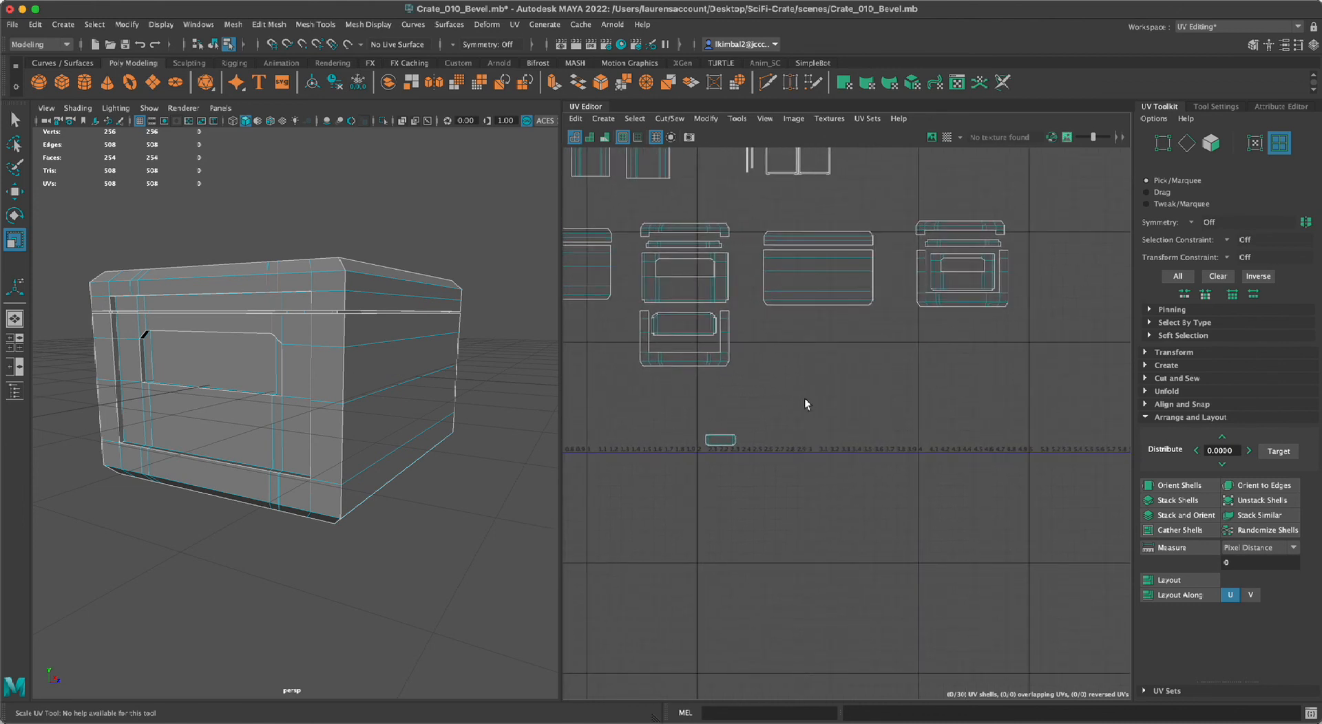
{"action": "left_click", "coordinate": [732, 439]}
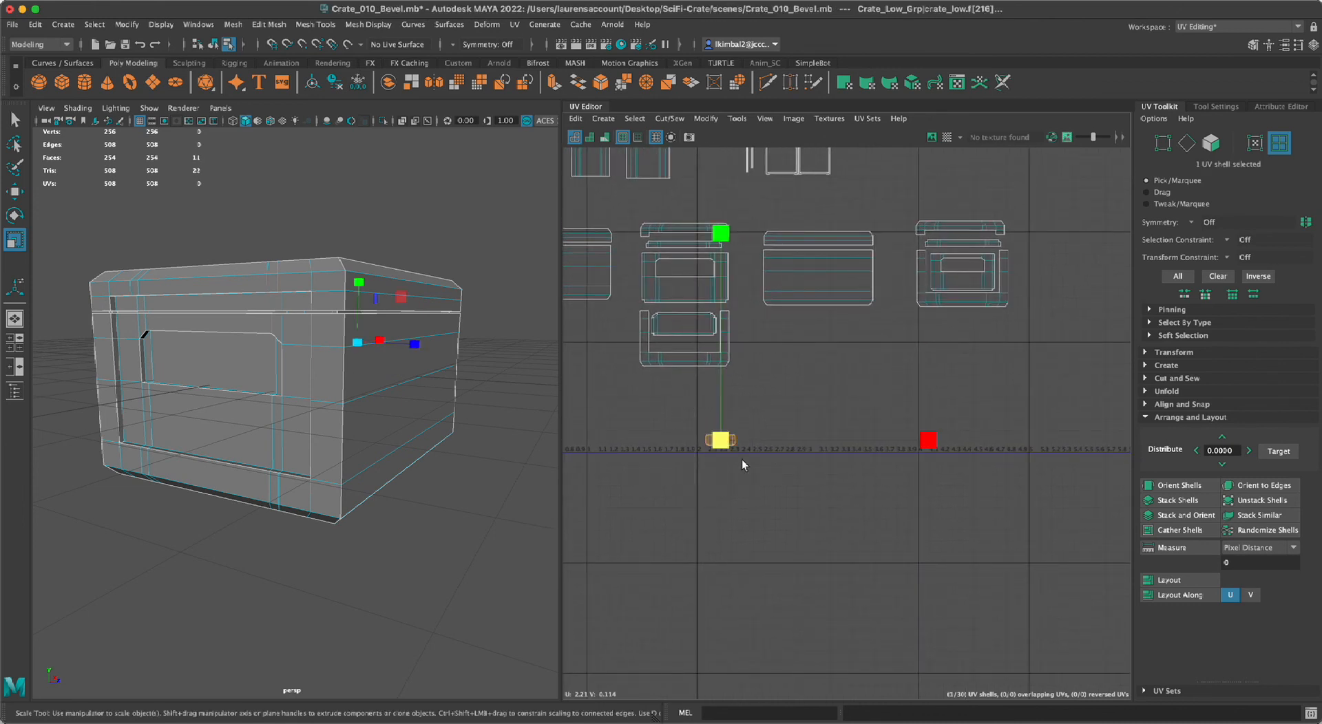
{"action": "key", "text": "e"}
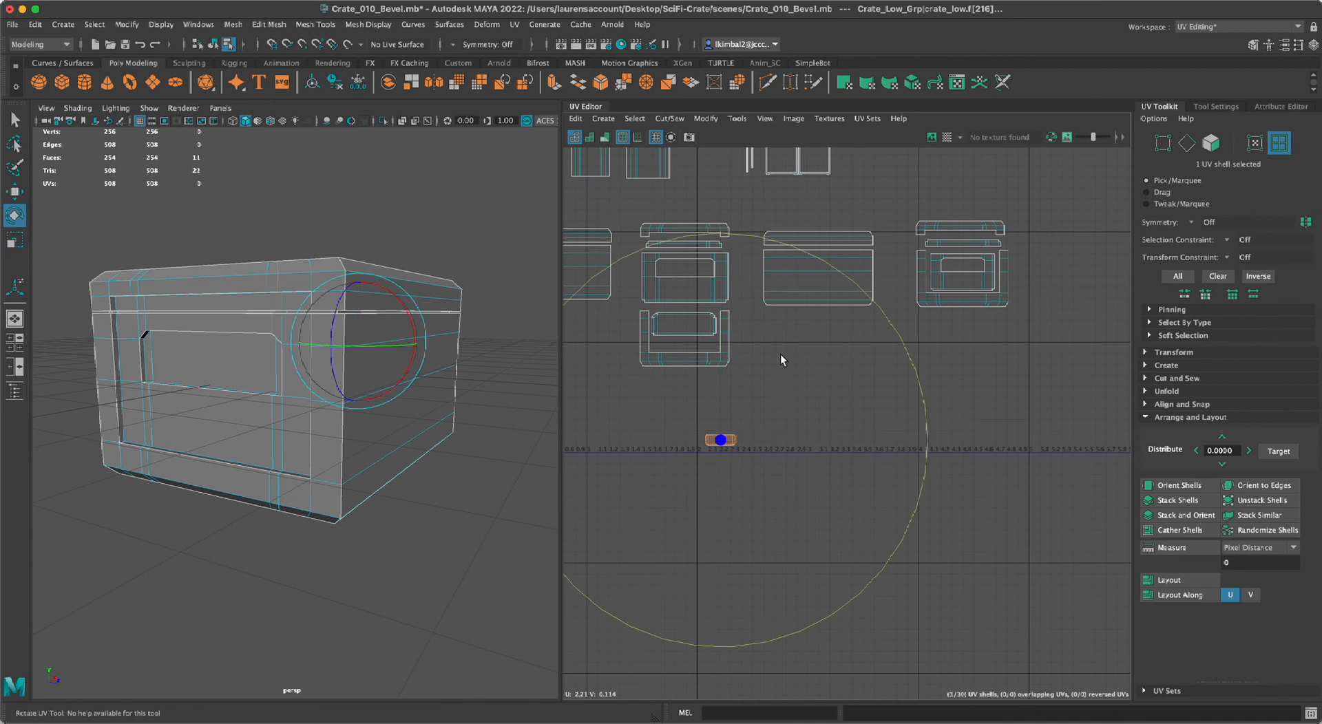
{"action": "left_click_drag", "start_coordinate": [889, 321], "coordinate": [1076, 367]}
{"action": "key", "text": "w"}
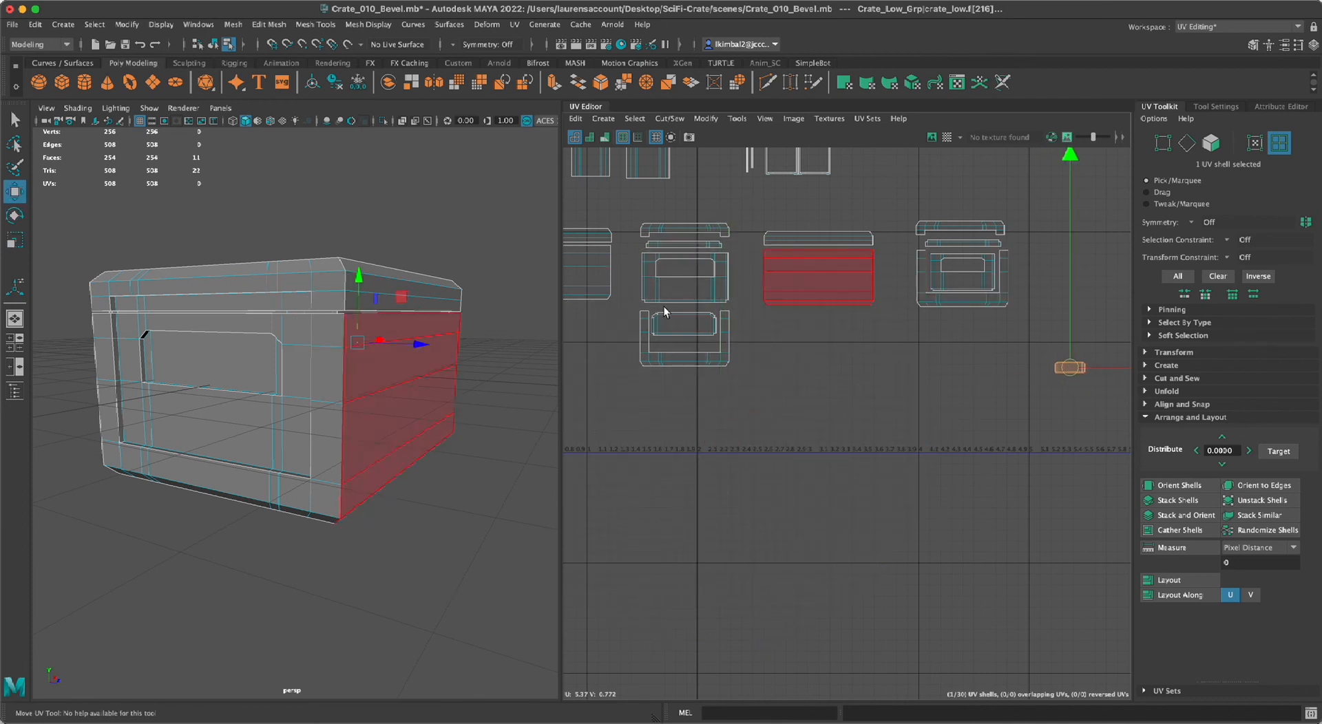
Move the second frame shell down clear of the outer recess shell, and scale the recess shell up to the lid end panel's width.
{"action": "left_click", "coordinate": [969, 304]}
{"action": "left_click_drag", "start_coordinate": [967, 302], "coordinate": [957, 331]}
{"action": "left_click", "coordinate": [959, 278]}
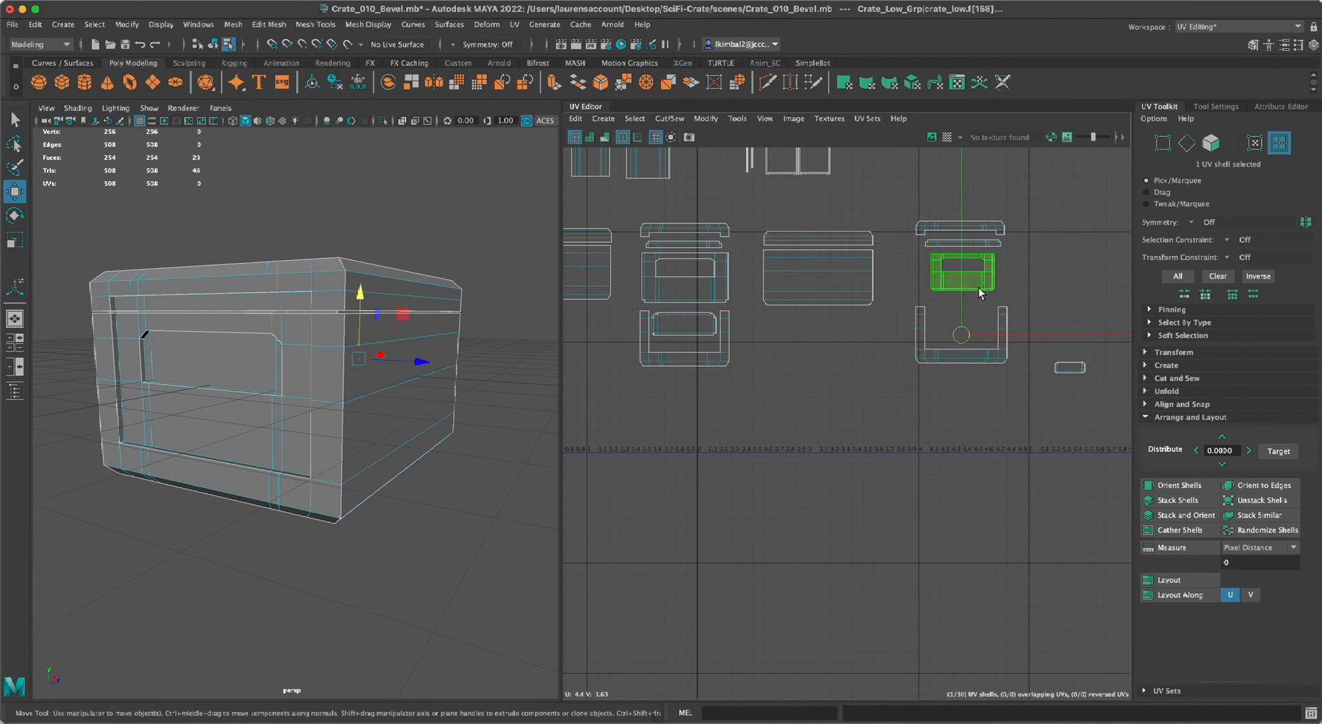
{"action": "key", "text": "r"}
{"action": "left_click_drag", "start_coordinate": [960, 278], "coordinate": [963, 358]}
{"action": "key", "text": "w"}
{"action": "key", "text": "r"}
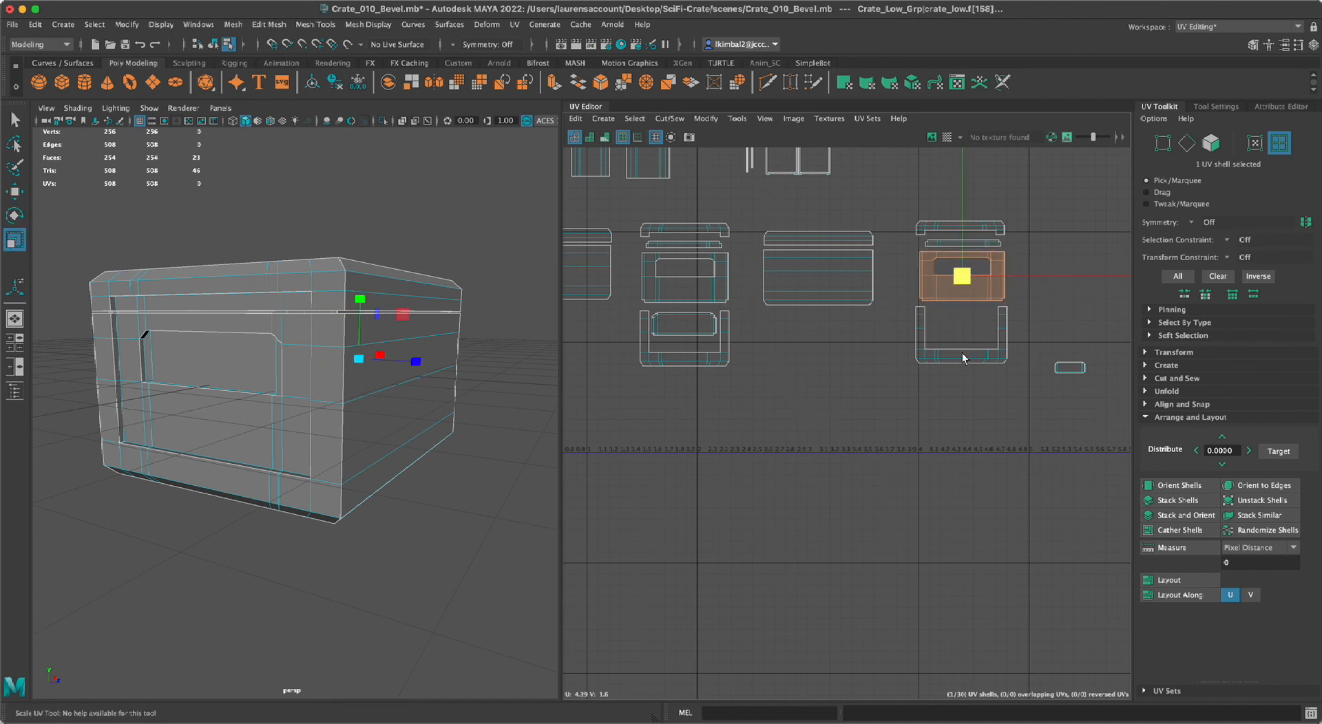
Move the last inner recess shell into the opening of the second frame shell and deselect it.
{"action": "left_click", "coordinate": [1071, 366]}
{"action": "key", "text": "w"}
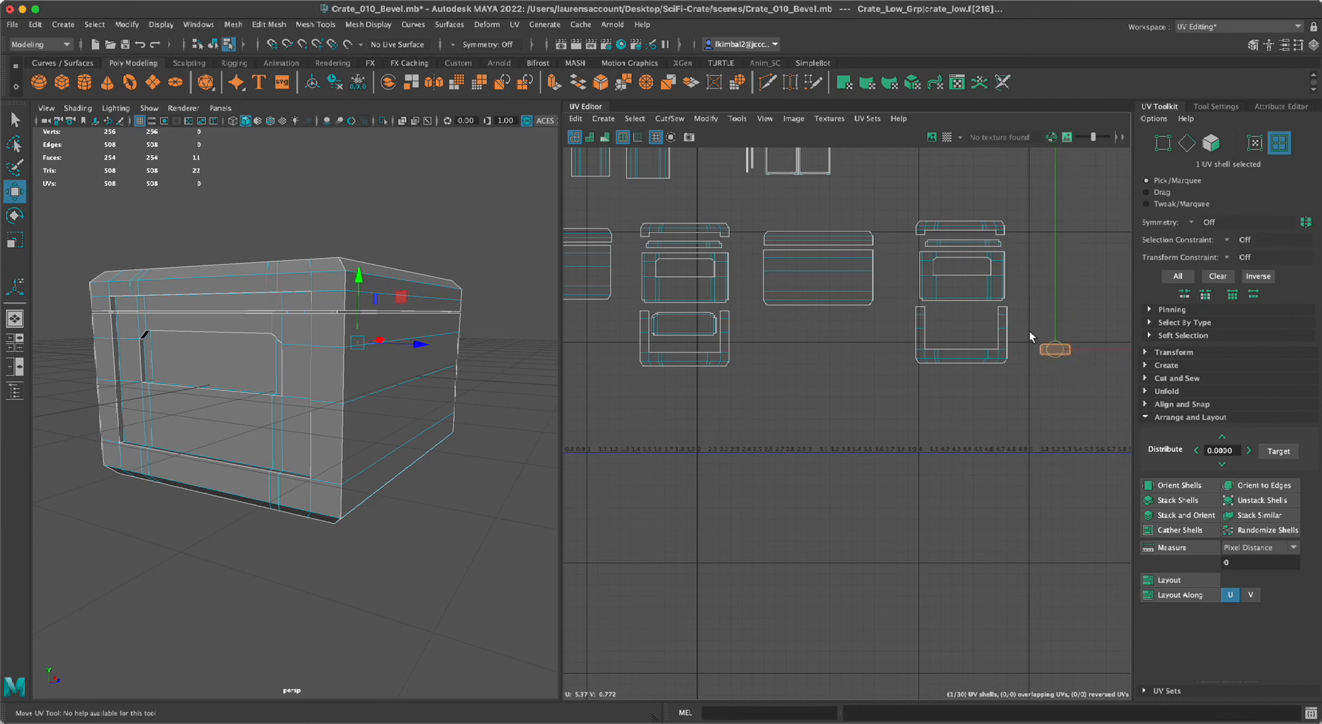
{"action": "left_click", "coordinate": [905, 480]}
Select all UV shells, move the whole arrangement further up in UV space, and deselect it.
{"action": "scroll", "coordinate": [694, 403], "scroll_direction": "down", "scroll_amount": 5}
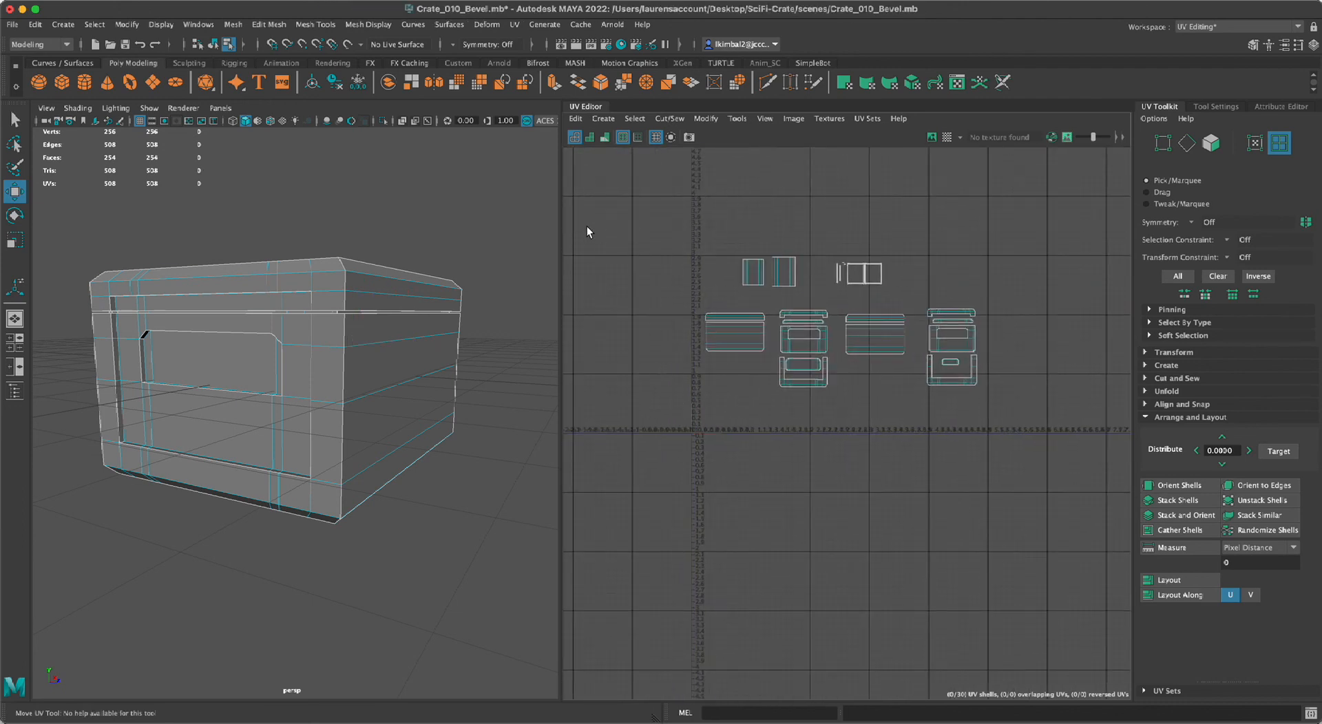
{"action": "left_click_drag", "start_coordinate": [1048, 421], "coordinate": [1049, 422]}
{"action": "left_click_drag", "start_coordinate": [842, 325], "coordinate": [858, 260]}
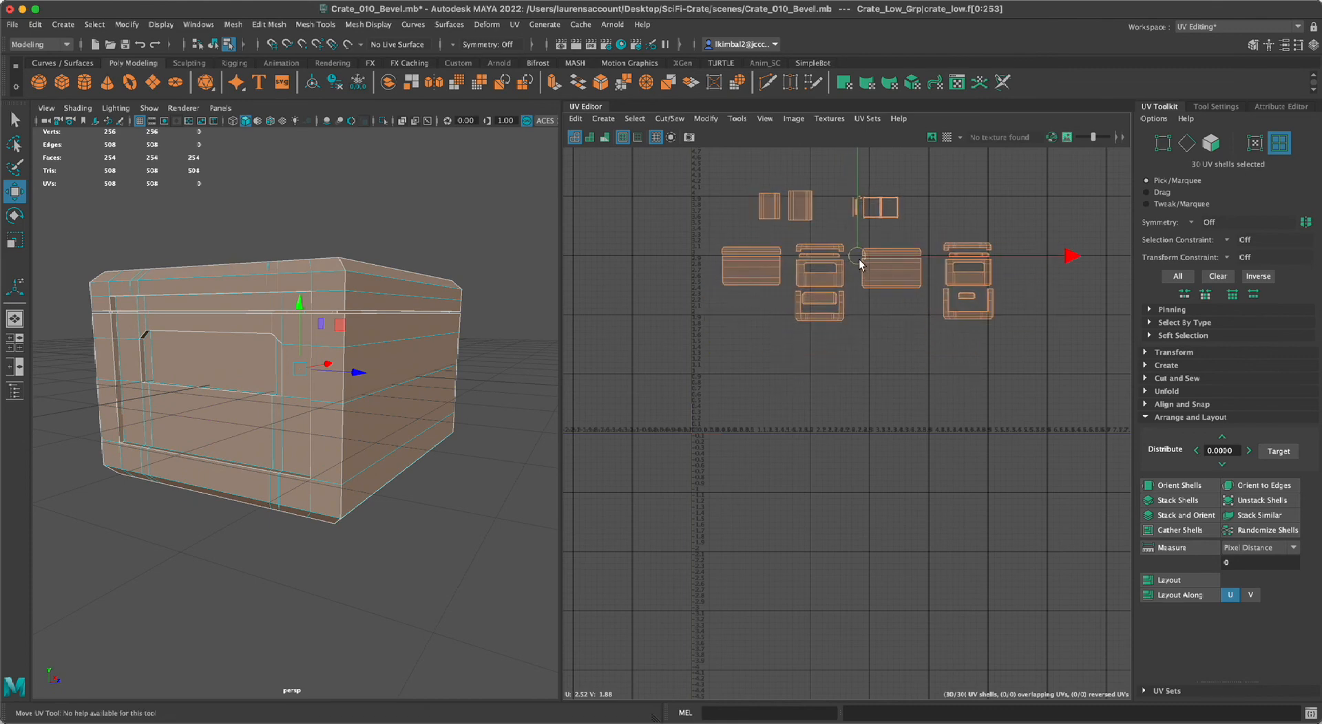
{"action": "left_click", "coordinate": [875, 425]}
{"action": "middle_click_drag", "start_coordinate": [773, 395], "coordinate": [778, 455], "text": "alt"}
{"action": "scroll", "coordinate": [794, 436], "scroll_direction": "up", "scroll_amount": 1}
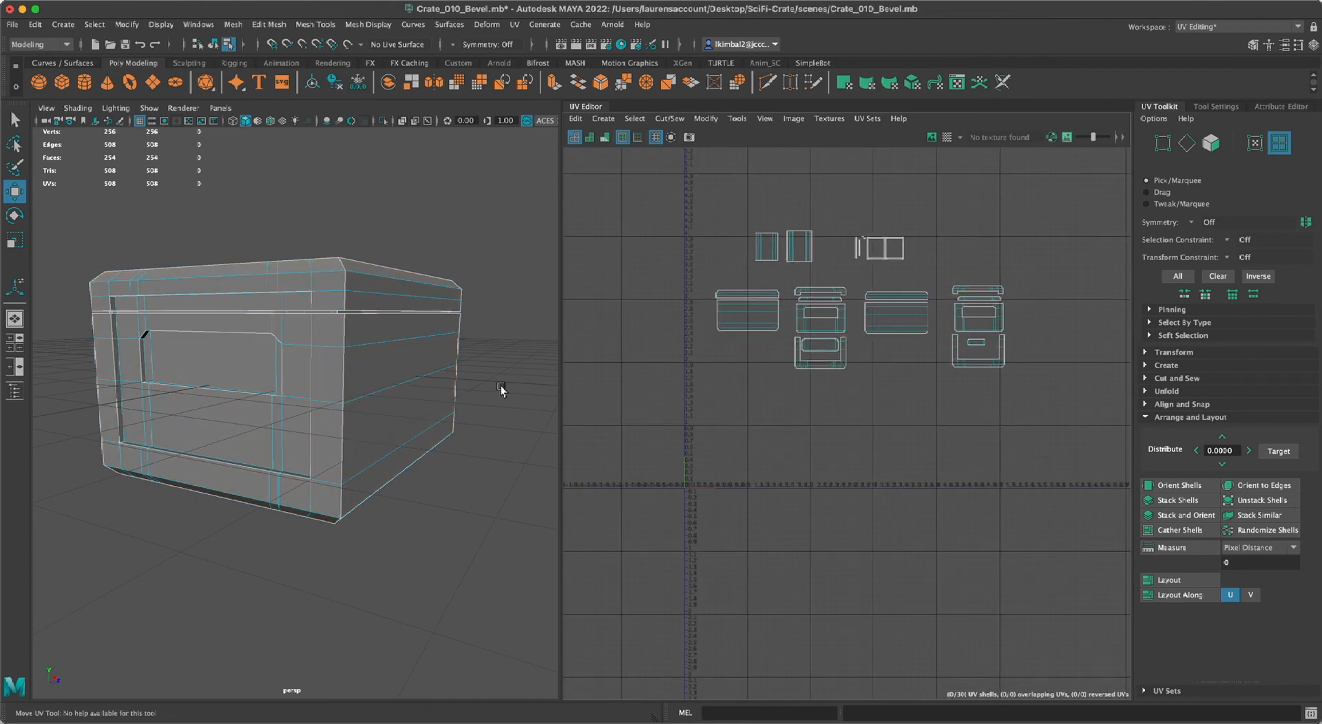
Apply the checker map to the crate, inspect the checker size and direction on its top, sides and ends, and turn it off.
{"action": "left_click", "coordinate": [948, 138]}
{"action": "left_click_drag", "start_coordinate": [415, 481], "coordinate": [340, 440], "text": "alt"}
{"action": "scroll", "coordinate": [415, 518], "scroll_direction": "up", "scroll_amount": 3}
{"action": "scroll", "coordinate": [416, 518], "scroll_direction": "down", "scroll_amount": 4}
{"action": "right_click_drag", "start_coordinate": [353, 444], "coordinate": [386, 577], "text": "alt"}
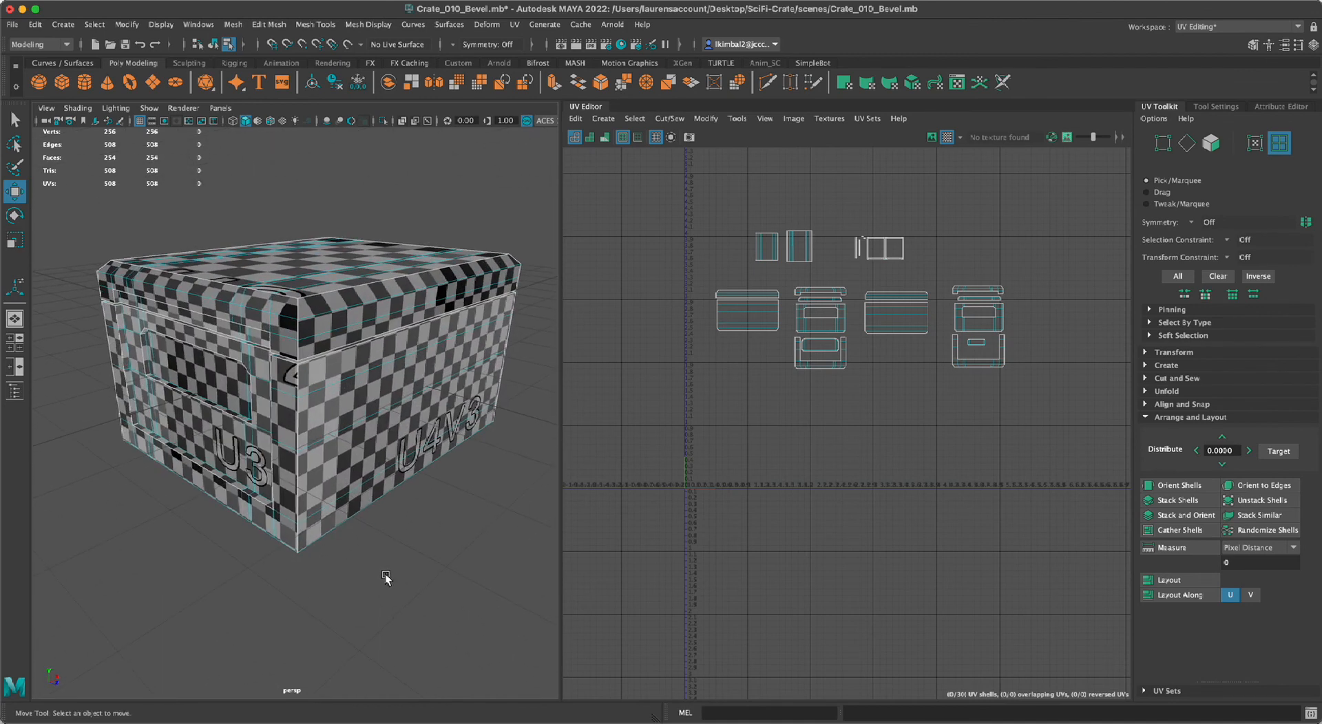
{"action": "left_click_drag", "start_coordinate": [386, 576], "coordinate": [422, 547], "text": "alt"}
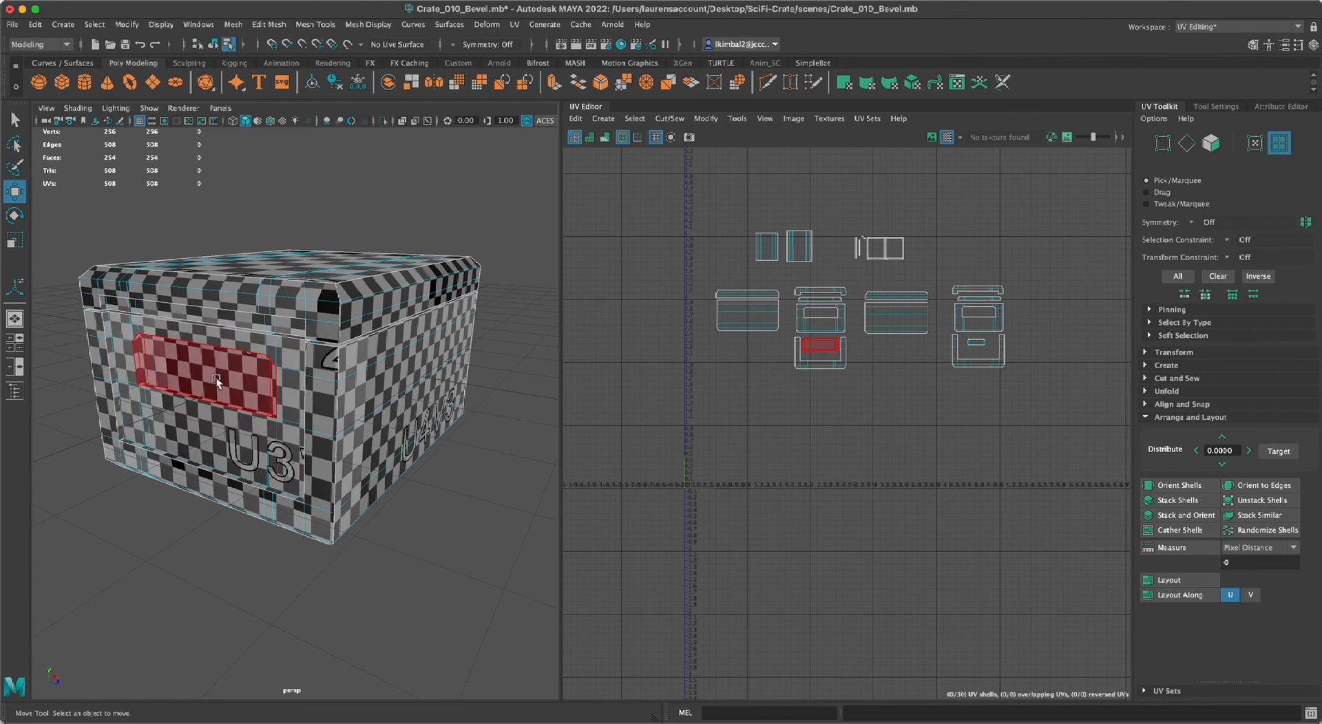
{"action": "left_click_drag", "start_coordinate": [510, 532], "coordinate": [483, 591], "text": "alt"}
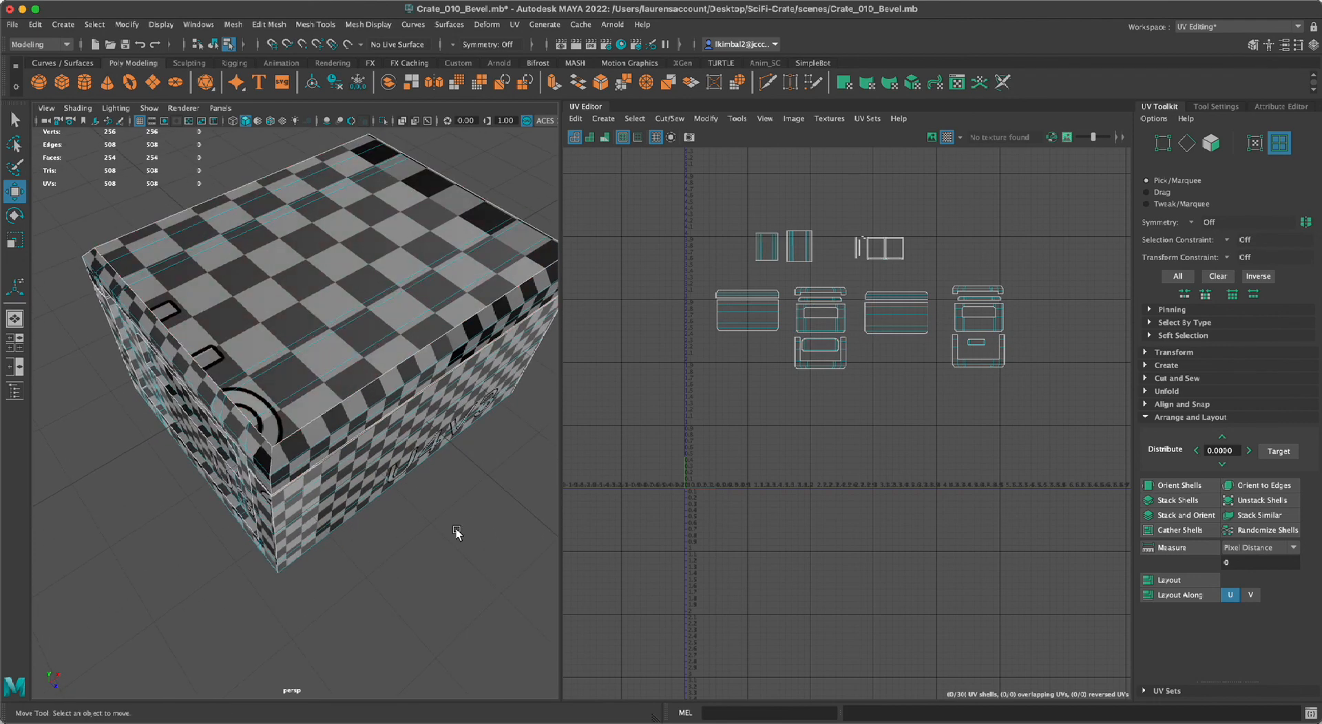
{"action": "right_click_drag", "start_coordinate": [455, 532], "coordinate": [328, 527], "text": "alt"}
{"action": "left_click_drag", "start_coordinate": [327, 527], "coordinate": [228, 517], "text": "alt"}
{"action": "right_click_drag", "start_coordinate": [227, 516], "coordinate": [413, 509], "text": "alt"}
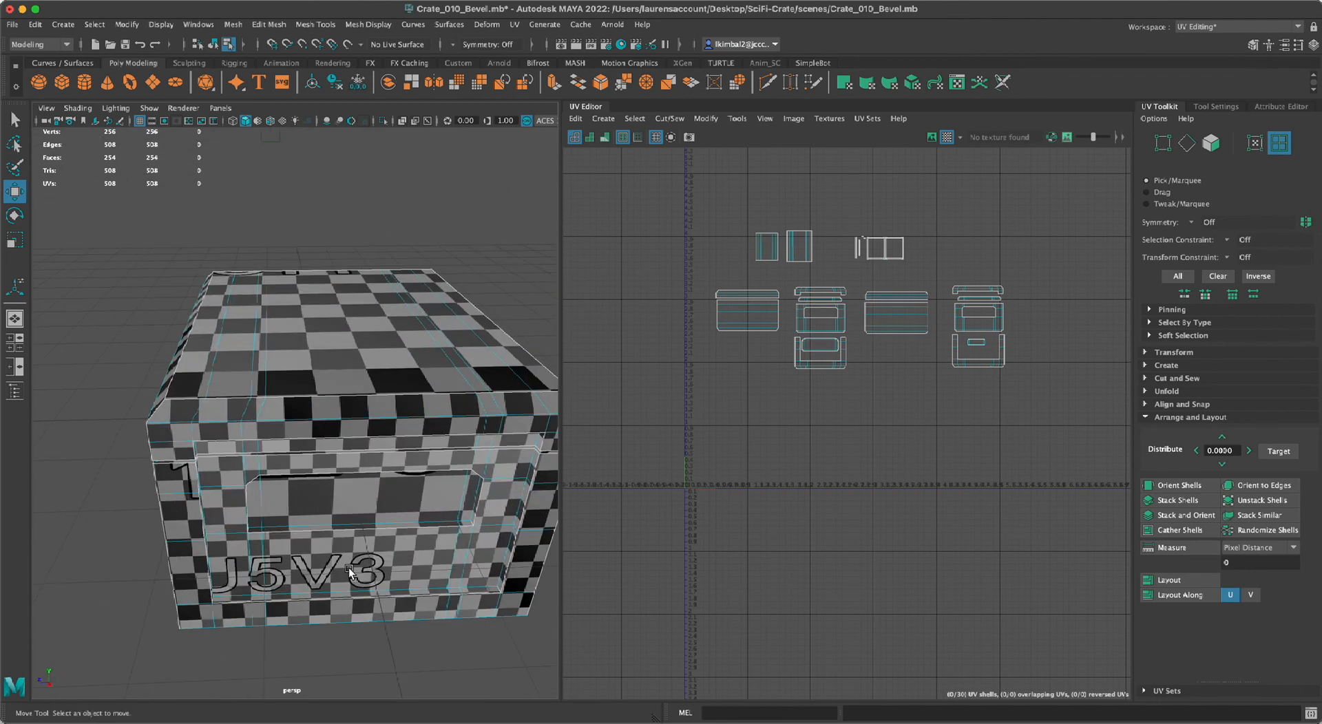
{"action": "right_click_drag", "start_coordinate": [335, 526], "coordinate": [183, 531], "text": "alt"}
{"action": "left_click_drag", "start_coordinate": [183, 531], "coordinate": [330, 527], "text": "alt"}
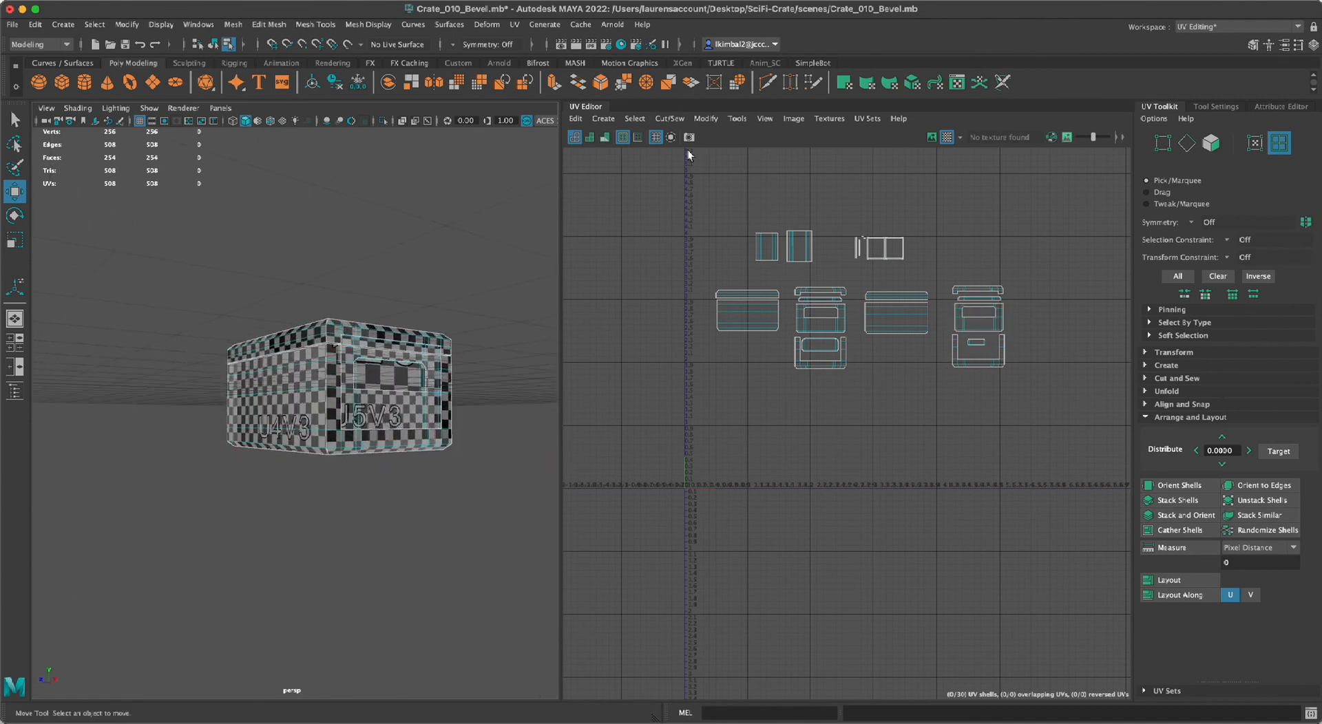
{"action": "left_click", "coordinate": [944, 139]}
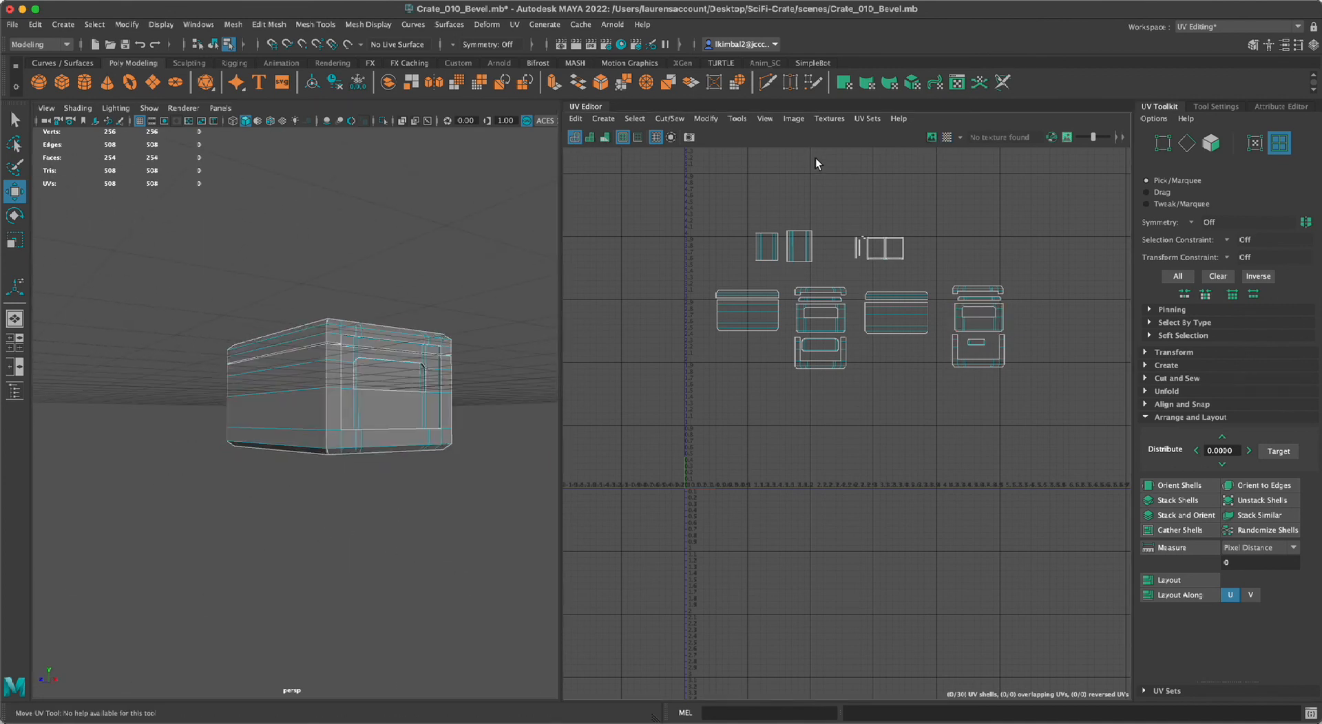
Turn on semi-transparent shading of the UV shells and check the crate's lid and body for overlapping or reversed UVs.
{"action": "left_click", "coordinate": [606, 136]}
{"action": "left_click_drag", "start_coordinate": [482, 207], "coordinate": [367, 389], "text": "alt"}
{"action": "right_click_drag", "start_coordinate": [367, 389], "coordinate": [441, 281], "text": "alt"}
{"action": "left_click", "coordinate": [590, 136]}
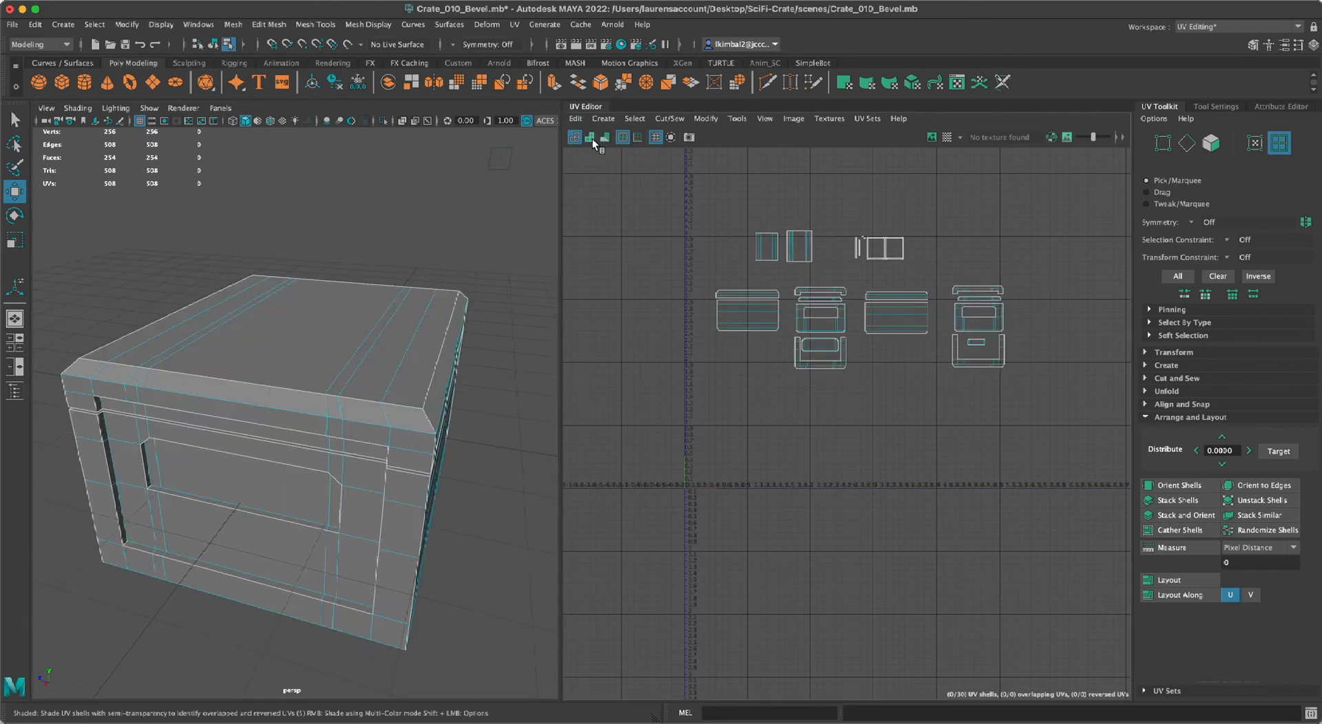
{"action": "left_click_drag", "start_coordinate": [365, 227], "coordinate": [360, 127], "text": "alt"}
{"action": "right_click_drag", "start_coordinate": [340, 231], "coordinate": [171, 308], "text": "alt"}
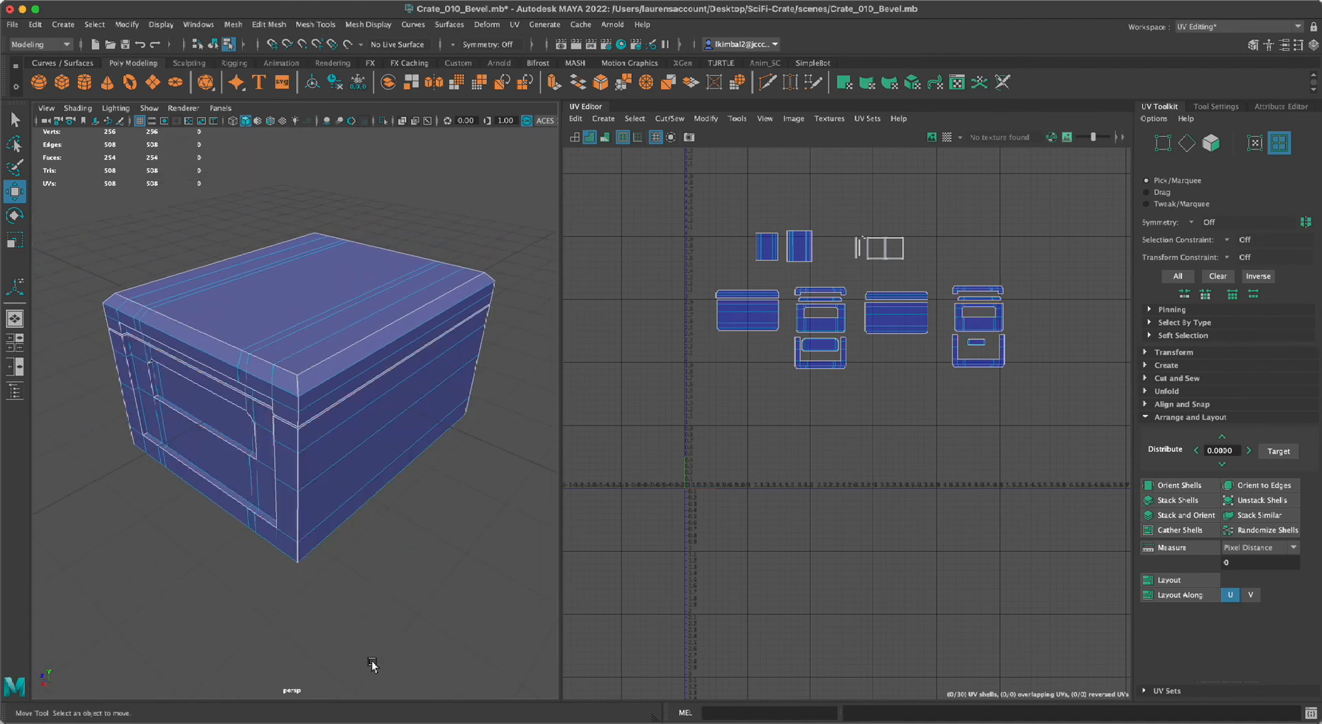